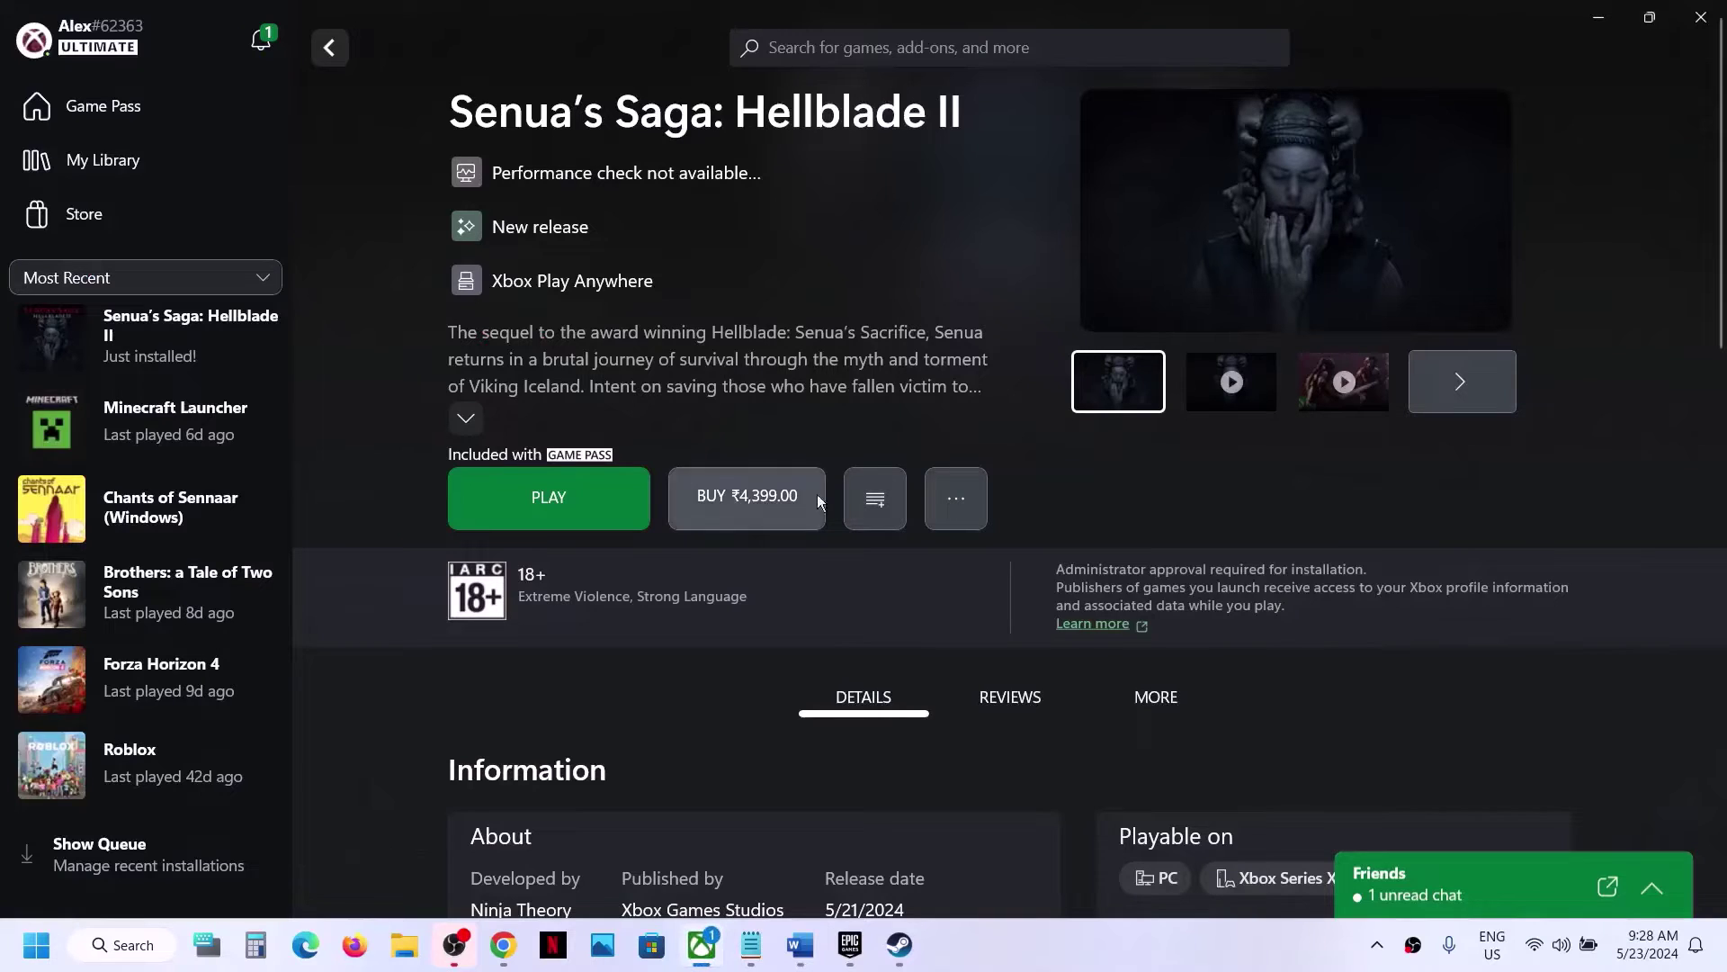
- Switch to the Word notes, select the YouTube link for Game Pass users, and switch to its search page in Chrome
click(809, 952)
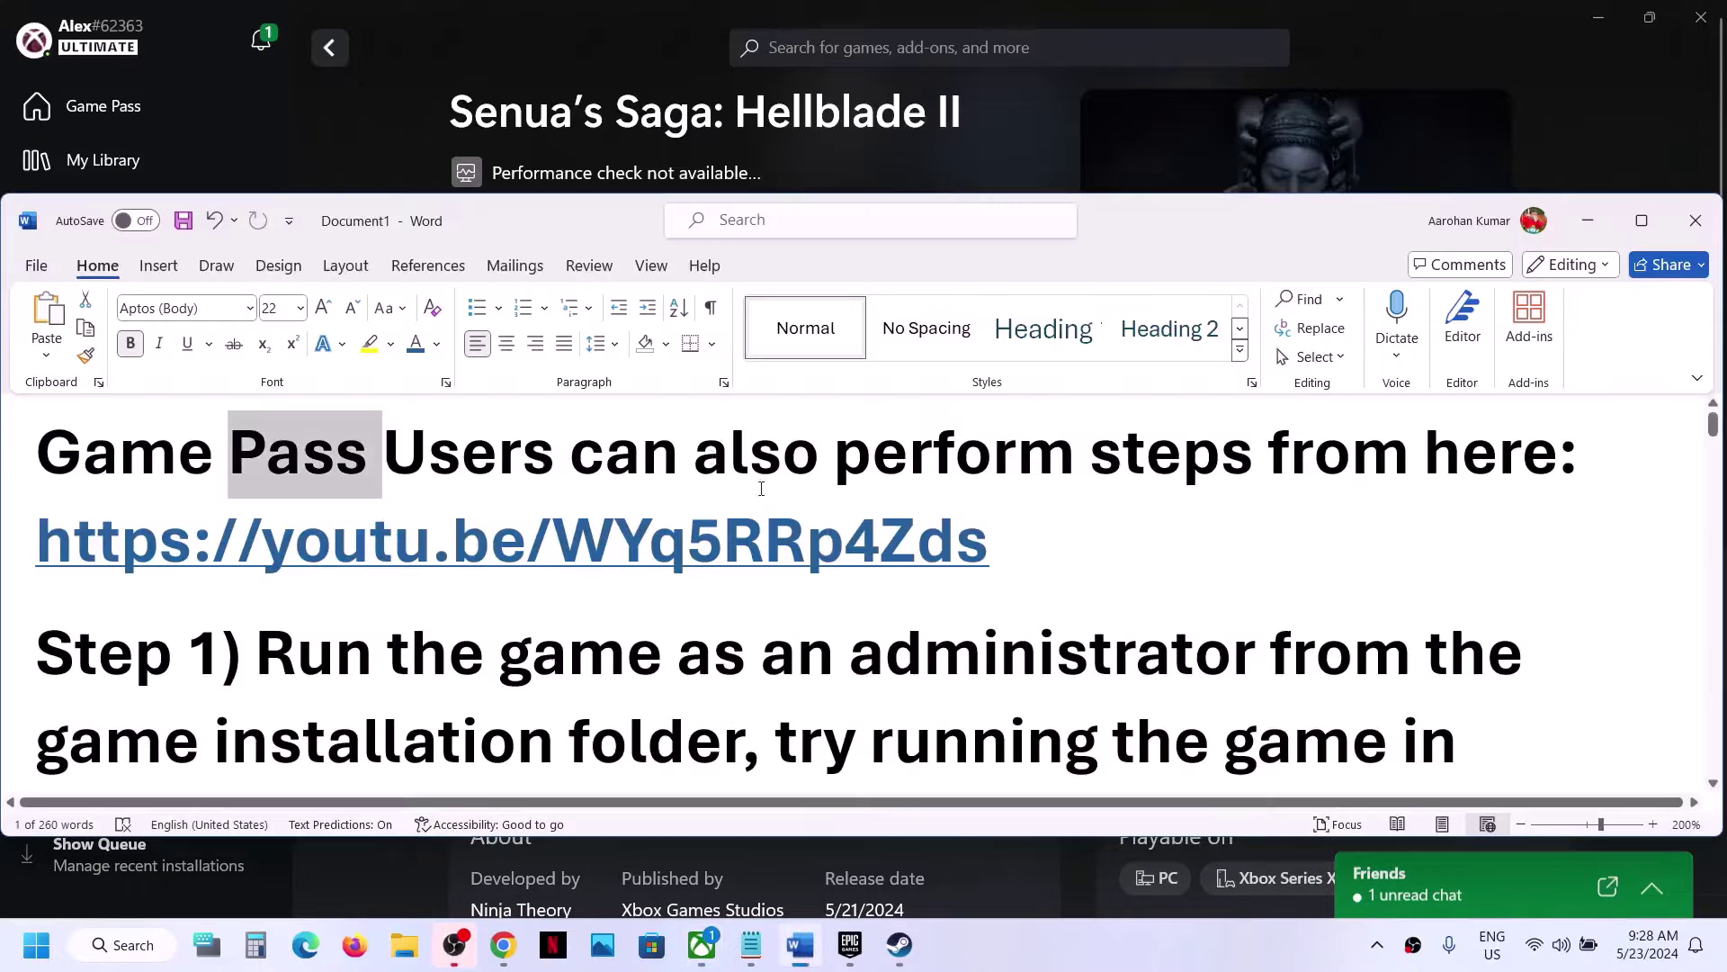
triple_click(1057, 556)
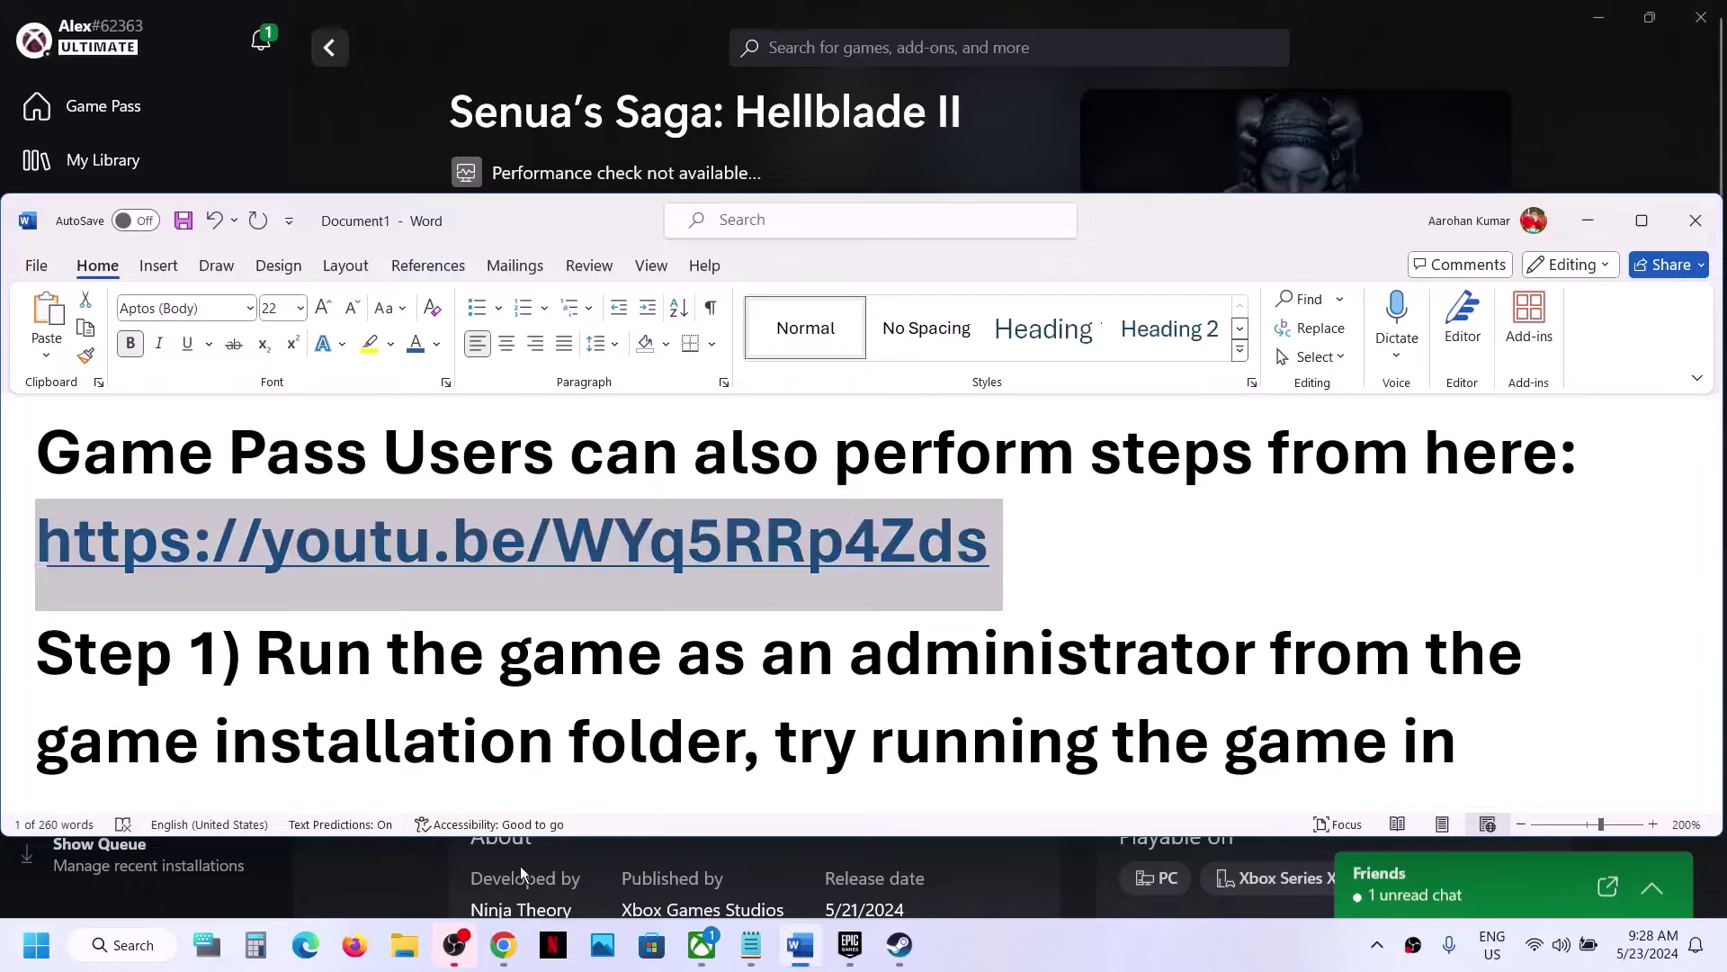
click(505, 951)
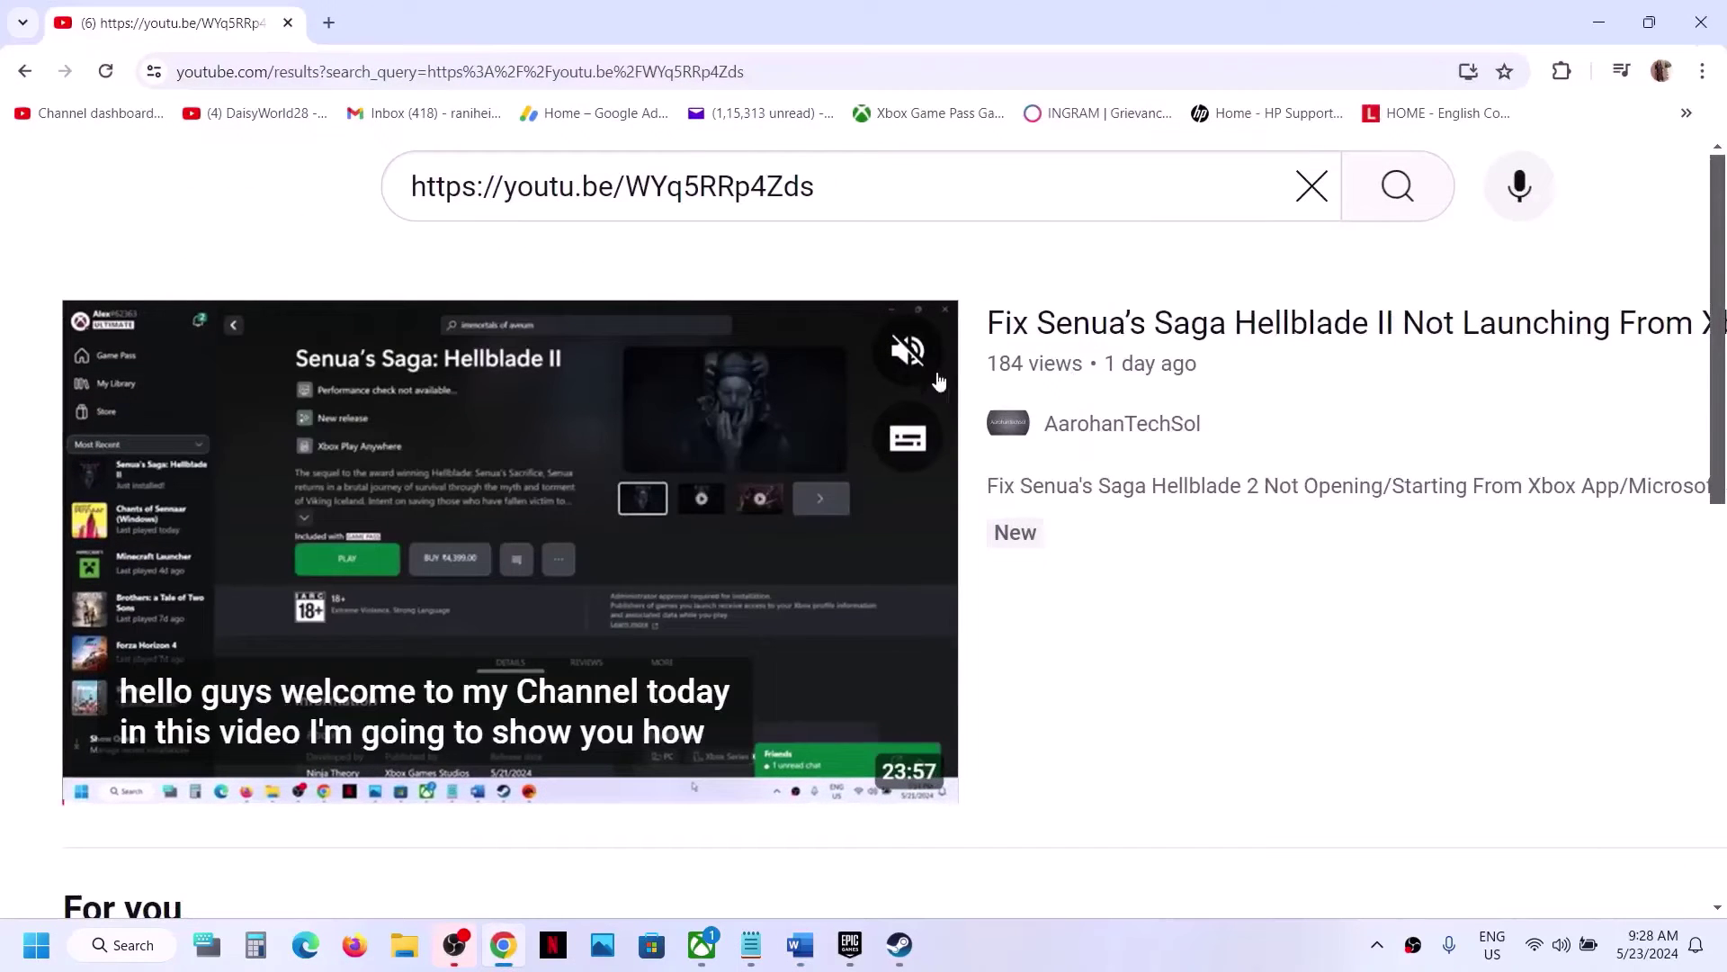
- Return to the Word notes and highlight the Step 1 instruction to run the game as an administrator from its installation folder
click(800, 945)
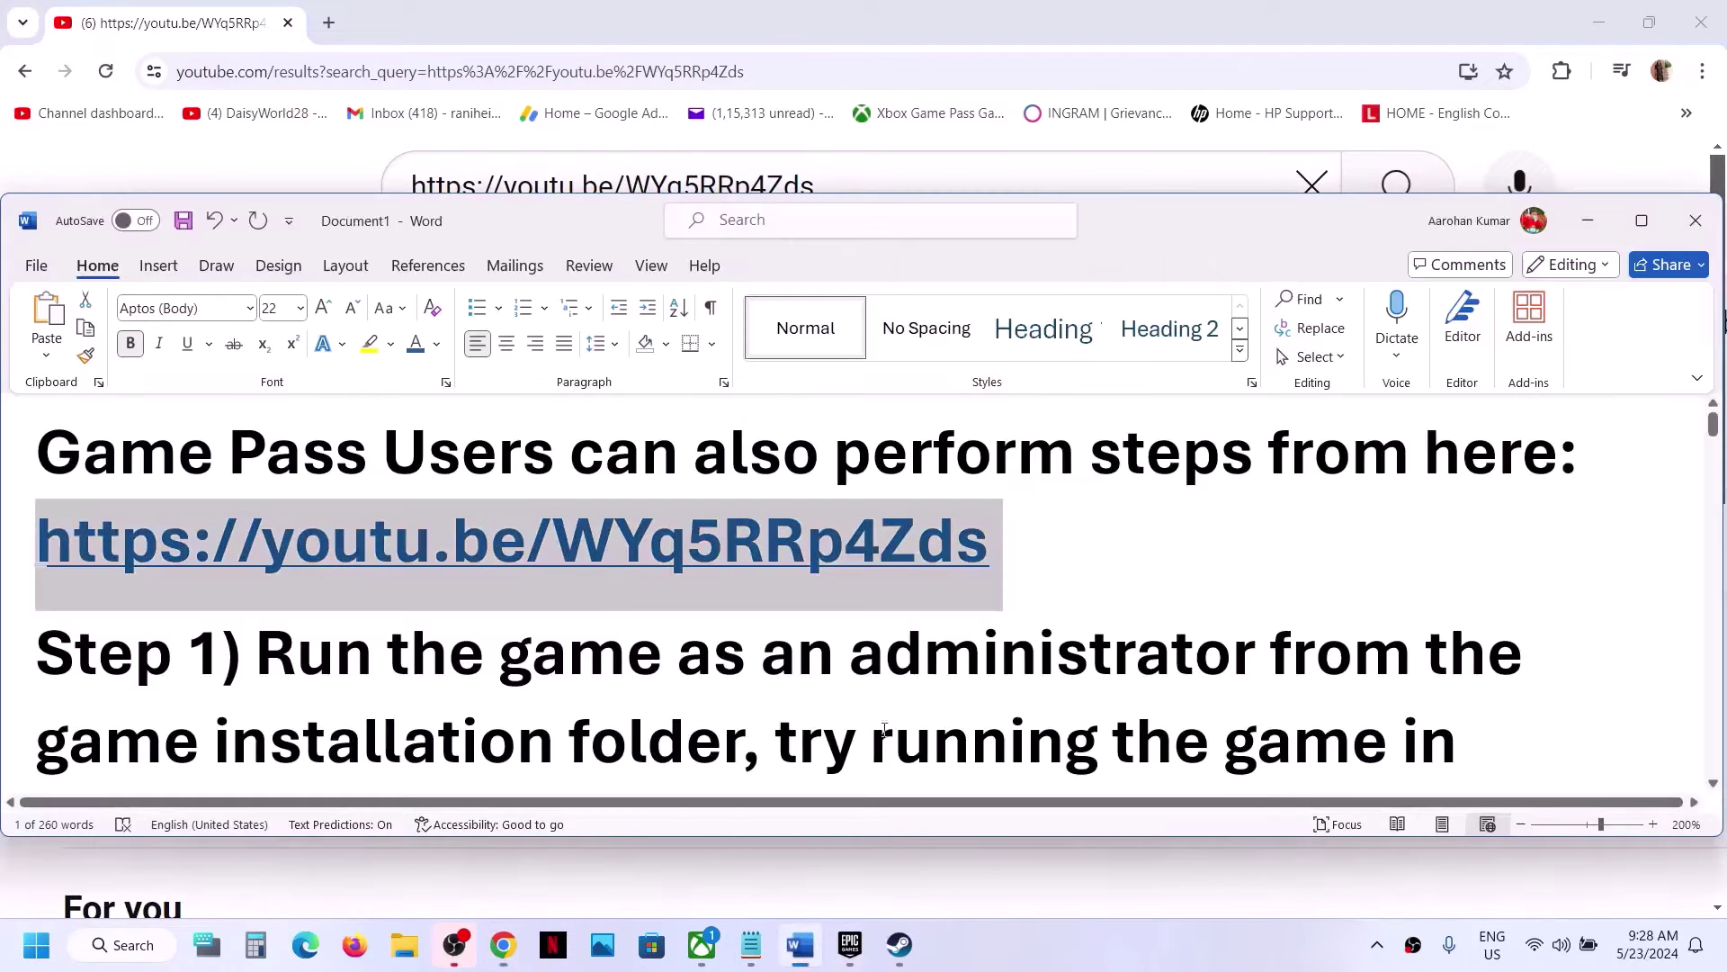
scroll(795, 598, down, 3)
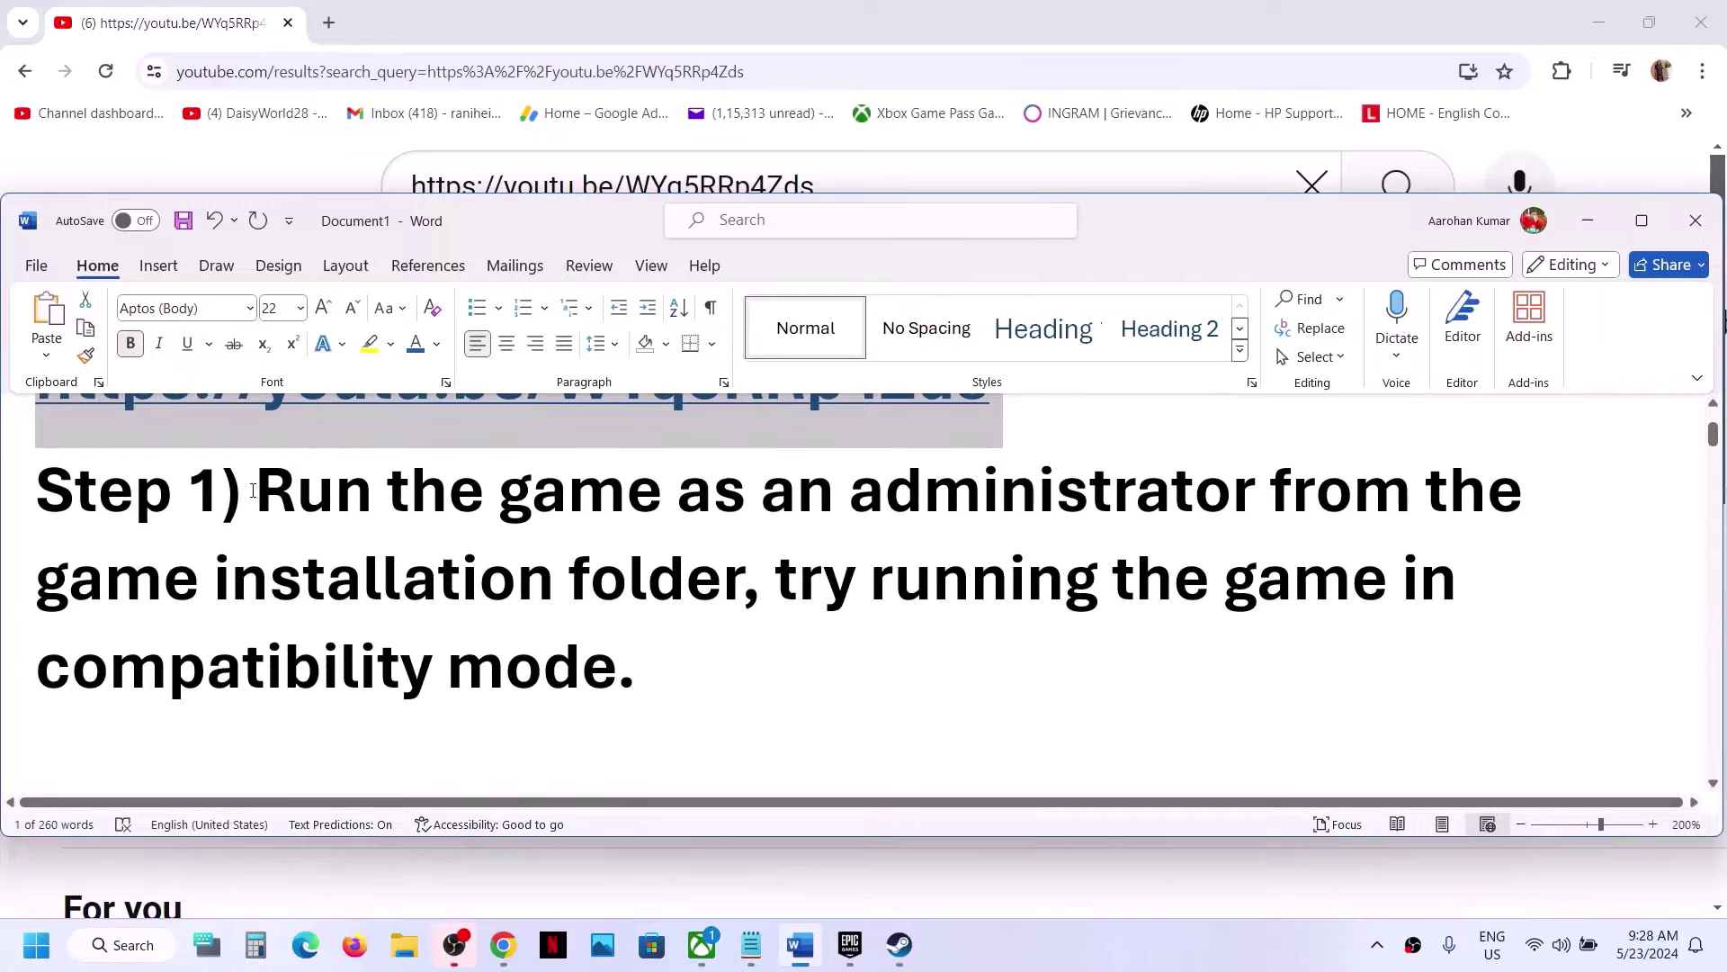
drag(268, 493, 743, 578)
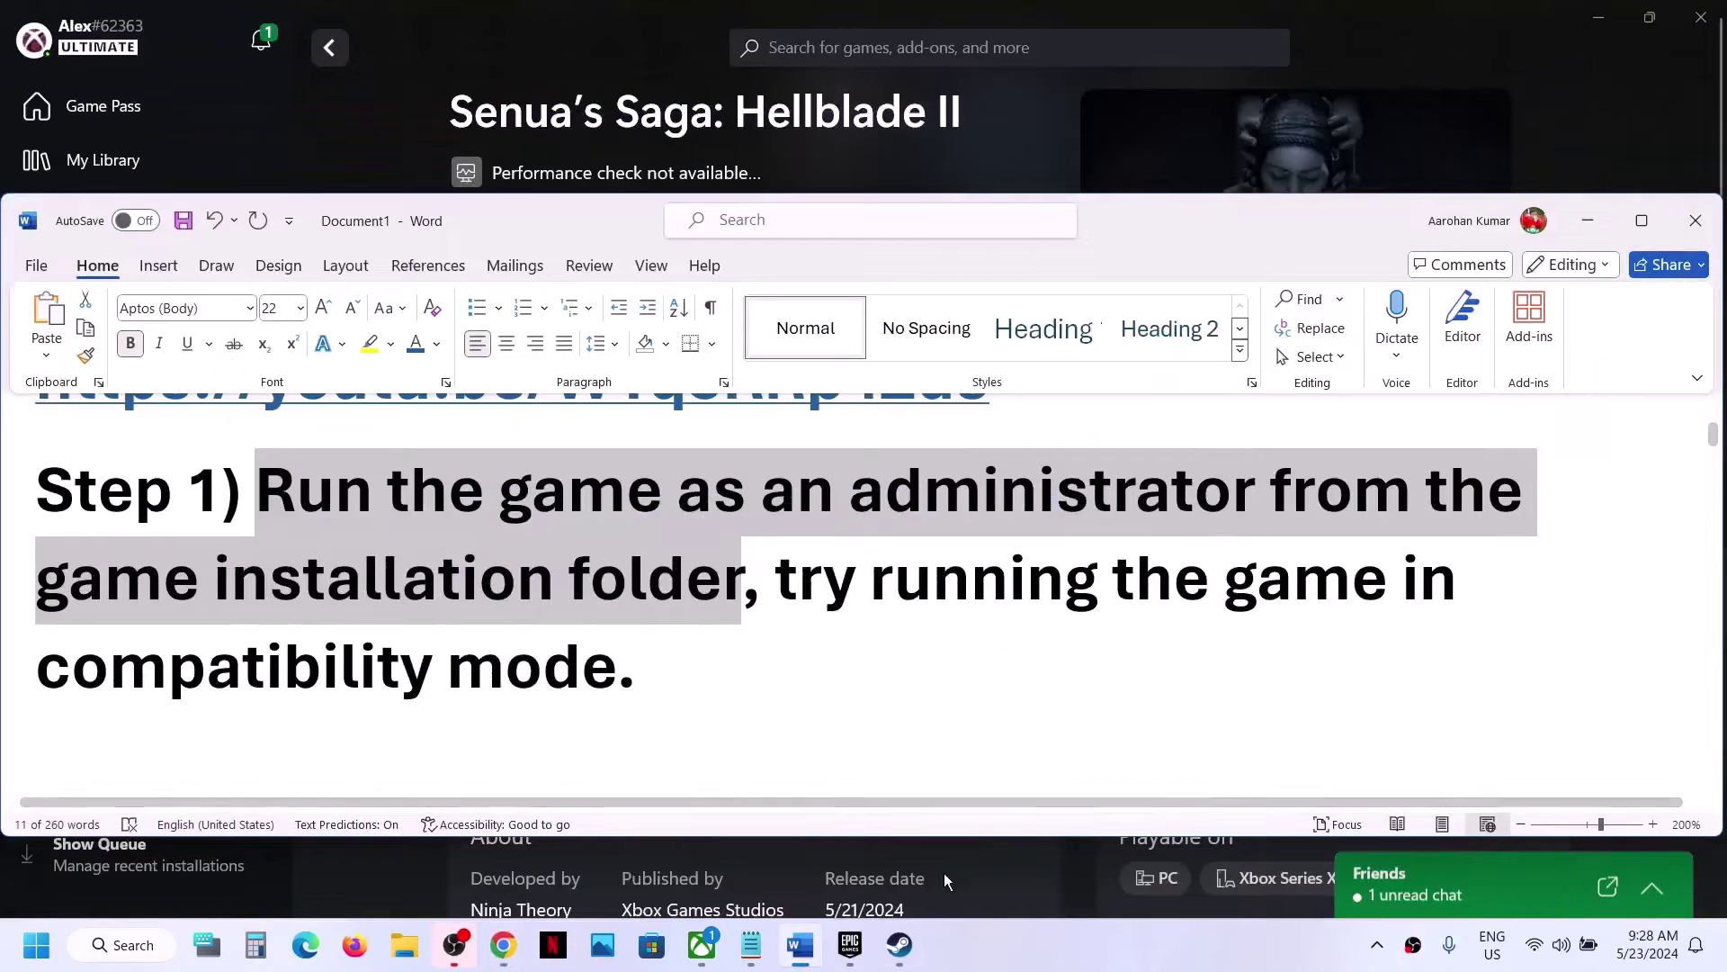
- Switch to Steam and browse the local files of Senua's Saga: Hellblade II from the library
click(902, 937)
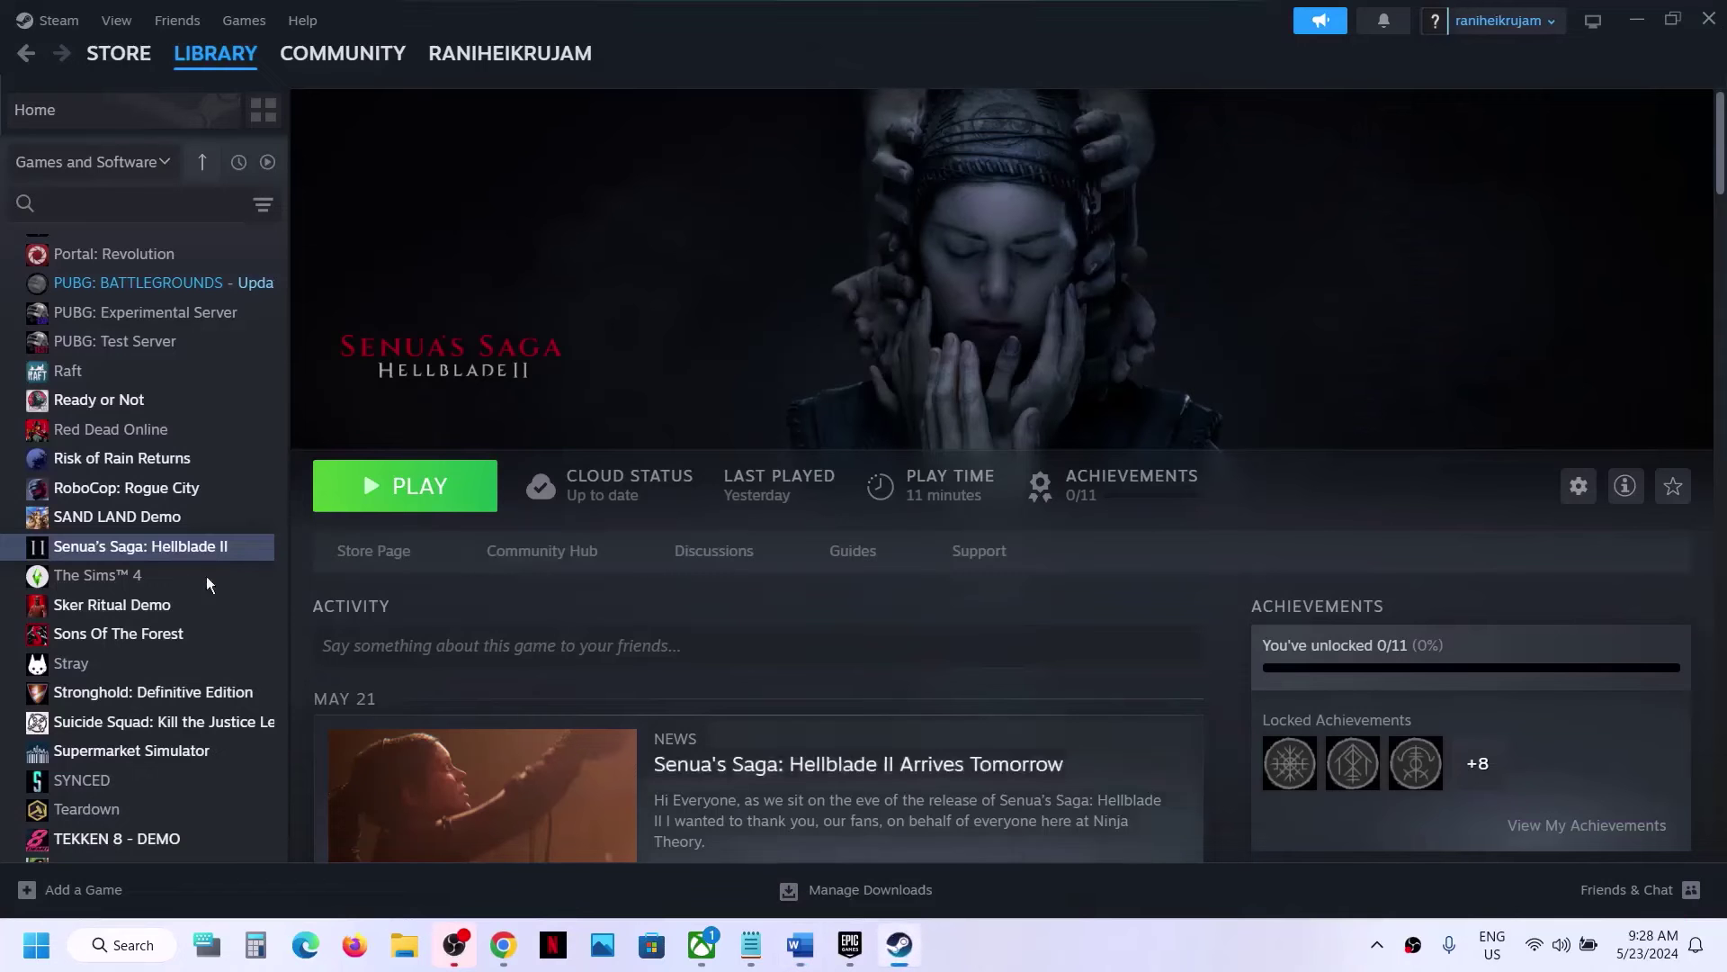
right_click(106, 559)
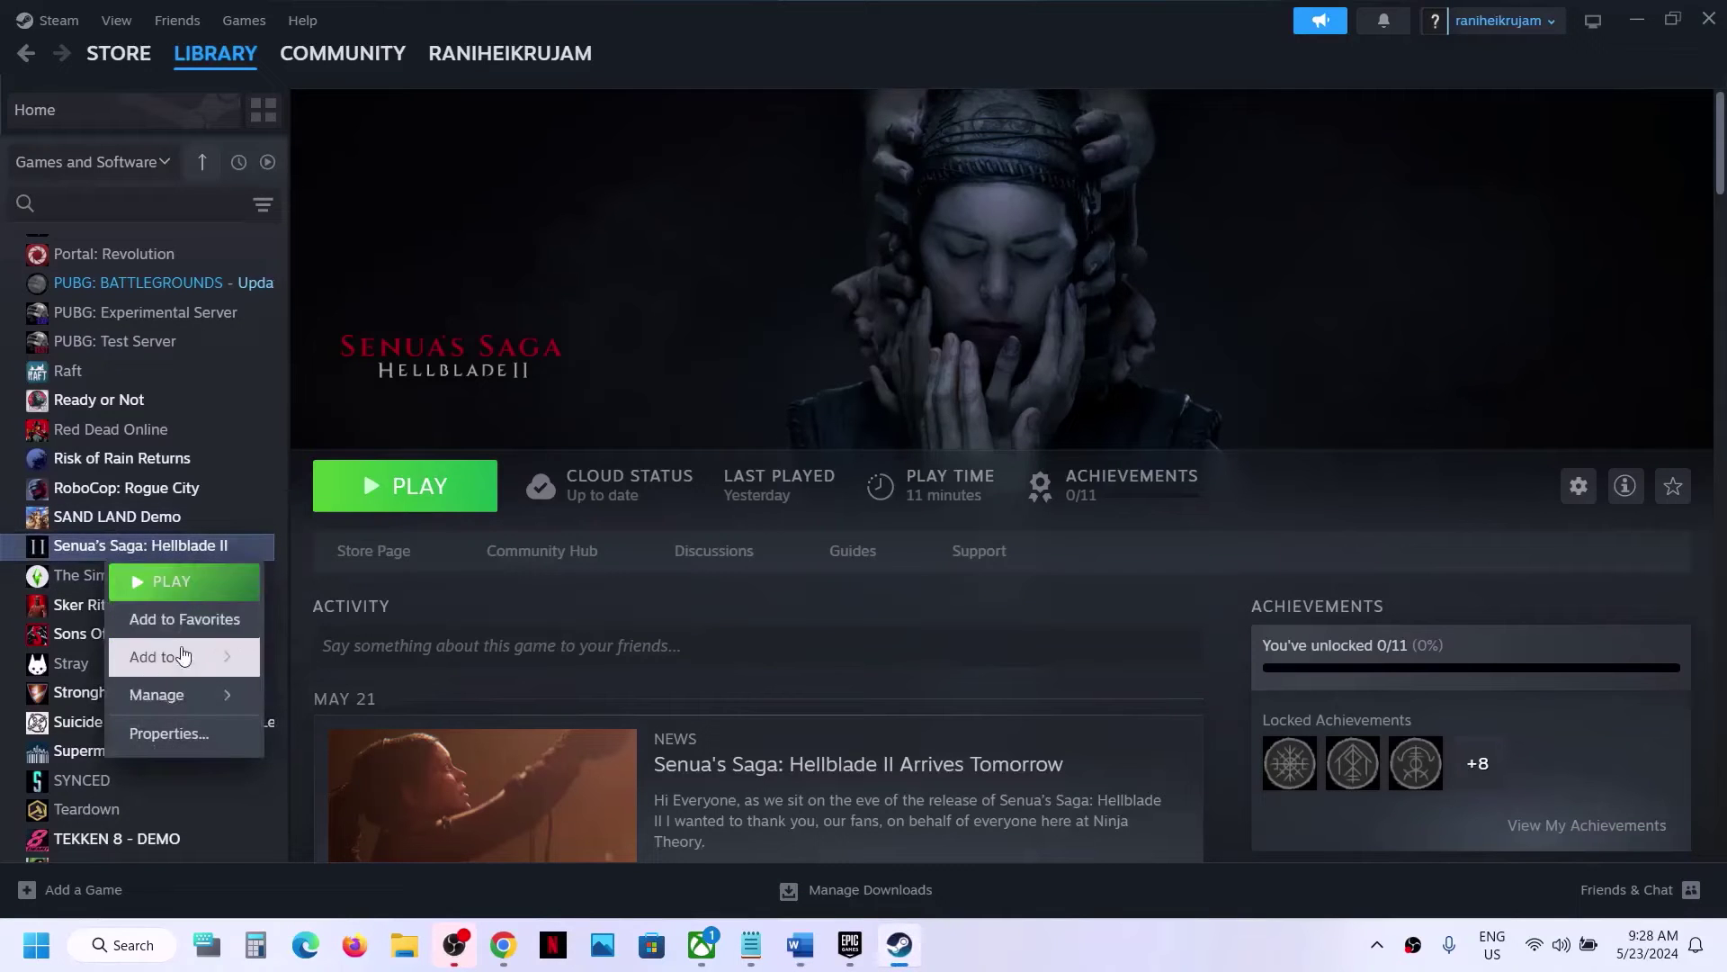
mouse_move(170, 694)
click(341, 736)
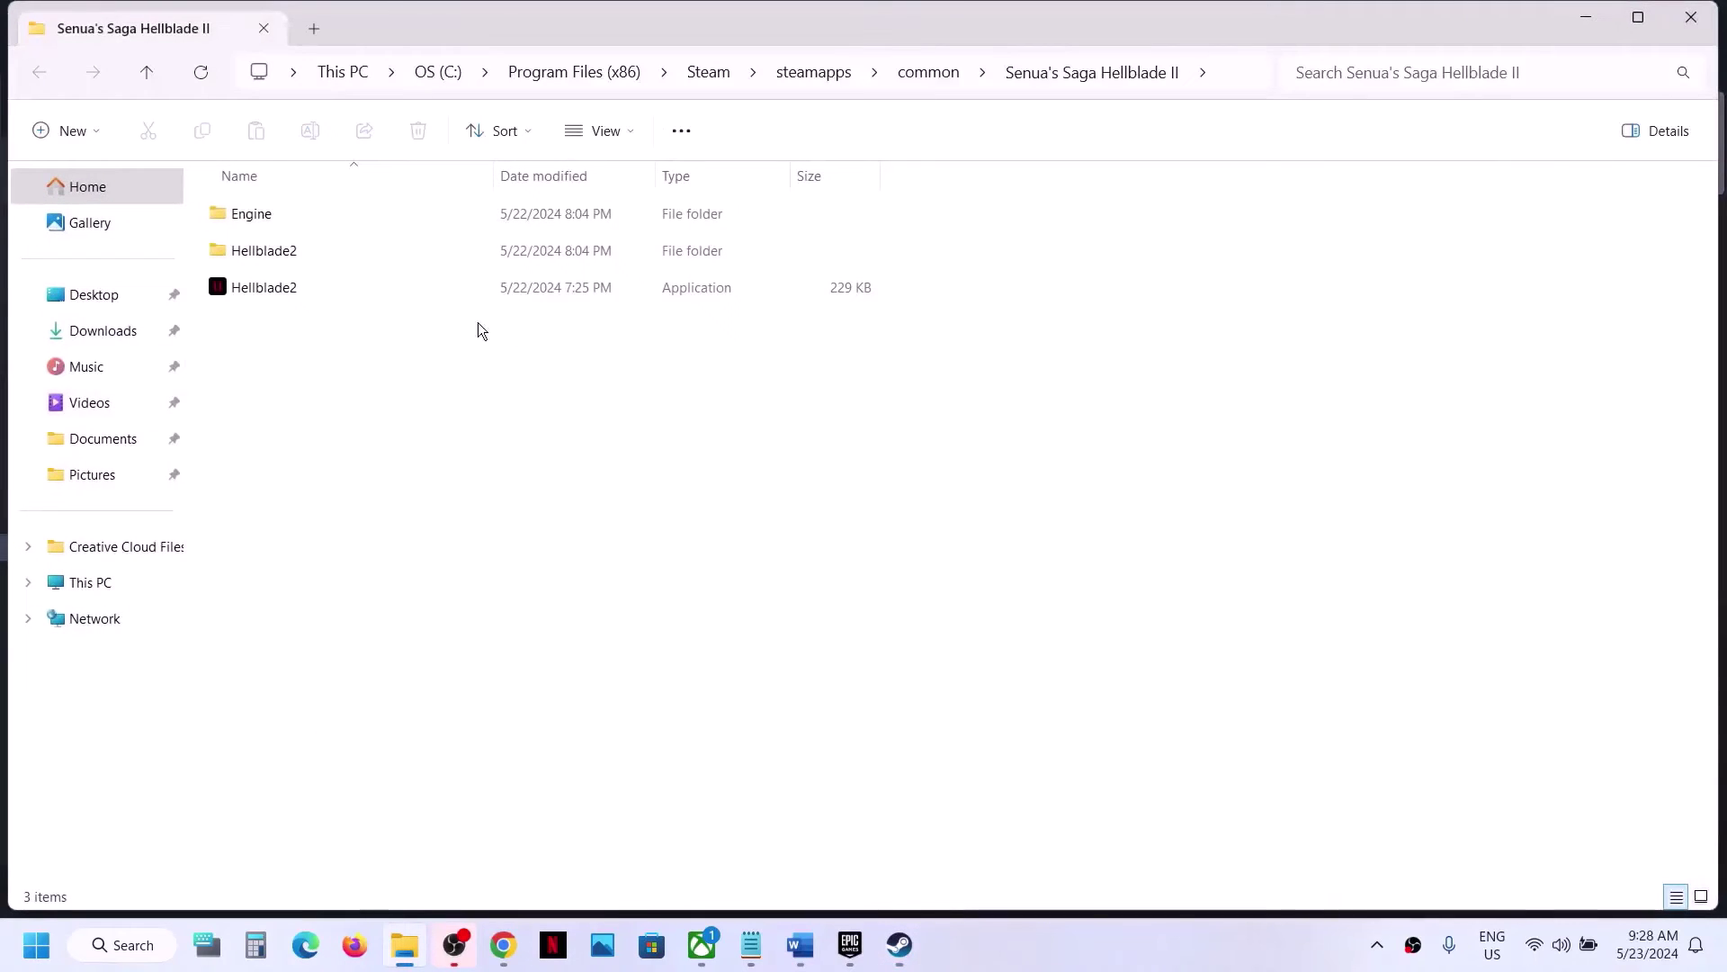
- Set the Hellblade2 application's compatibility properties to run it as an administrator and save the change
click(272, 286)
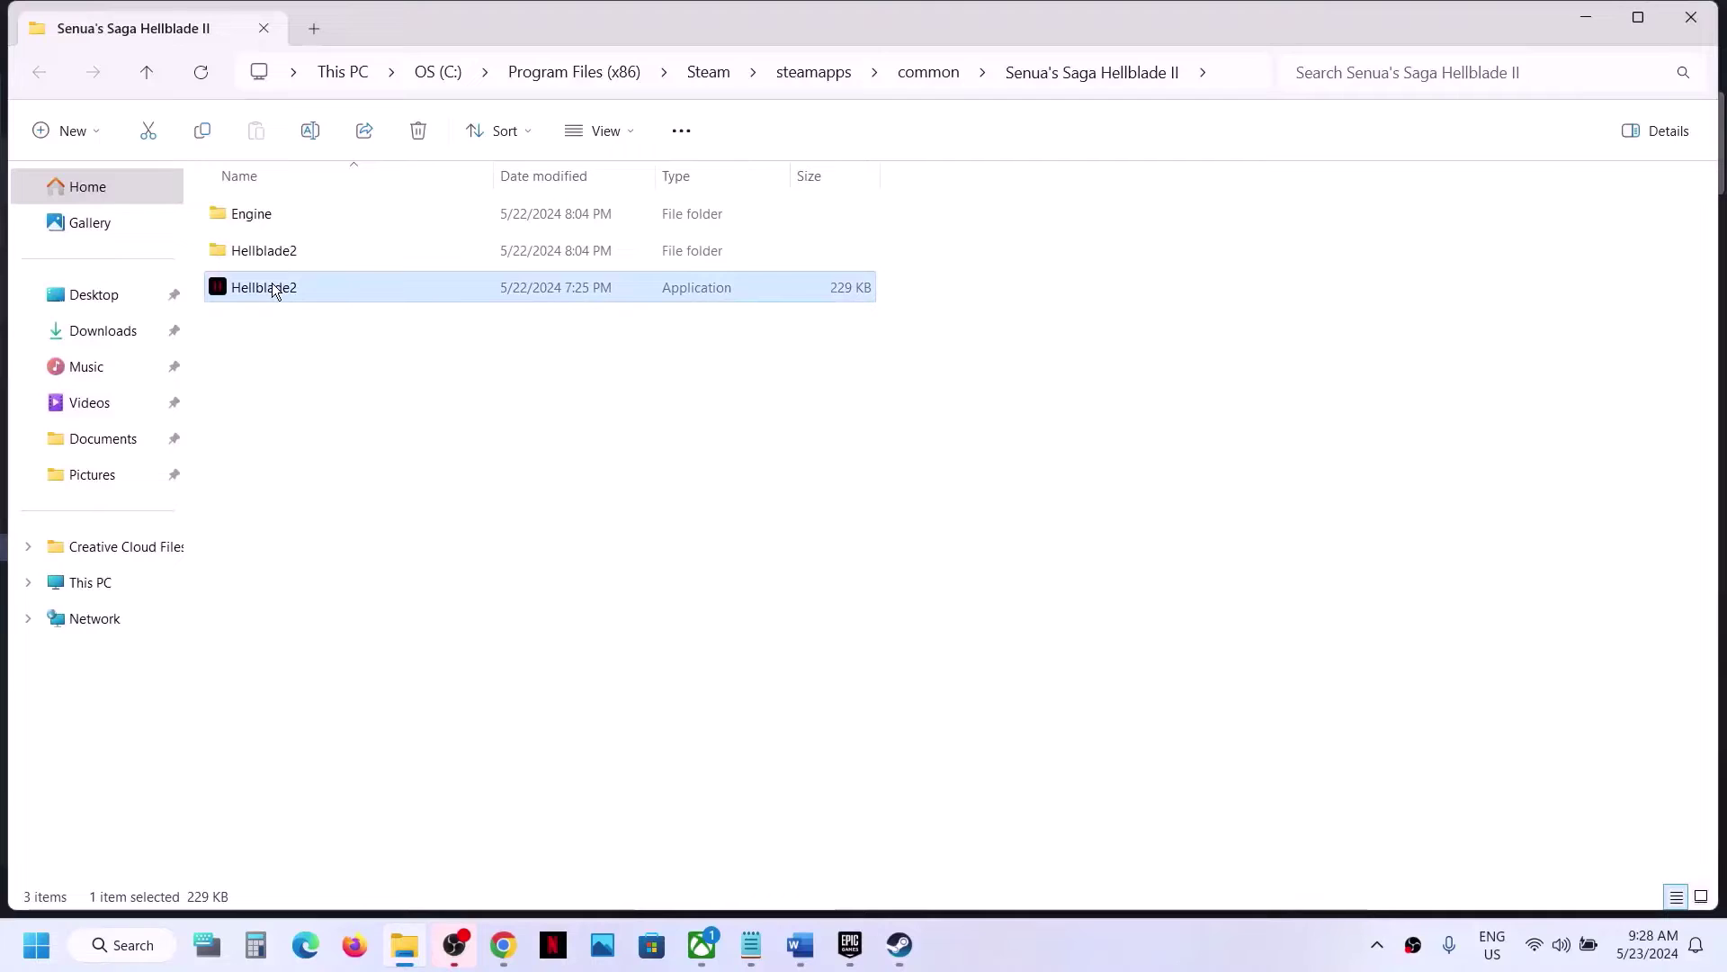
right_click(272, 286)
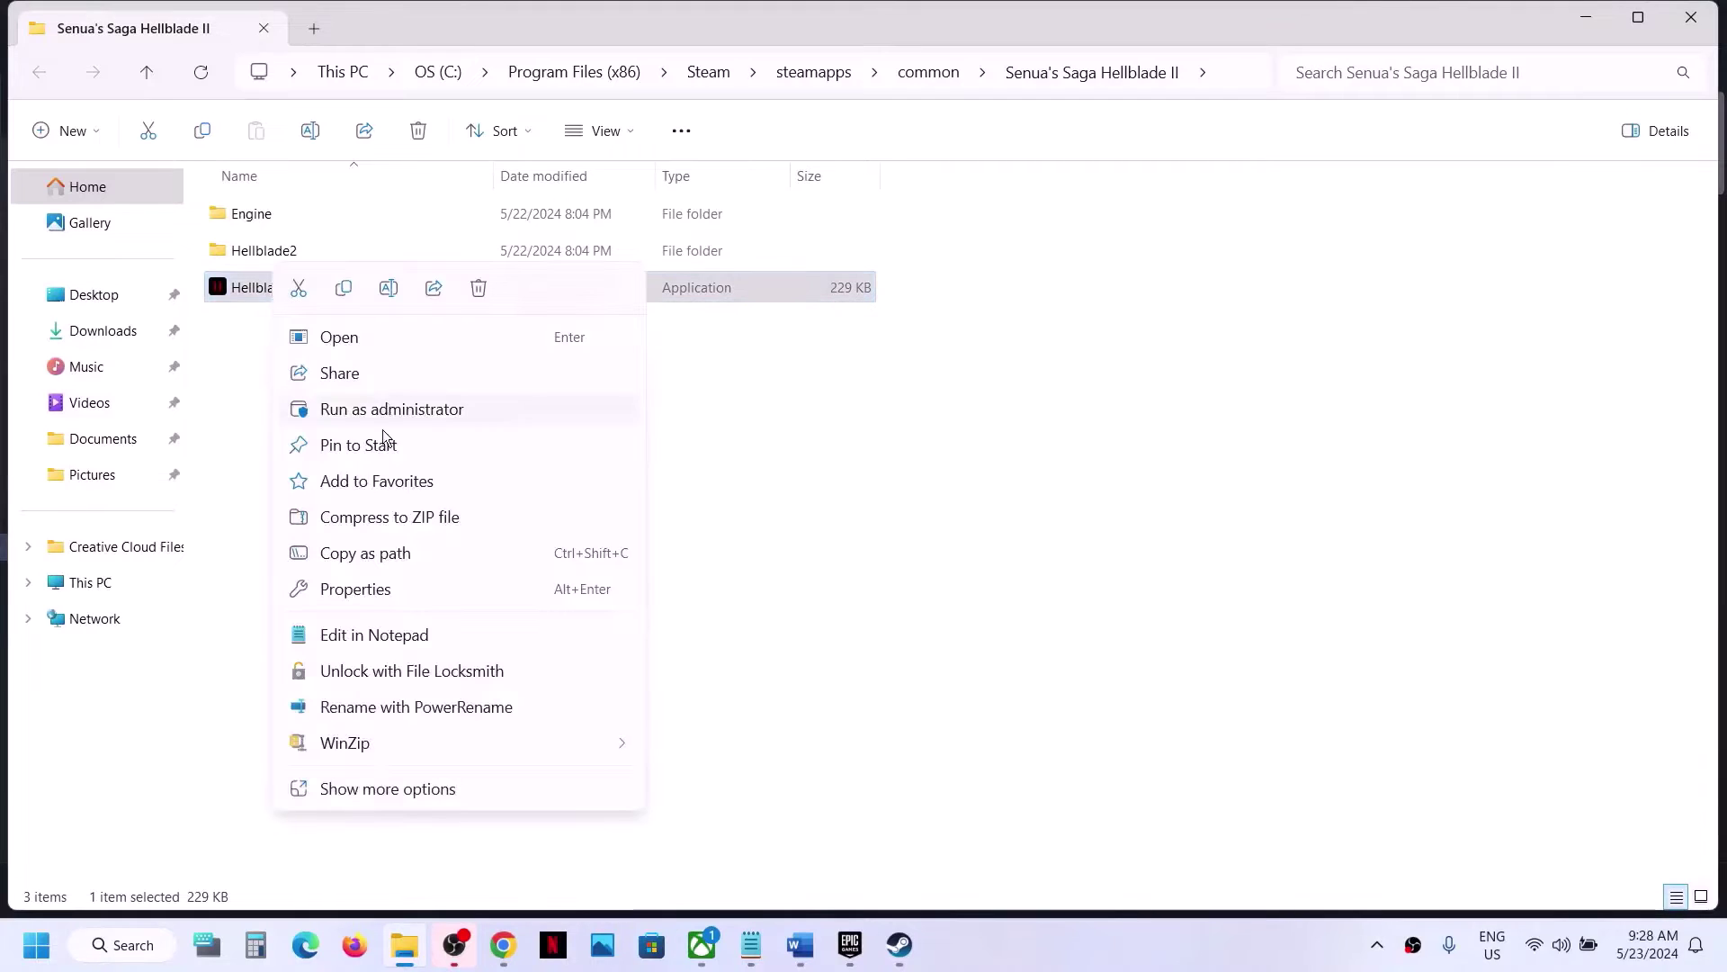
click(370, 591)
click(417, 345)
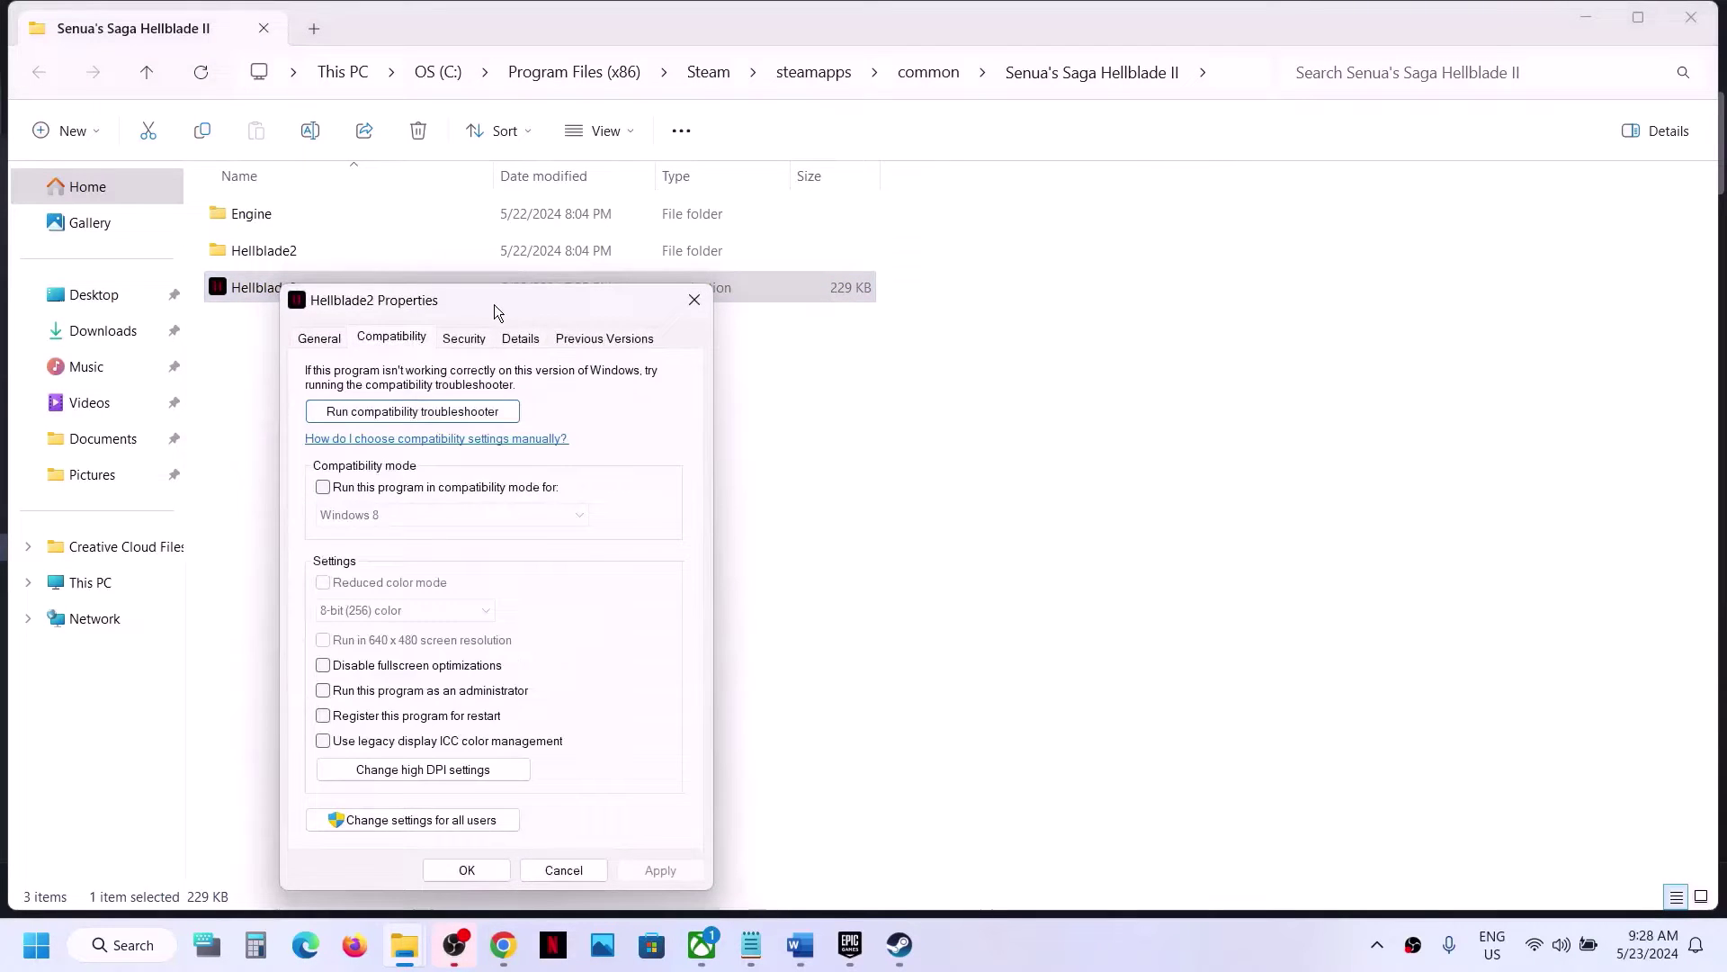
drag(494, 304, 897, 162)
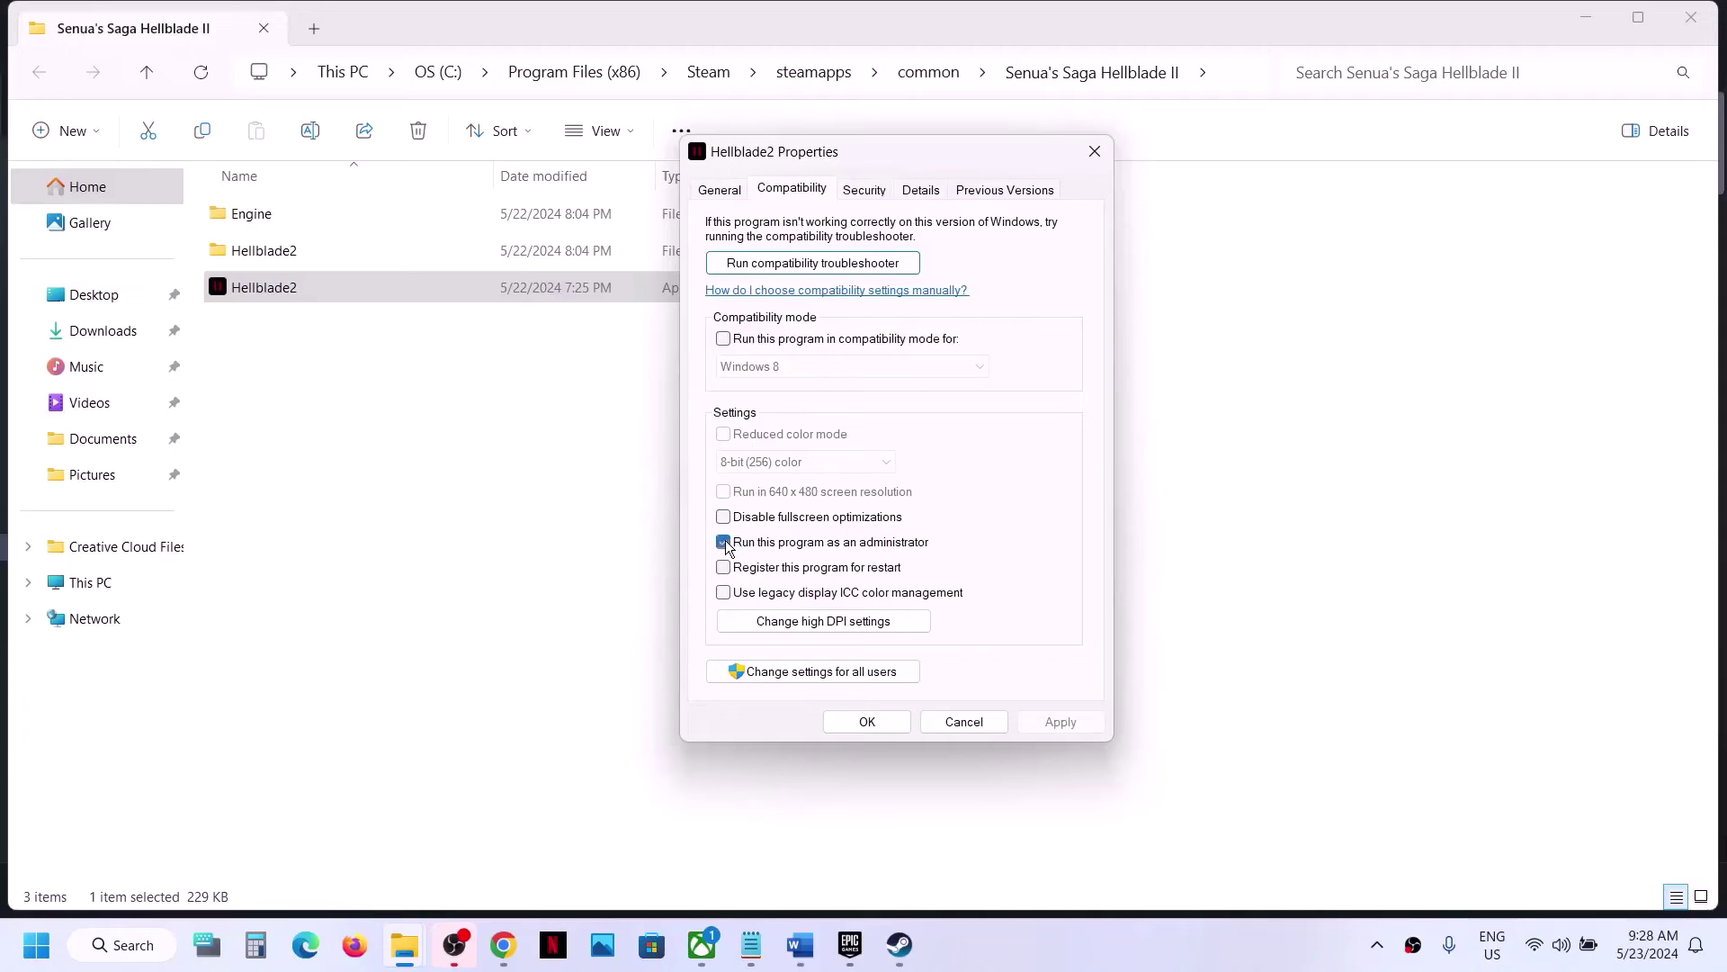
click(1044, 725)
click(895, 722)
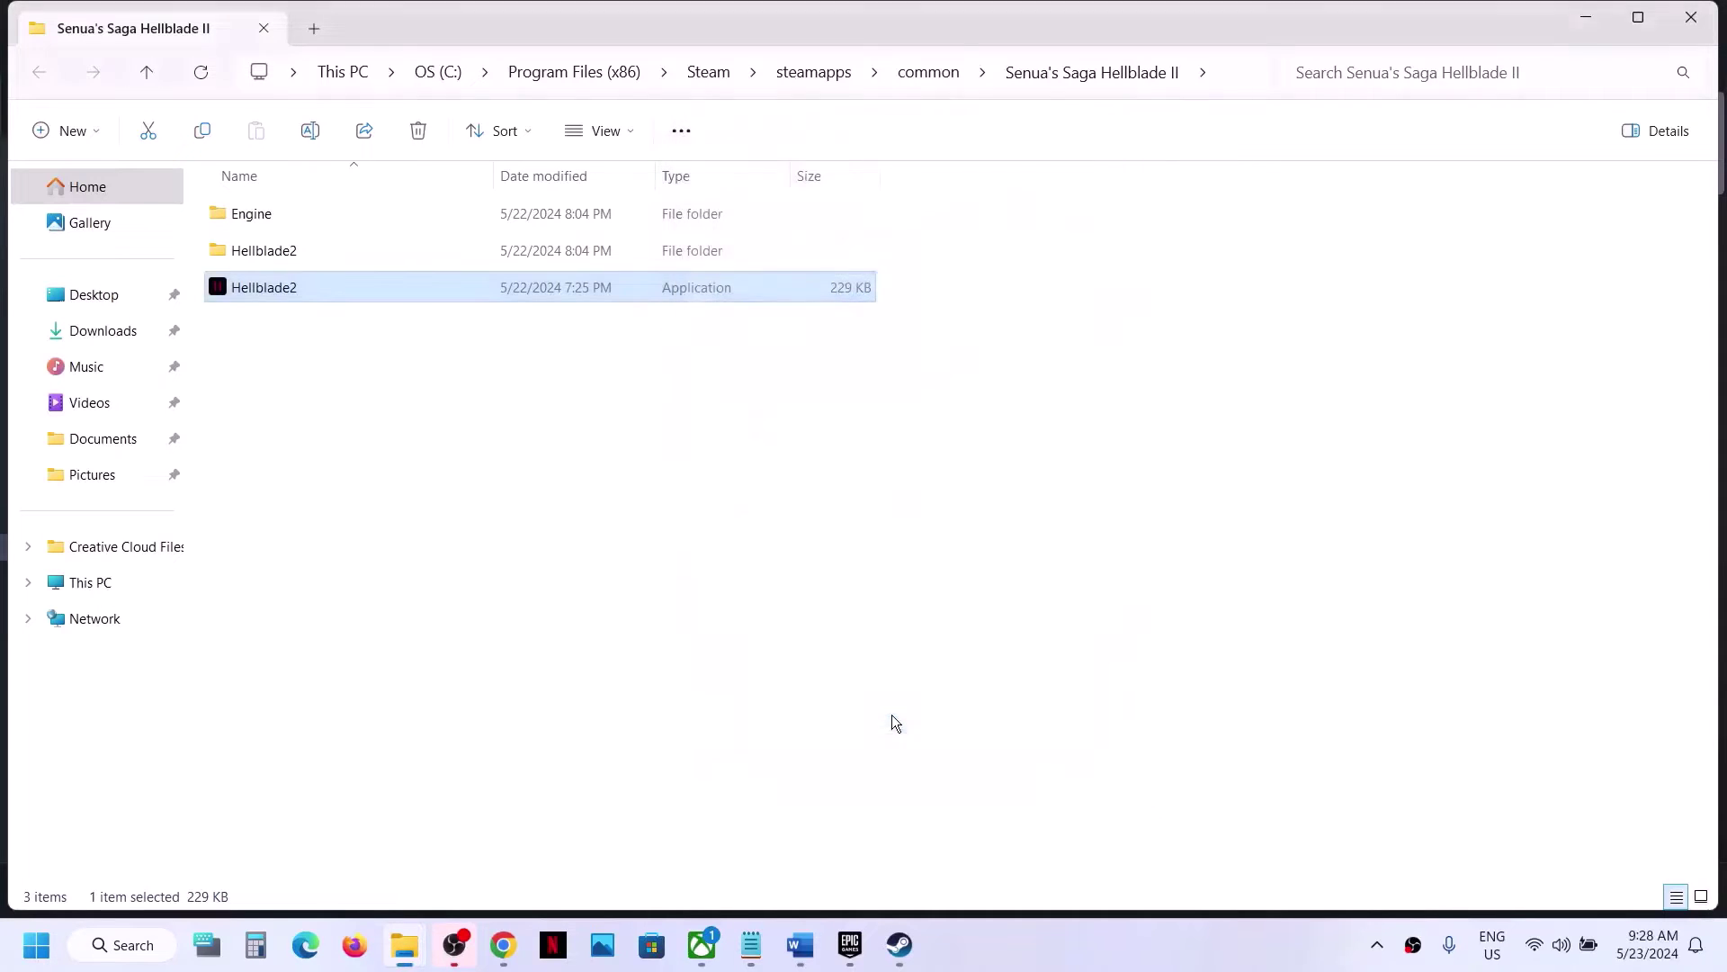
- Open the Win64 folder inside the game's Hellblade2 and Binaries folders
click(288, 261)
double_click(320, 252)
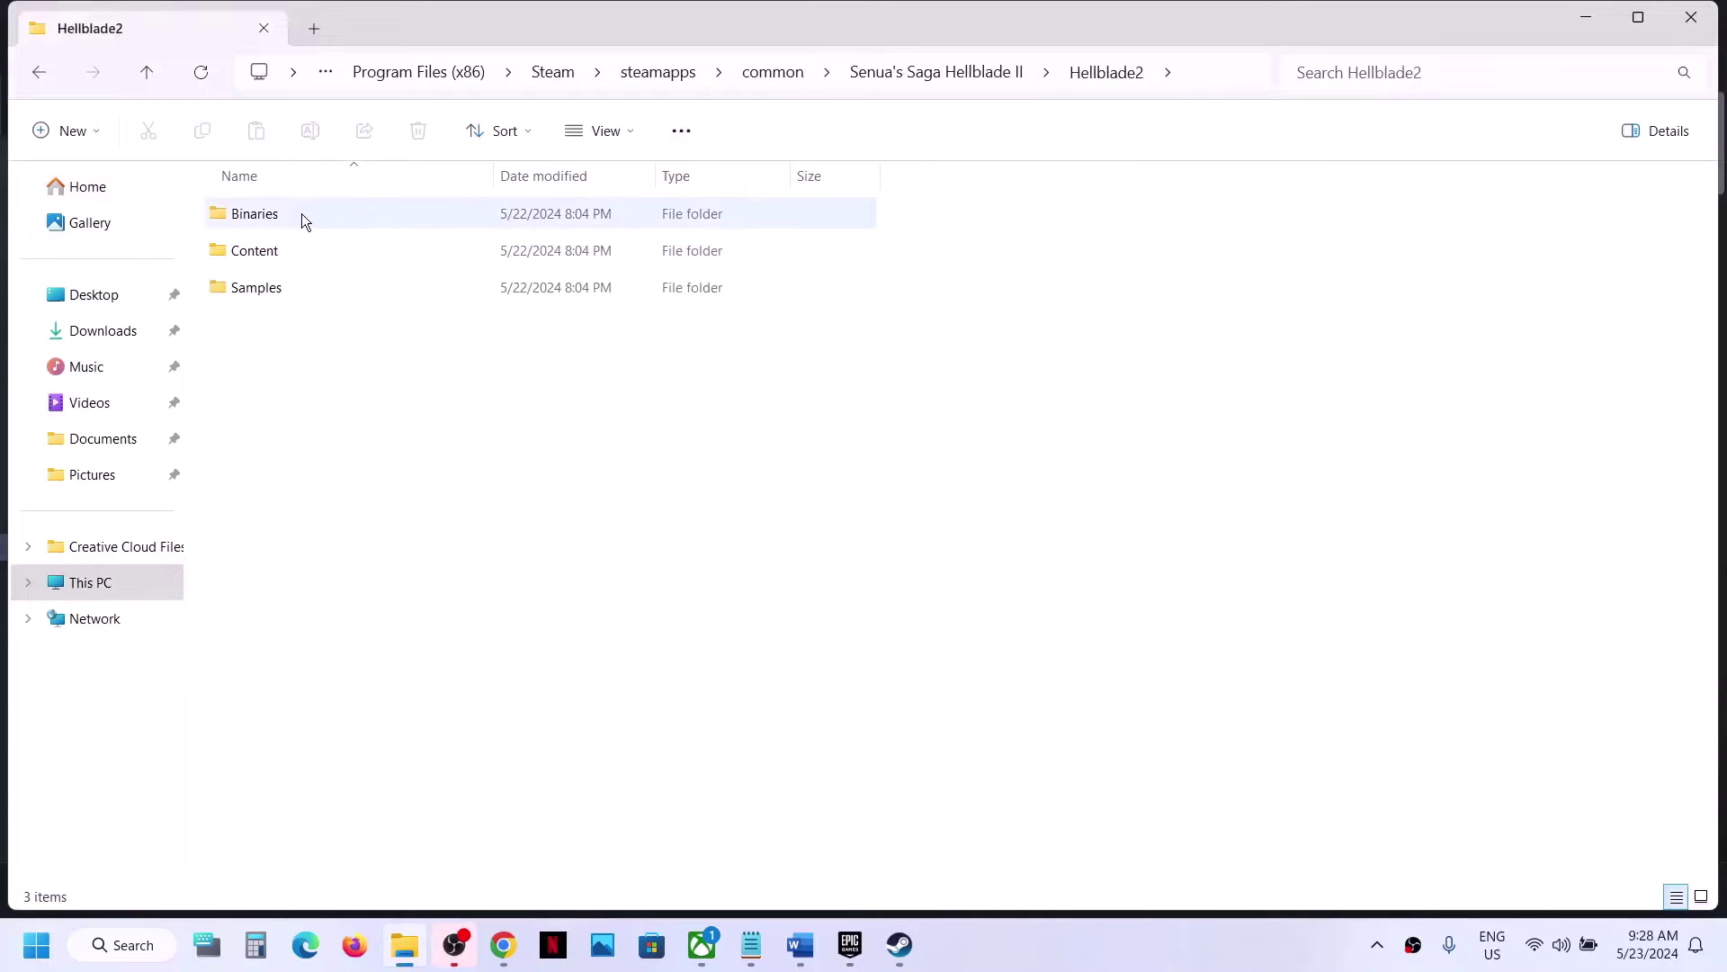
double_click(300, 213)
double_click(300, 214)
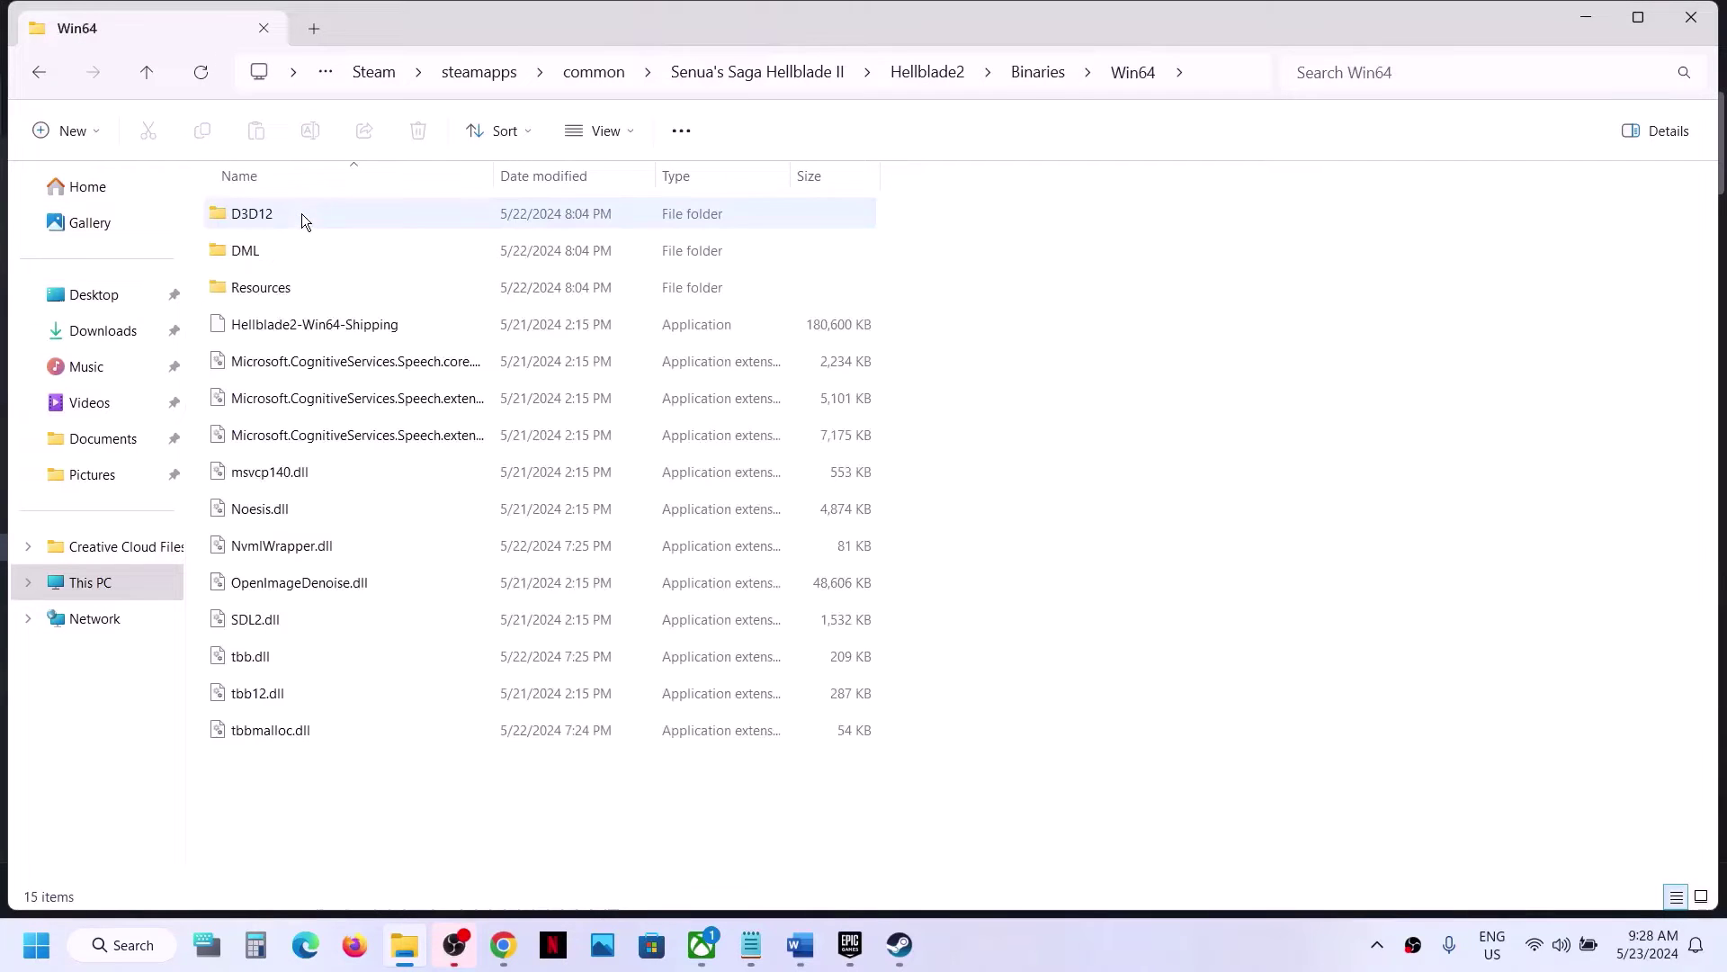
- Set the Hellblade2-Win64-Shipping application to run as an administrator and save its properties
click(311, 324)
right_click(326, 322)
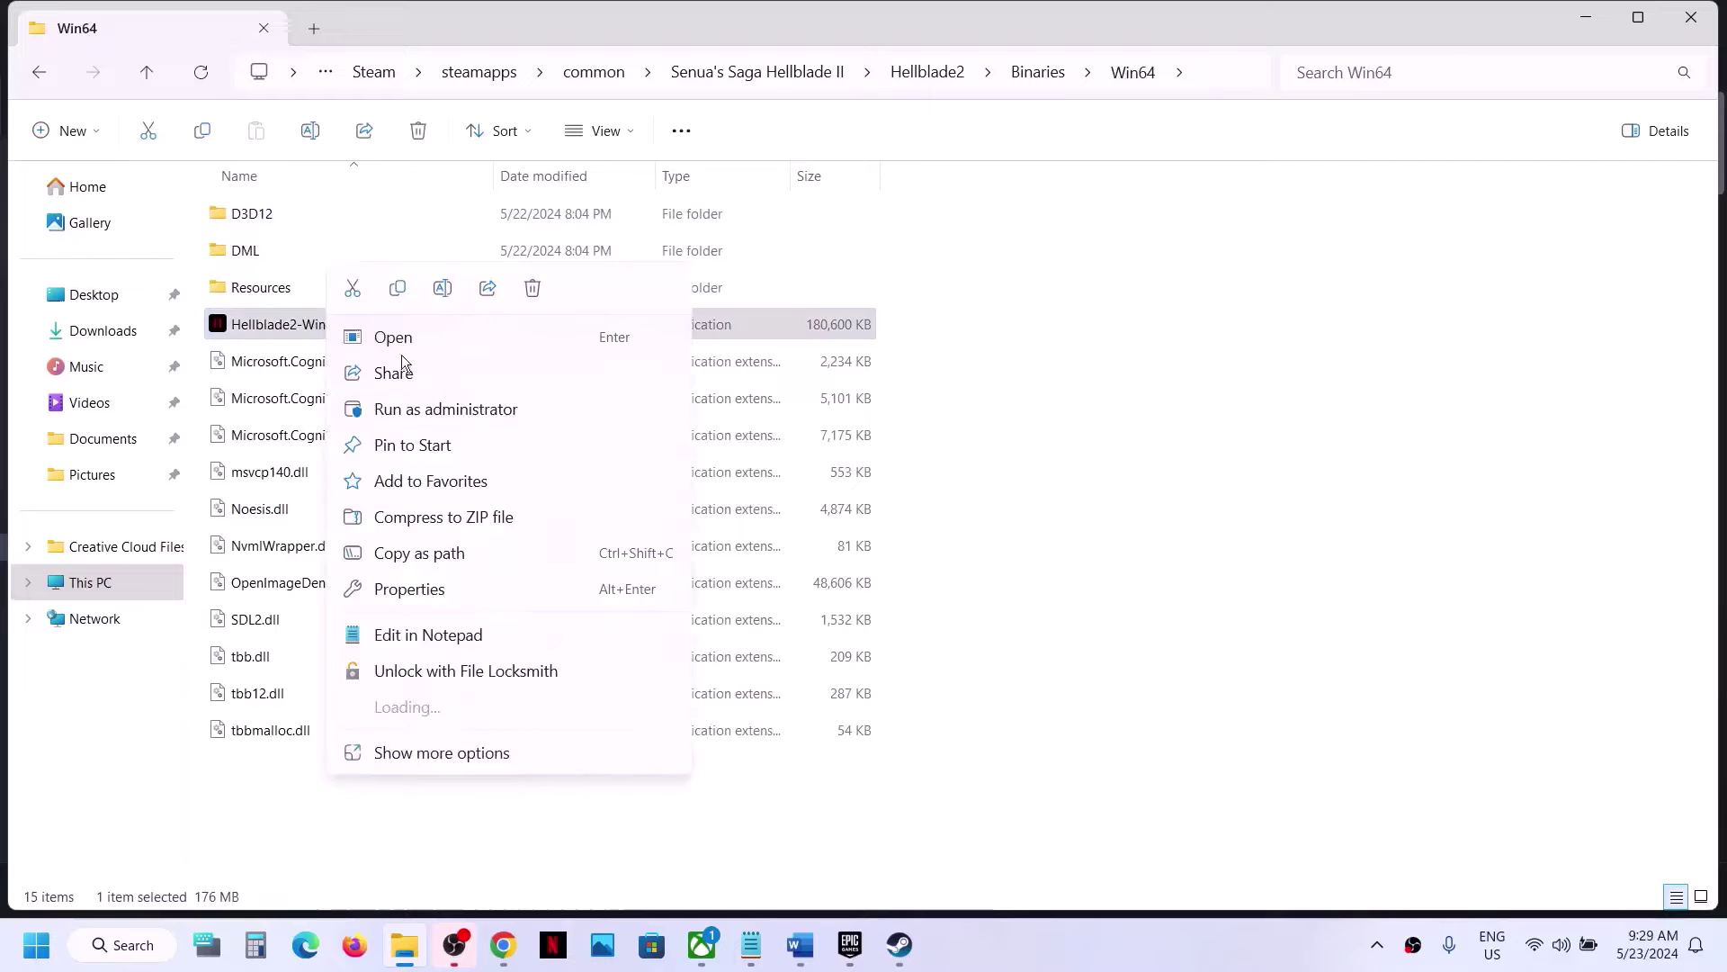
click(432, 580)
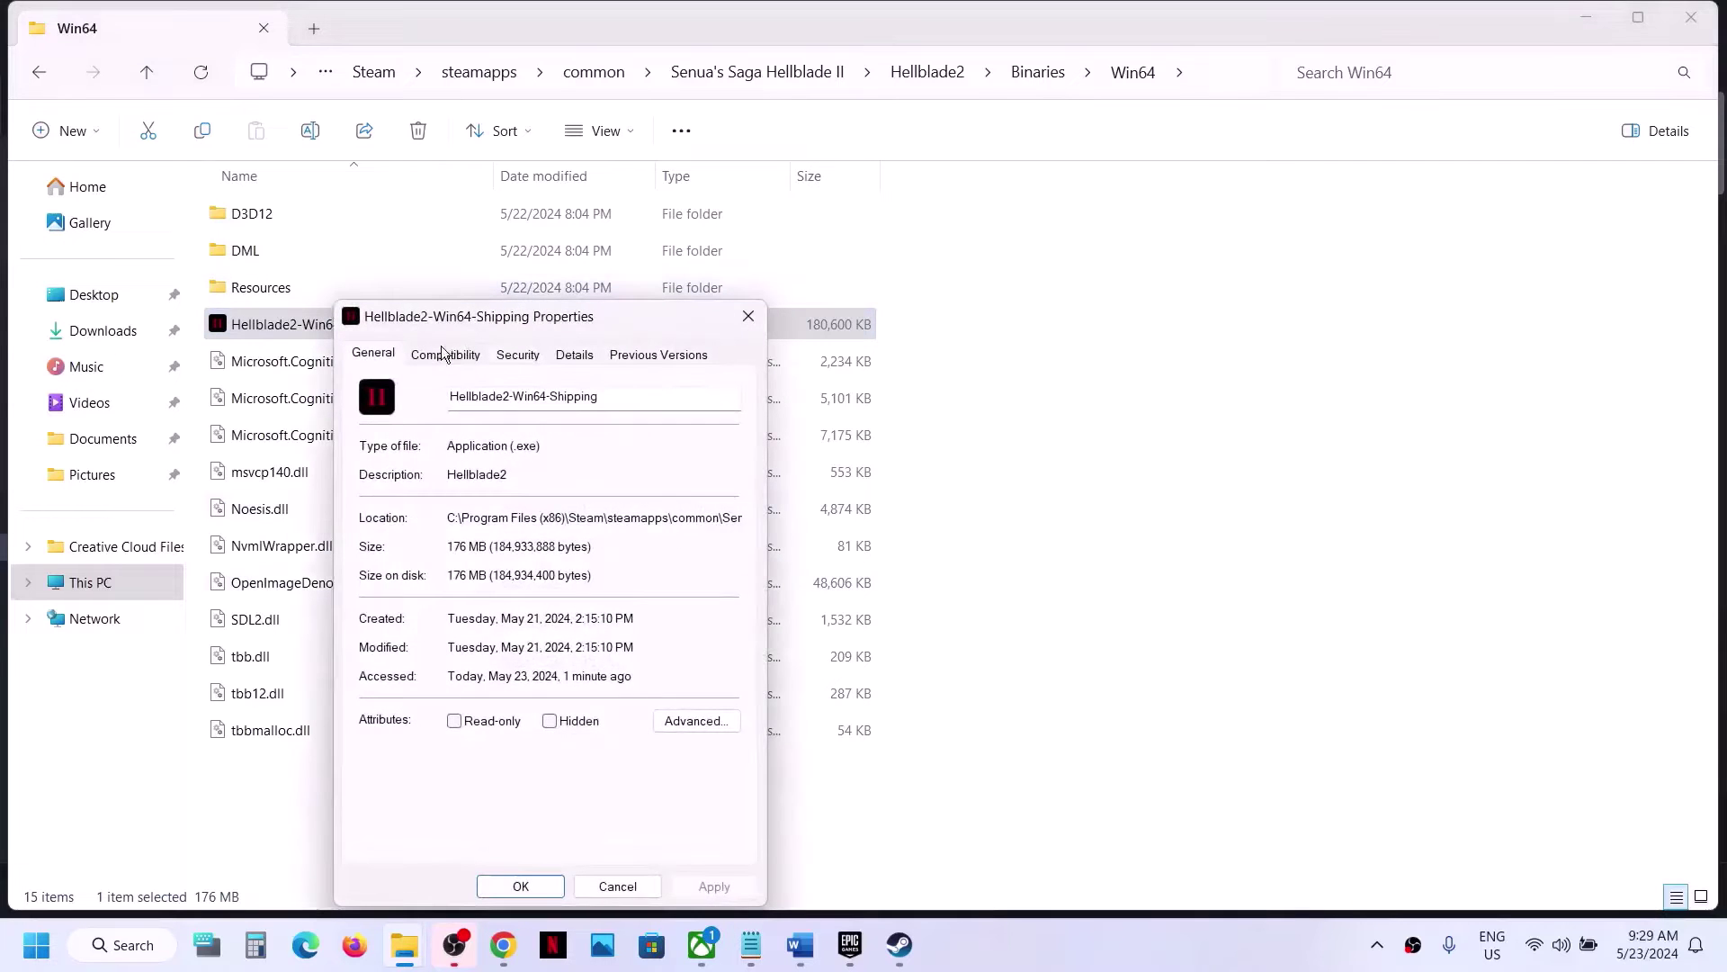
click(441, 353)
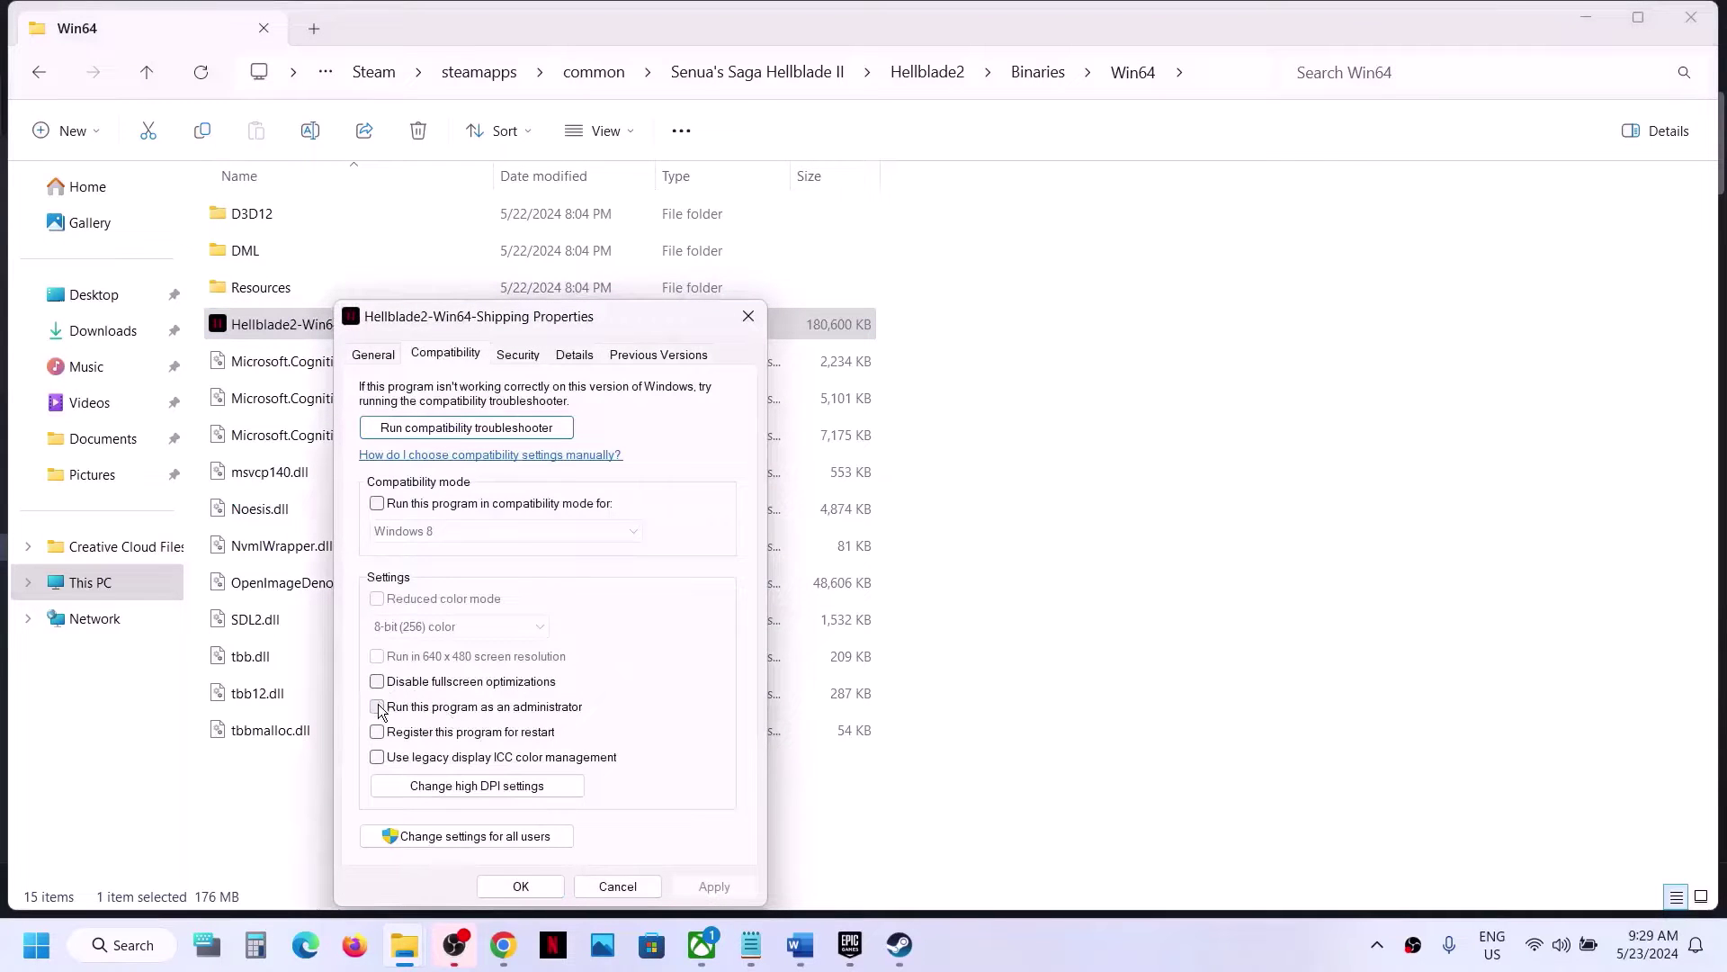
click(704, 890)
click(540, 889)
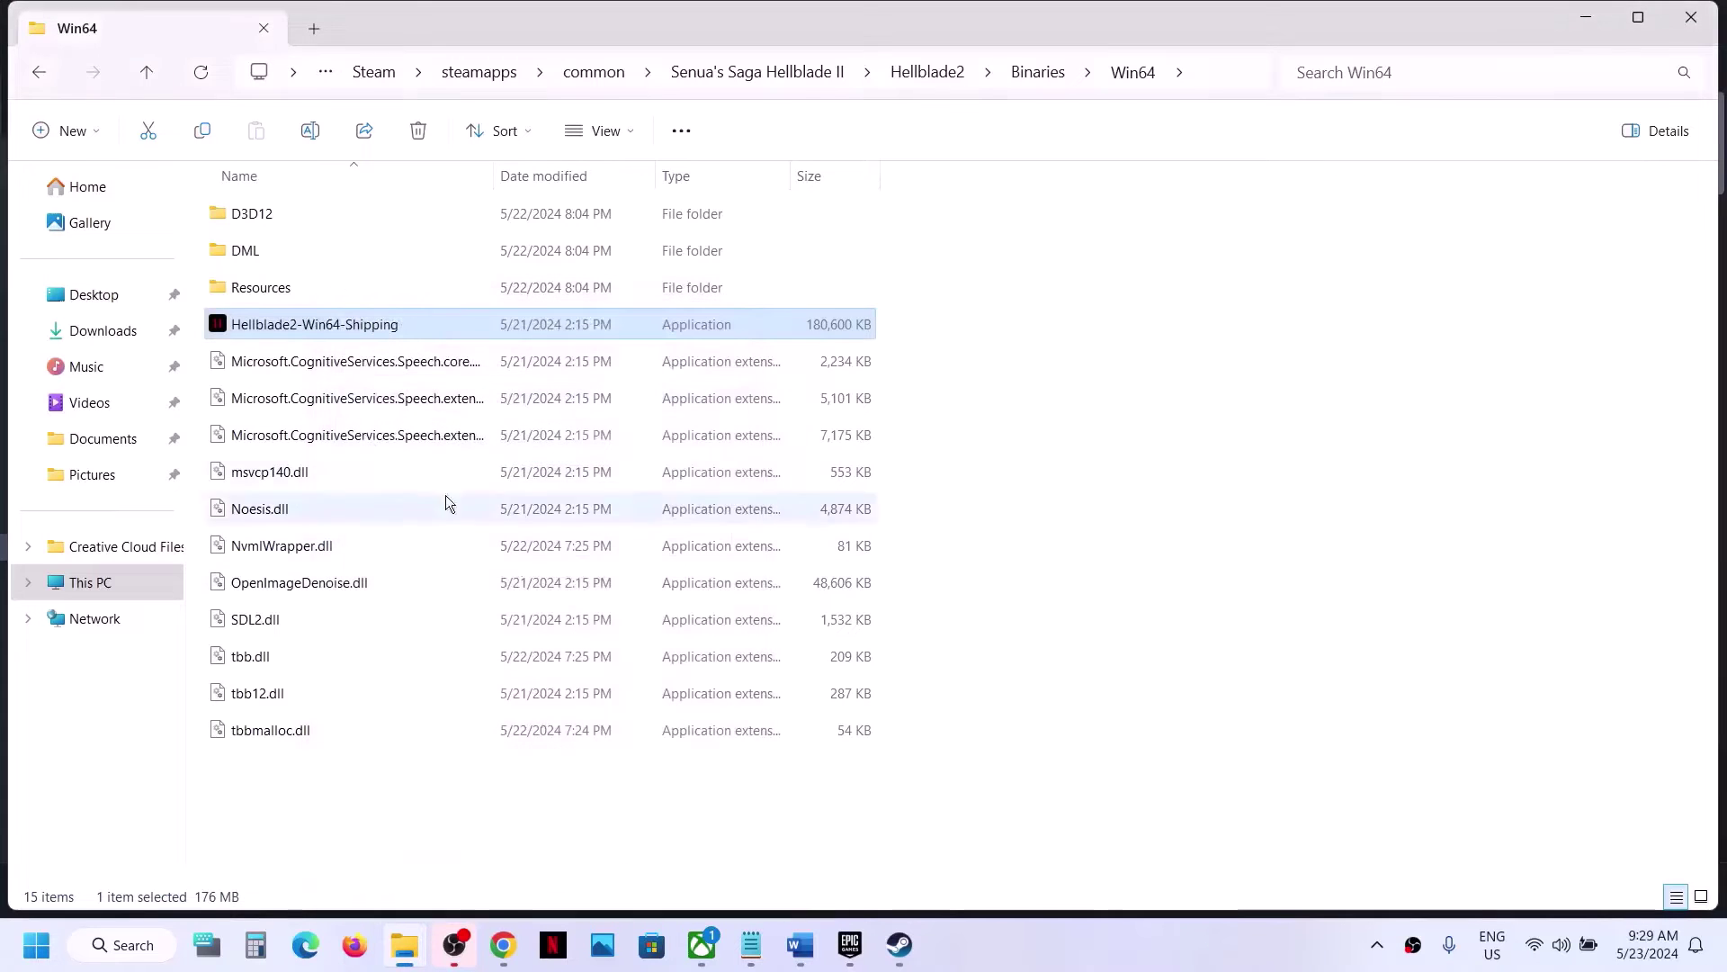
- Go back up to the Senua's Saga Hellblade II installation folder
click(148, 71)
click(149, 67)
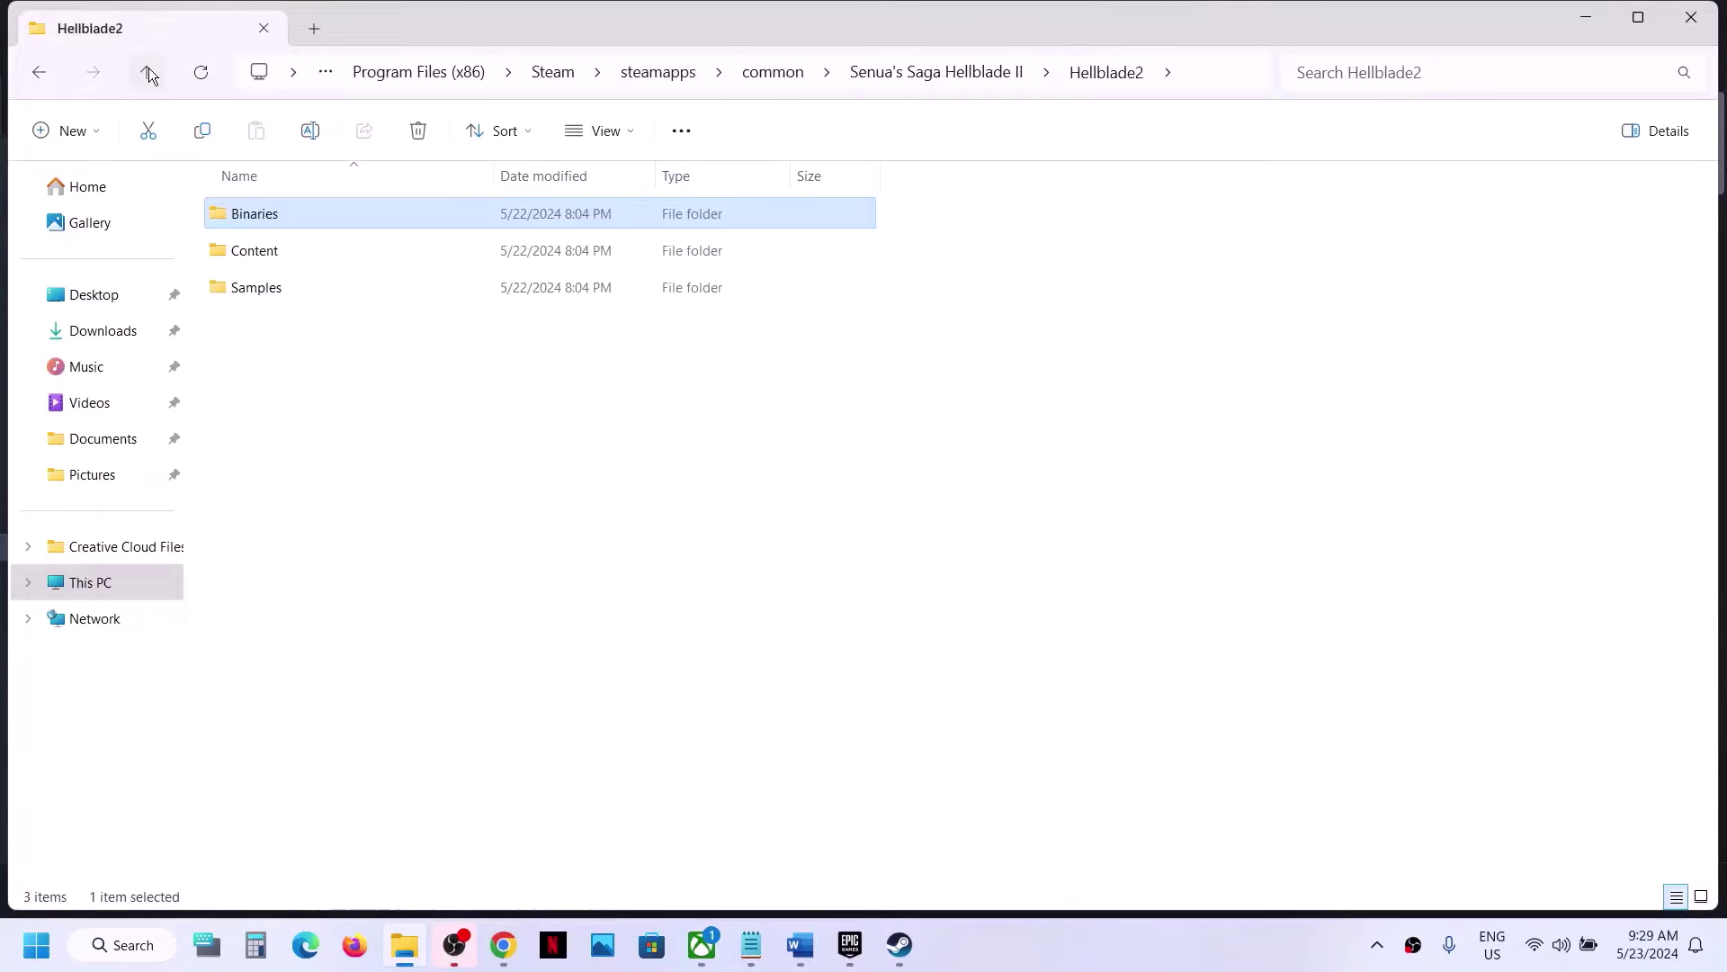
click(148, 68)
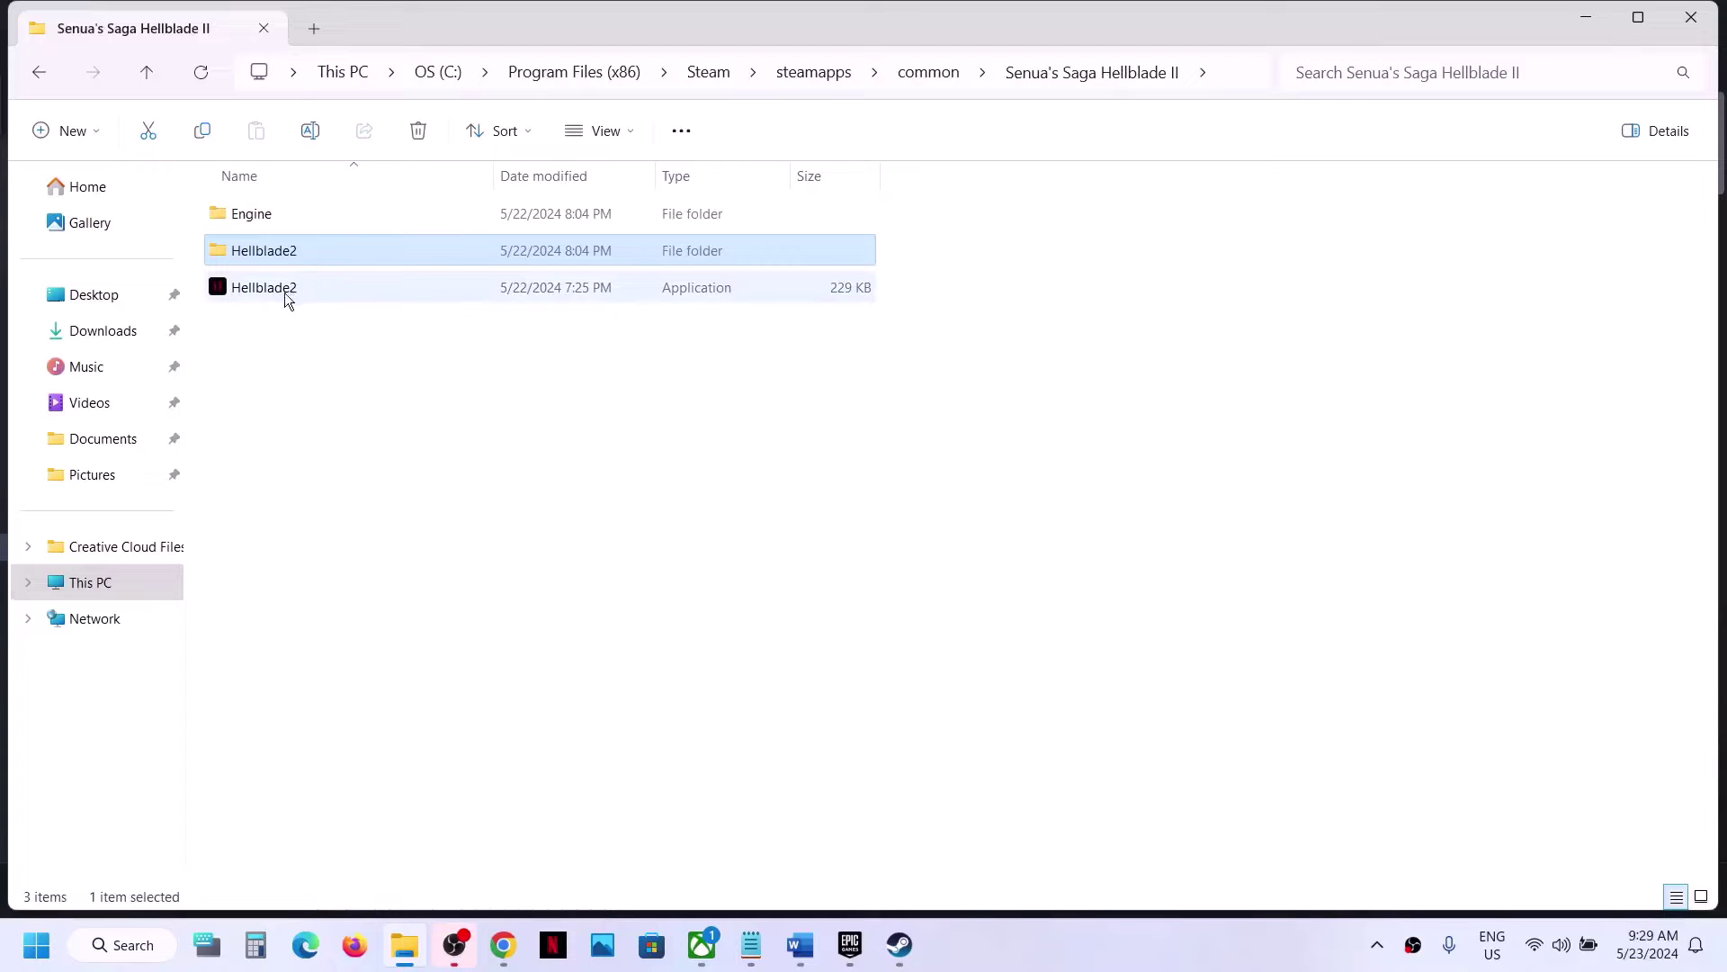
- Enable compatibility mode for Windows 8 on the Hellblade2 application and save its properties
mouse_move(289, 290)
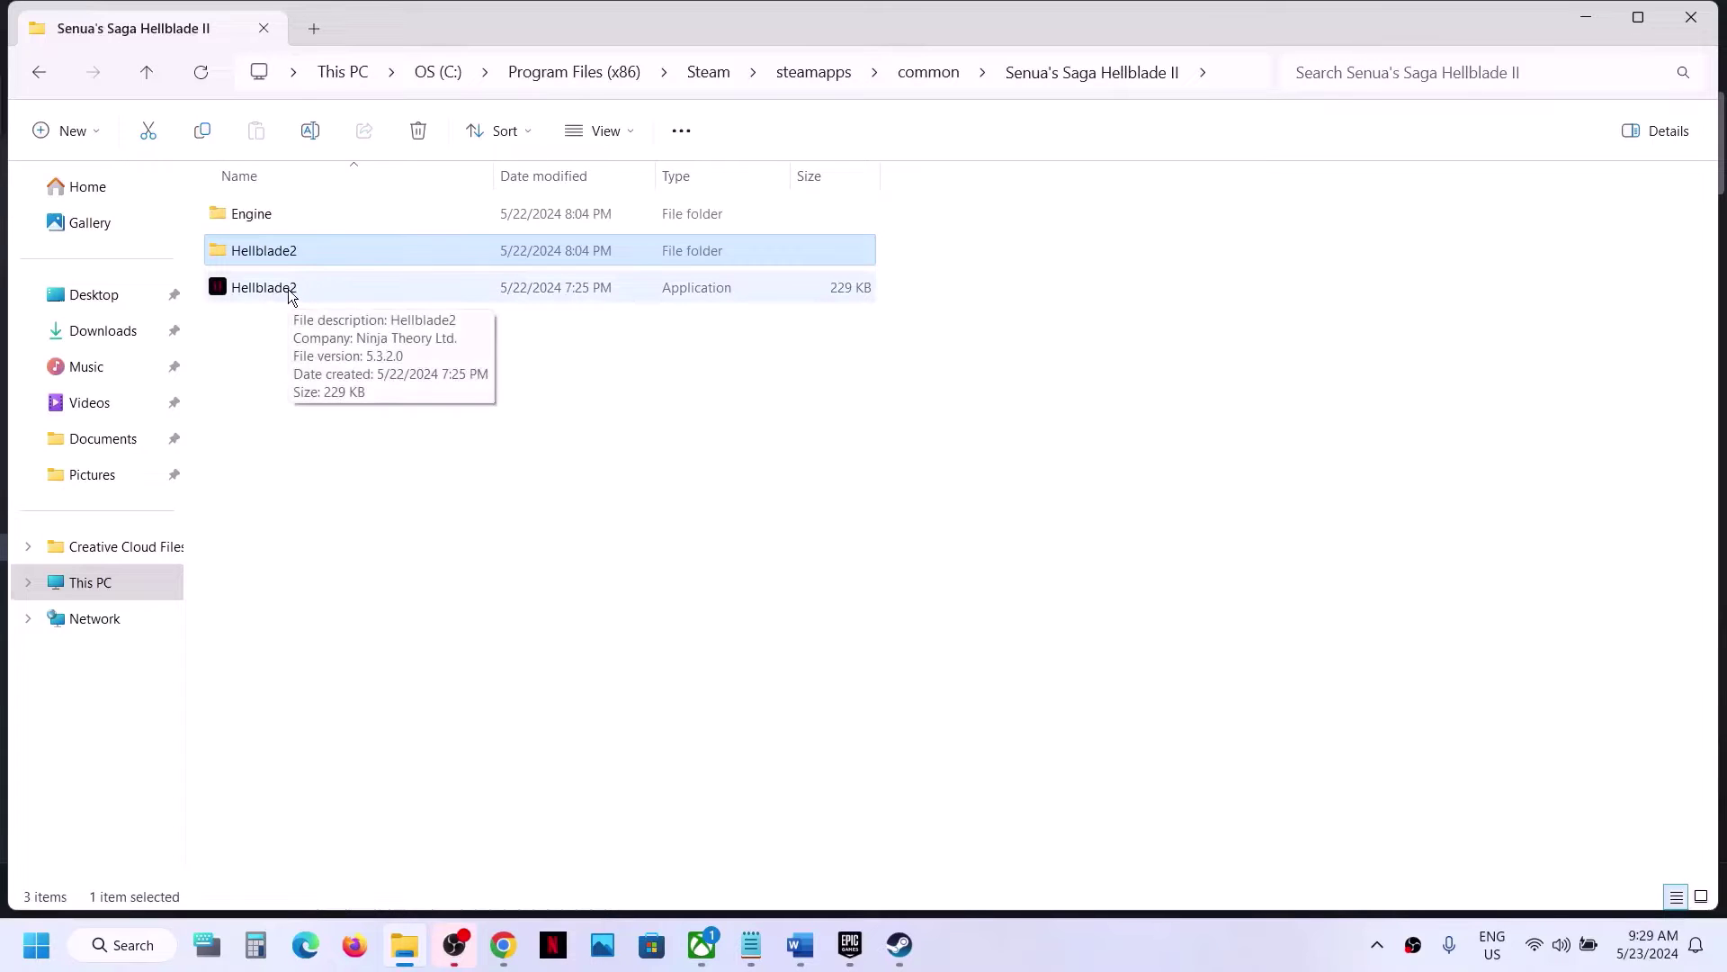
click(266, 290)
right_click(264, 286)
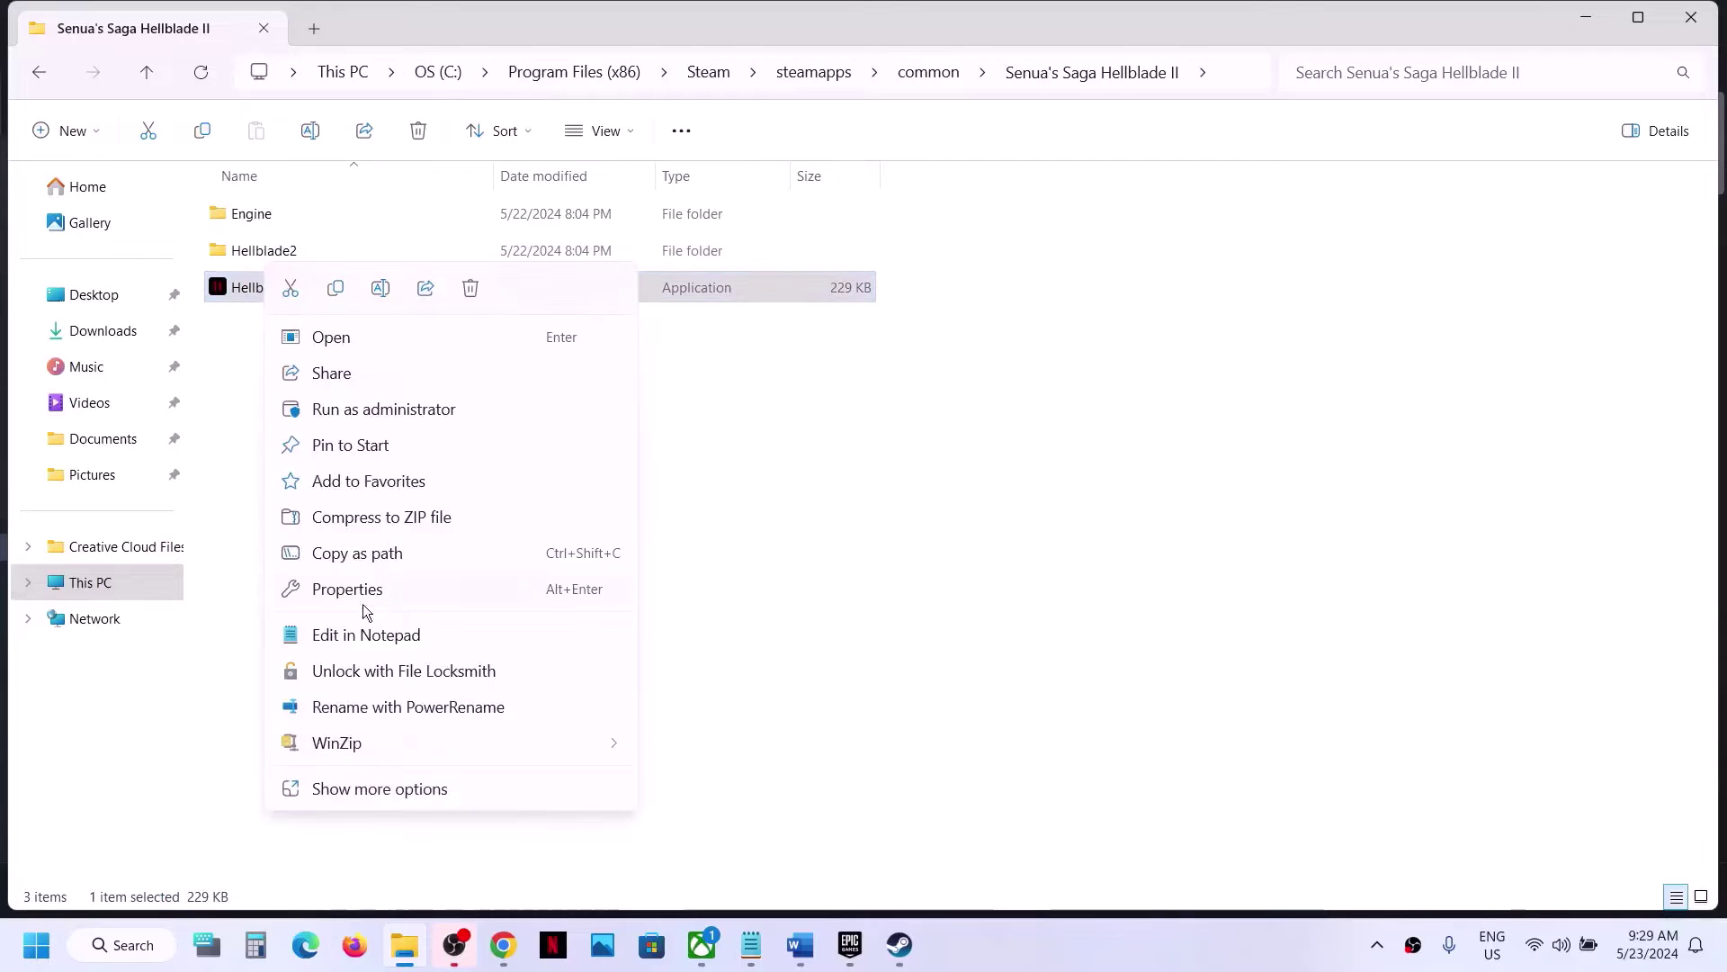
click(364, 589)
click(385, 344)
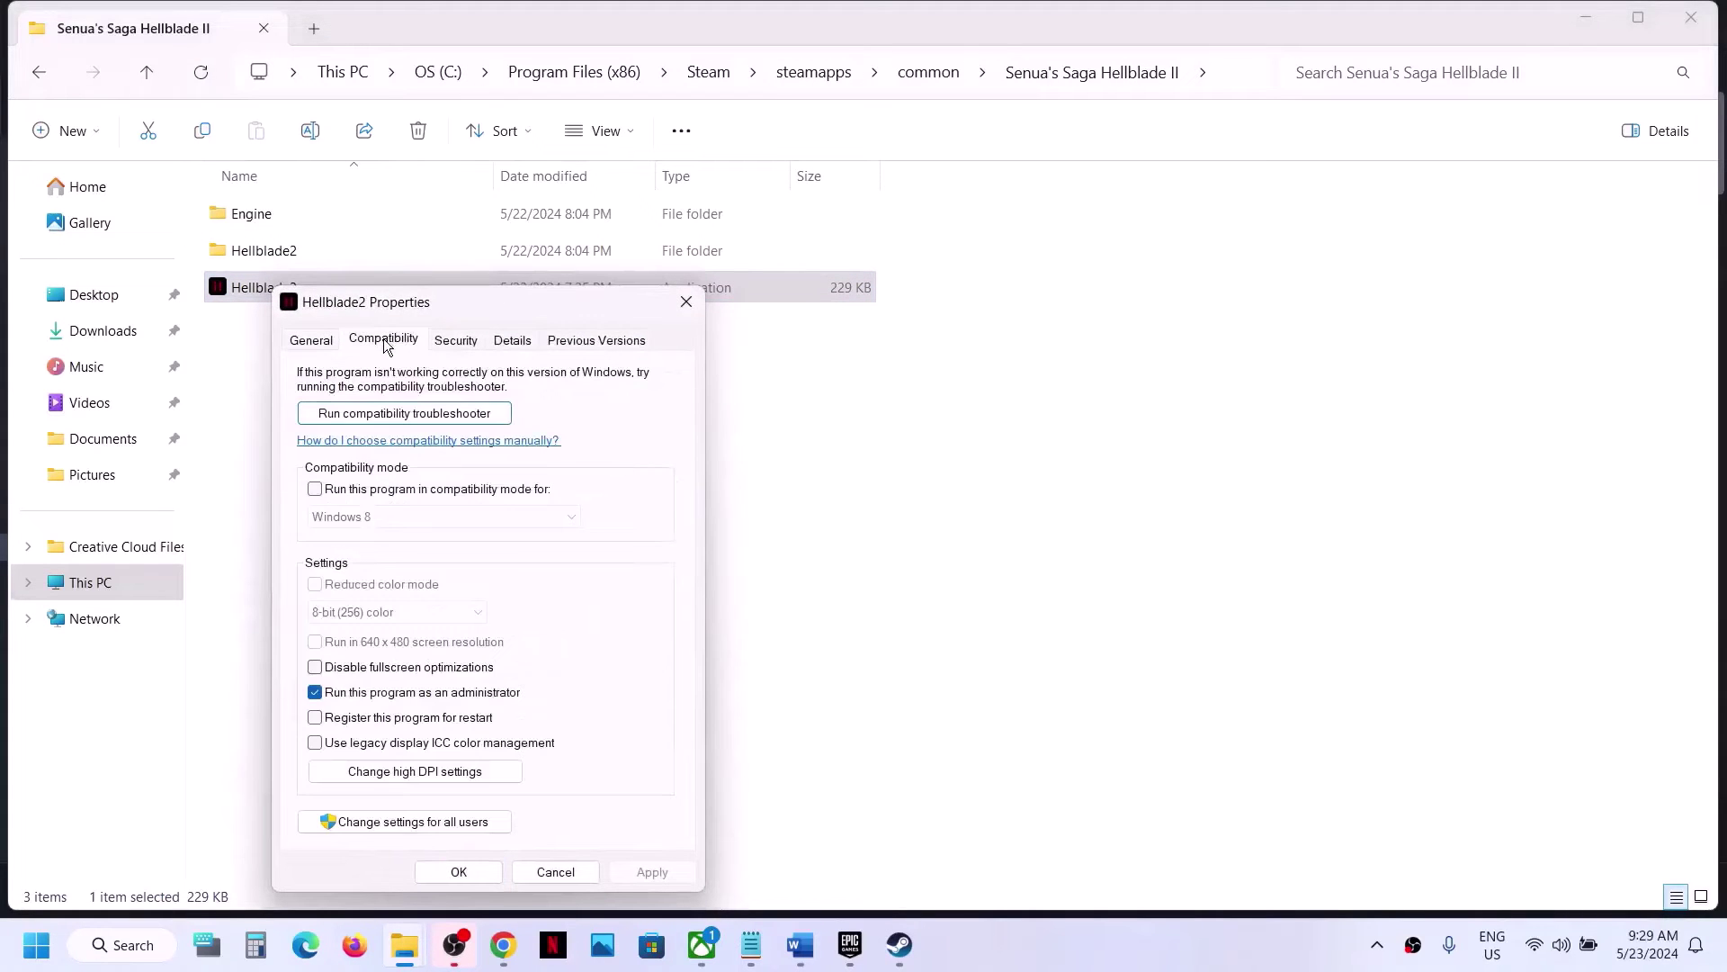
click(315, 490)
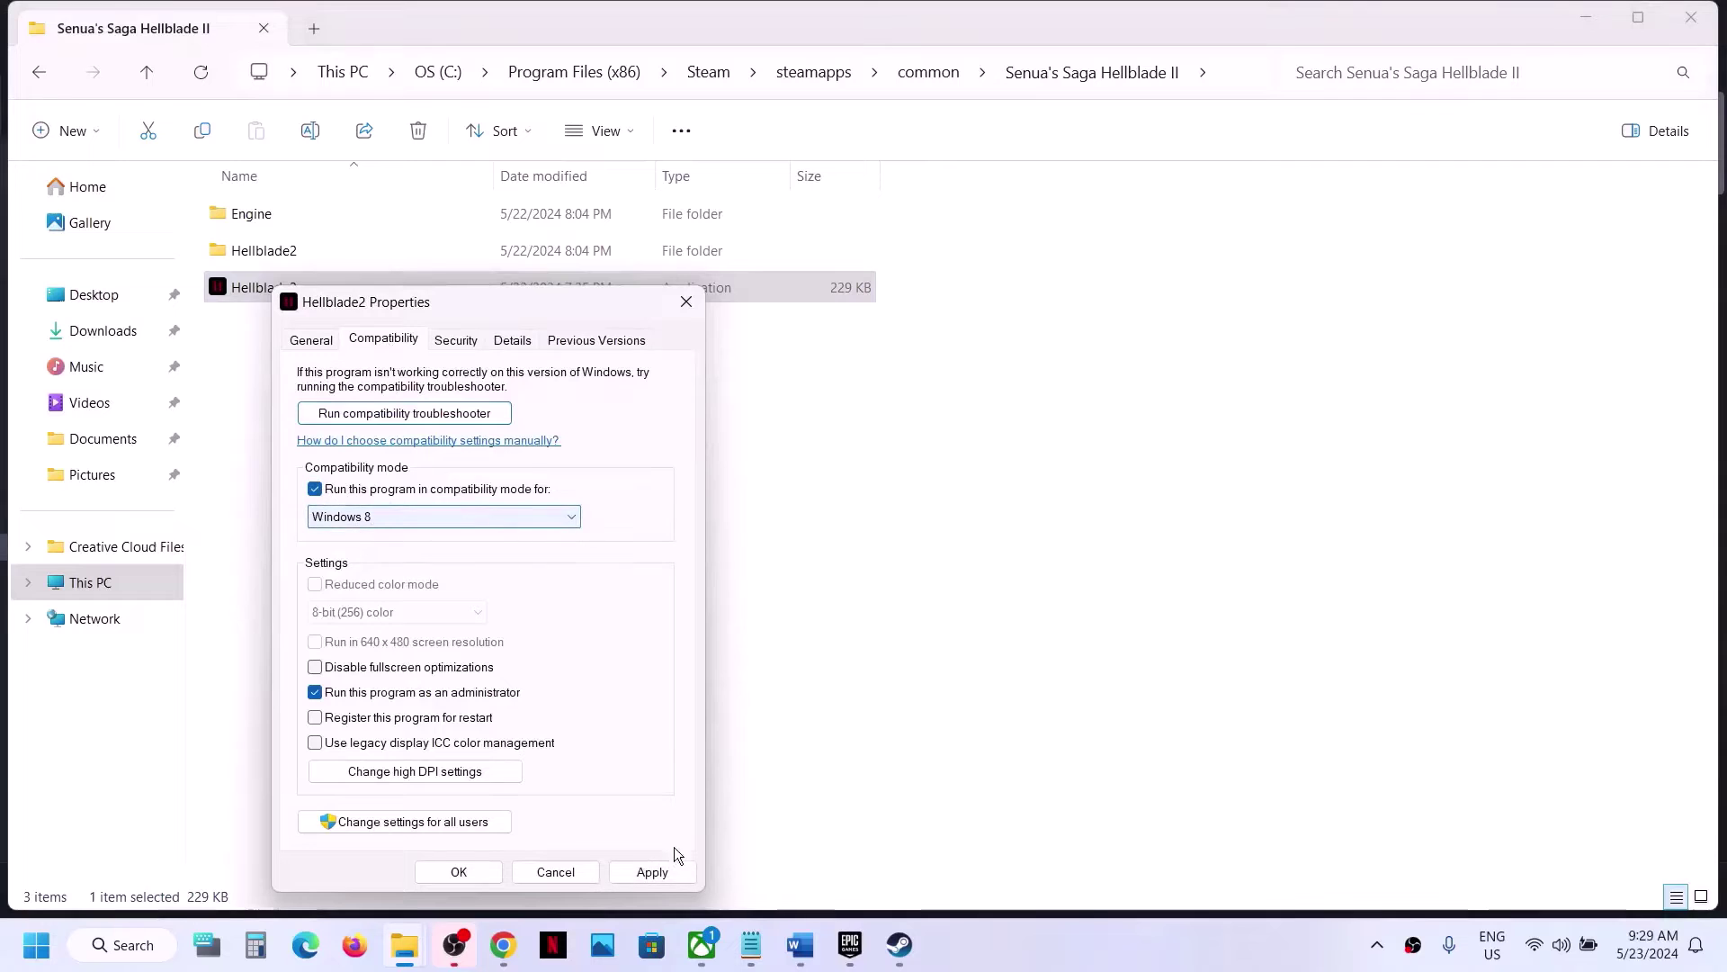
click(659, 874)
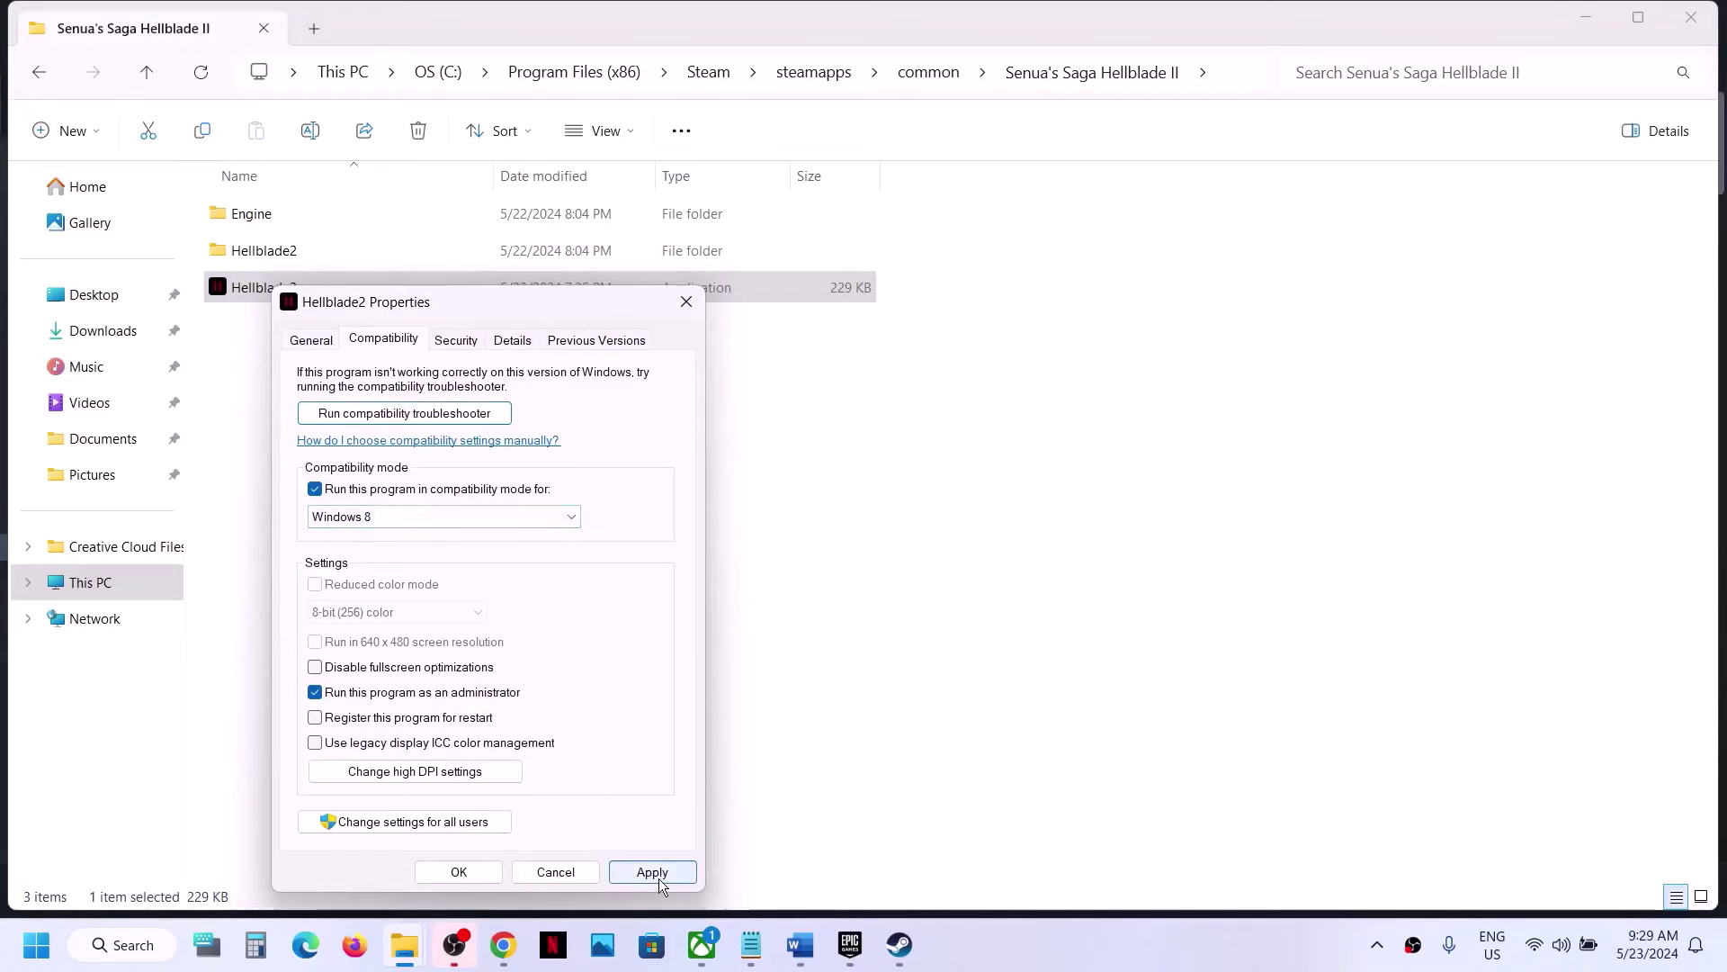
click(486, 875)
- Change the Hellblade2 application's compatibility mode to Windows 7 and save its properties
right_click(290, 288)
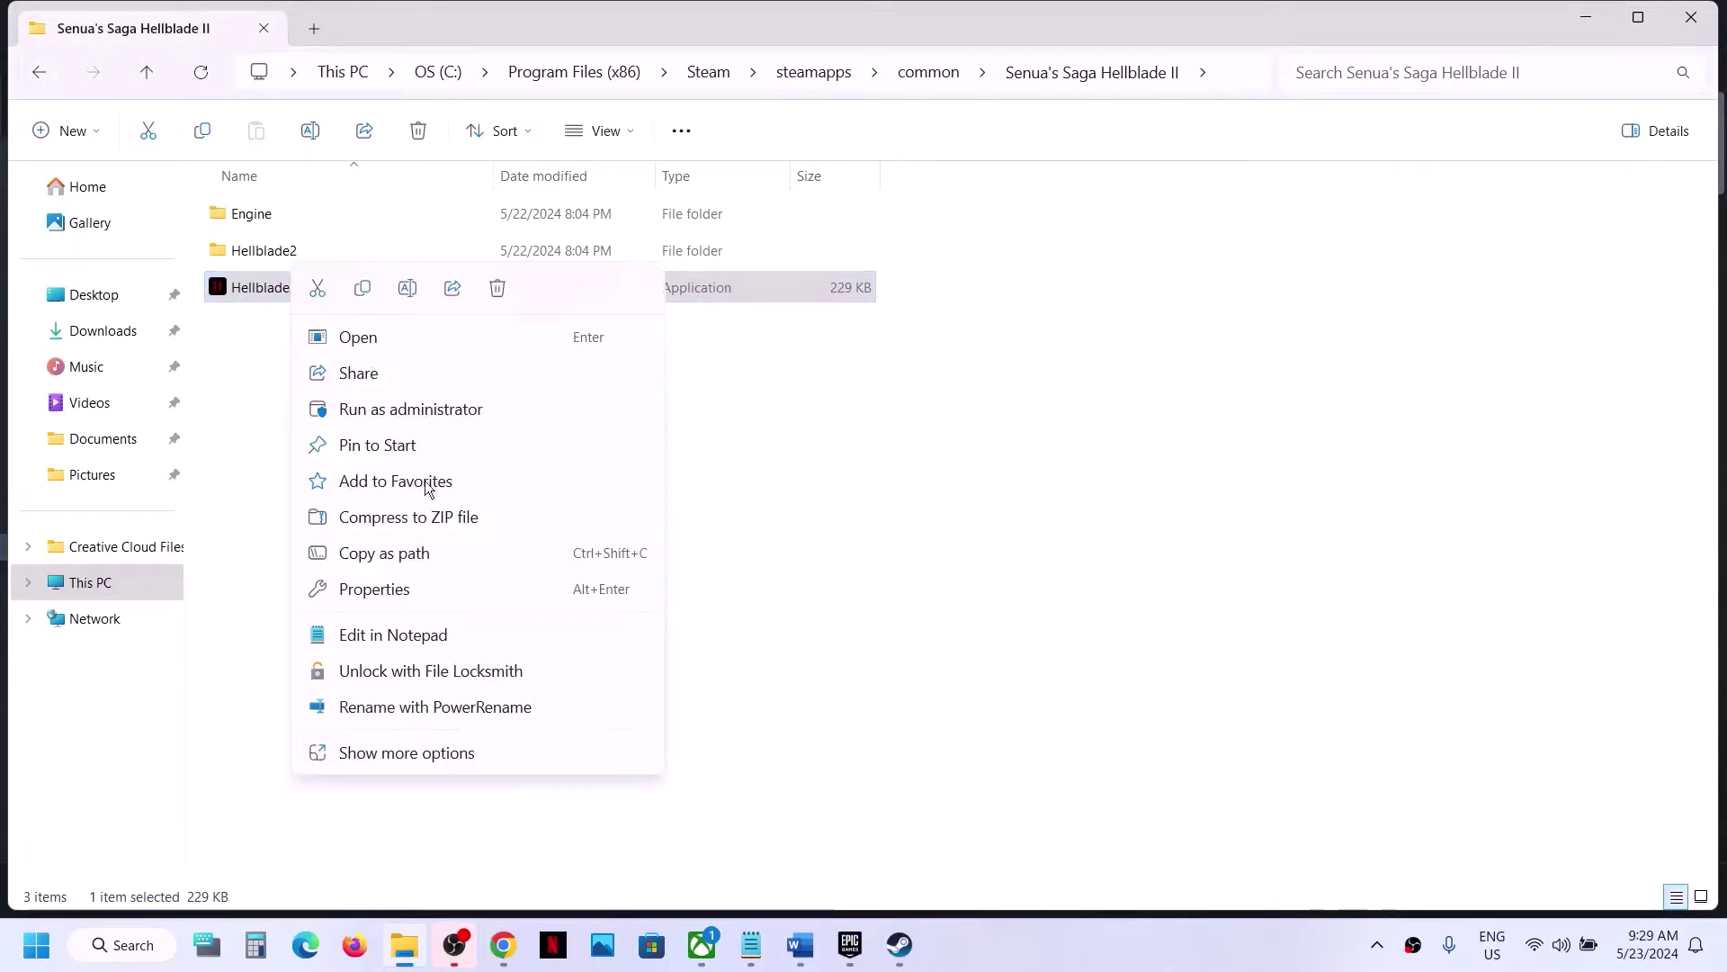
click(391, 592)
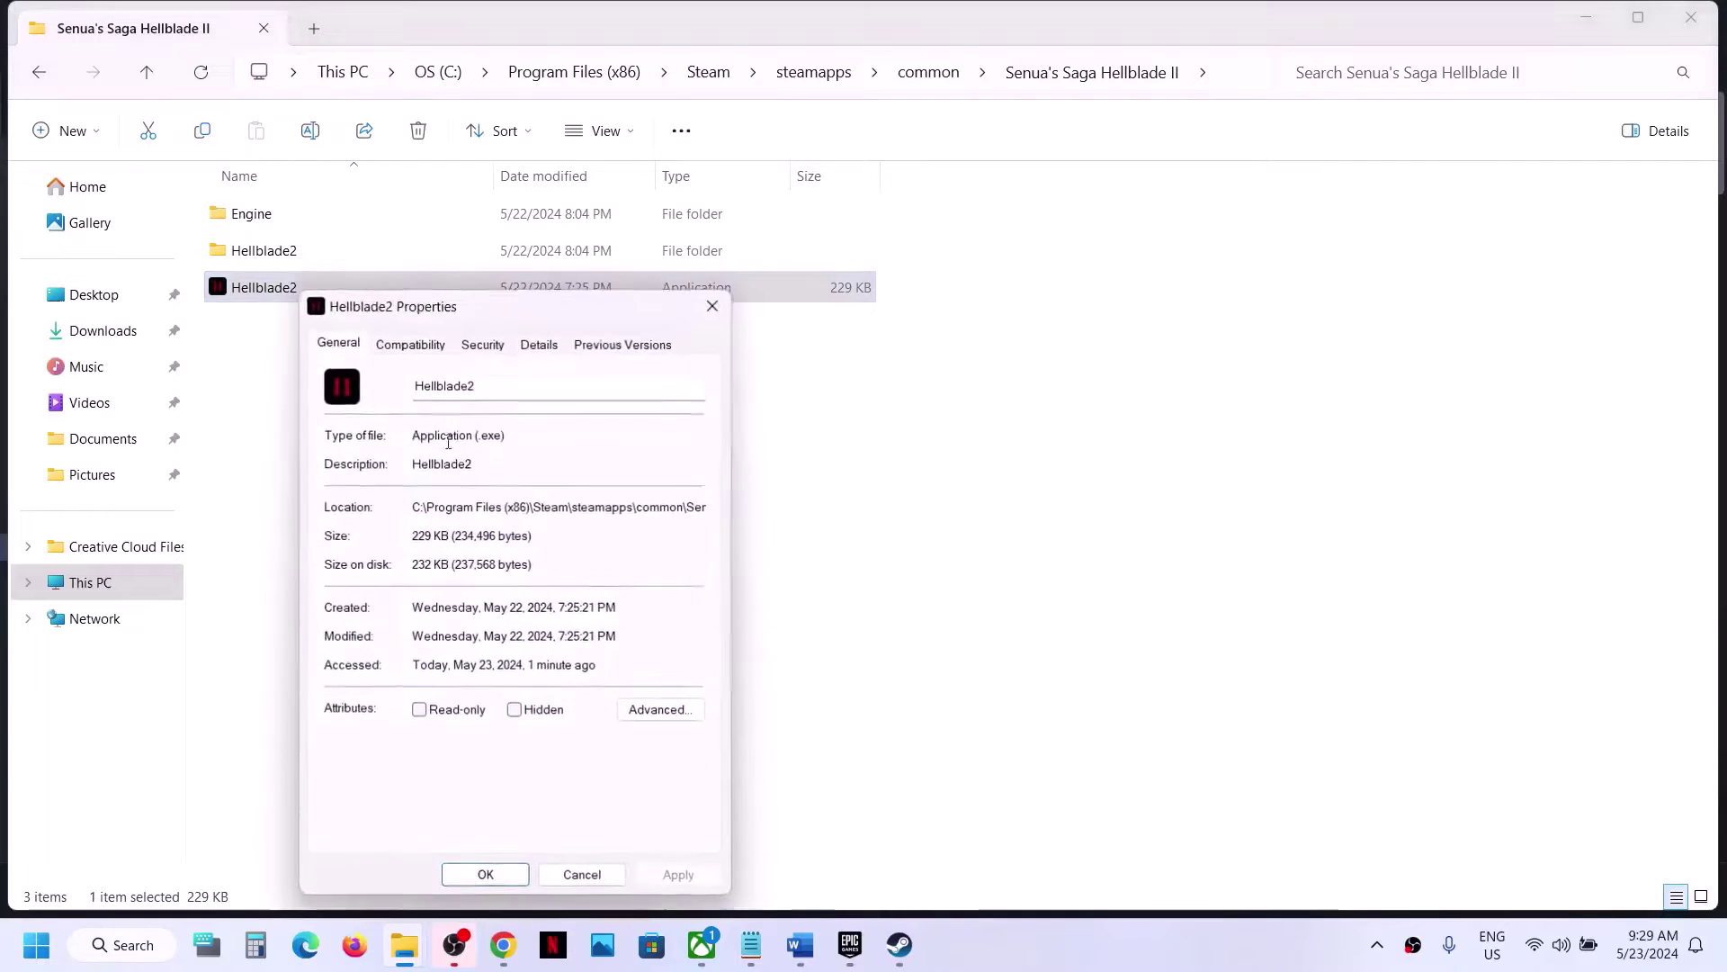
click(400, 343)
click(419, 527)
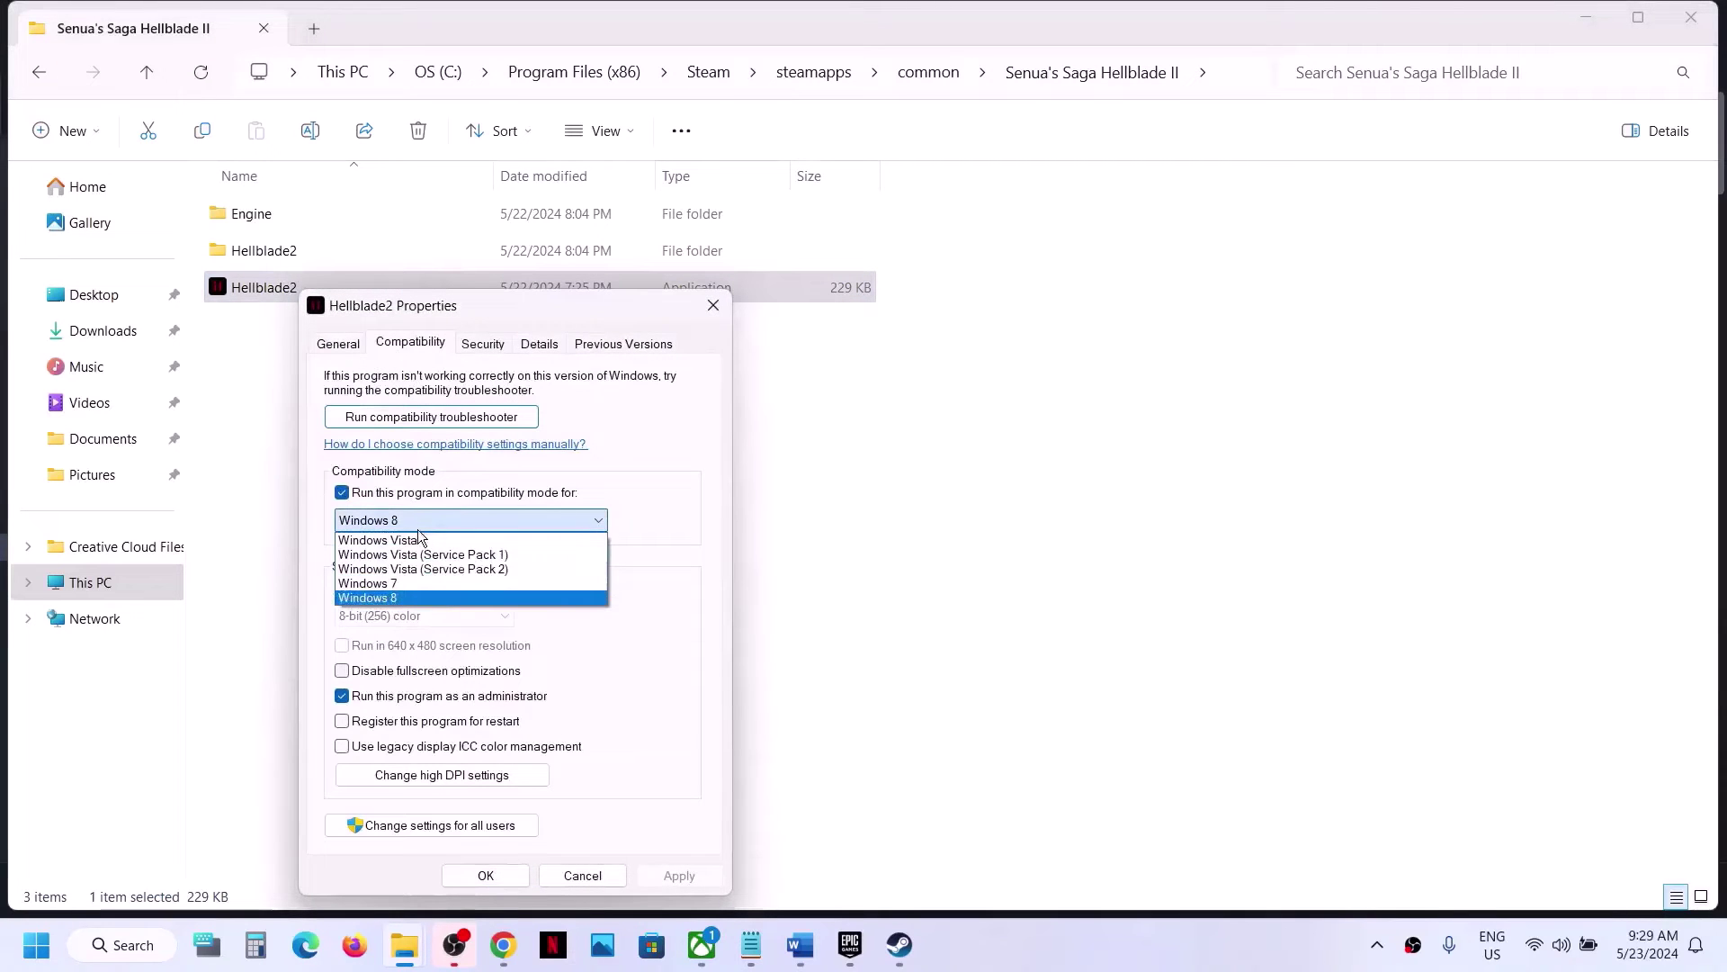
click(393, 580)
click(671, 876)
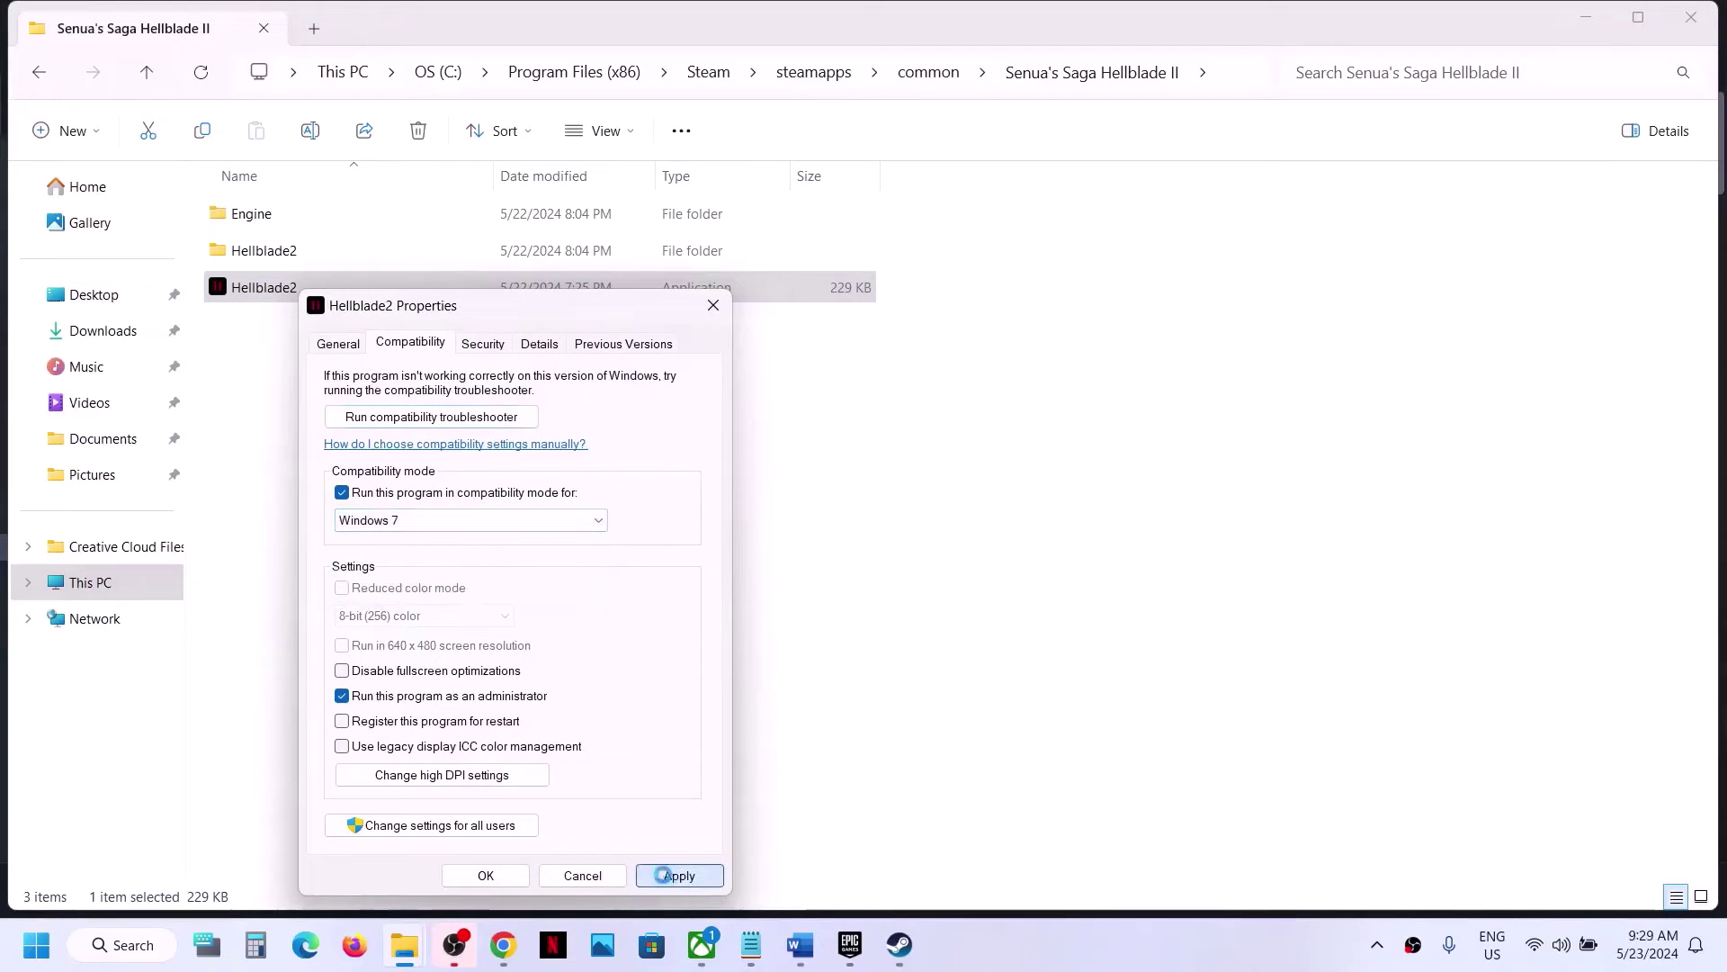
click(498, 879)
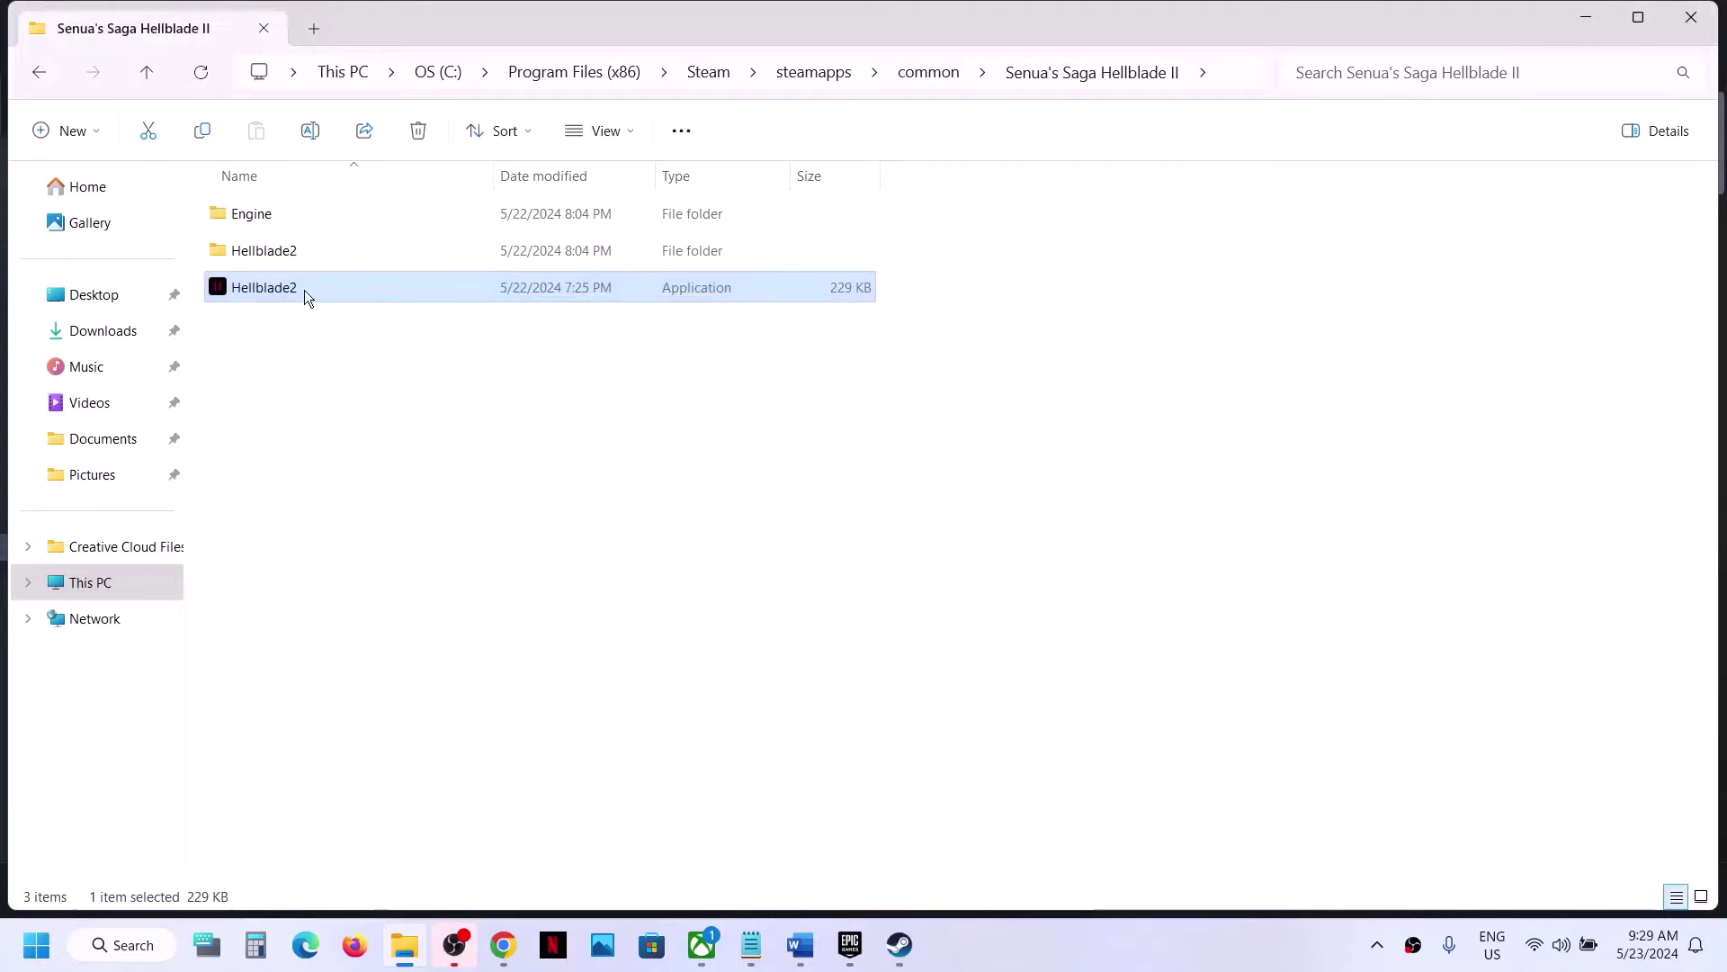
- Disable fullscreen optimizations for the Hellblade2 application and save its compatibility properties
right_click(304, 290)
click(401, 590)
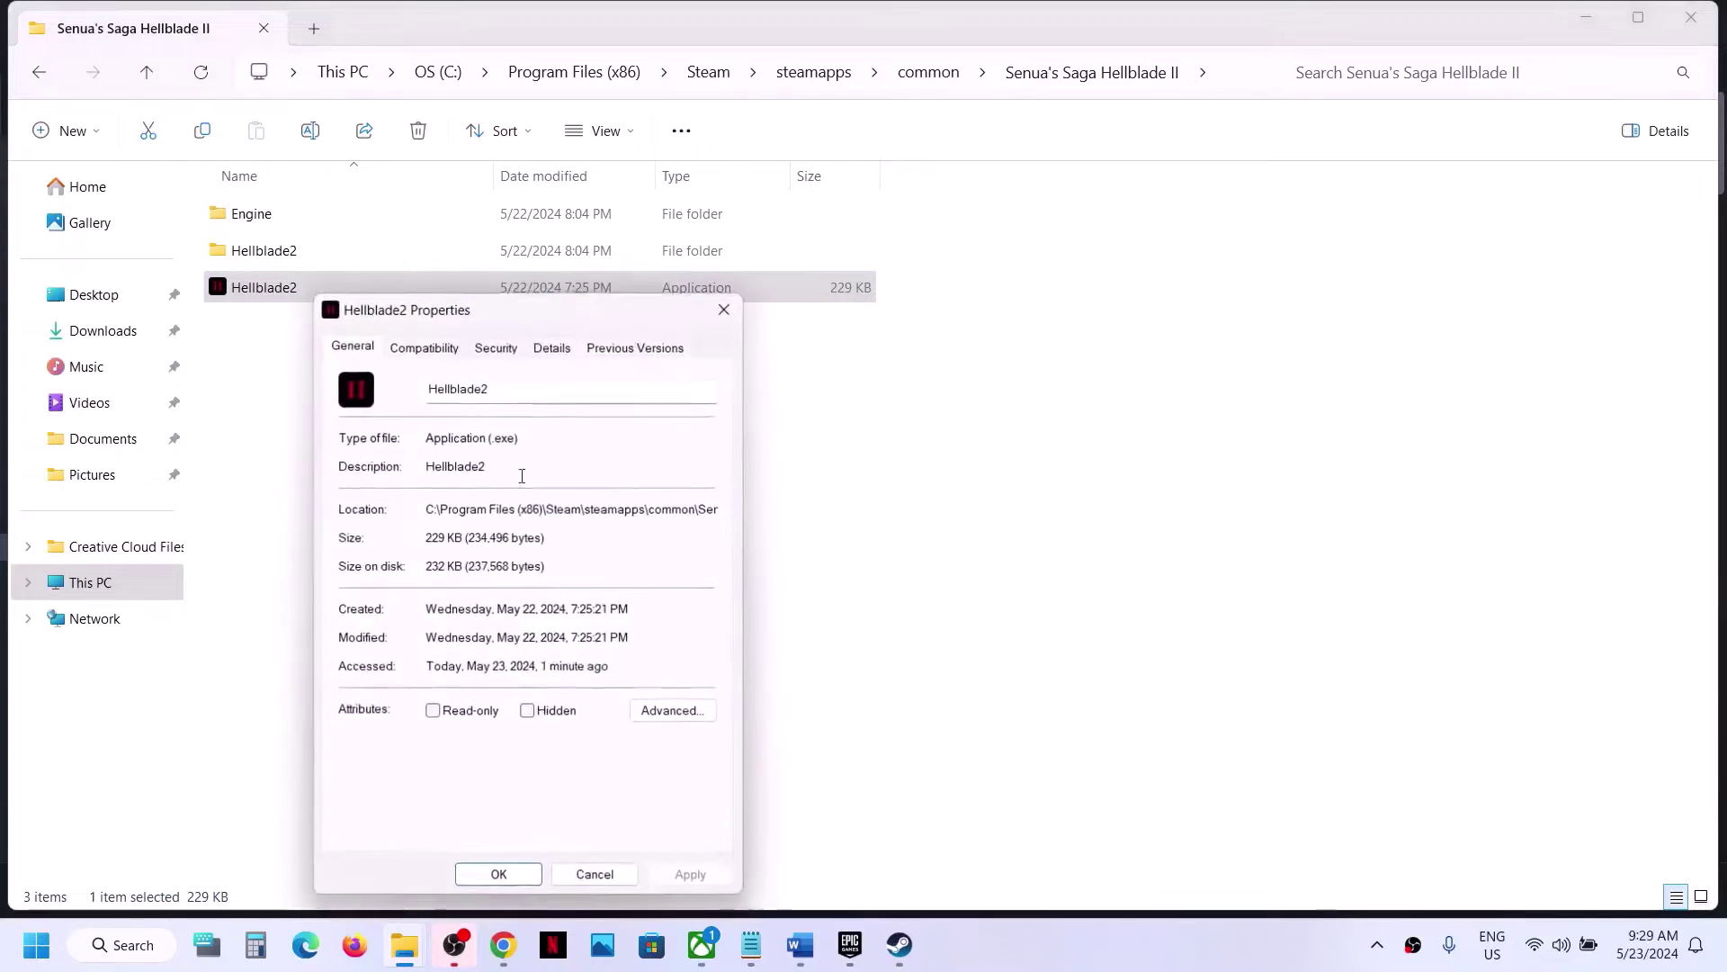
click(425, 347)
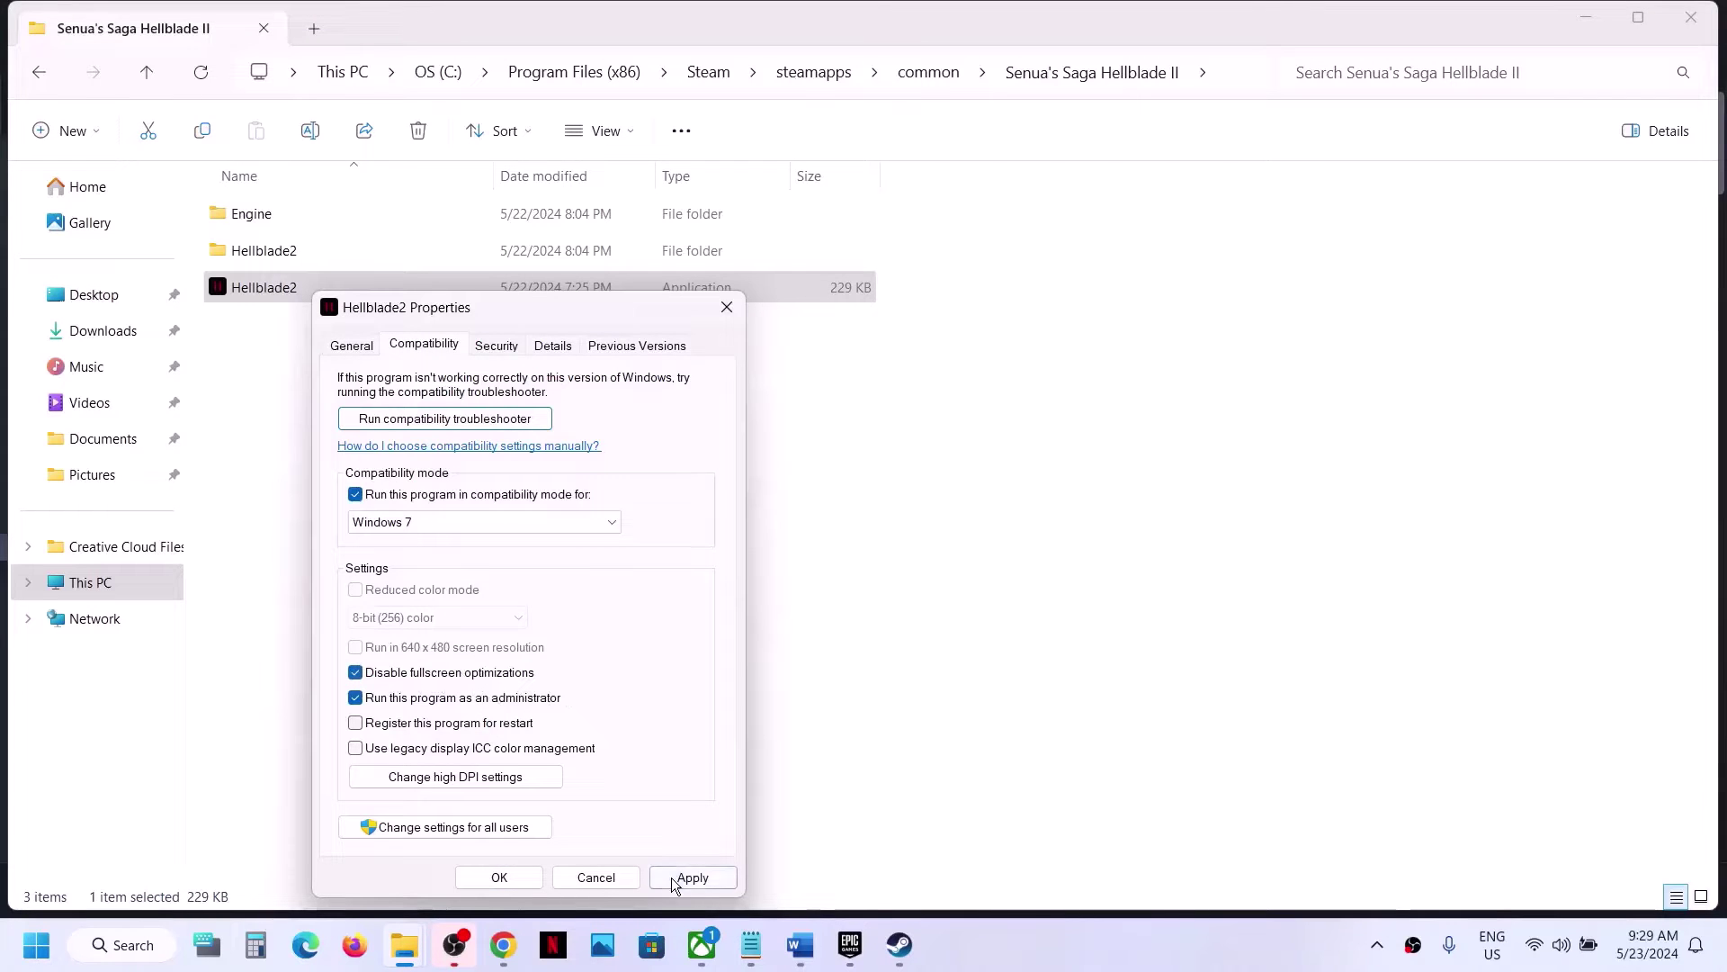
click(671, 877)
click(497, 877)
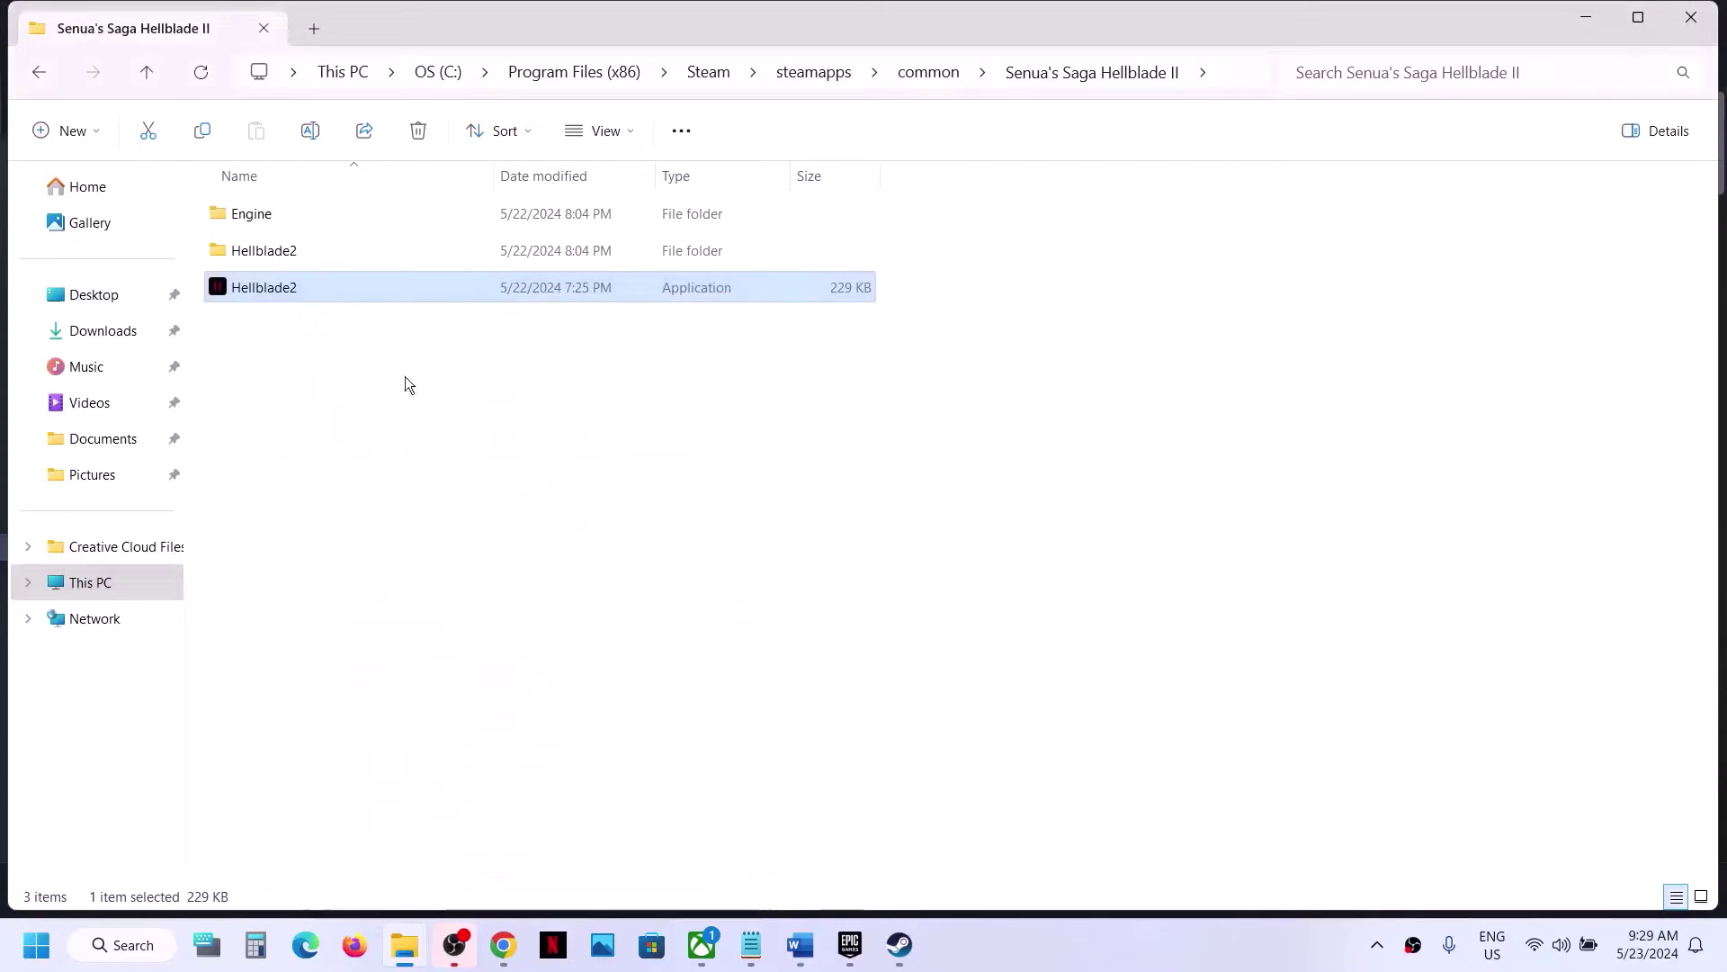
- Open the Win64 folder inside Hellblade2 > Binaries of the game's installation folder
double_click(277, 251)
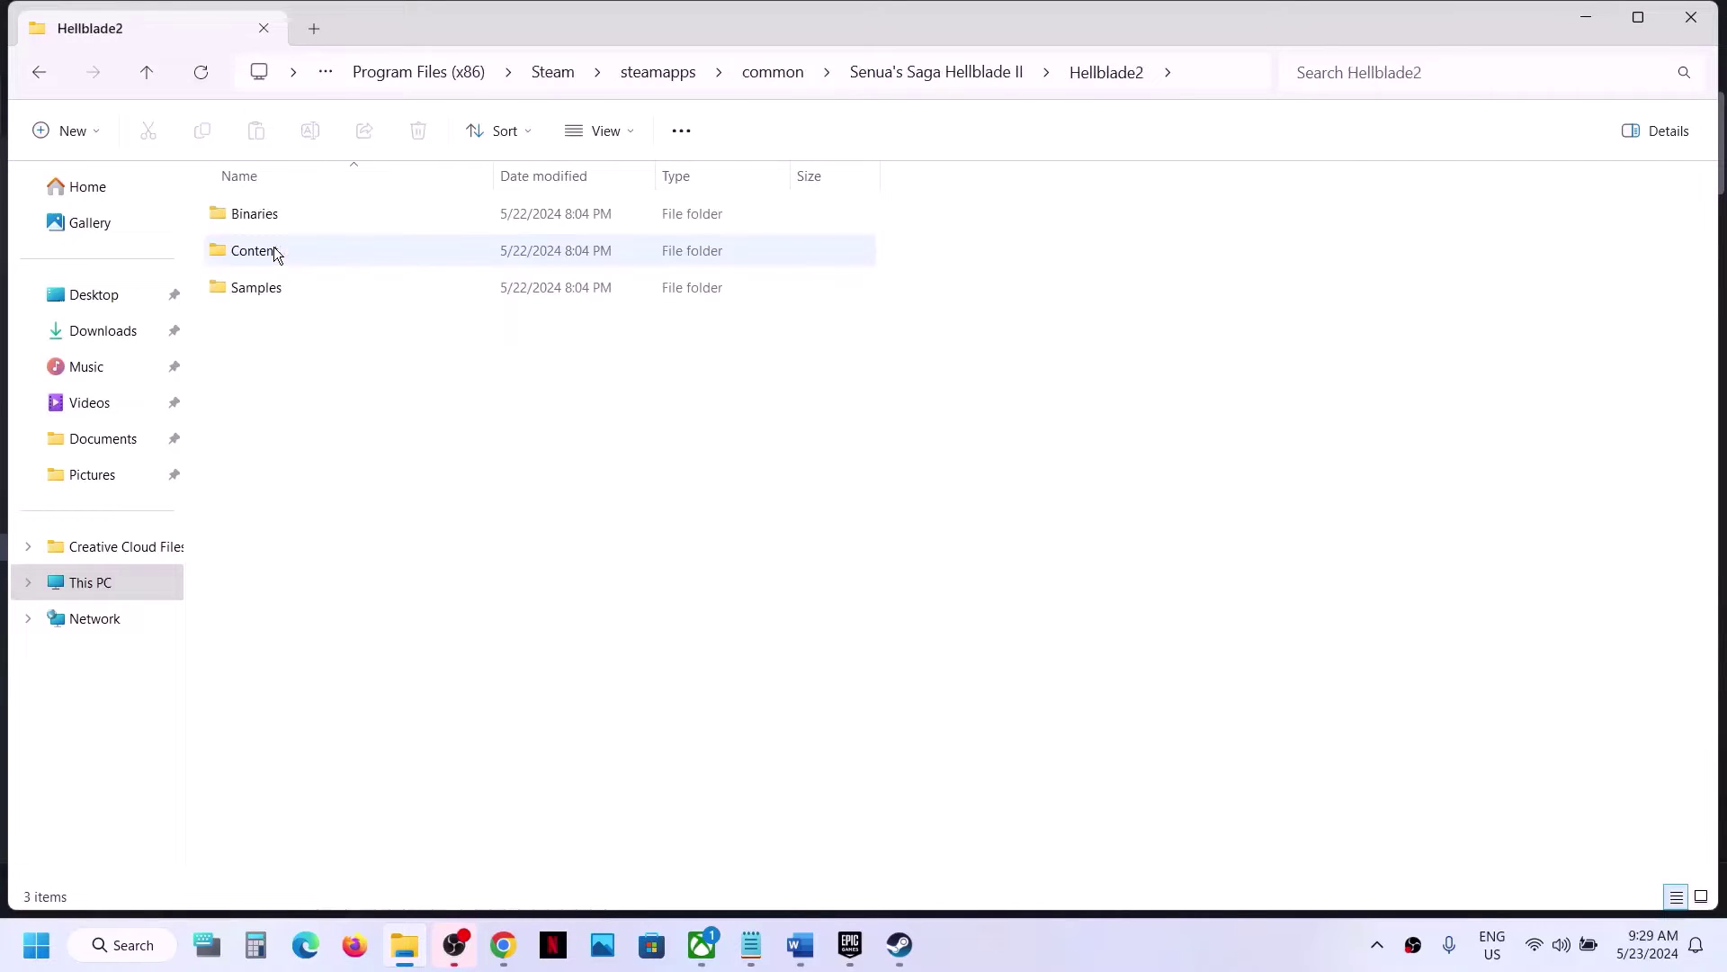
double_click(282, 220)
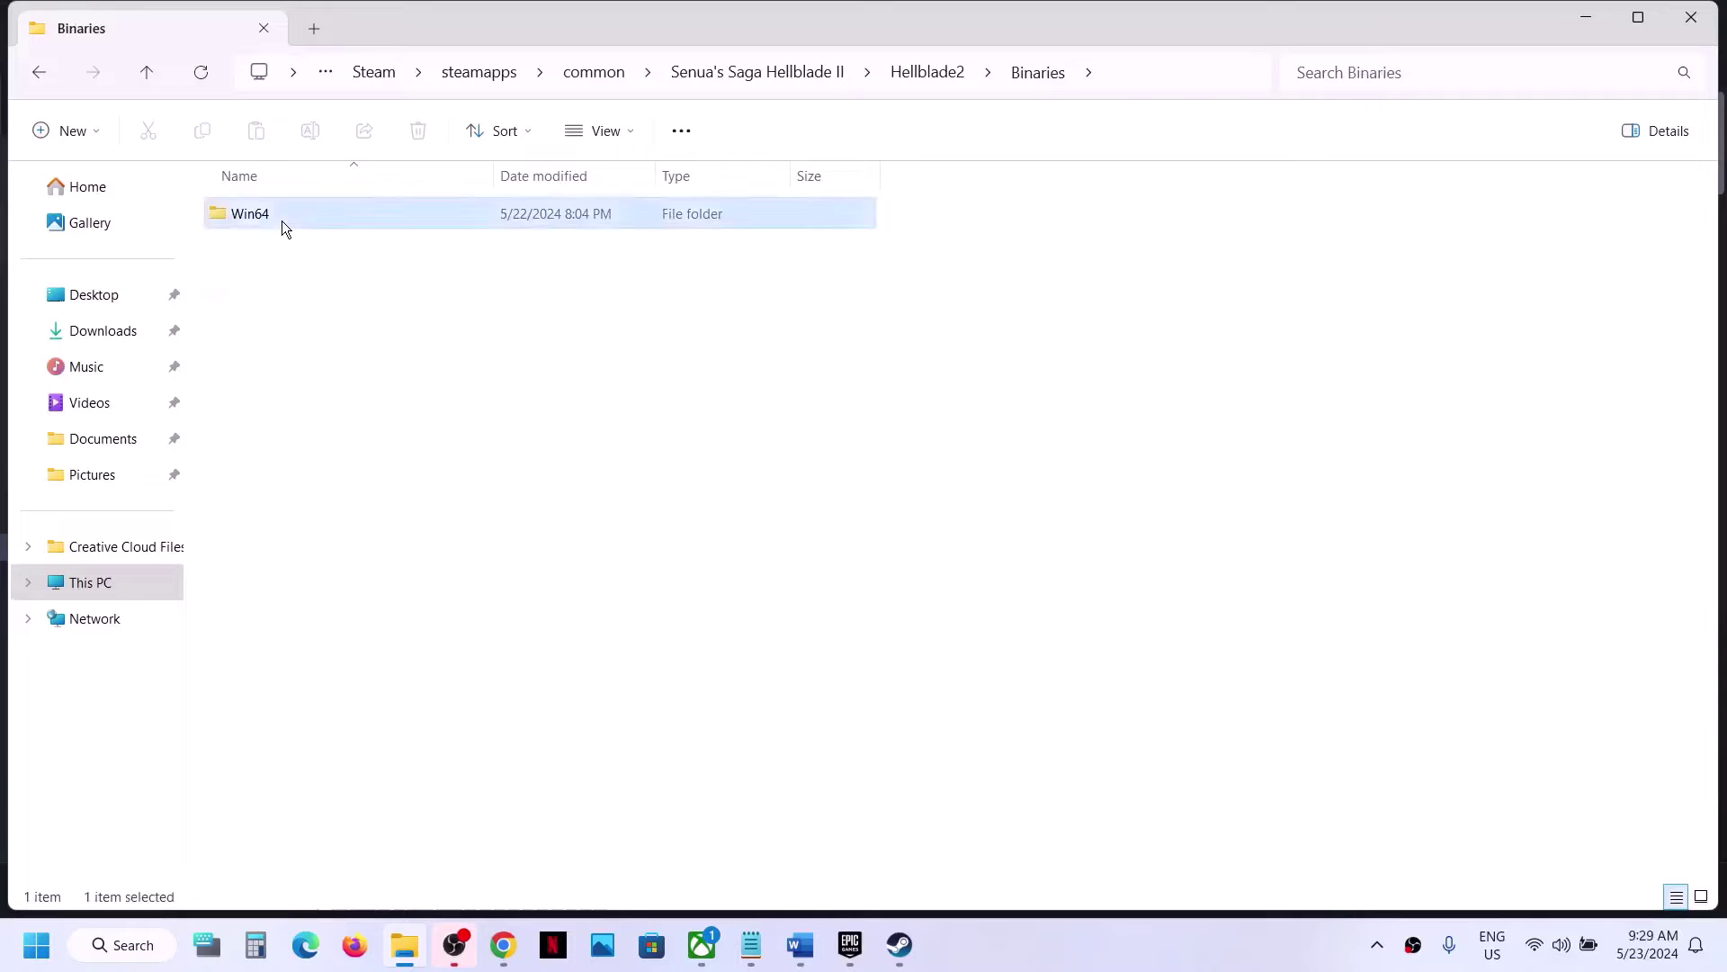
double_click(283, 219)
- Set the Hellblade2-Win64-Shipping application's compatibility mode to Windows 7, disable fullscreen optimizations, and save its properties
right_click(300, 332)
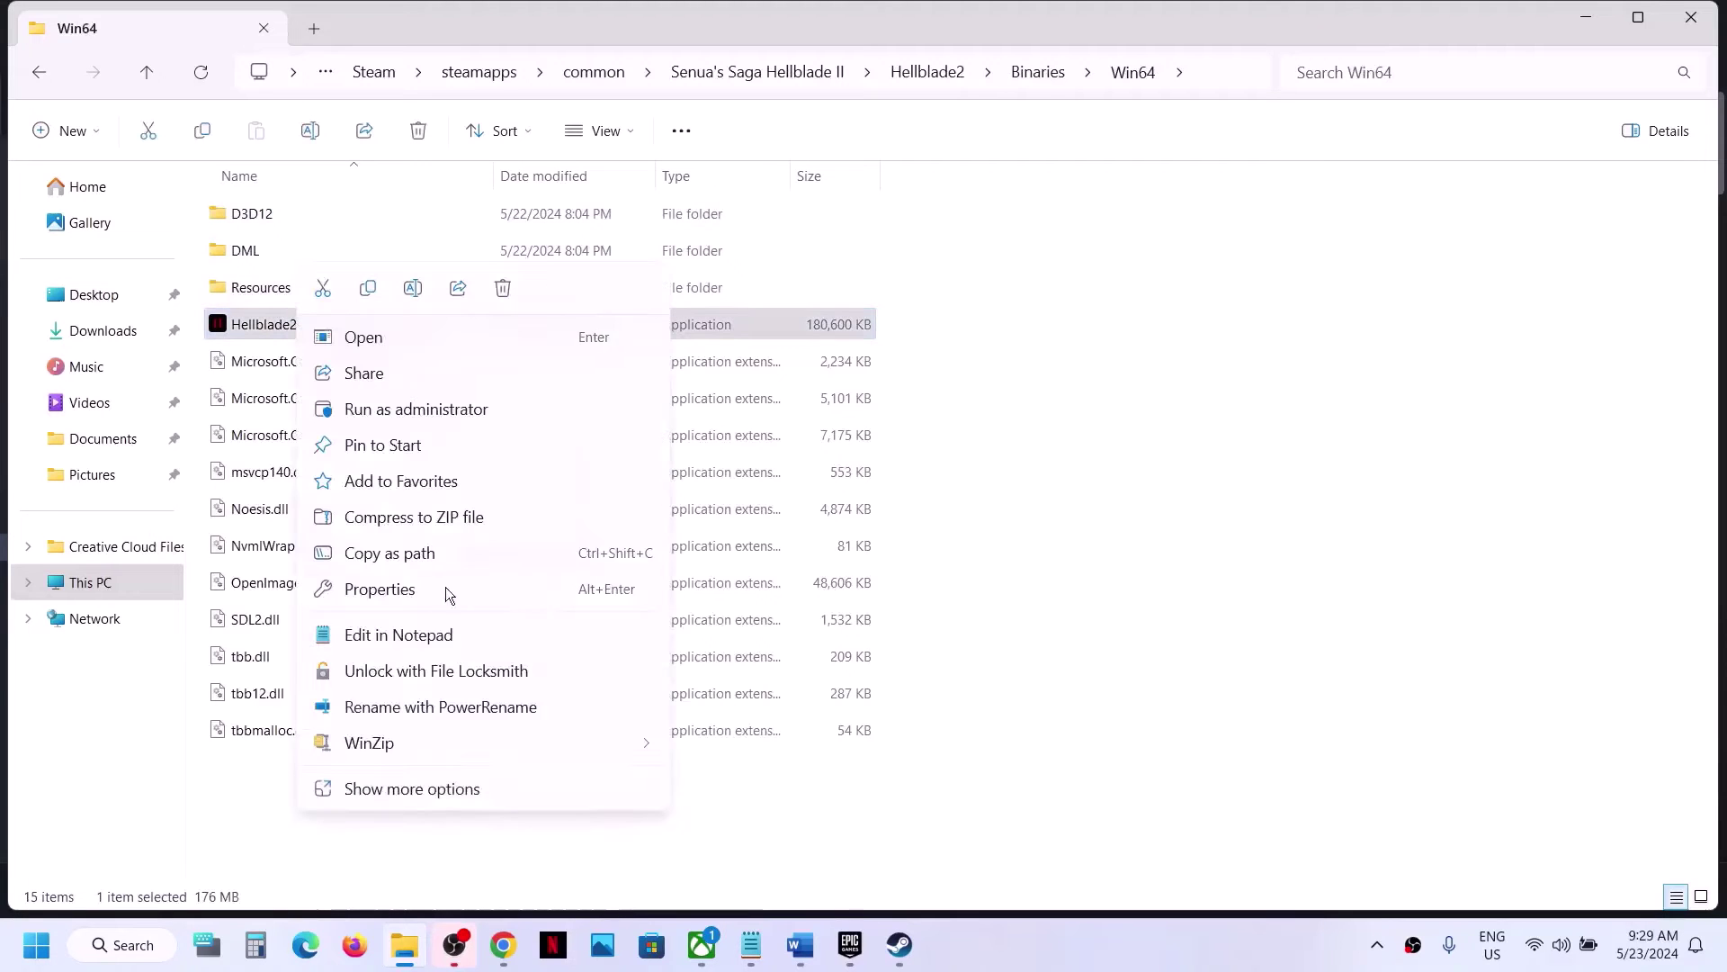
click(413, 594)
click(420, 354)
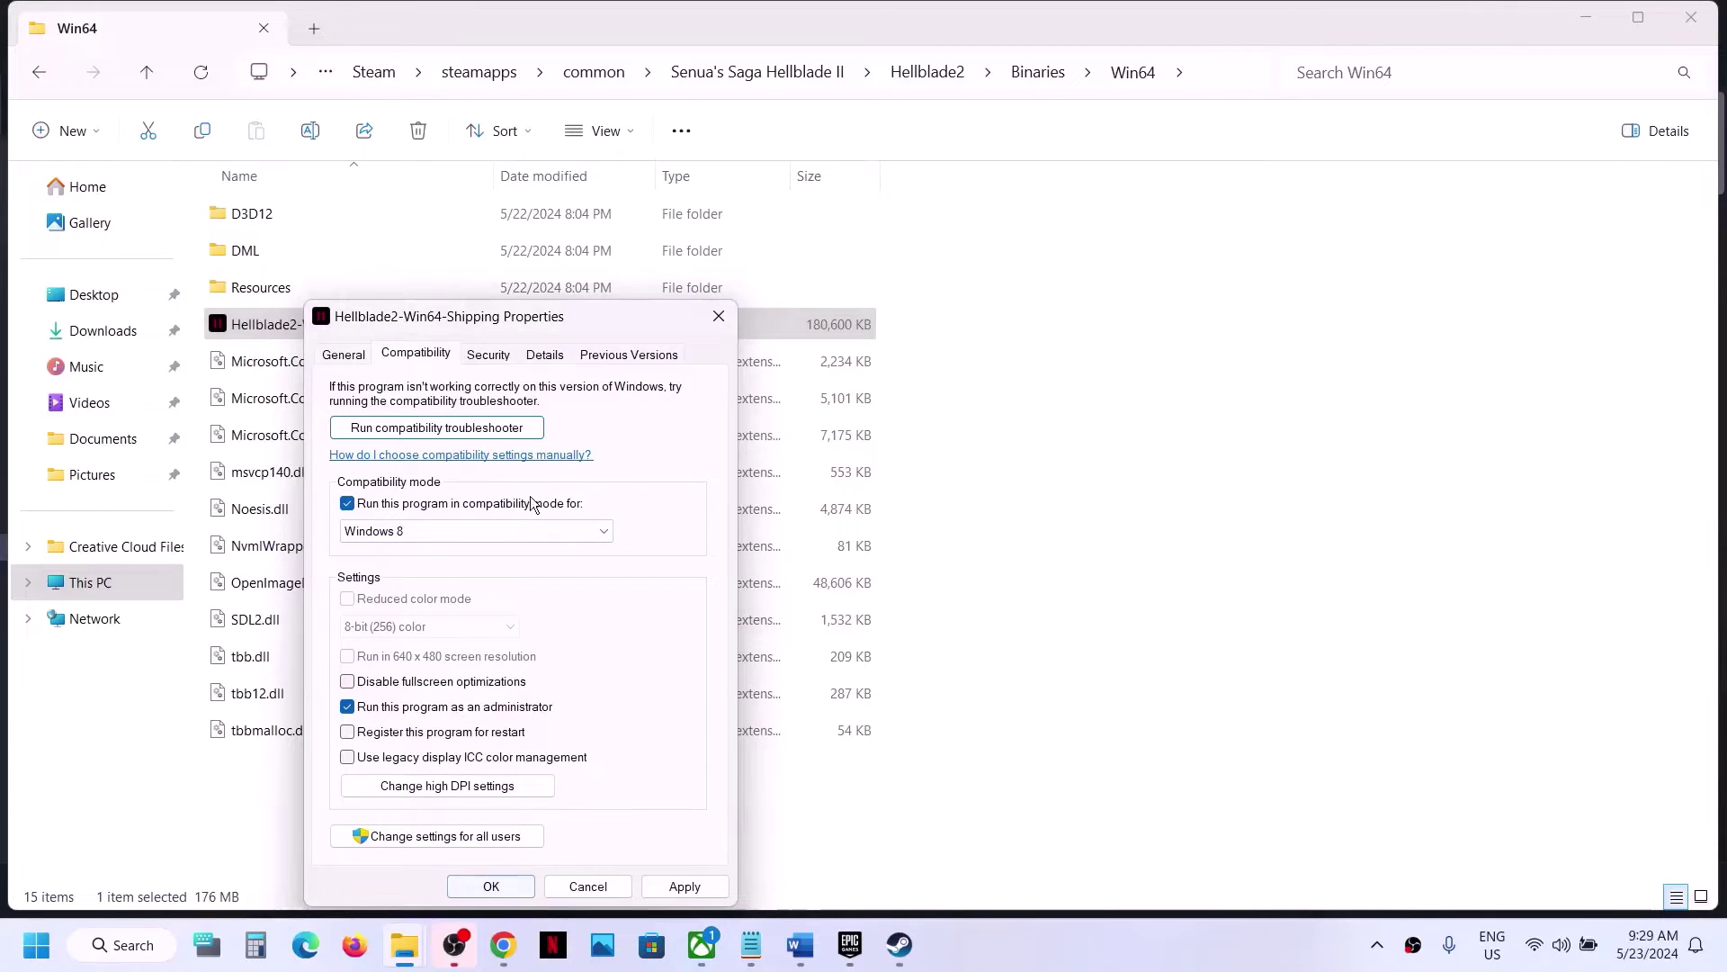
click(484, 536)
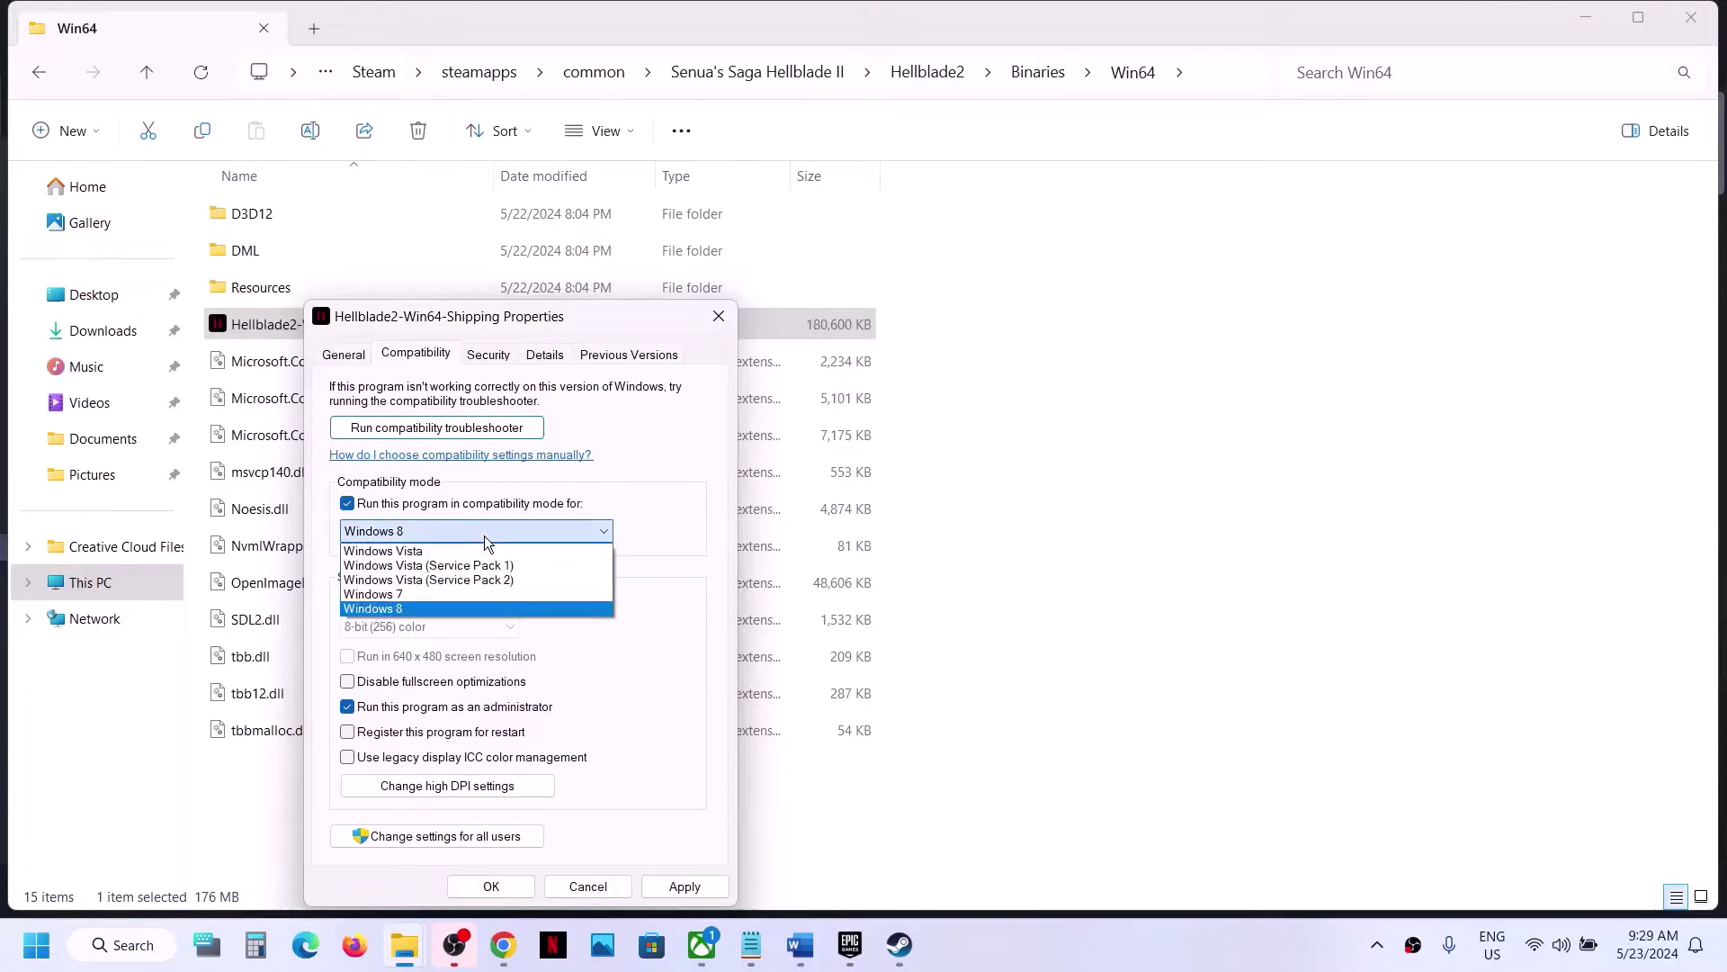
click(421, 590)
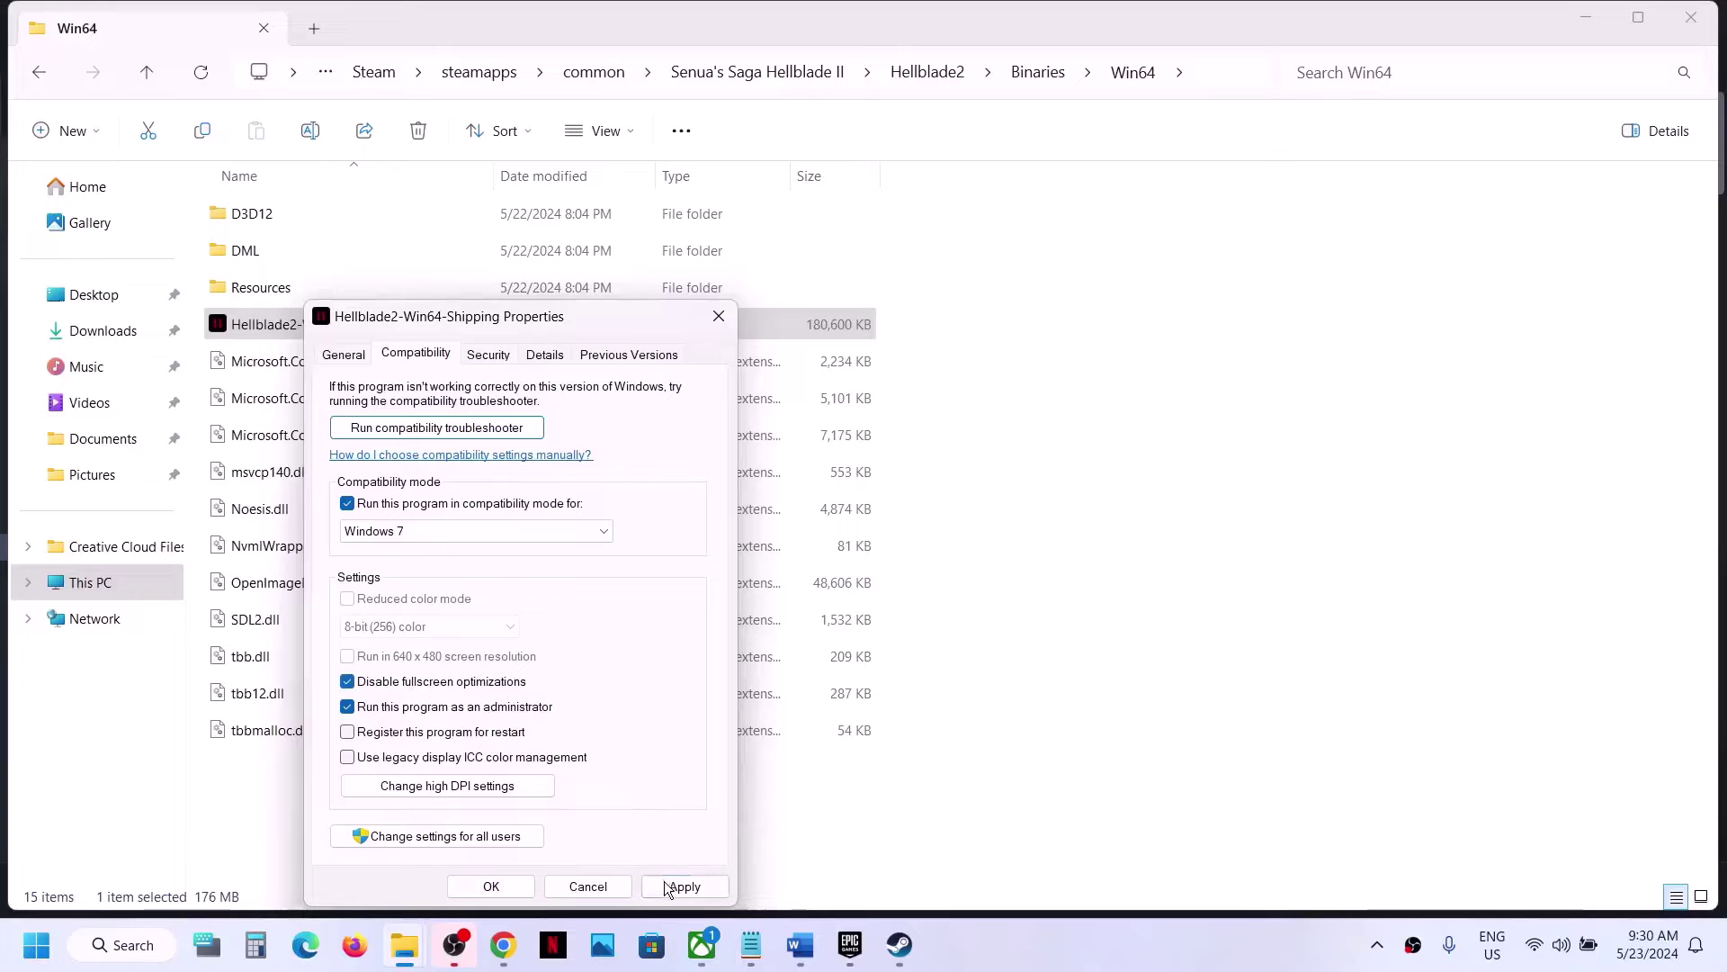
click(665, 887)
click(510, 882)
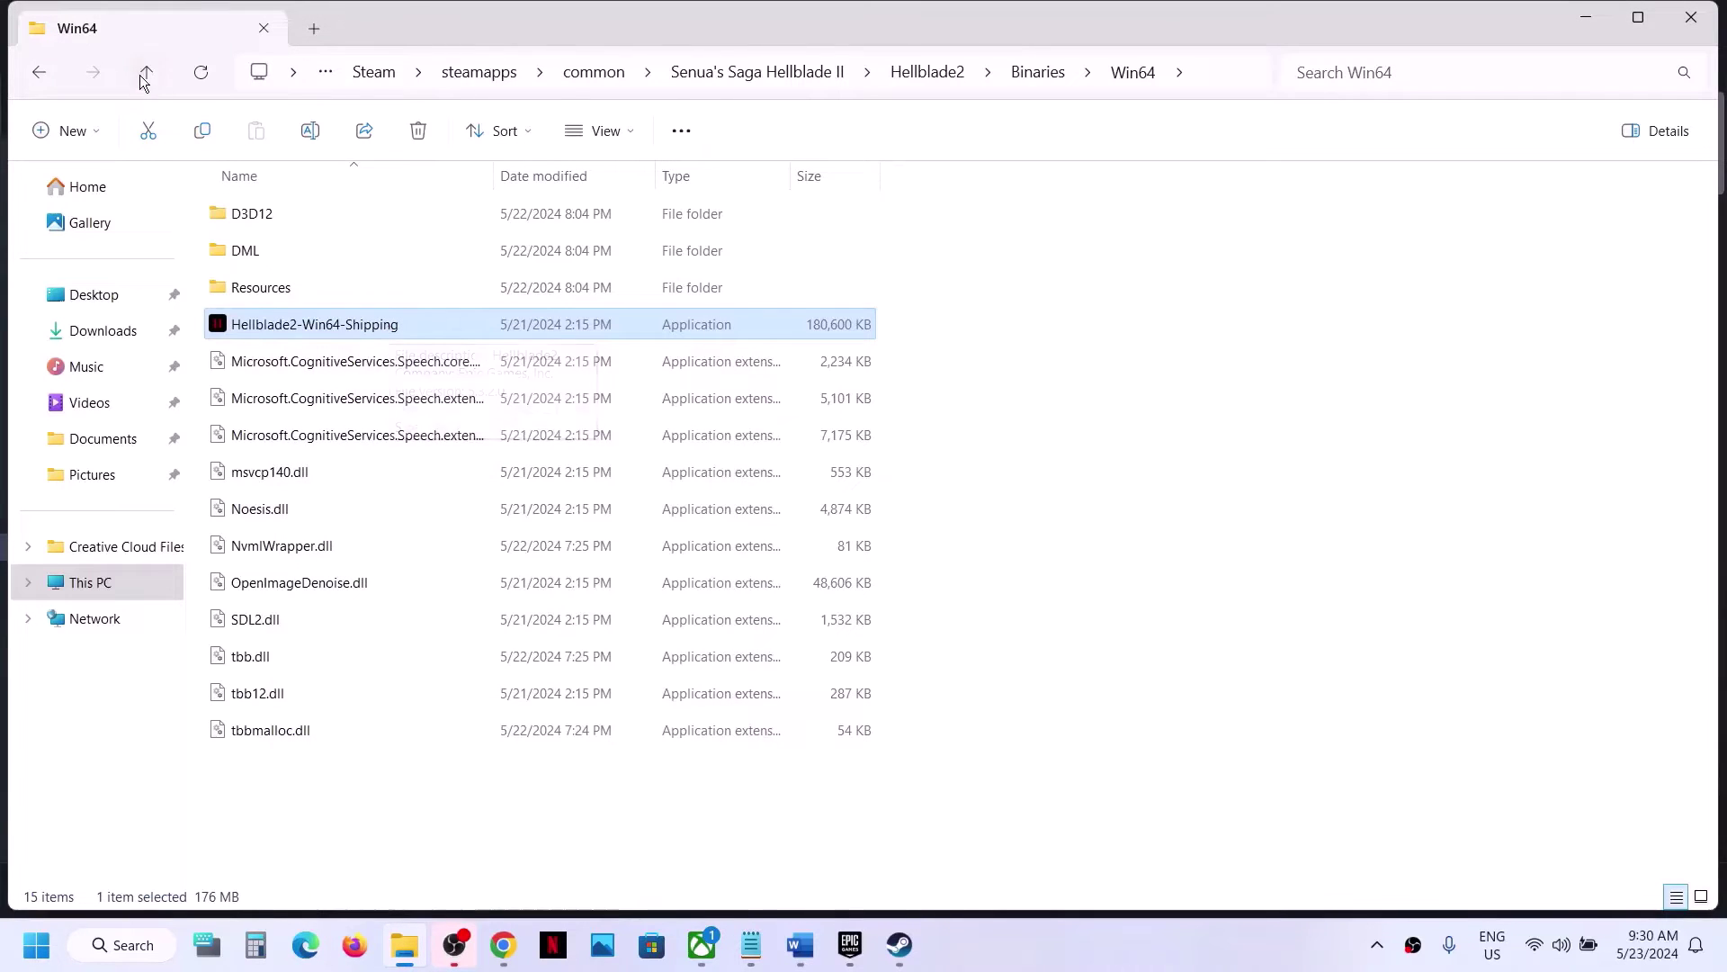
- Turn off compatibility mode, disabled fullscreen optimizations and run as administrator for Hellblade2-Win64-Shipping, and save its properties
right_click(353, 326)
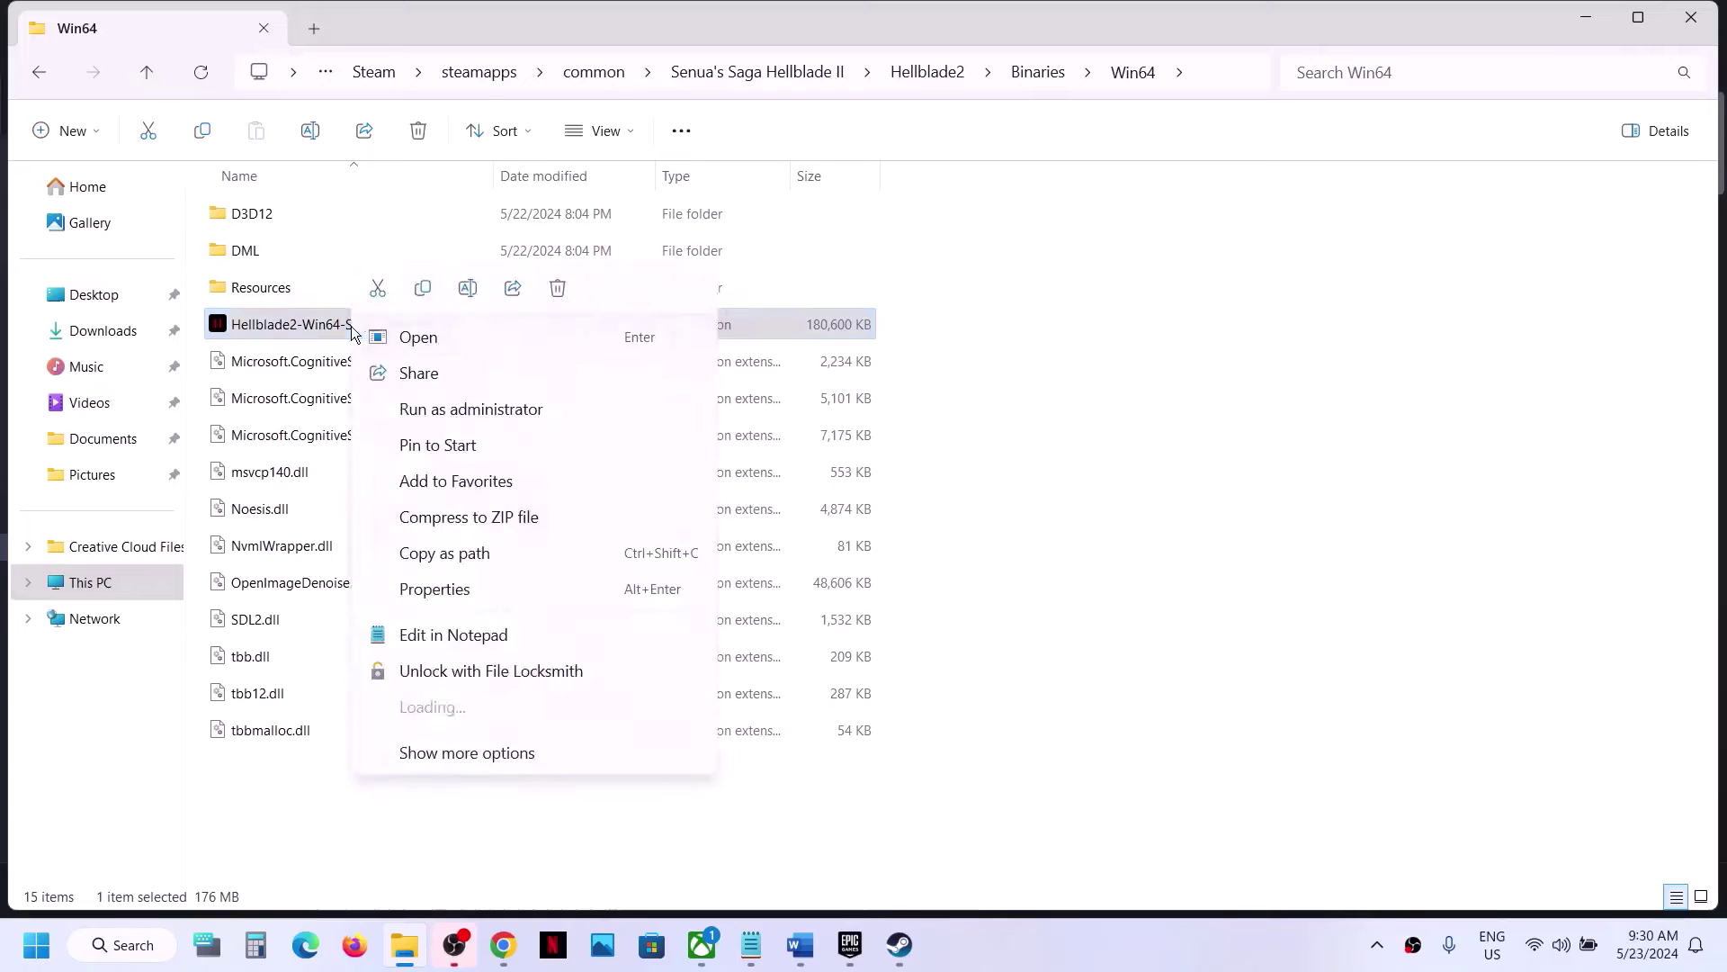
click(441, 590)
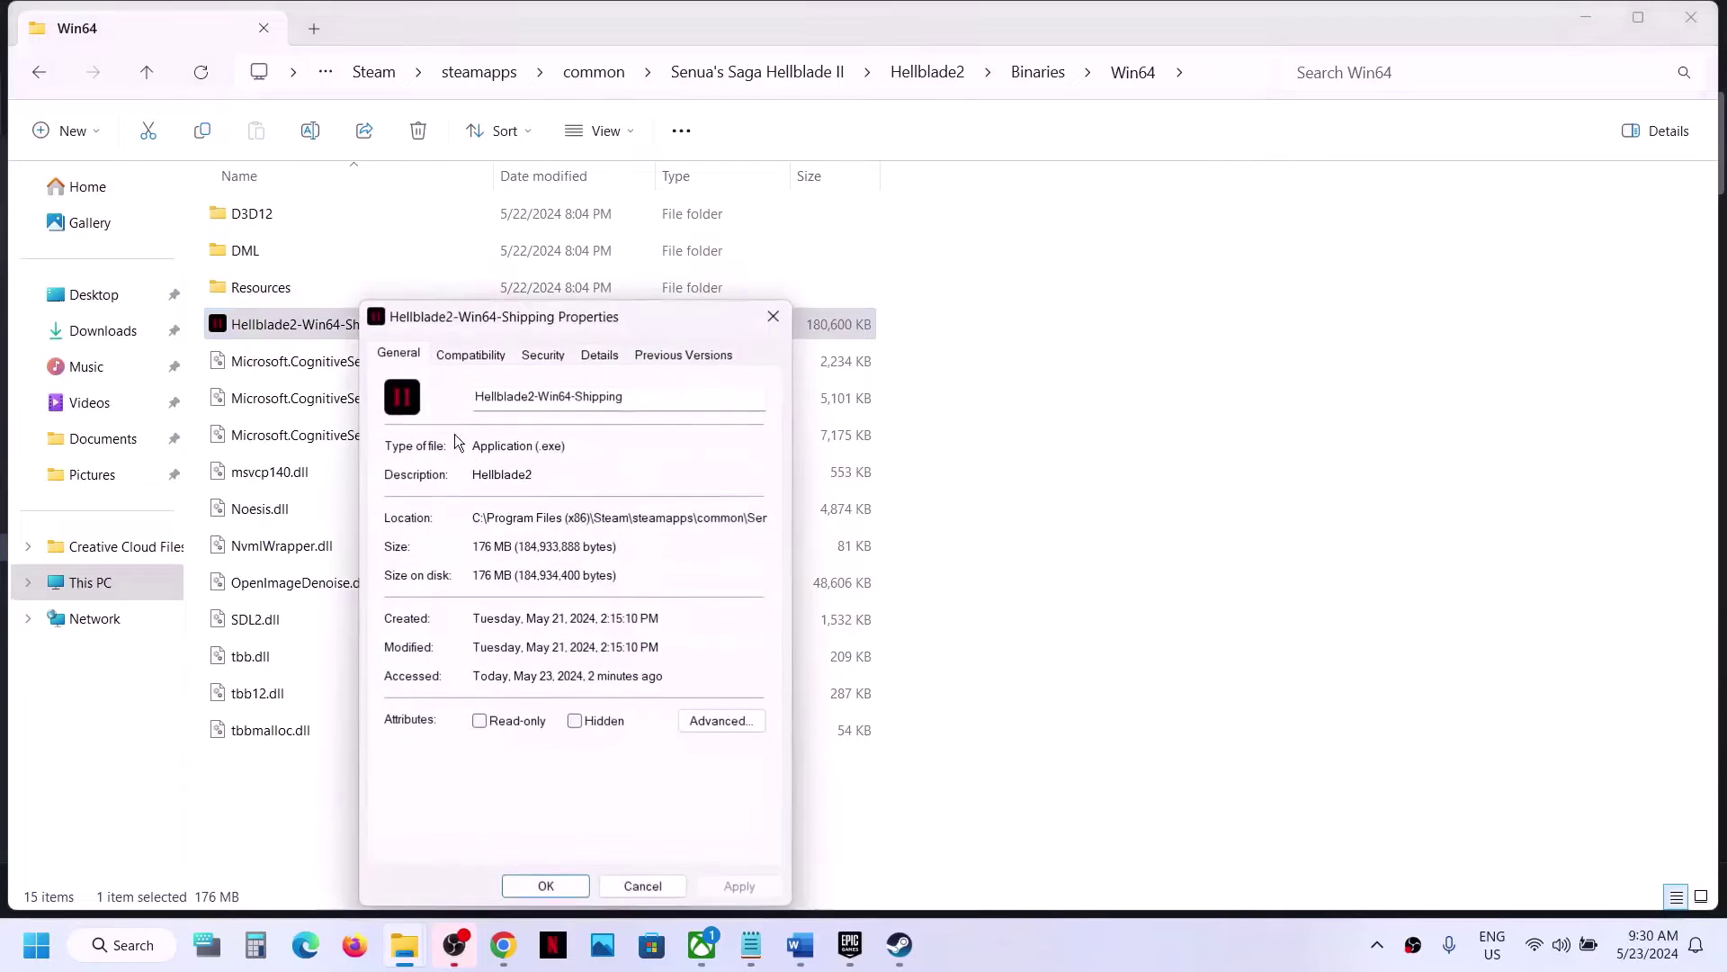
click(480, 356)
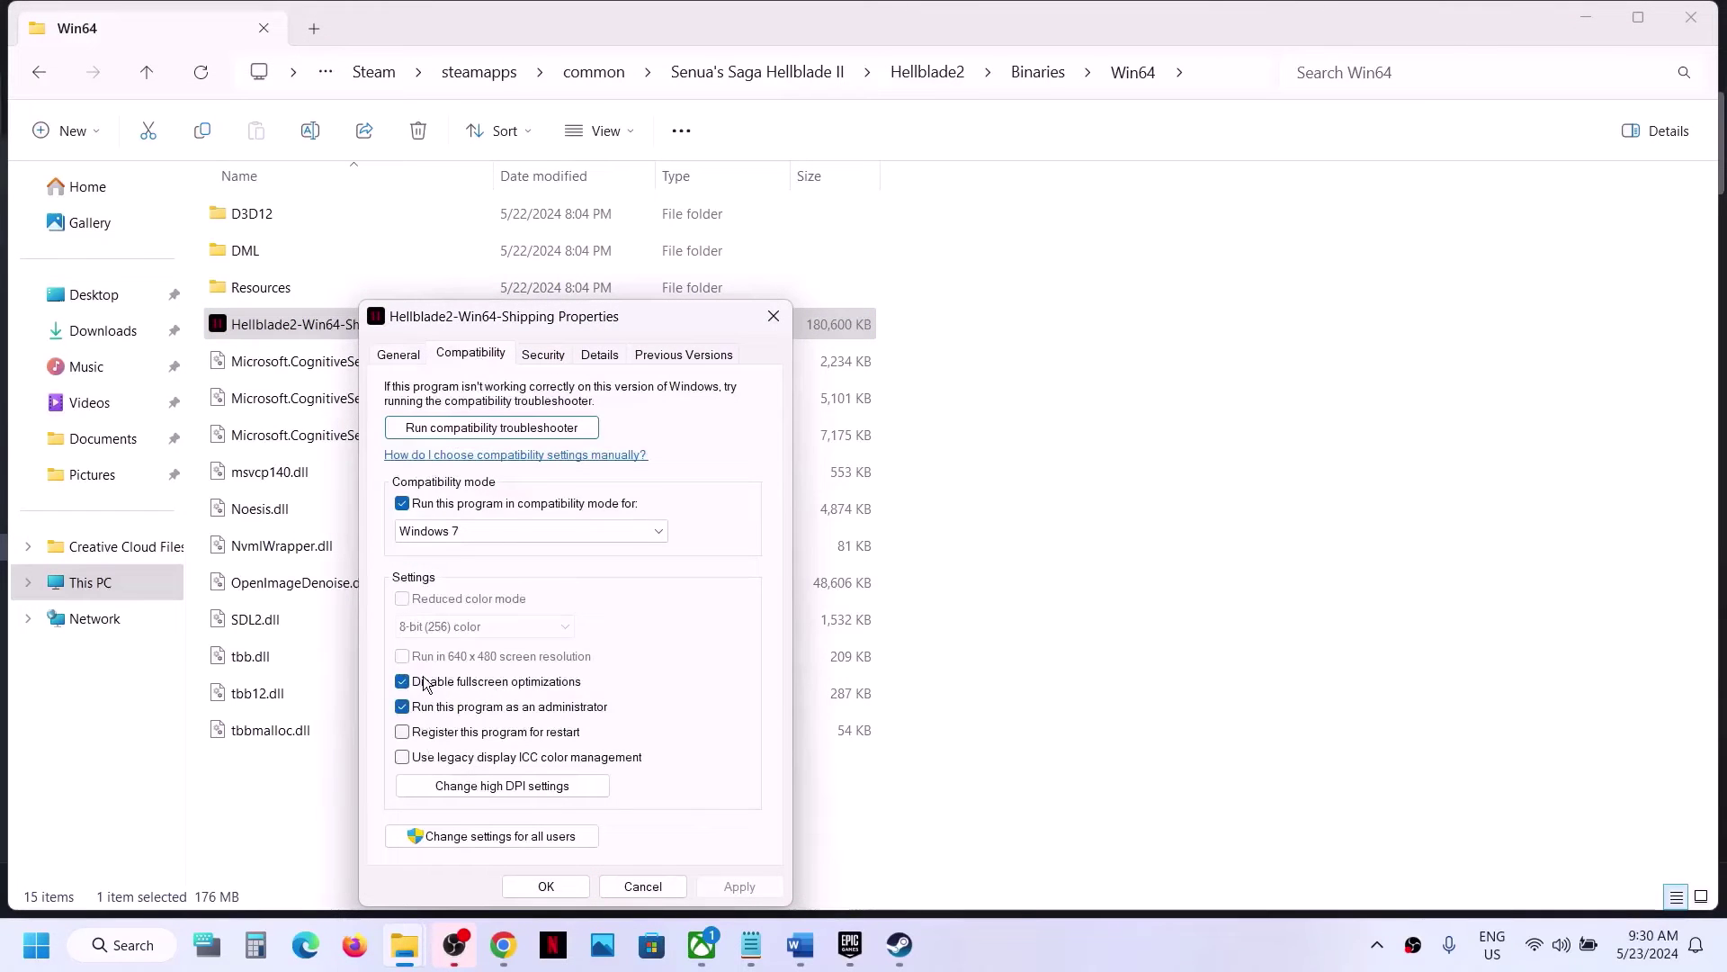
click(403, 504)
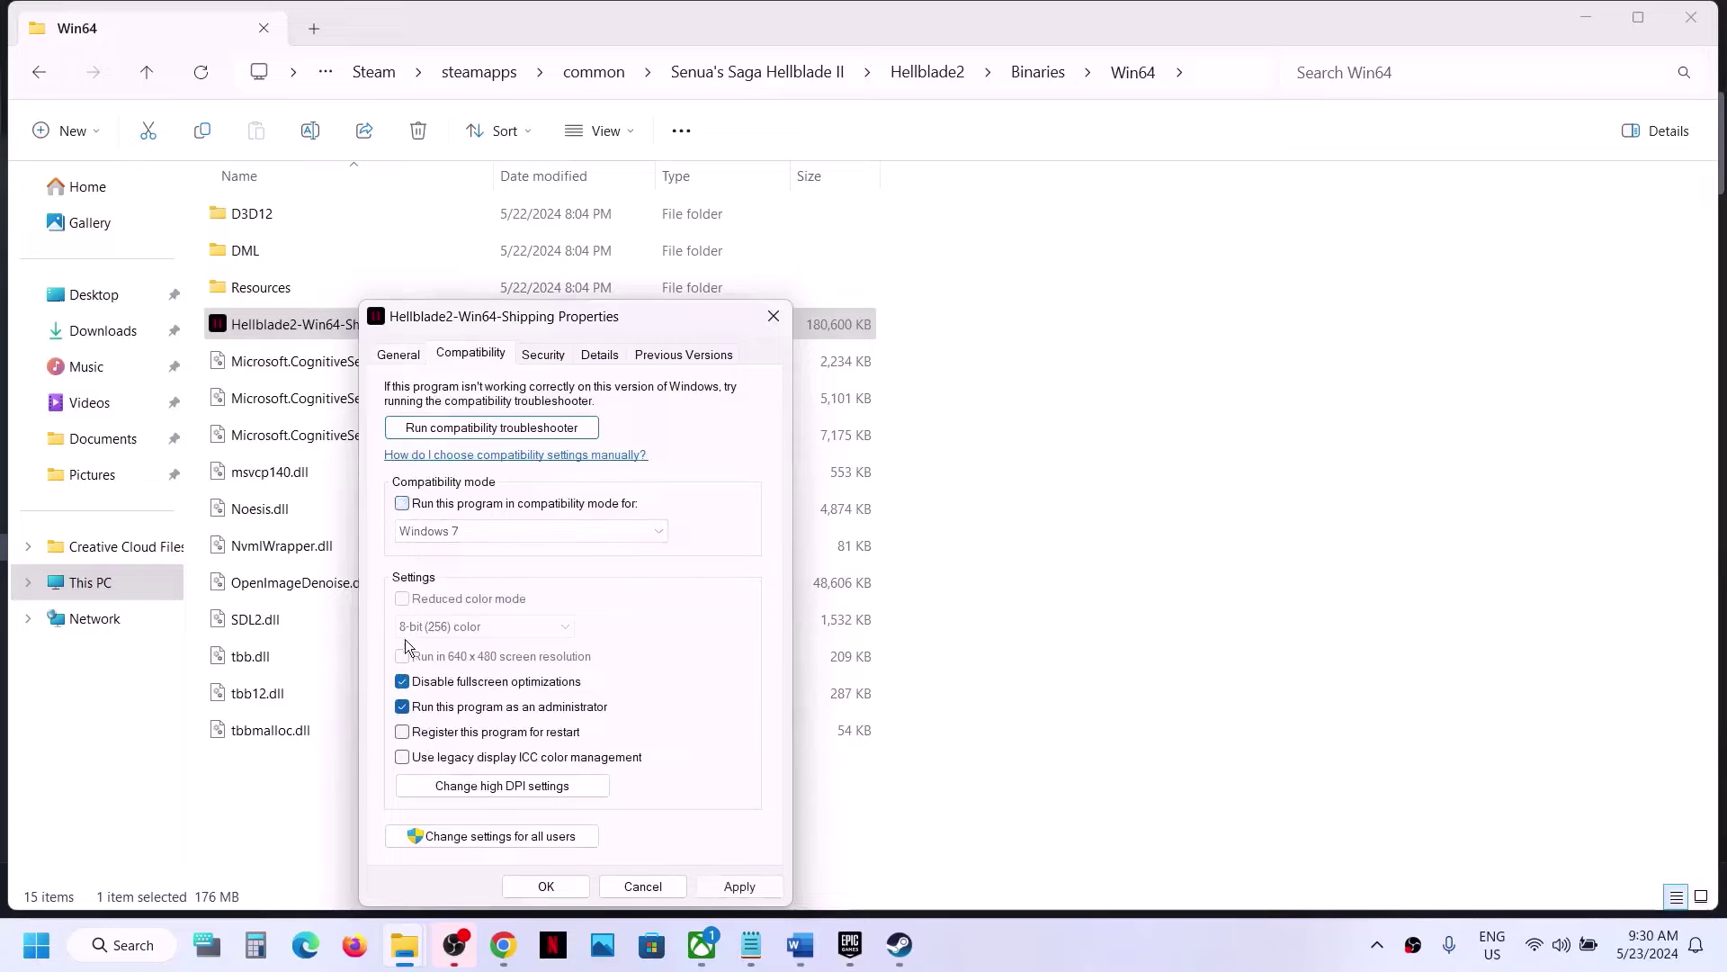
click(404, 683)
click(402, 708)
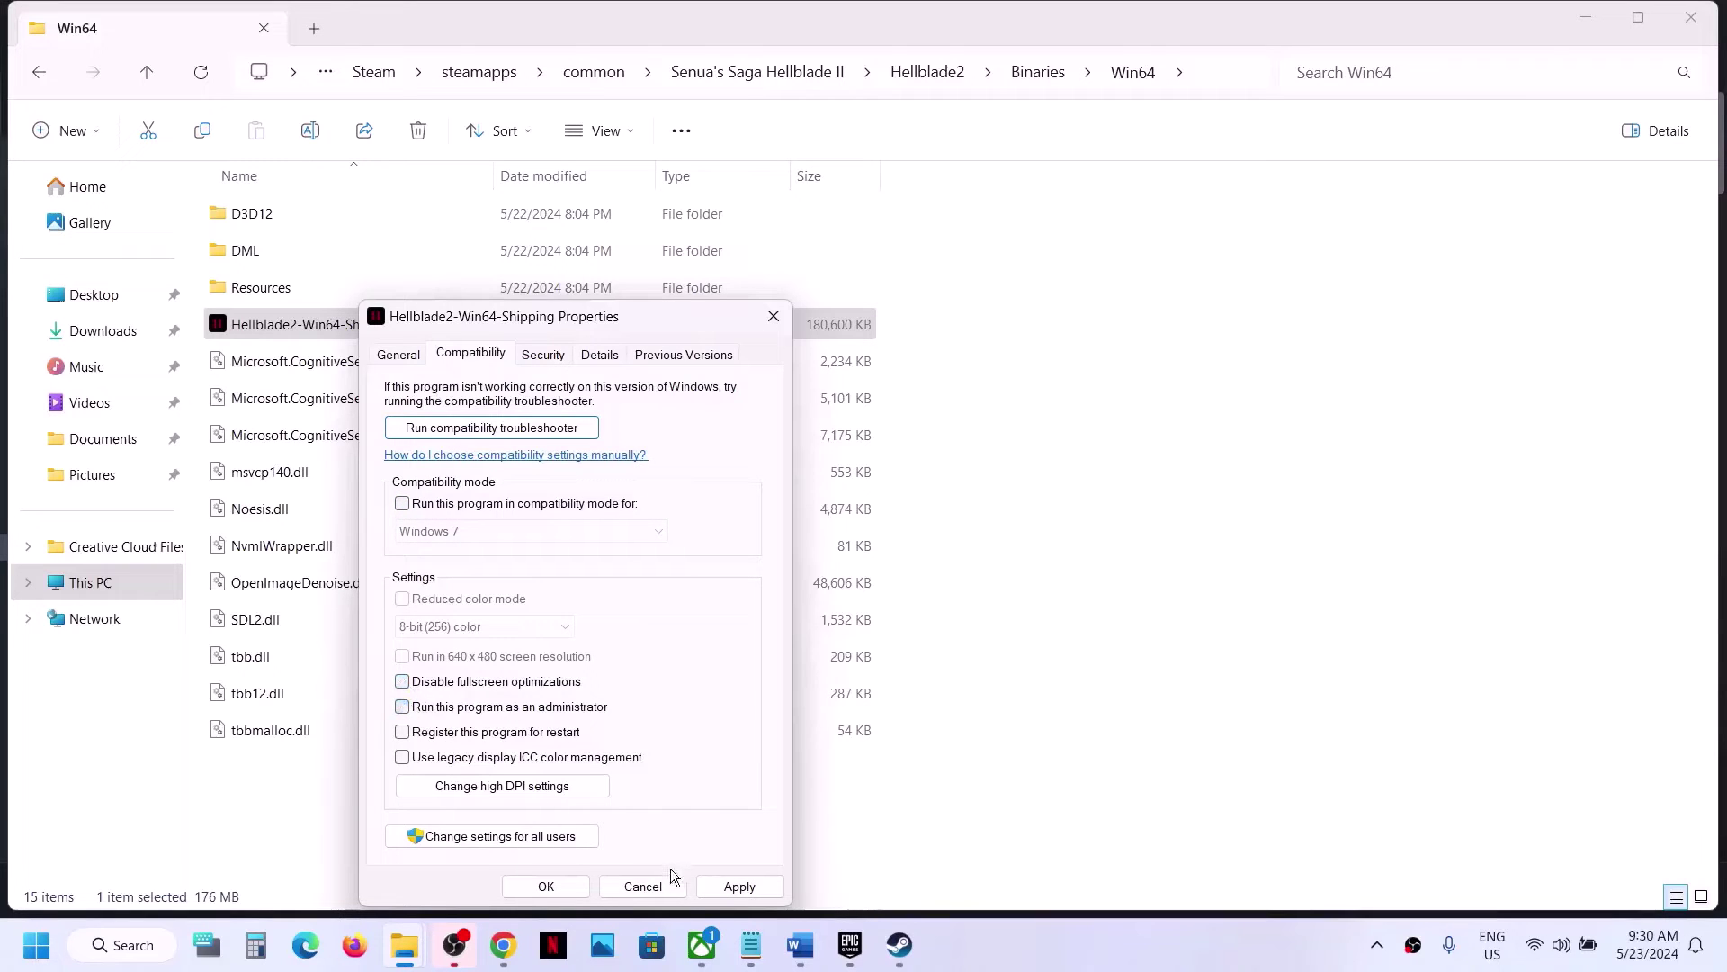
click(740, 886)
click(547, 886)
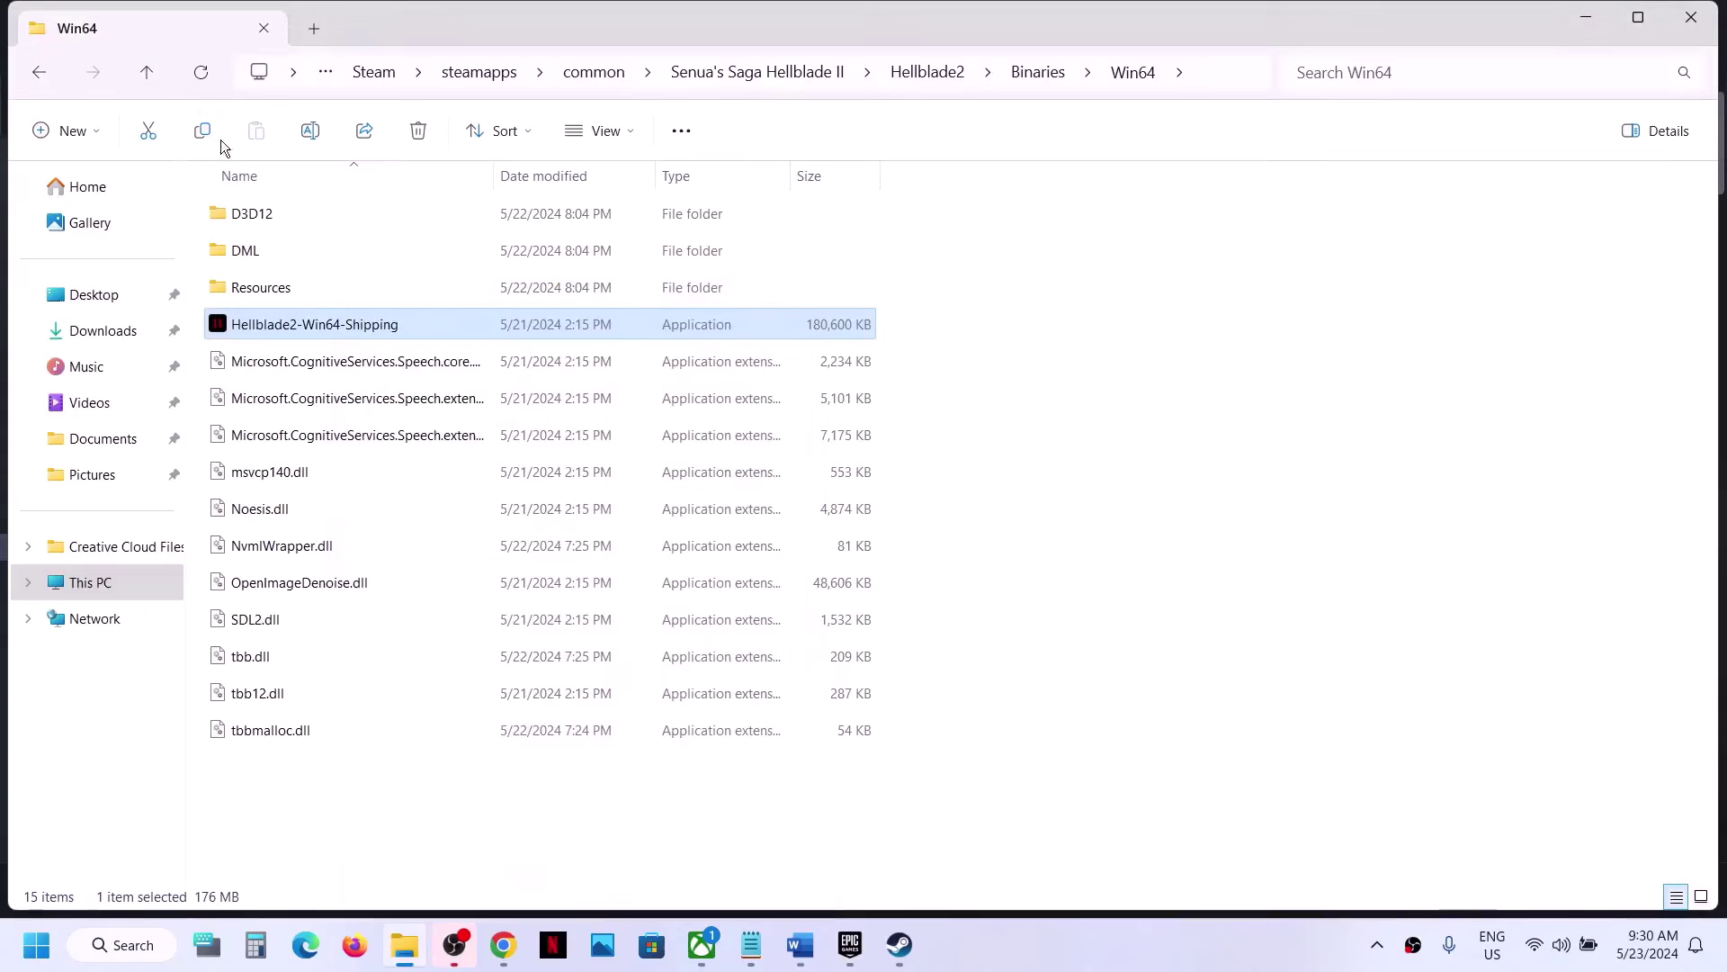
- Return from the Win64 folder to the Senua's Saga Hellblade II installation folder
click(147, 74)
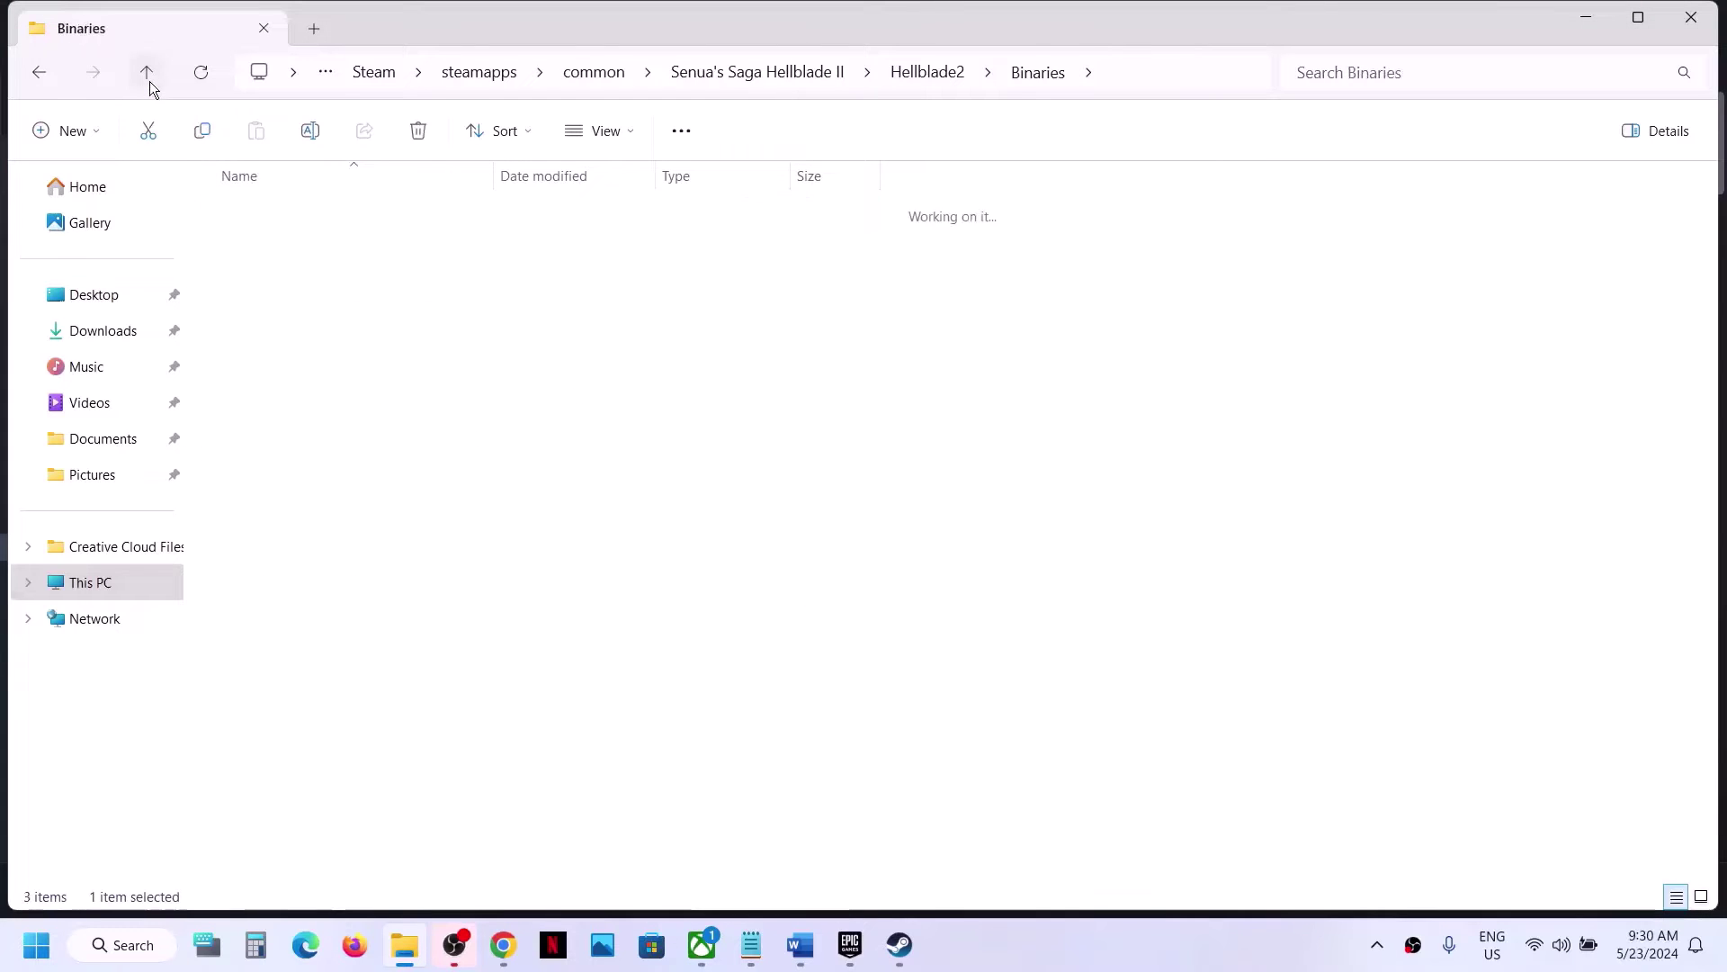
click(148, 76)
click(148, 75)
- Turn off compatibility mode, disabled fullscreen optimizations and run as administrator for the Hellblade2 application, and save its properties
click(279, 297)
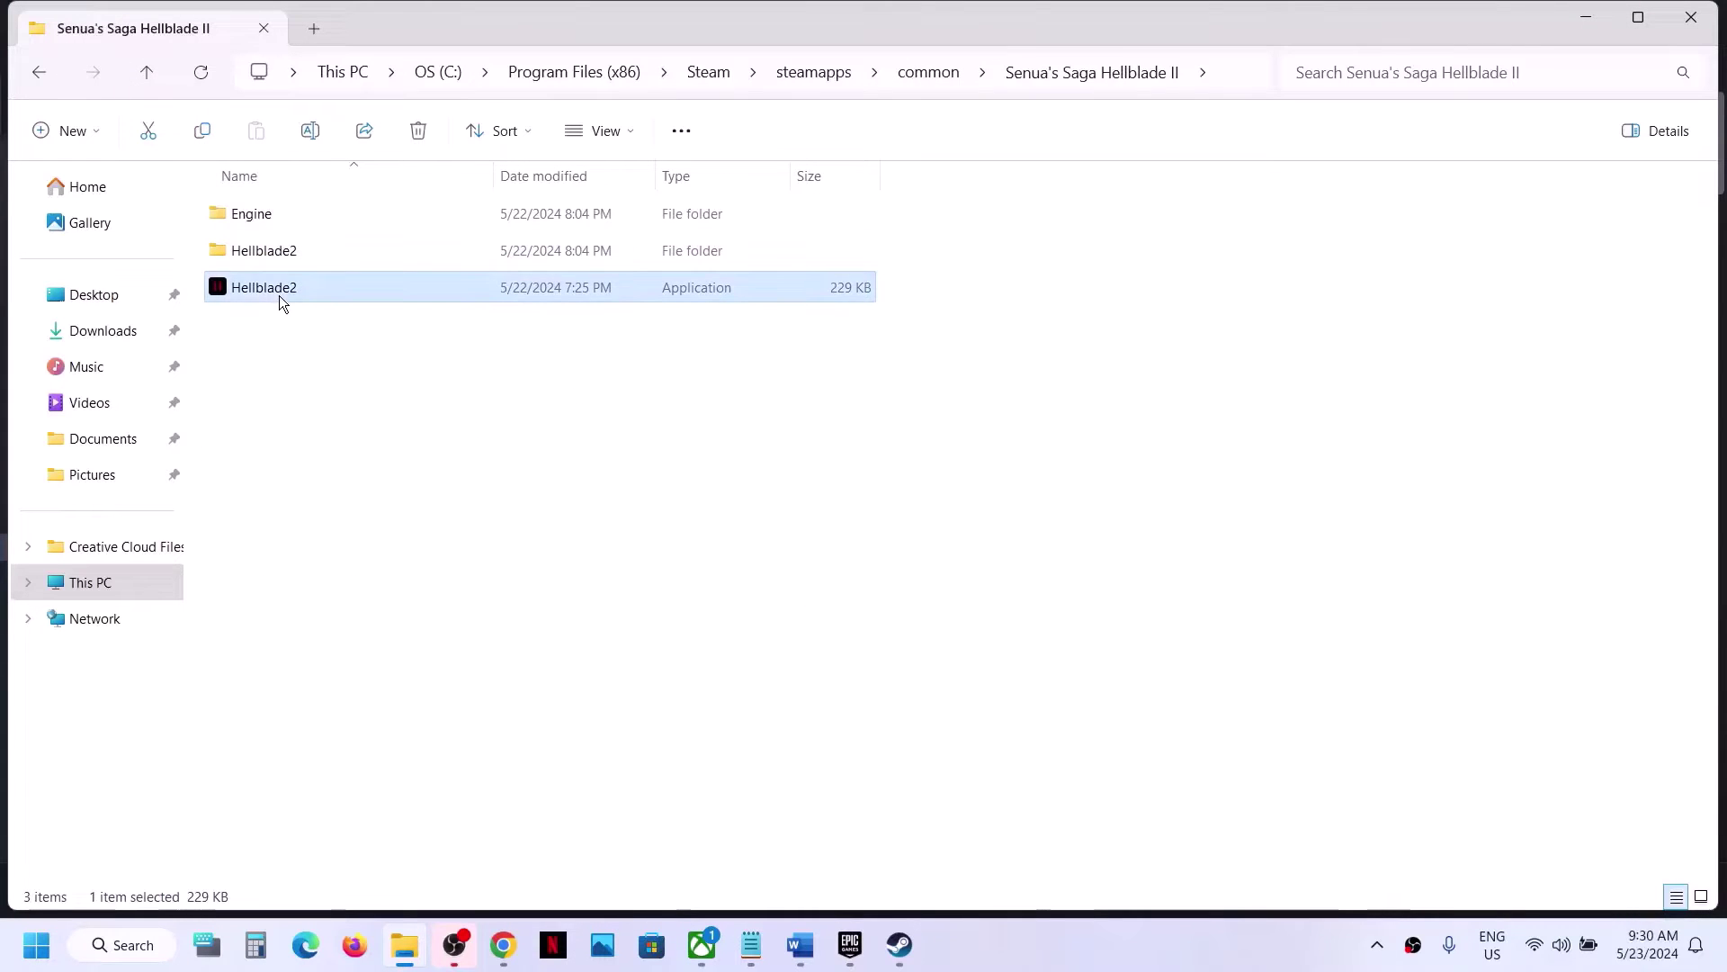
right_click(279, 295)
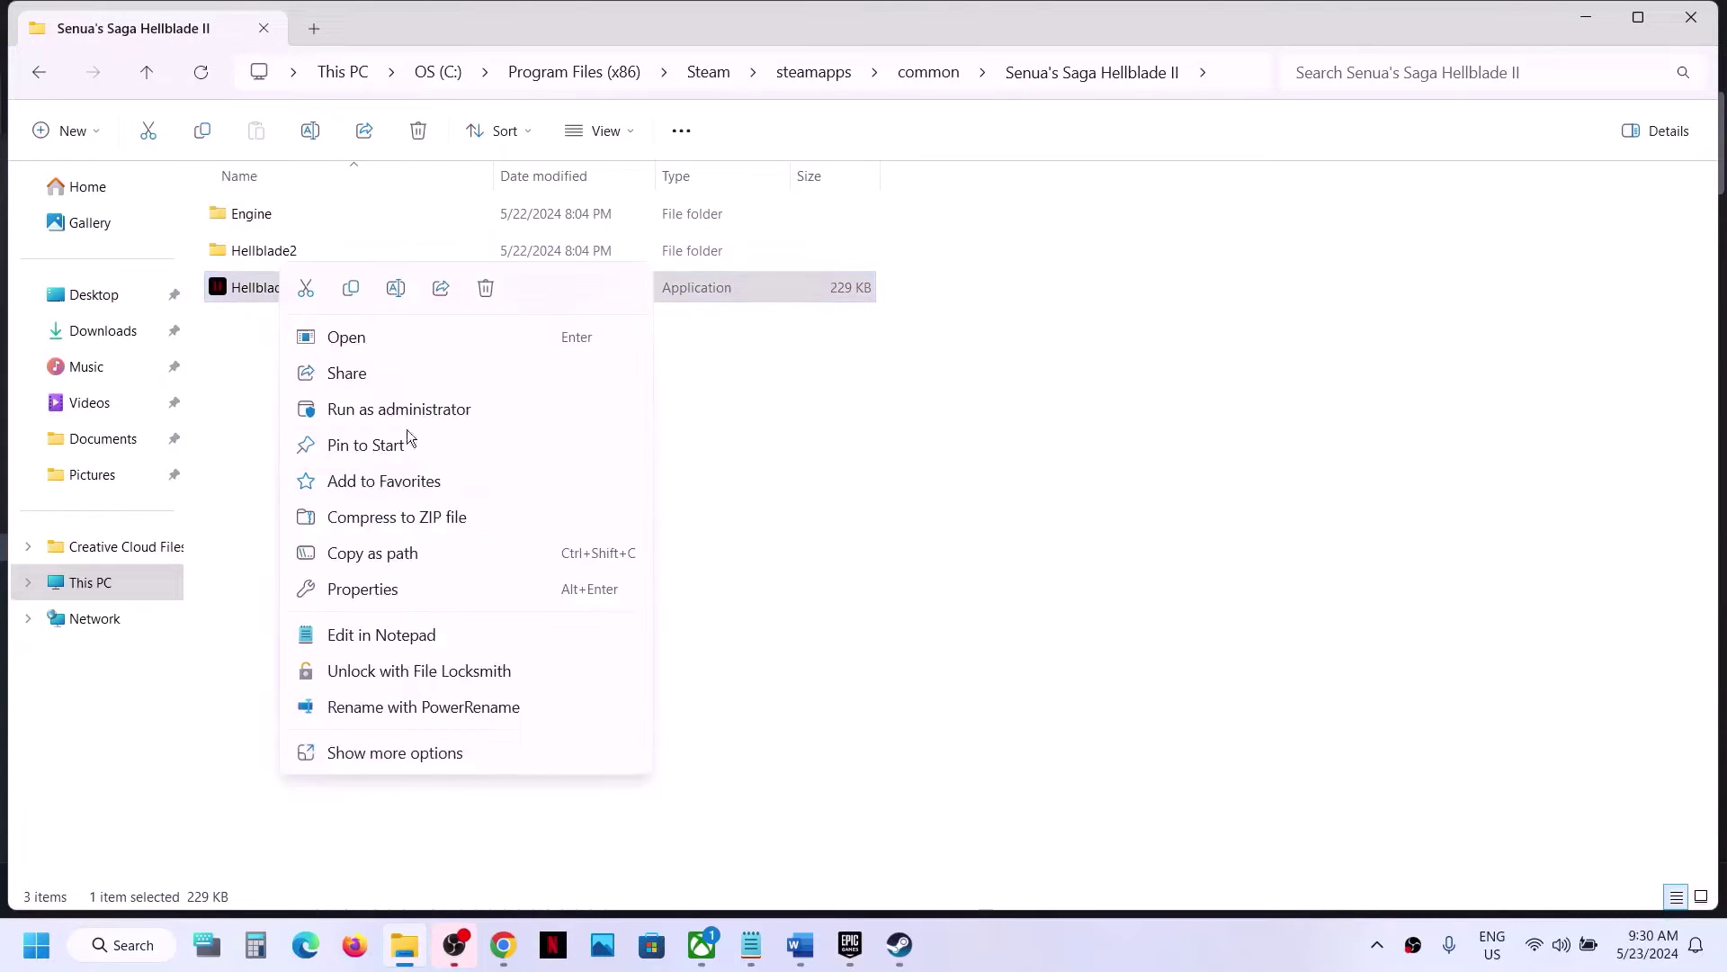
click(371, 592)
click(401, 350)
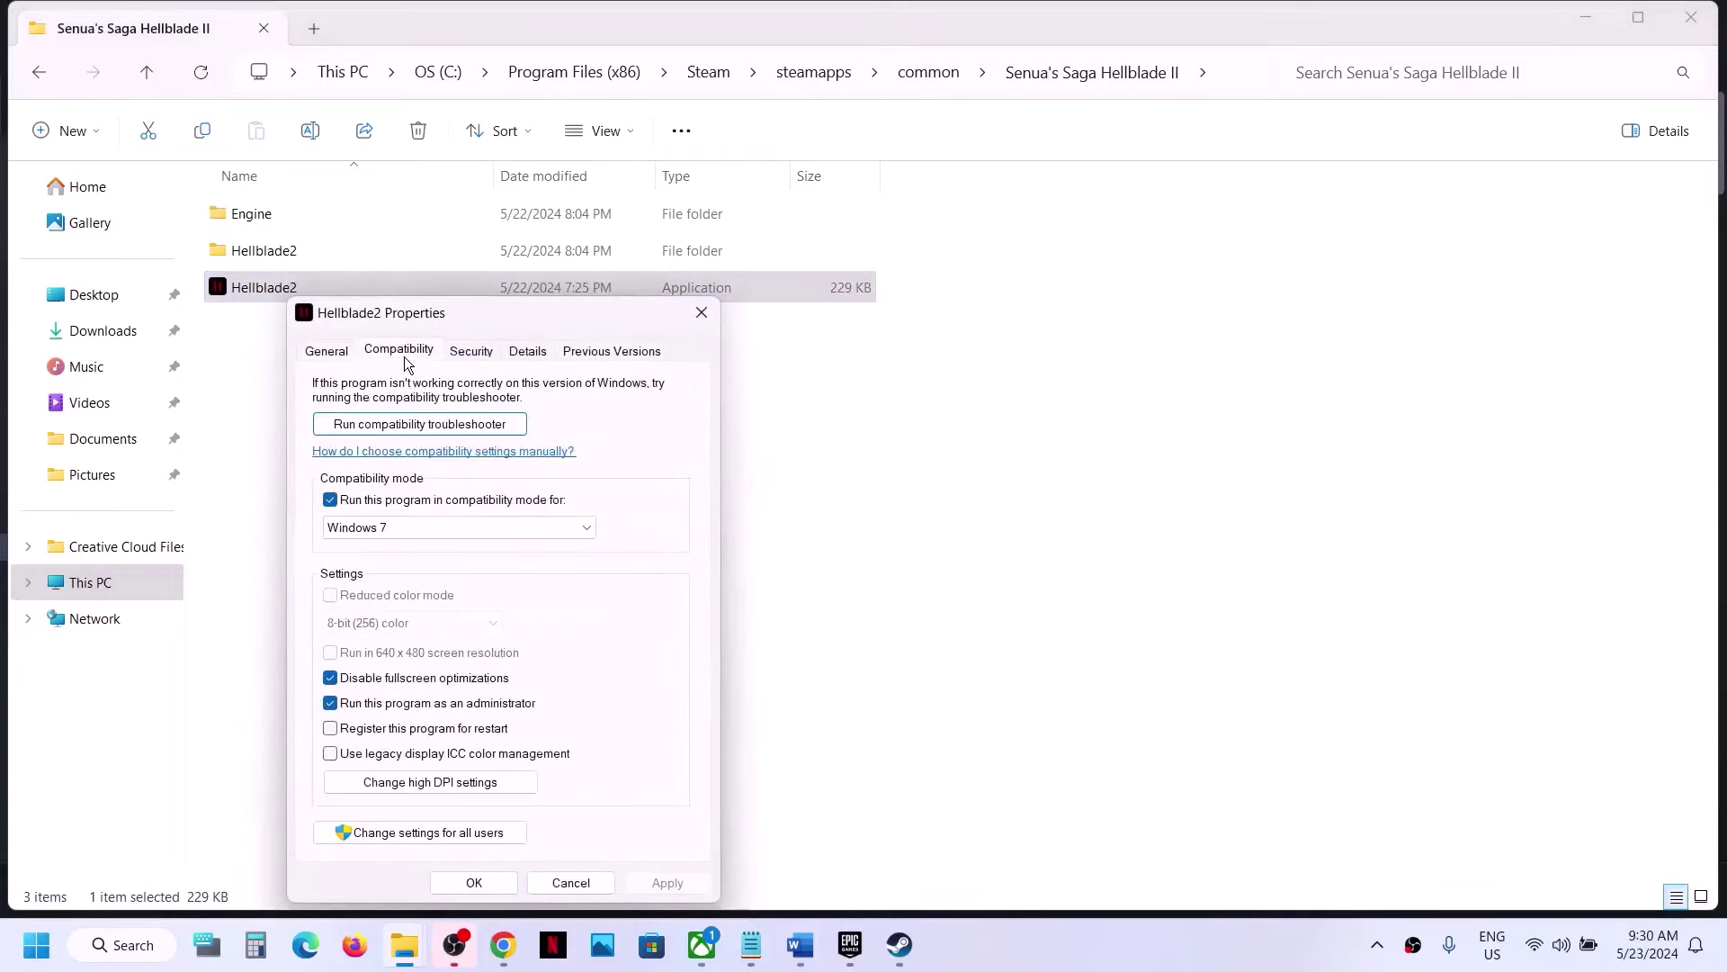
click(330, 499)
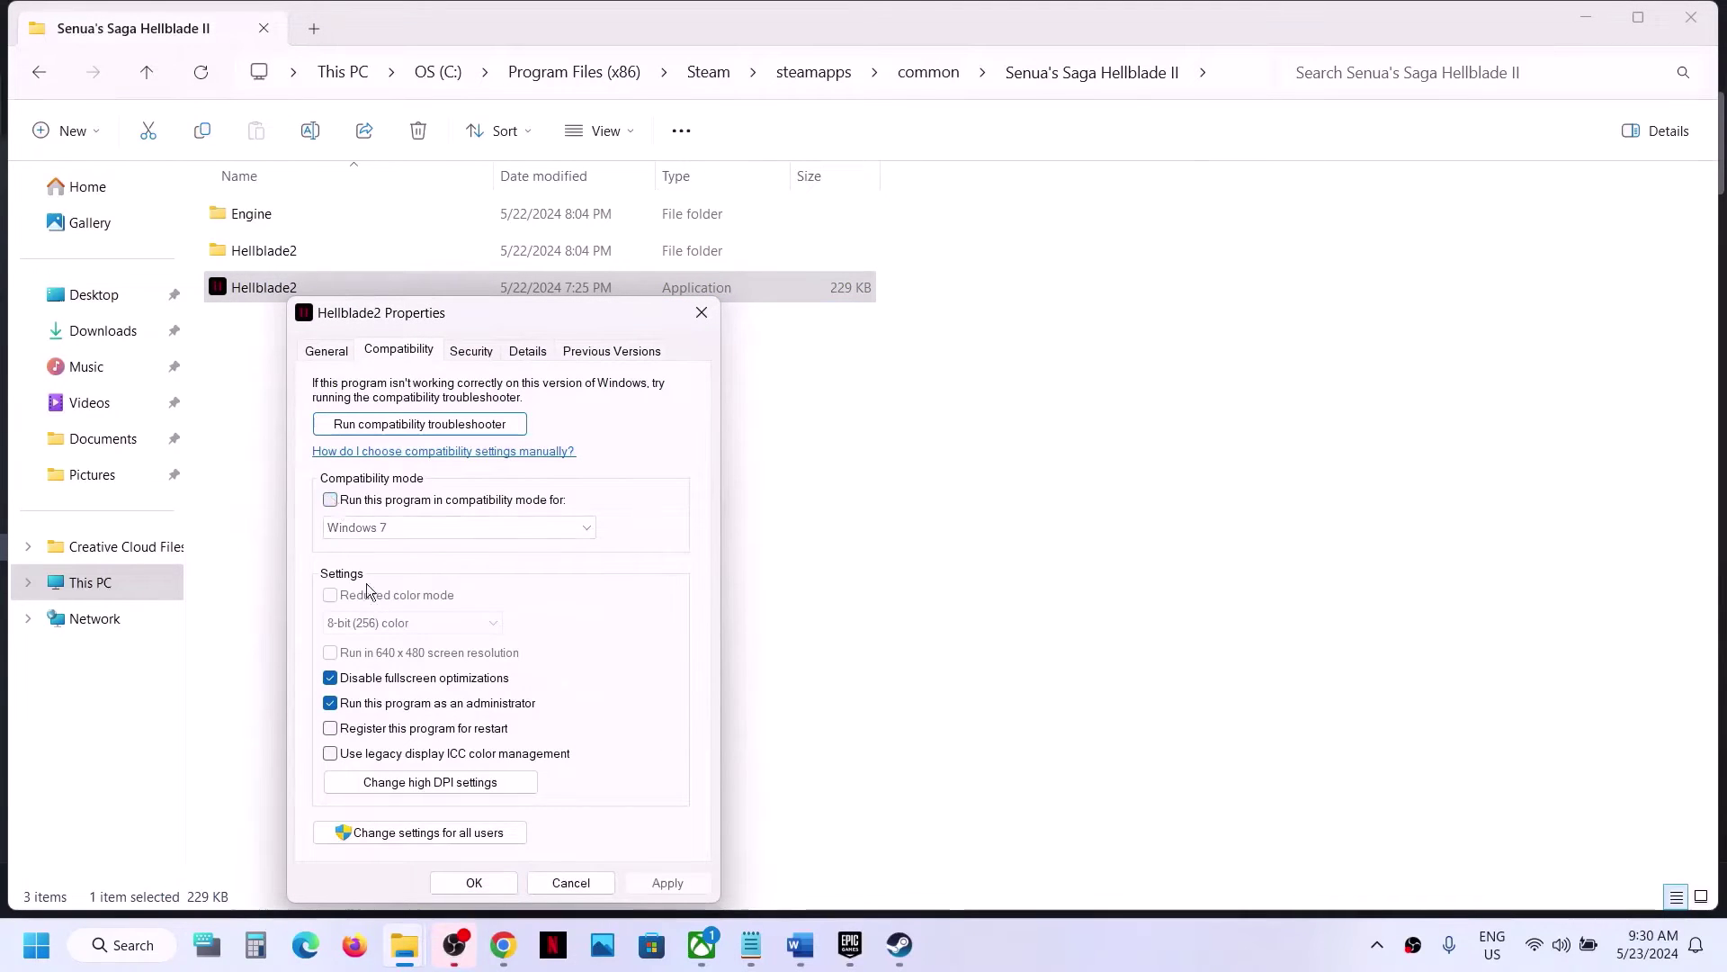
click(330, 678)
click(330, 703)
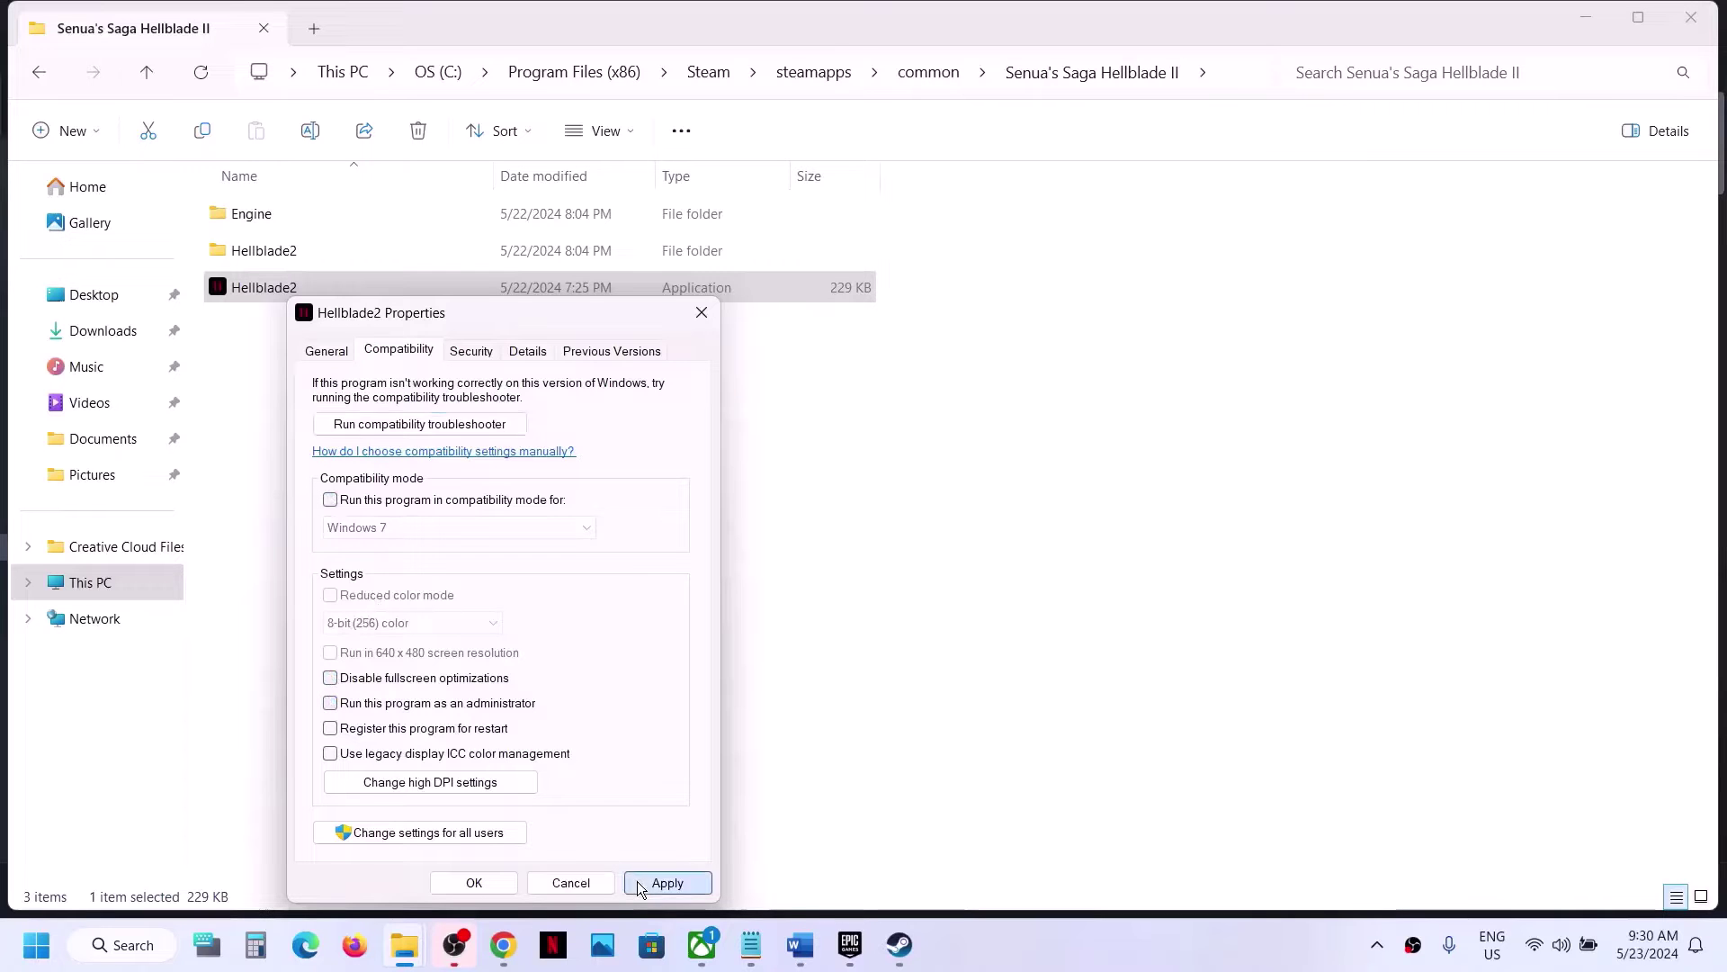
click(637, 882)
click(484, 882)
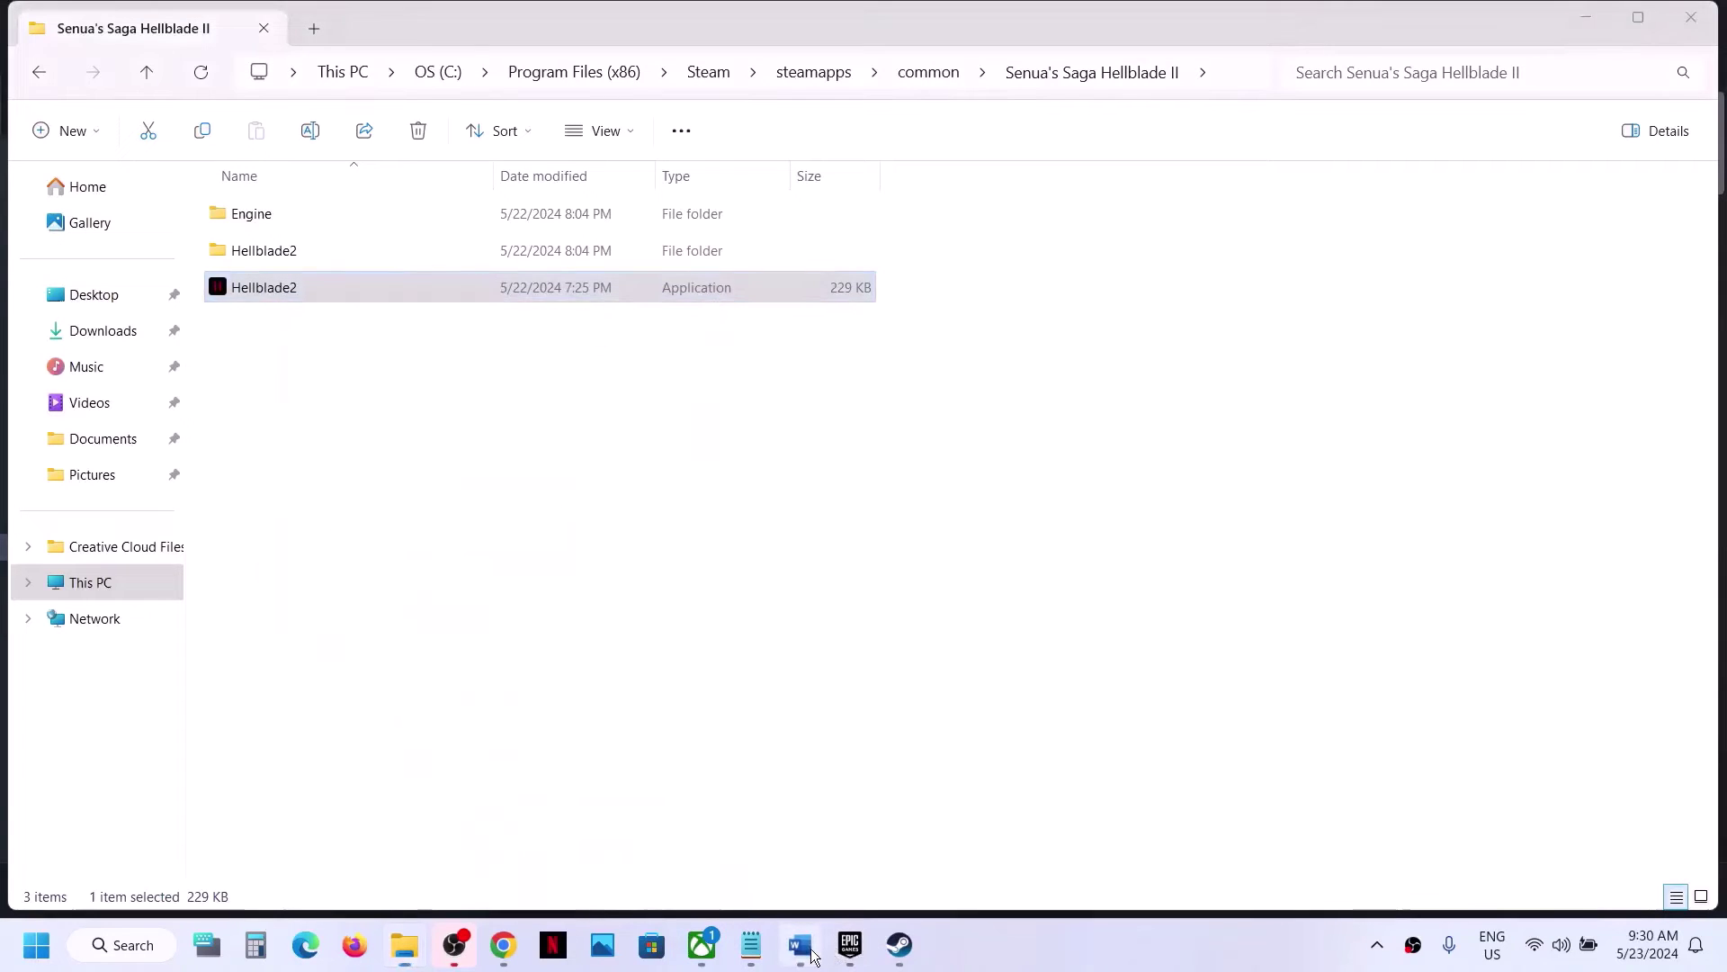
- Switch to the Word notes, maximize them, and review Step 2 about allowing the game exe through Windows Security or third-party antivirus
click(800, 944)
scroll(597, 619, down, 3)
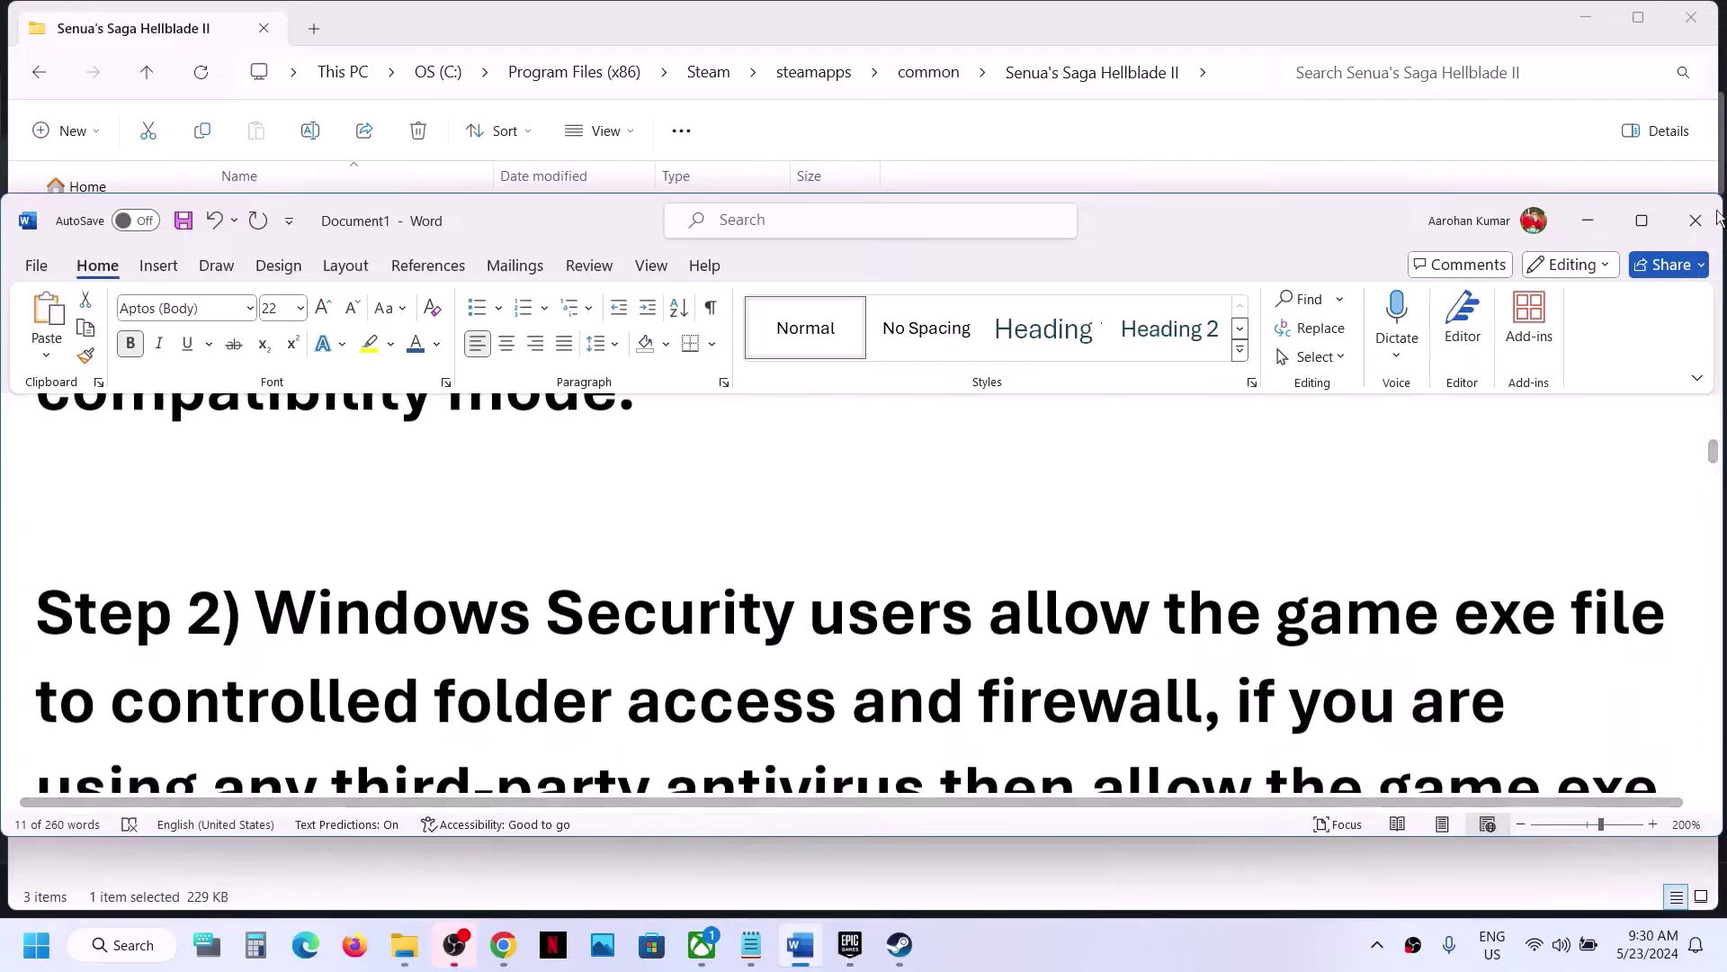
click(1641, 223)
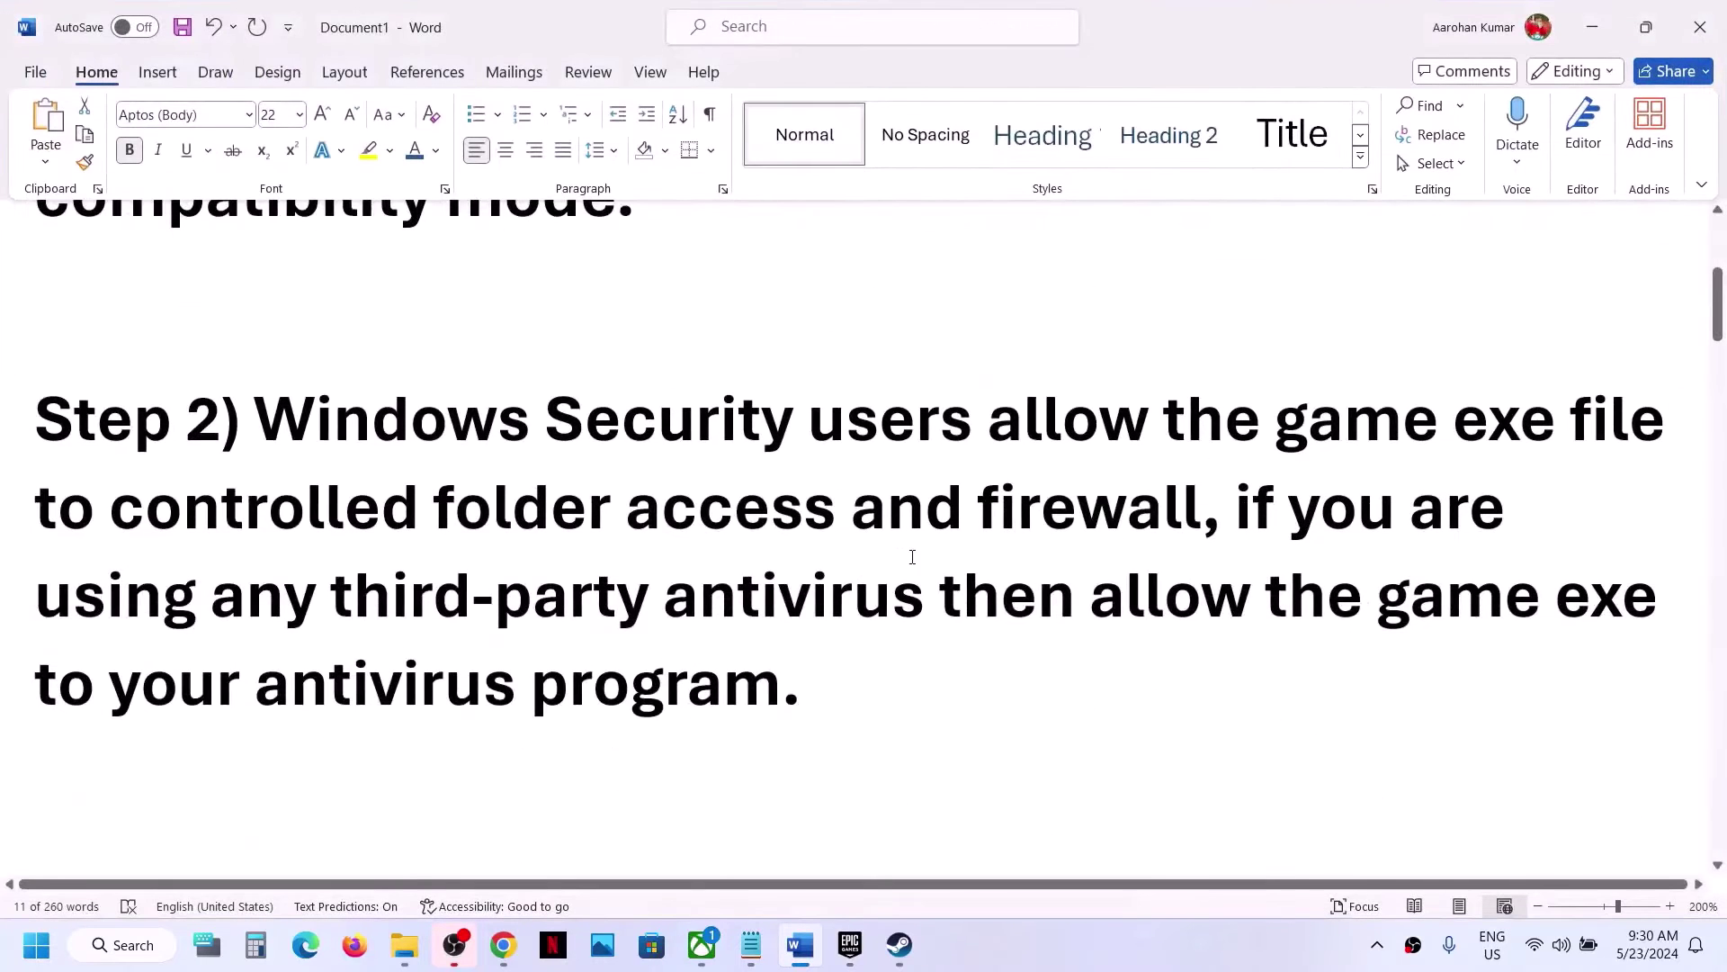
drag(239, 601, 783, 679)
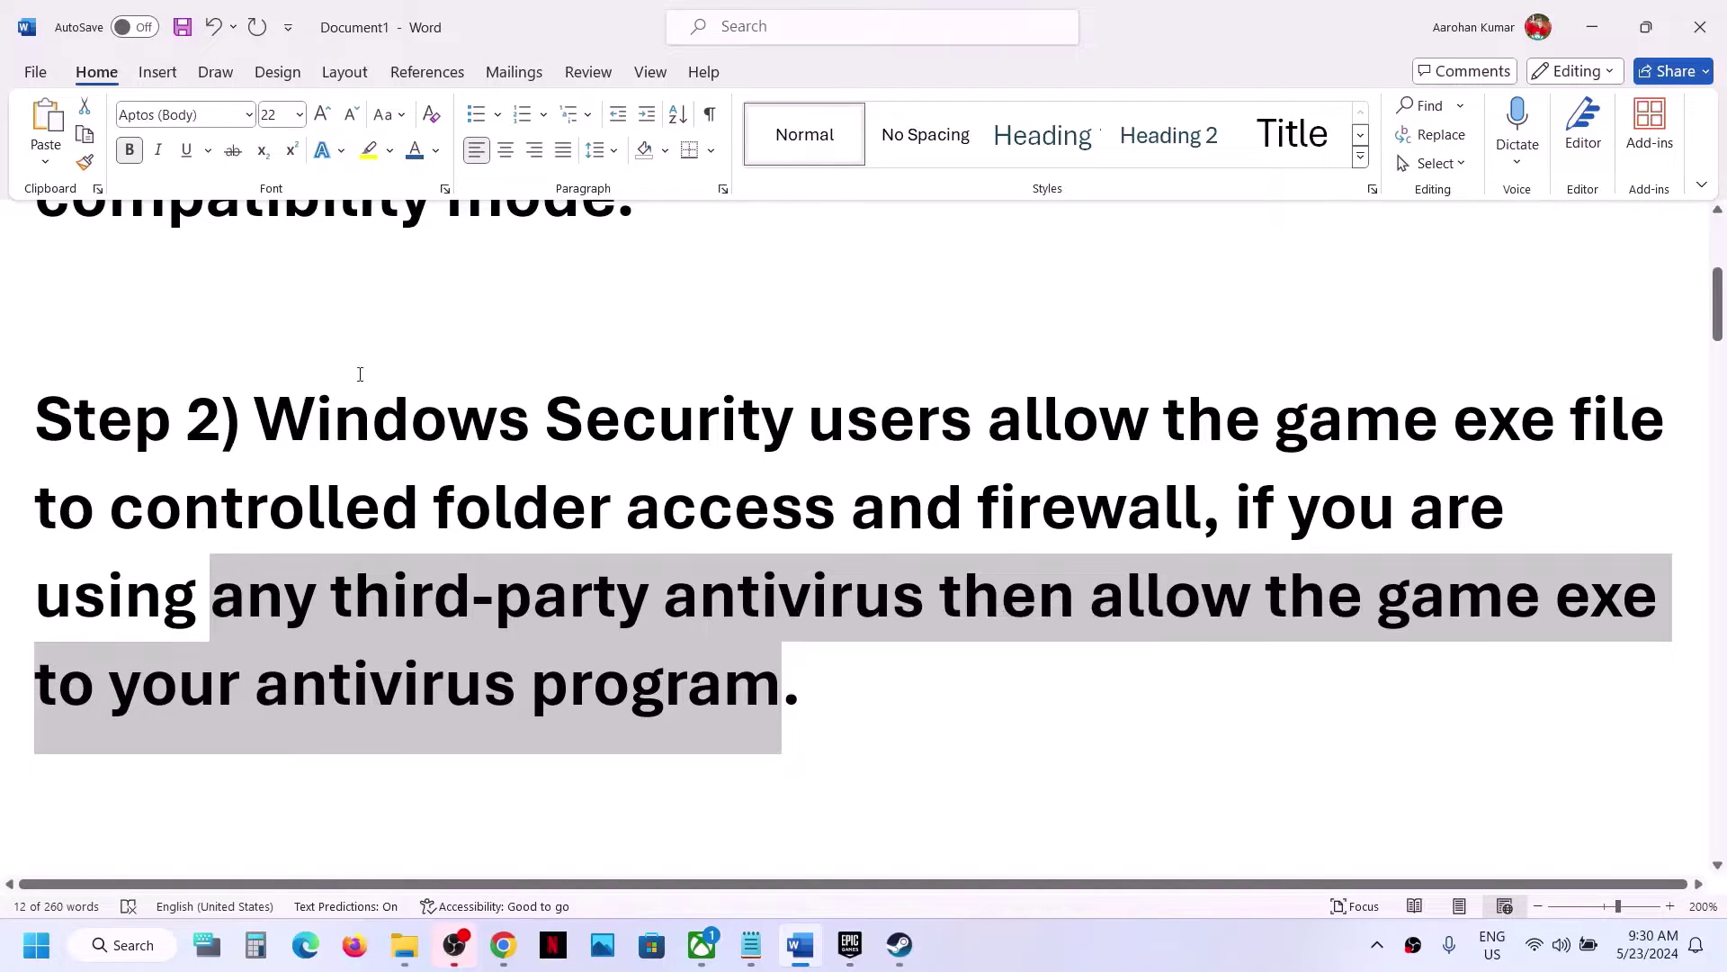
drag(319, 415, 792, 418)
- Open Virus & threat protection in Windows Security from the Privacy & security settings
key(super)
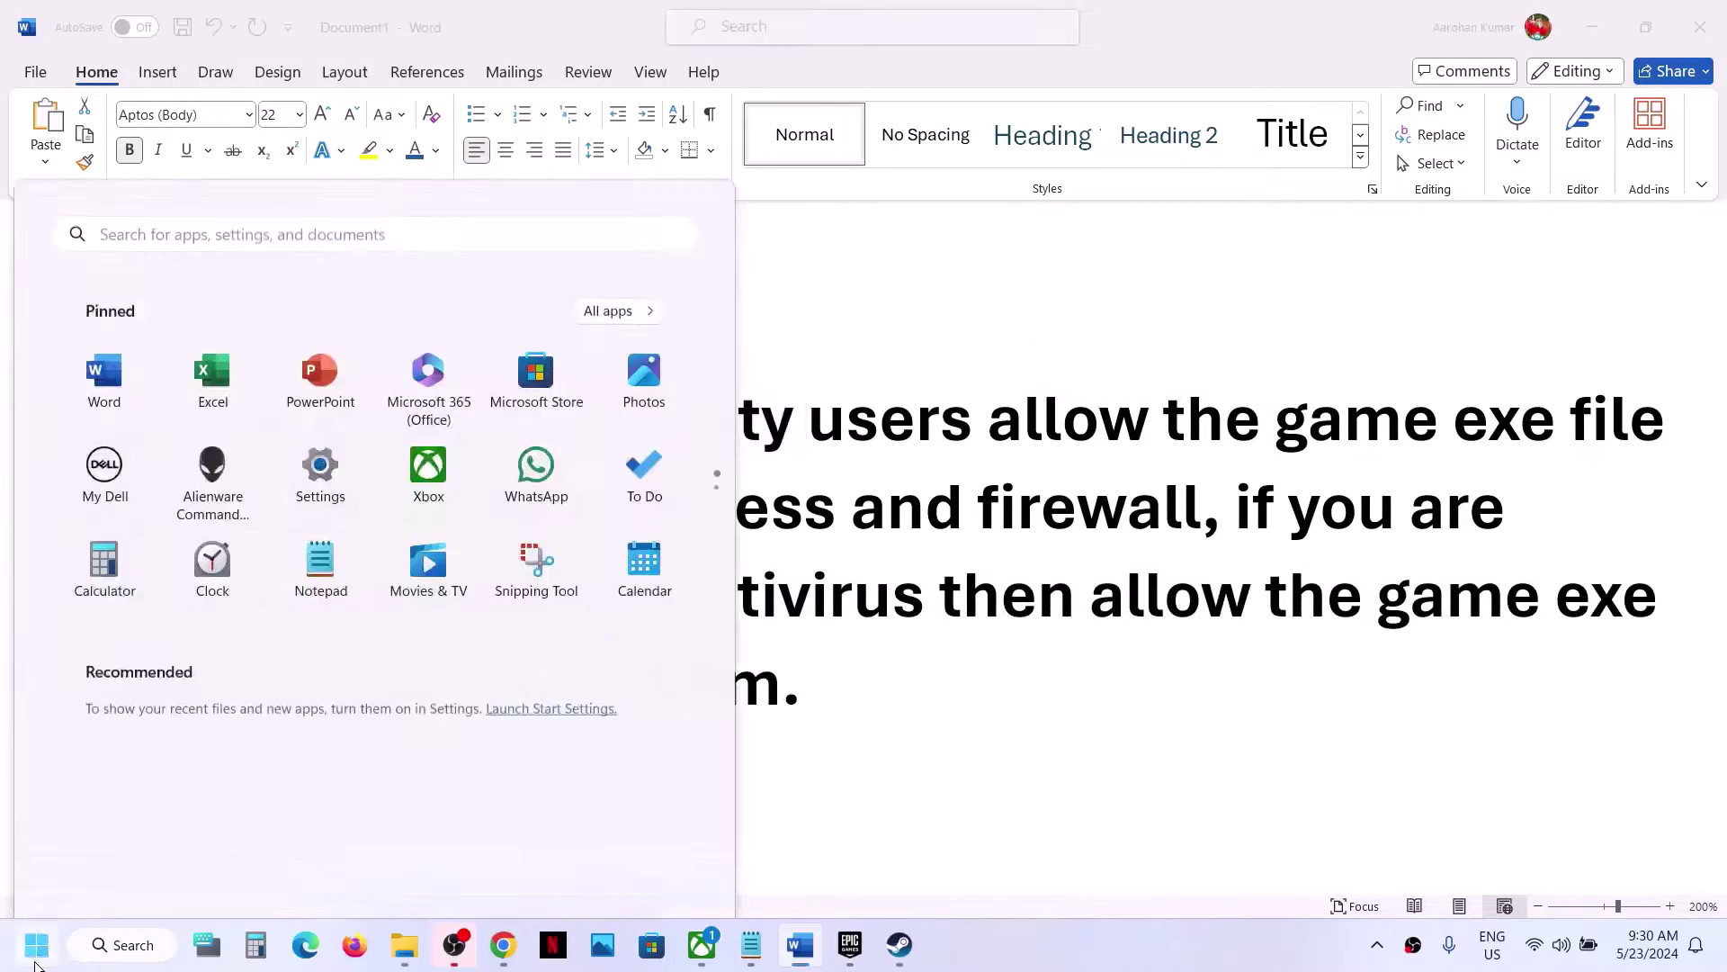
click(320, 371)
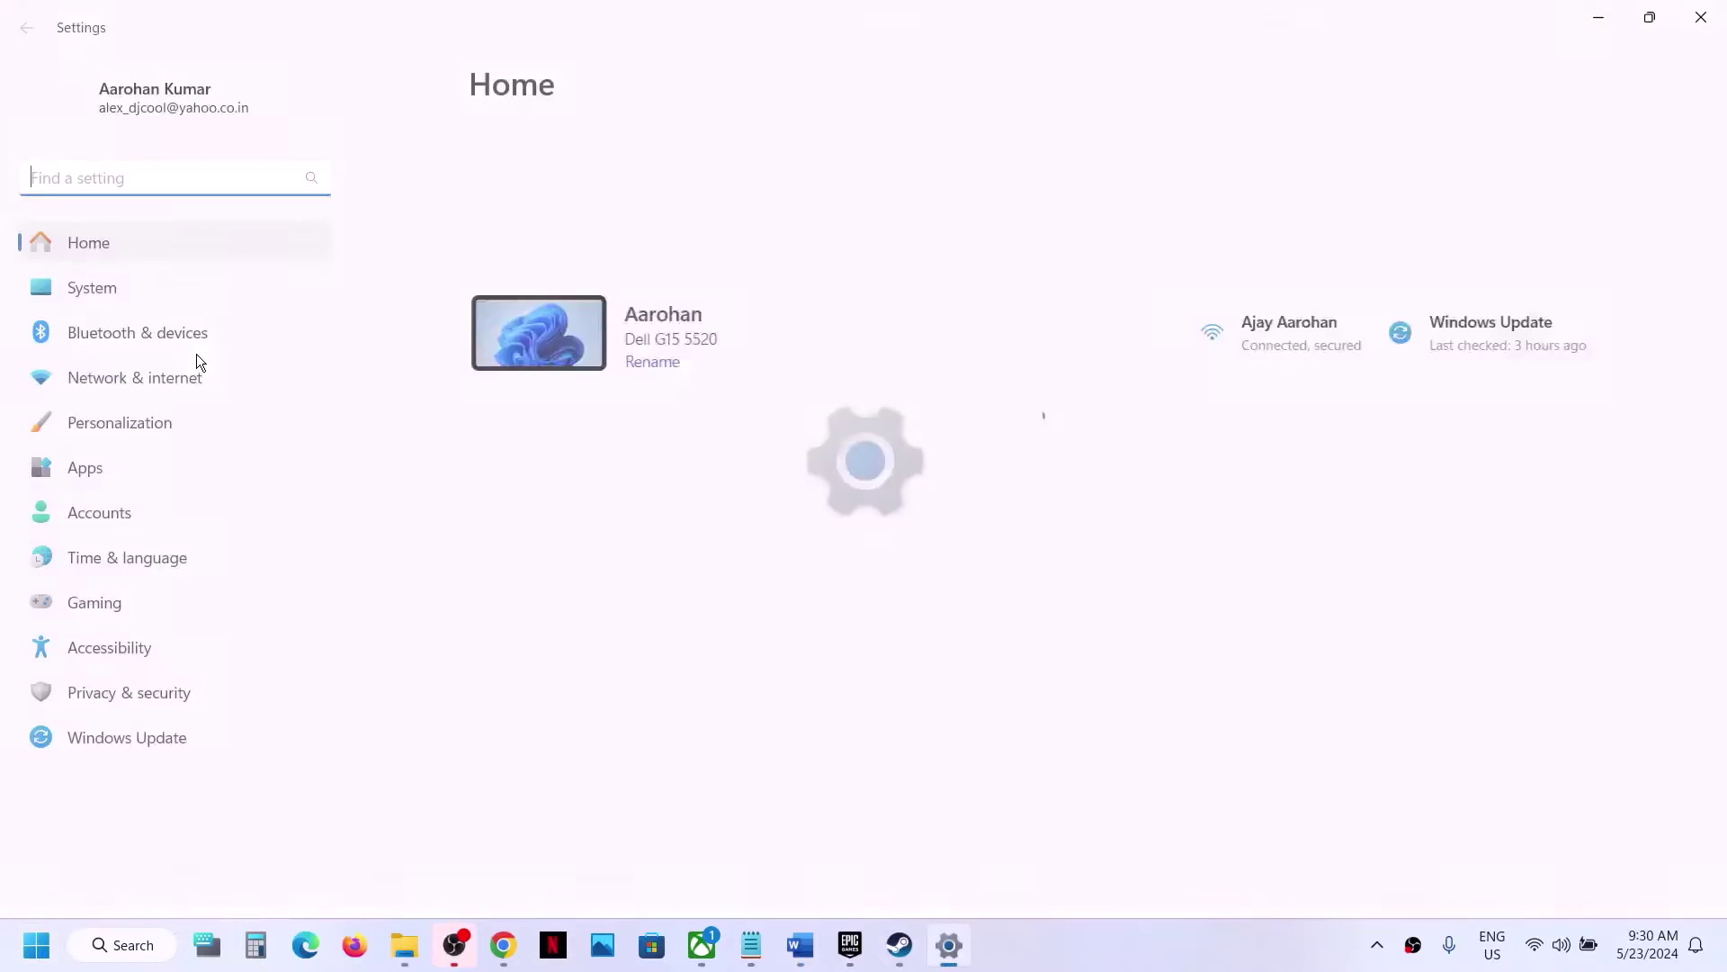
click(138, 691)
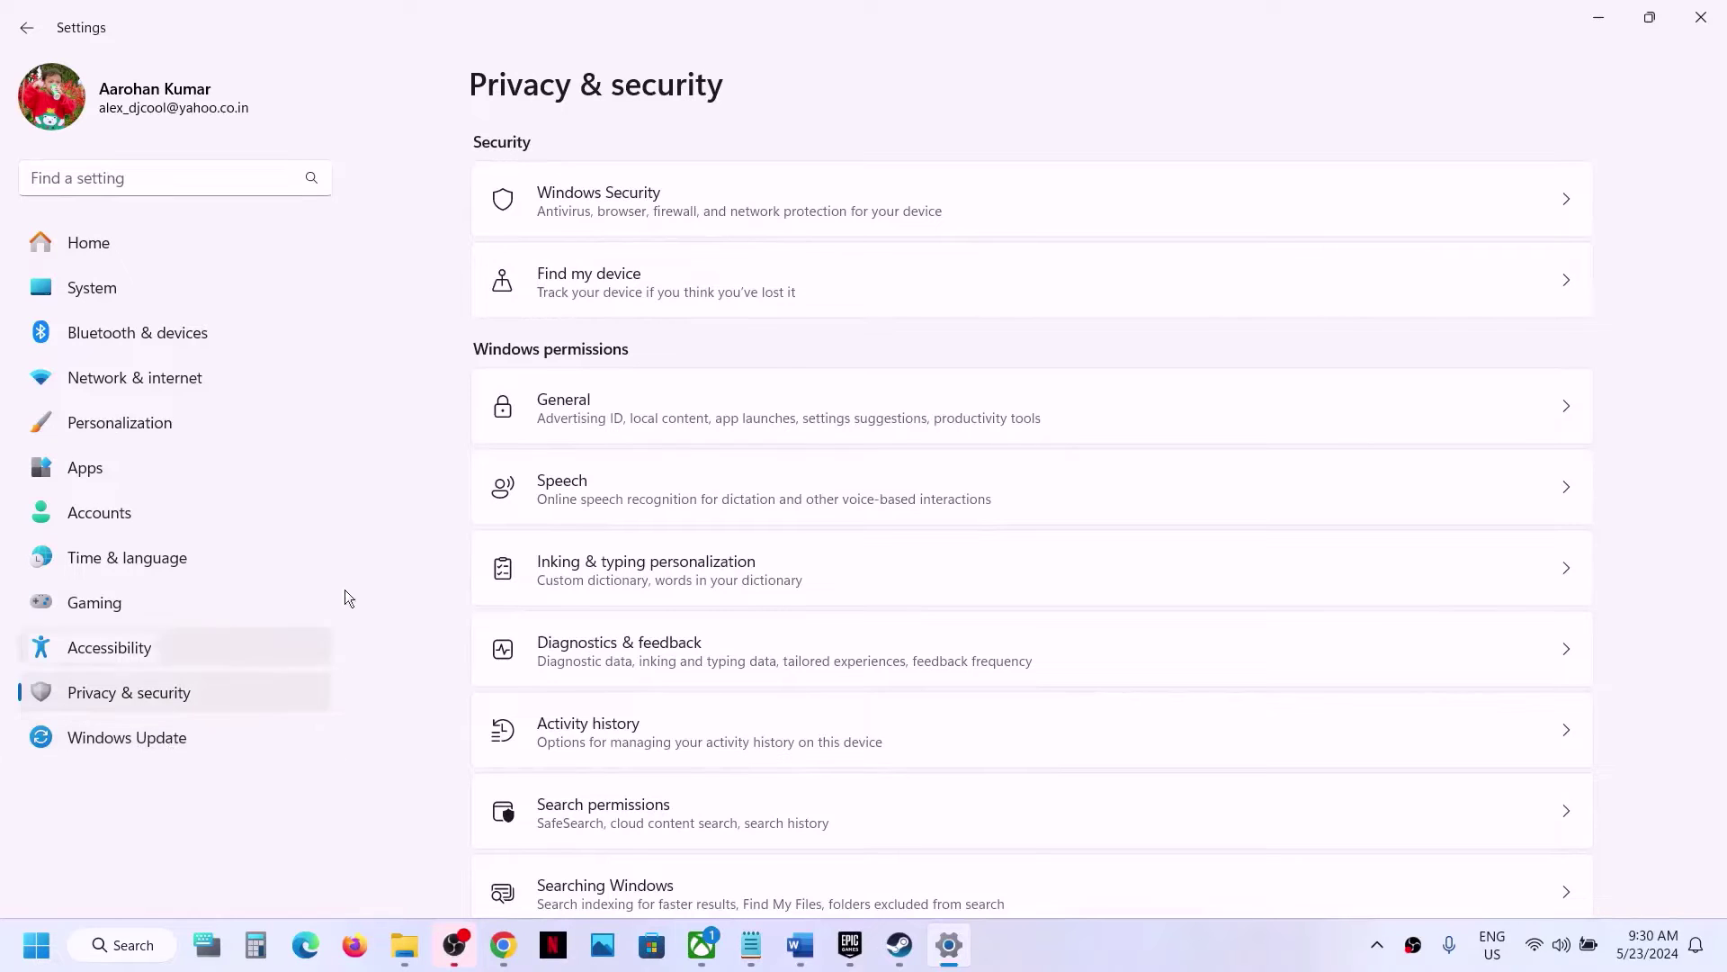
click(679, 190)
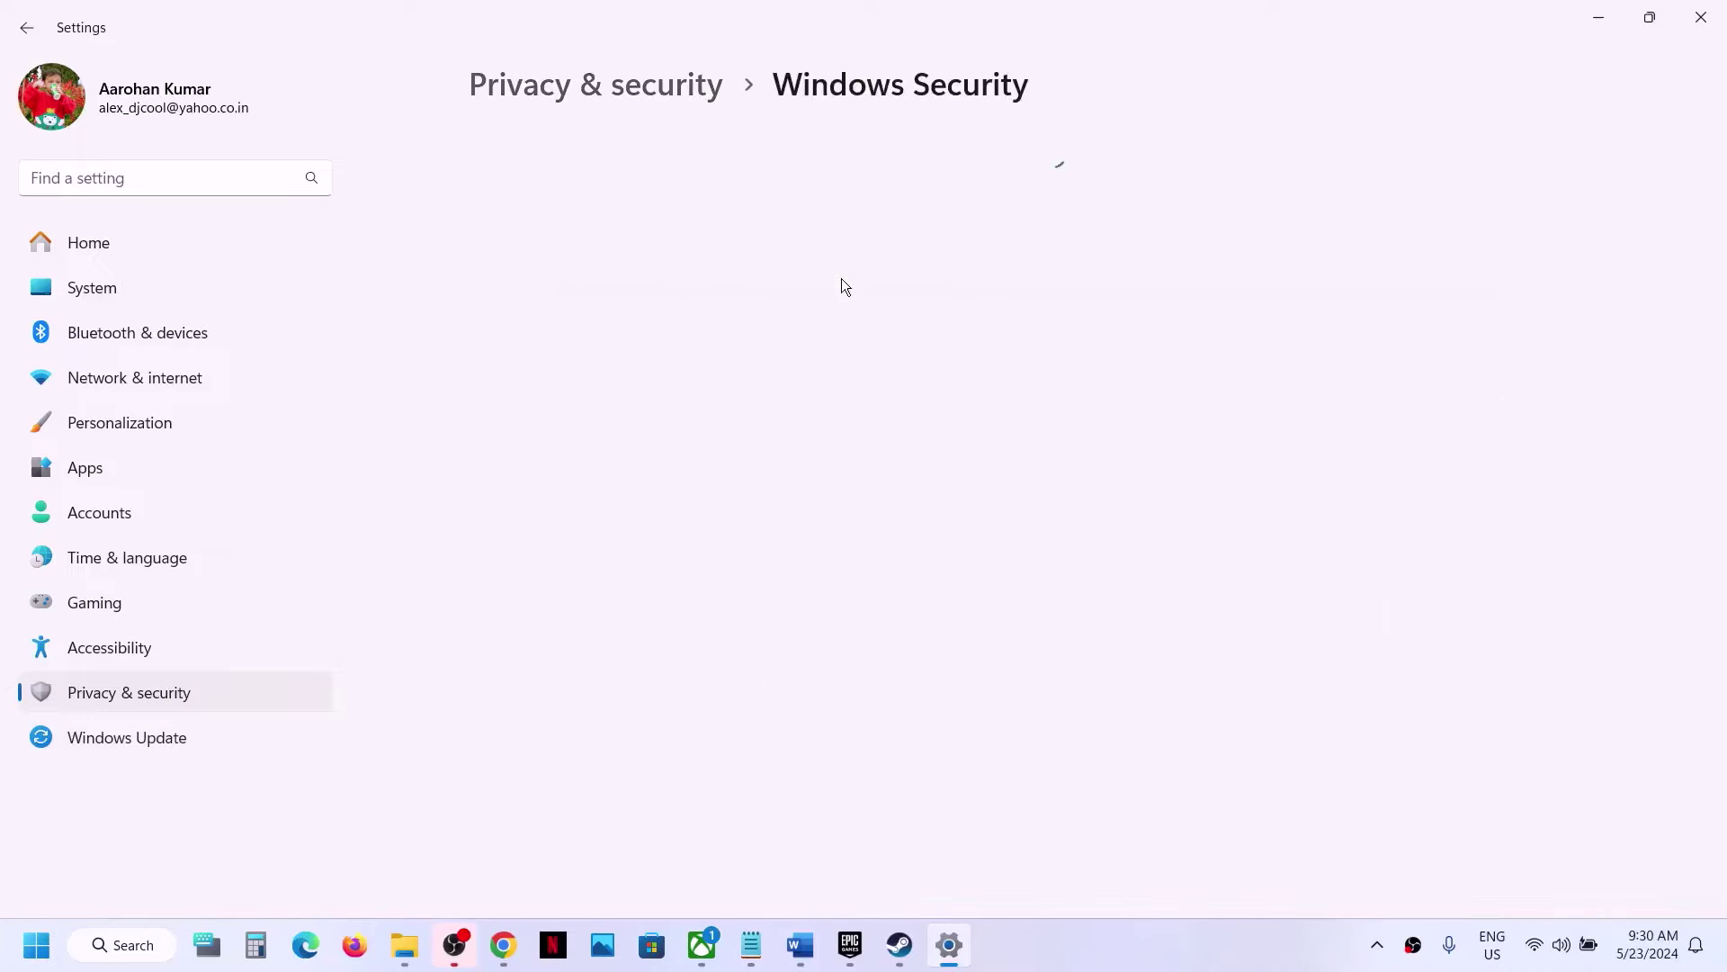
click(646, 335)
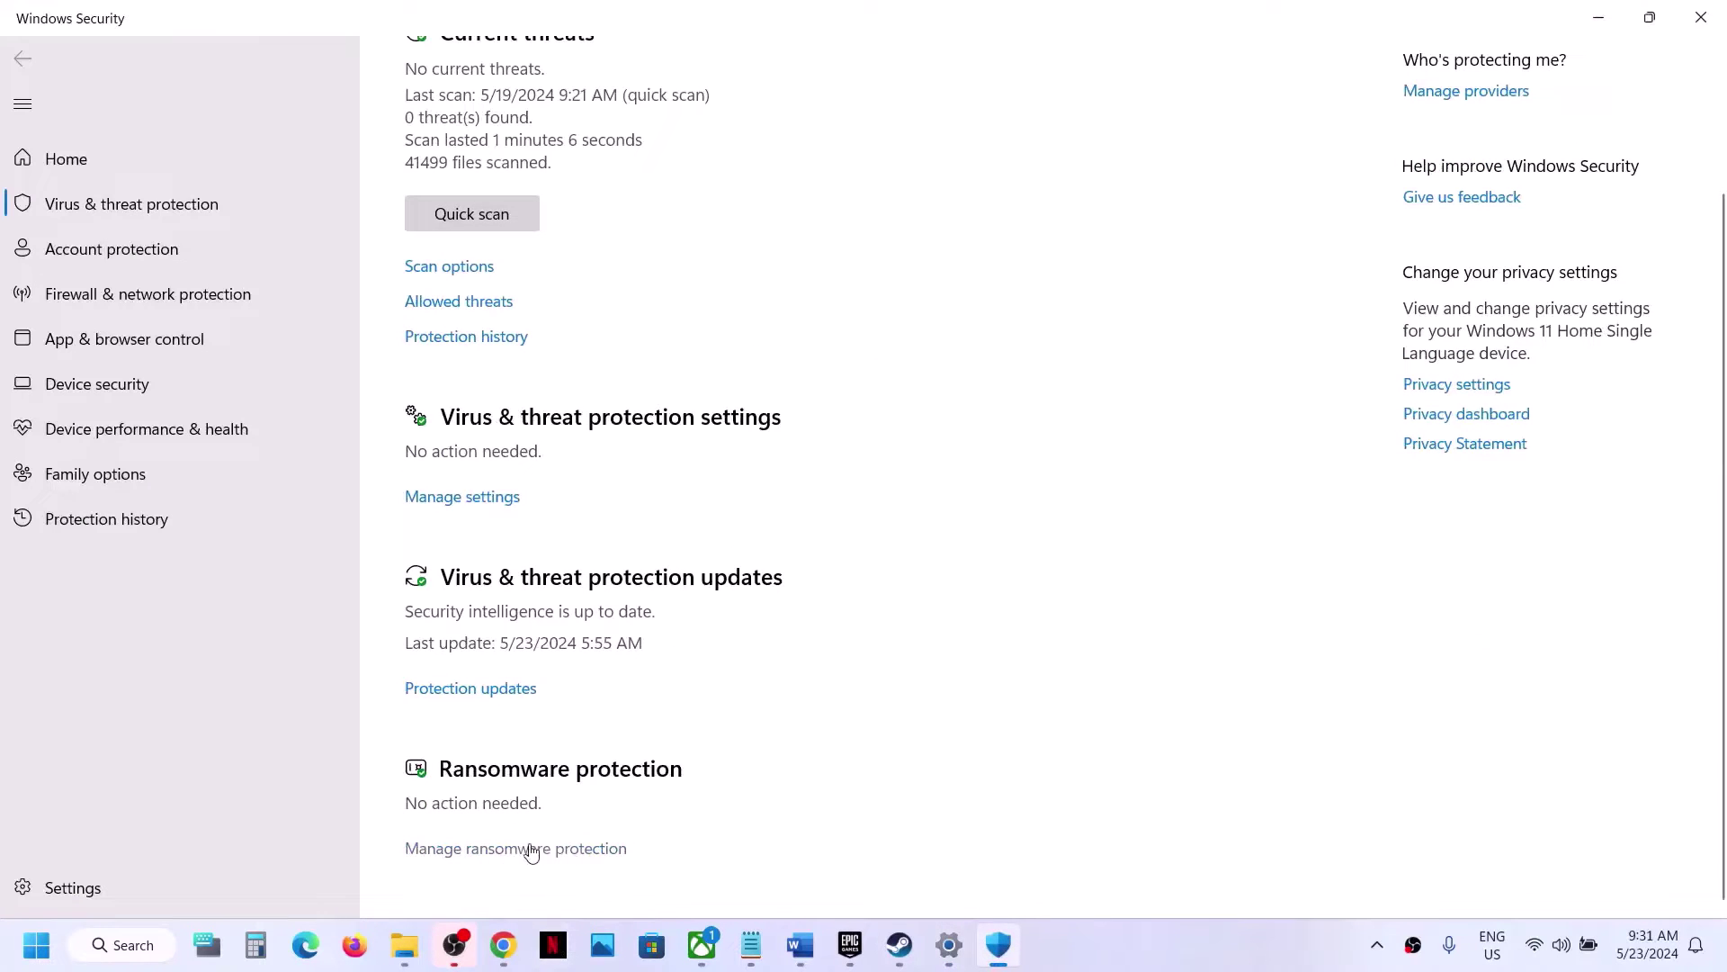
- Open the allowed apps list for Controlled folder access under ransomware protection and approve the administrator request
click(531, 849)
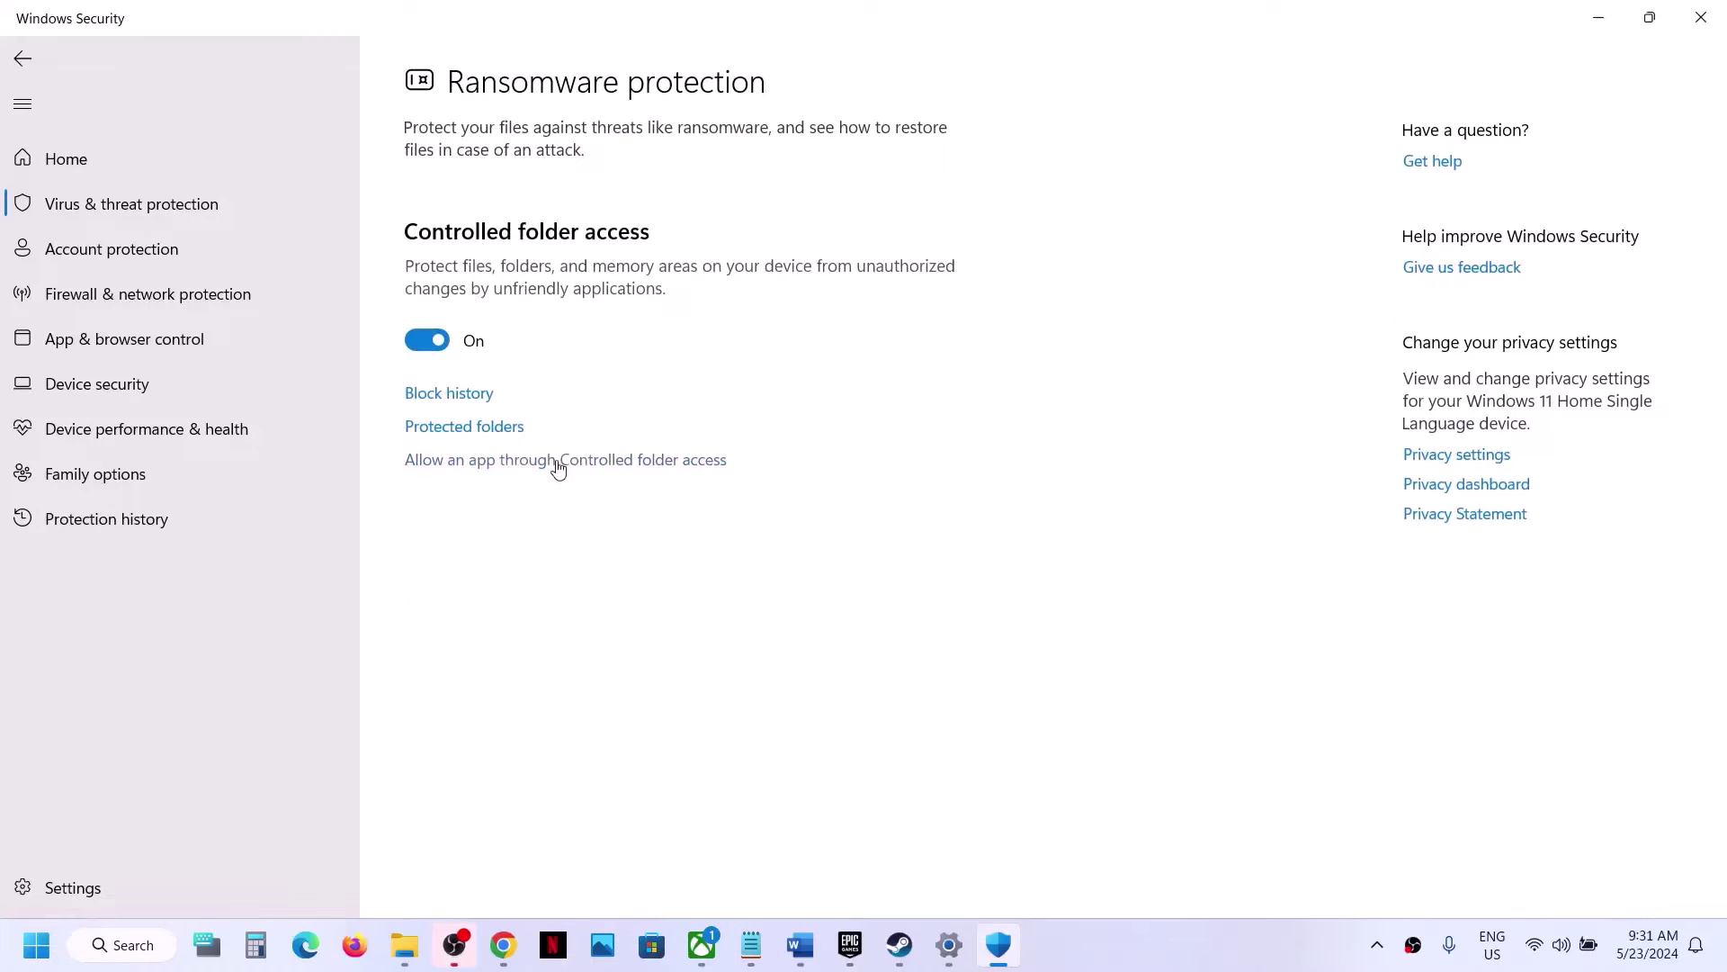
click(558, 464)
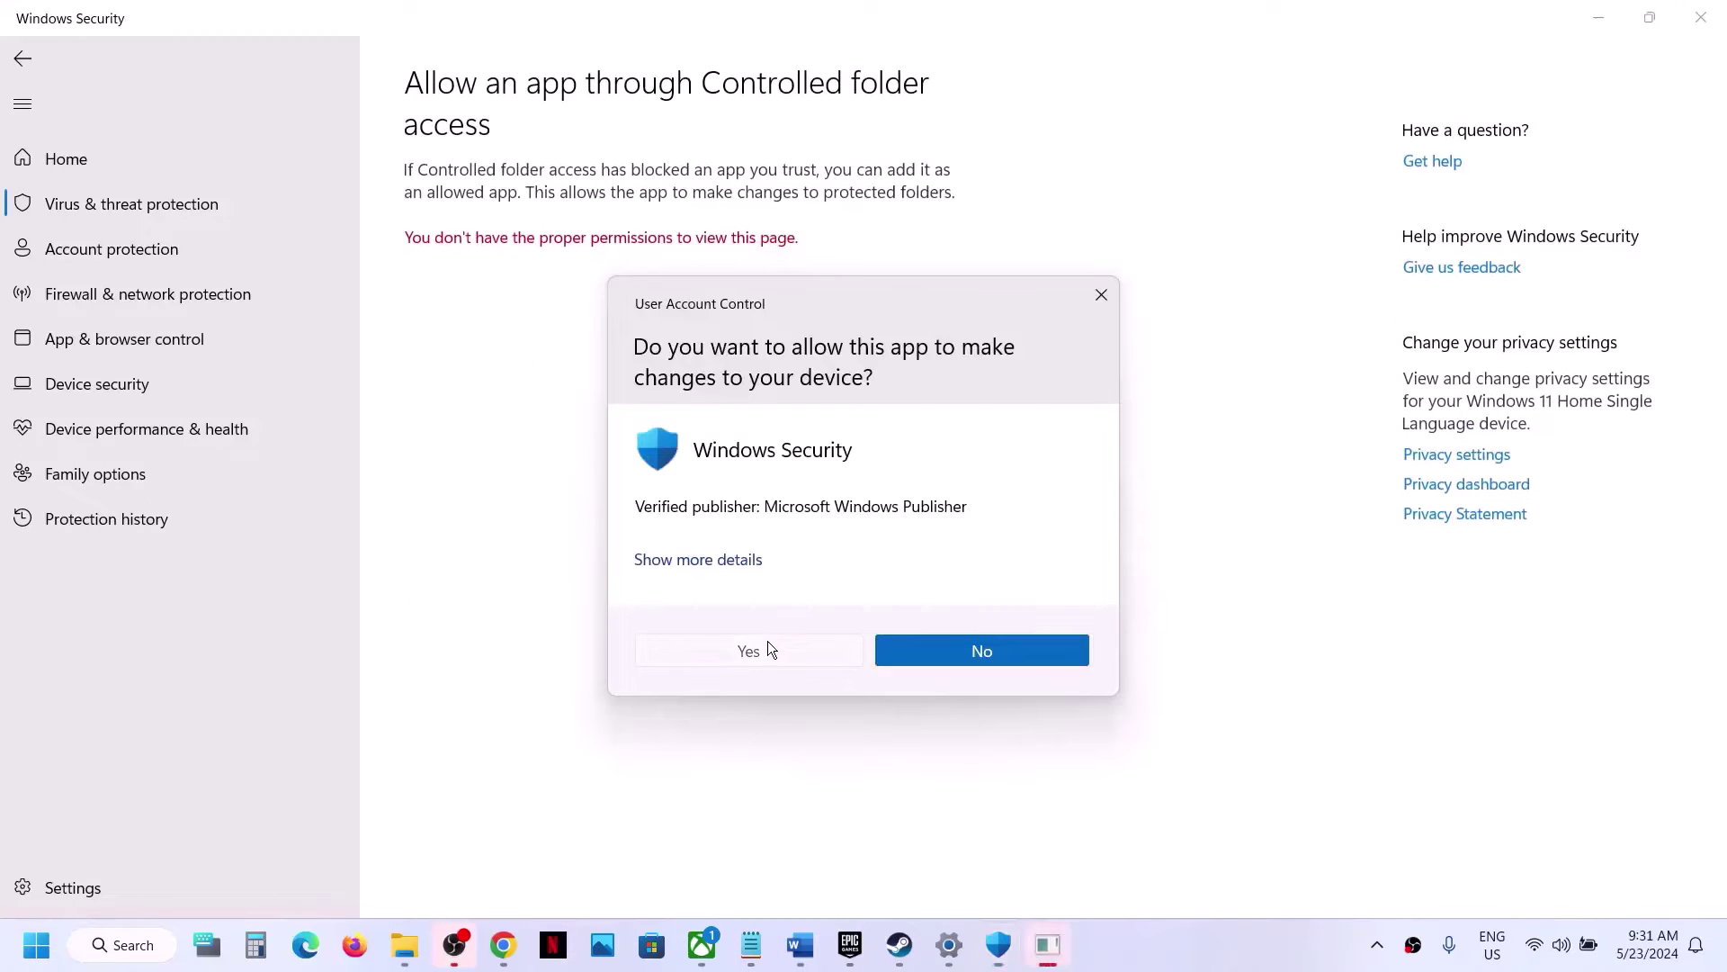
click(769, 640)
- Start adding an allowed app from all apps and browse to the Program Files (x86) folder on the C: drive
scroll(576, 297, down, 2)
click(569, 94)
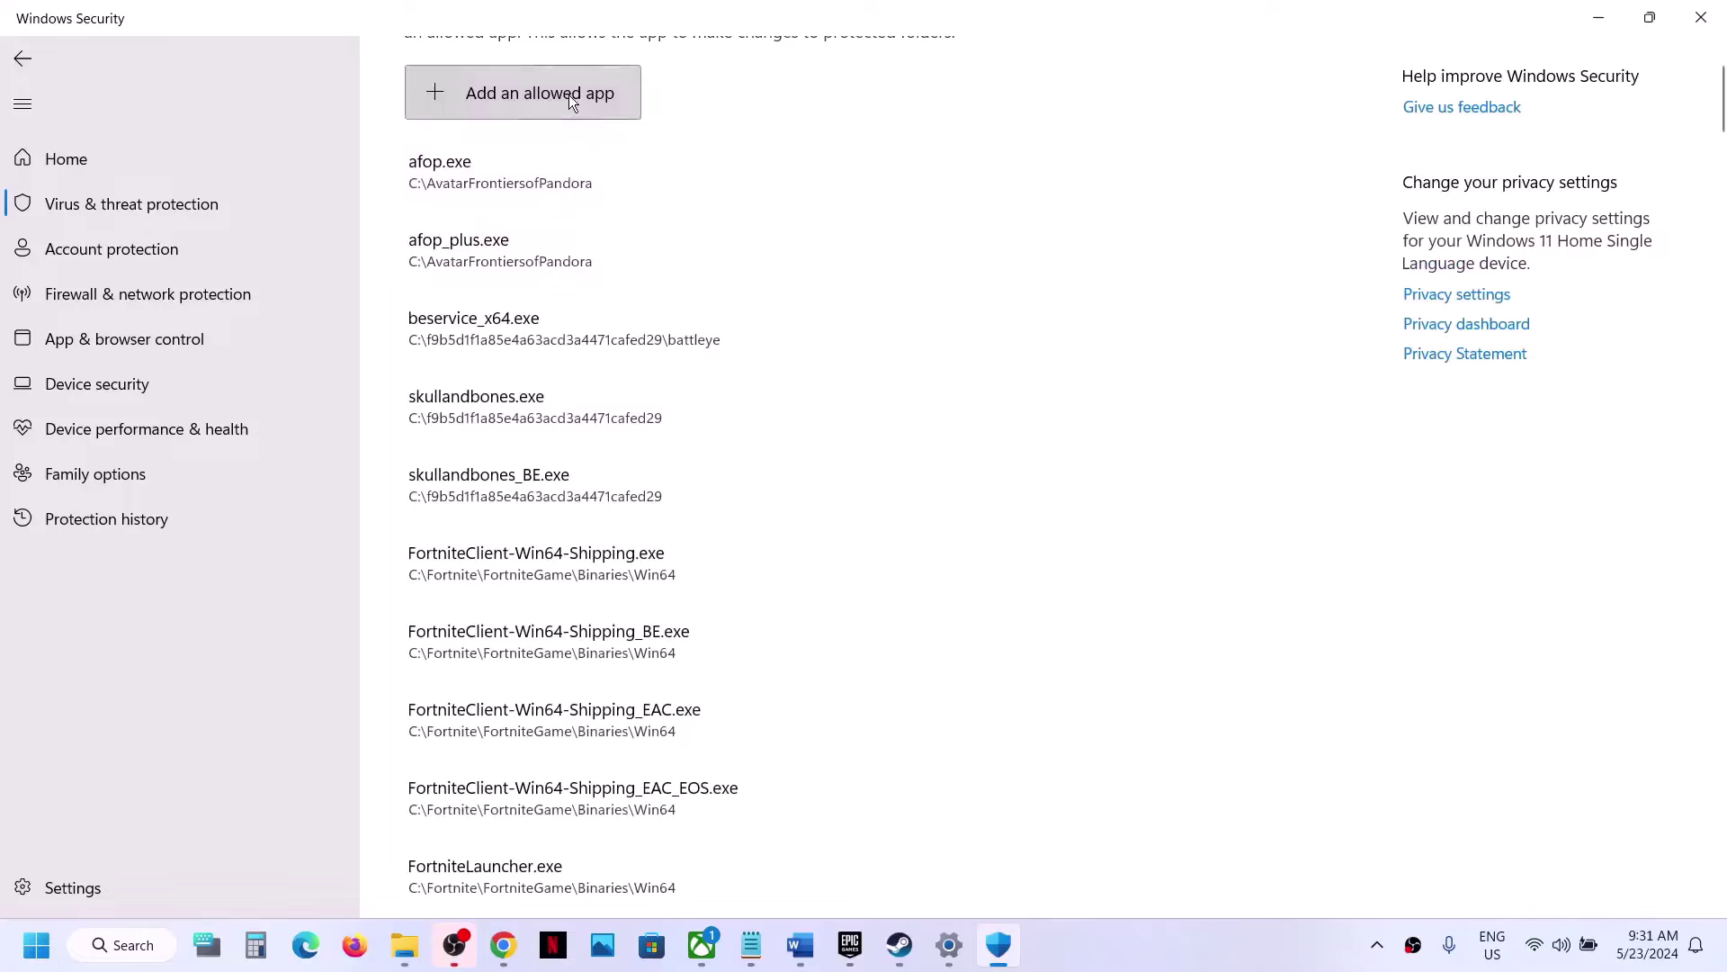
click(518, 176)
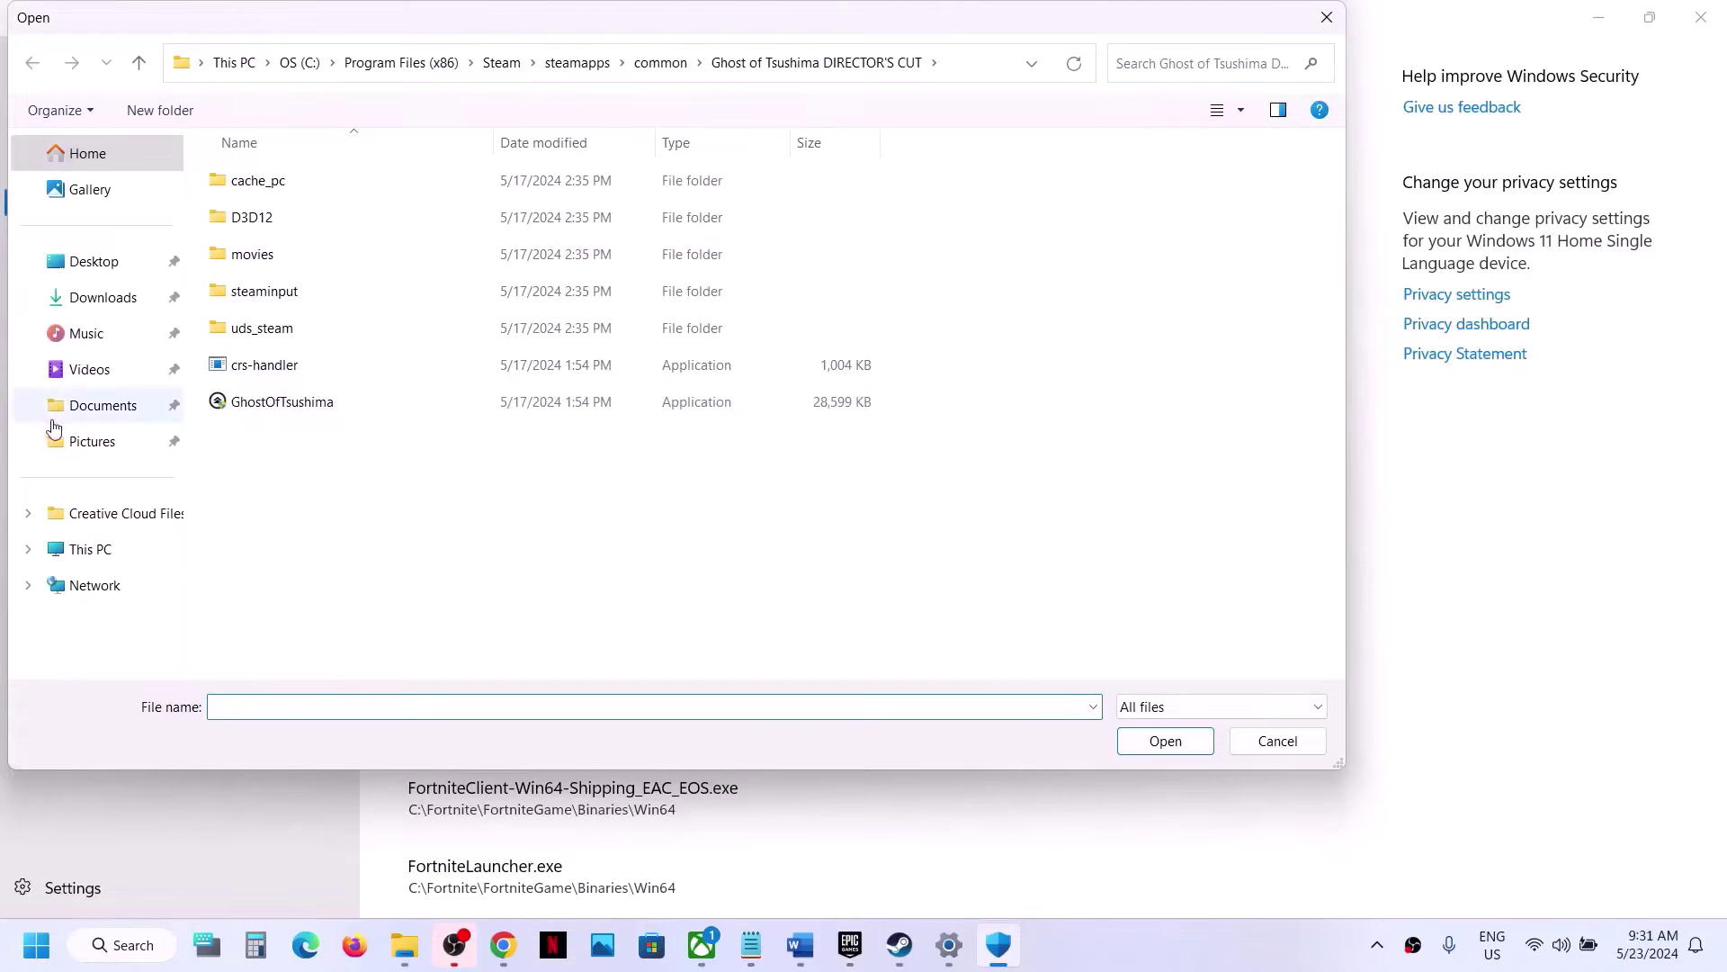
click(88, 542)
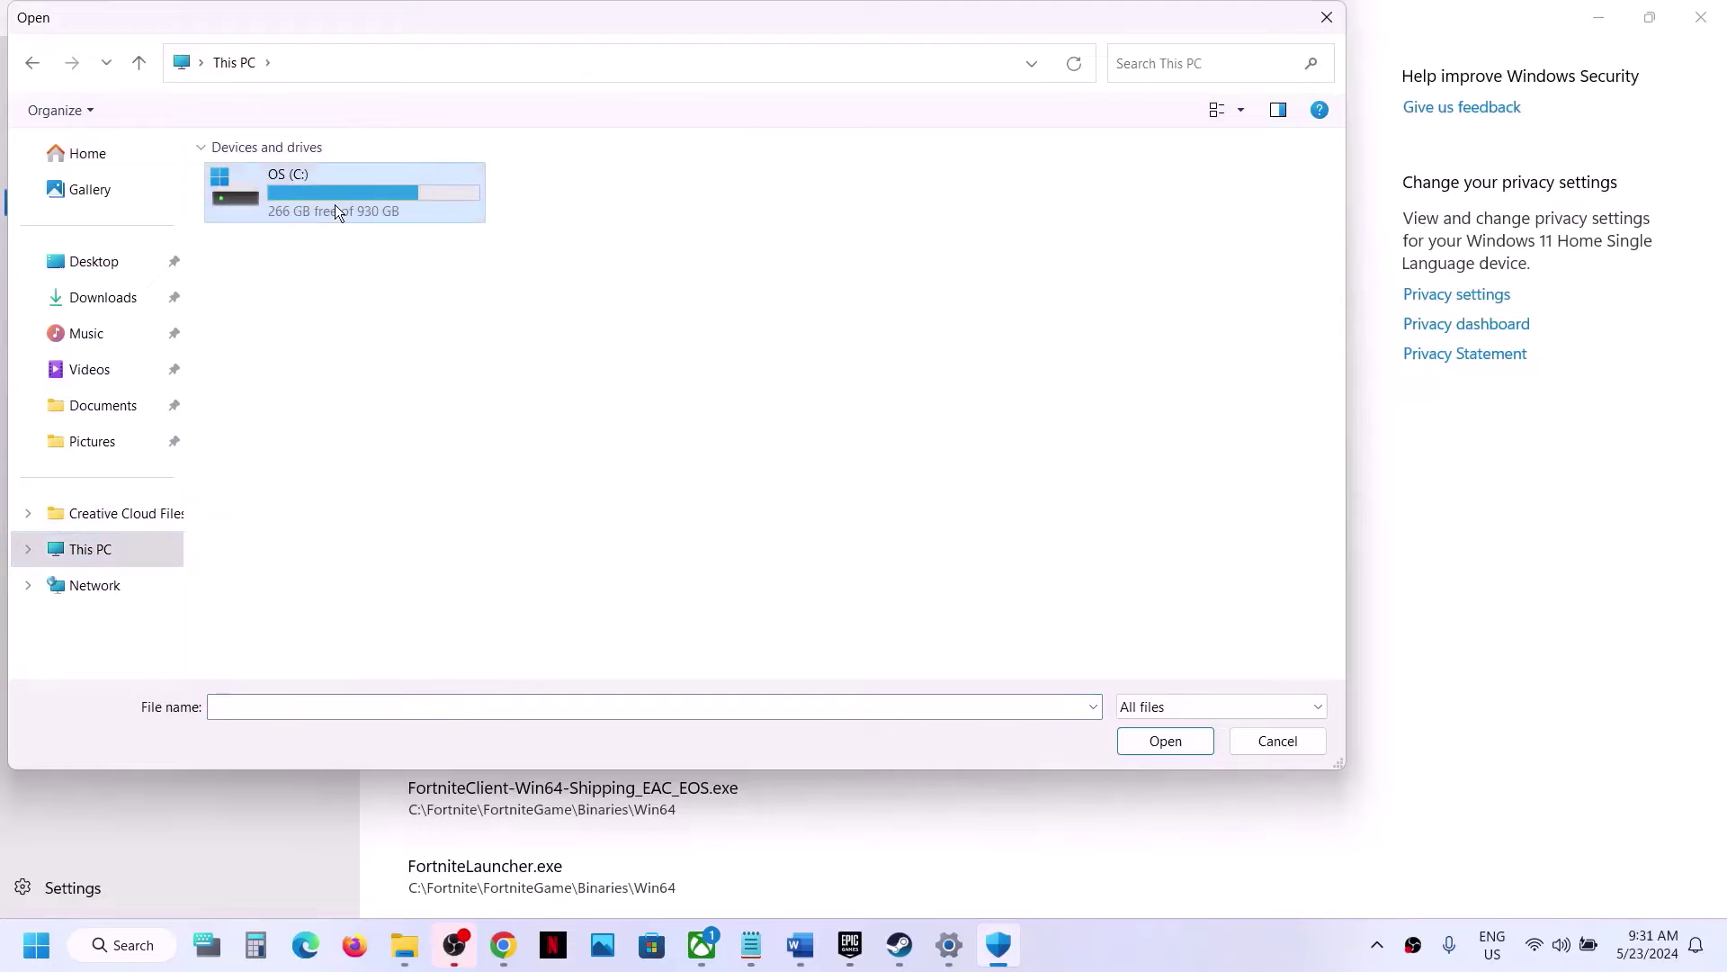
double_click(335, 204)
scroll(374, 428, down, 5)
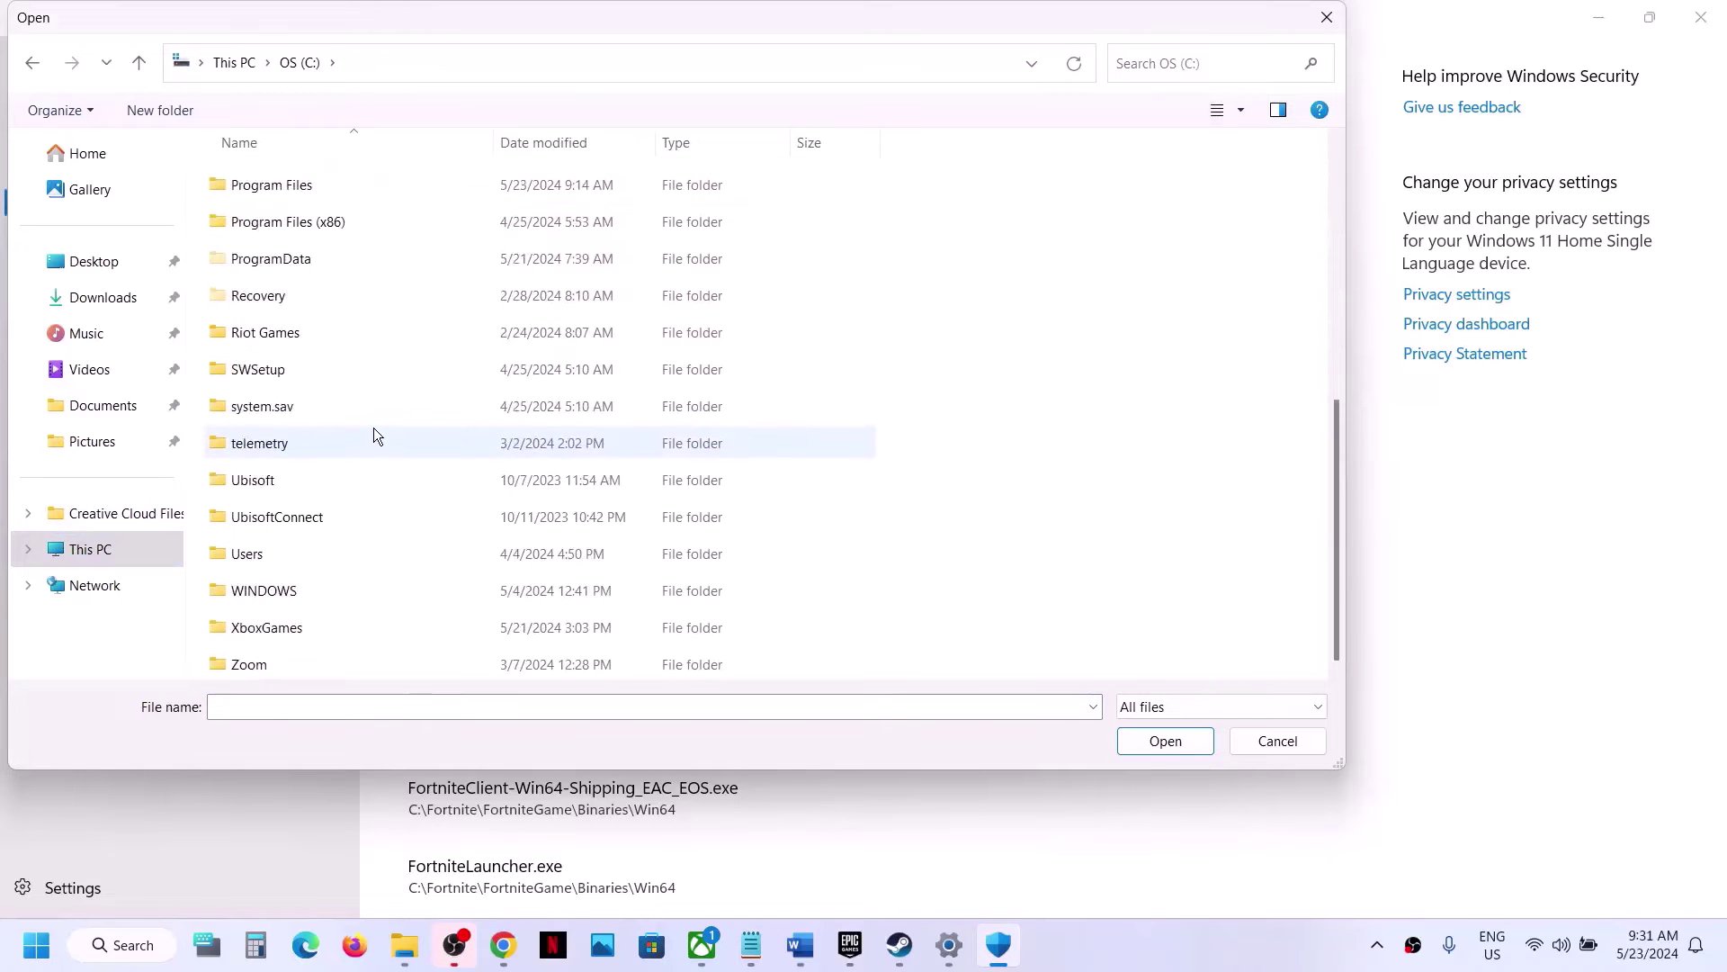
click(347, 228)
double_click(347, 228)
- Browse to the common games folder inside Steam's steamapps folder
scroll(311, 365, down, 10)
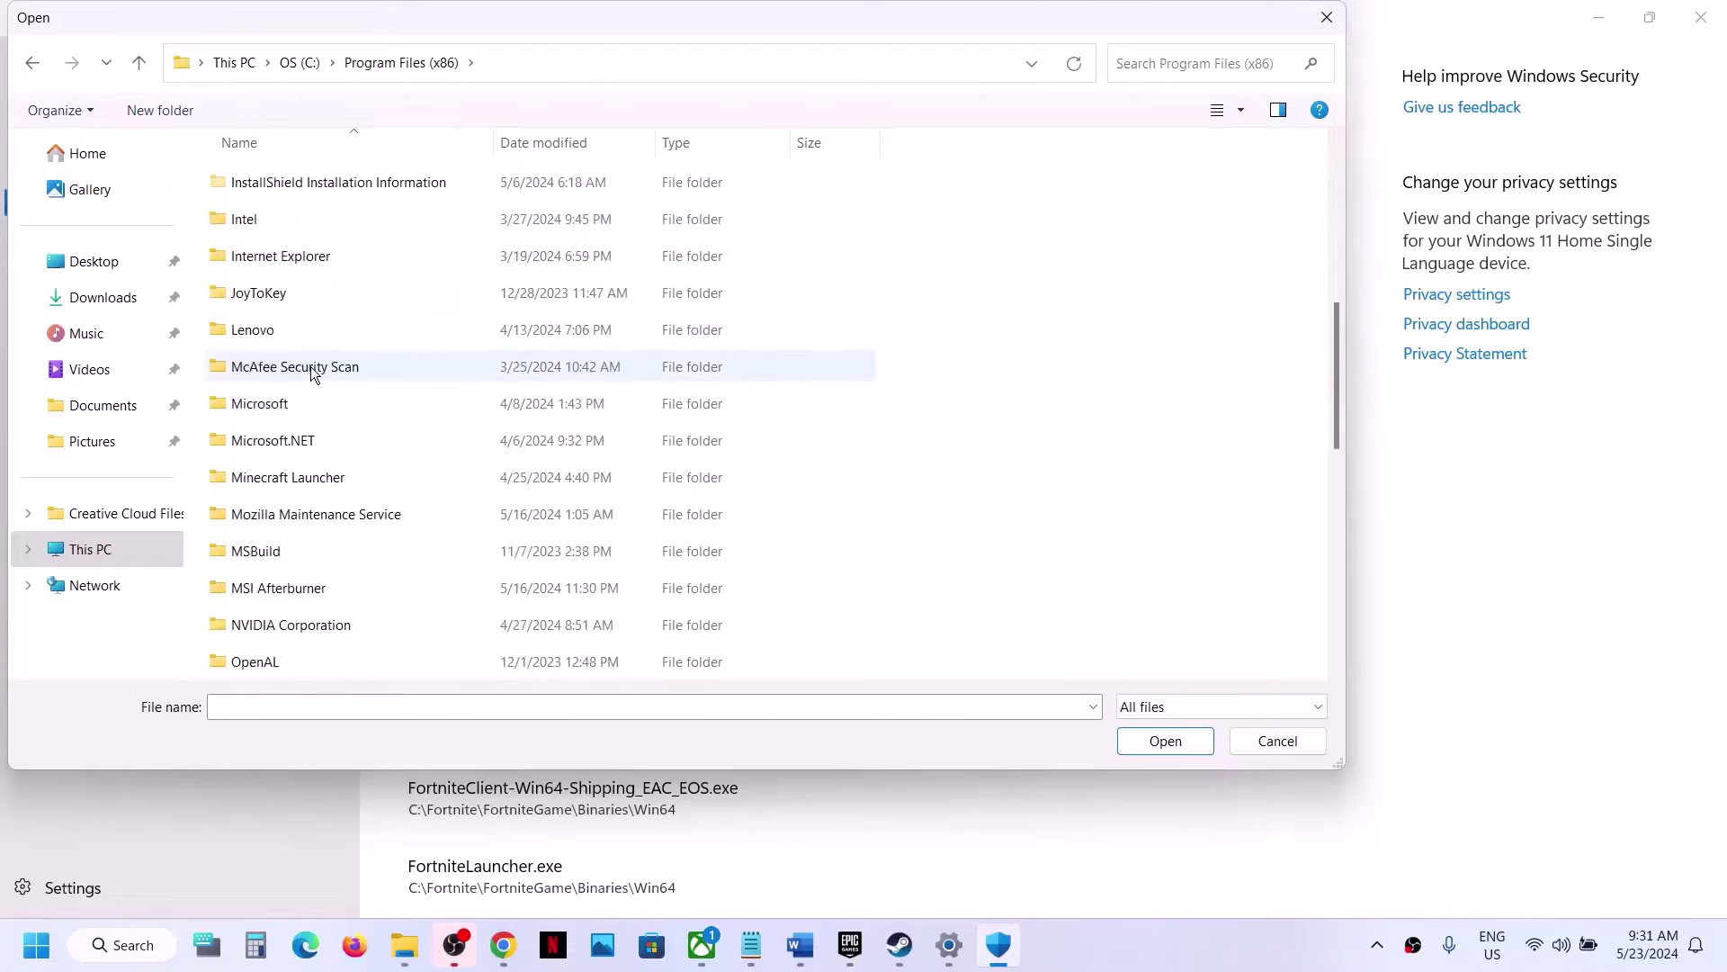
scroll(310, 365, down, 2)
scroll(310, 366, up, 2)
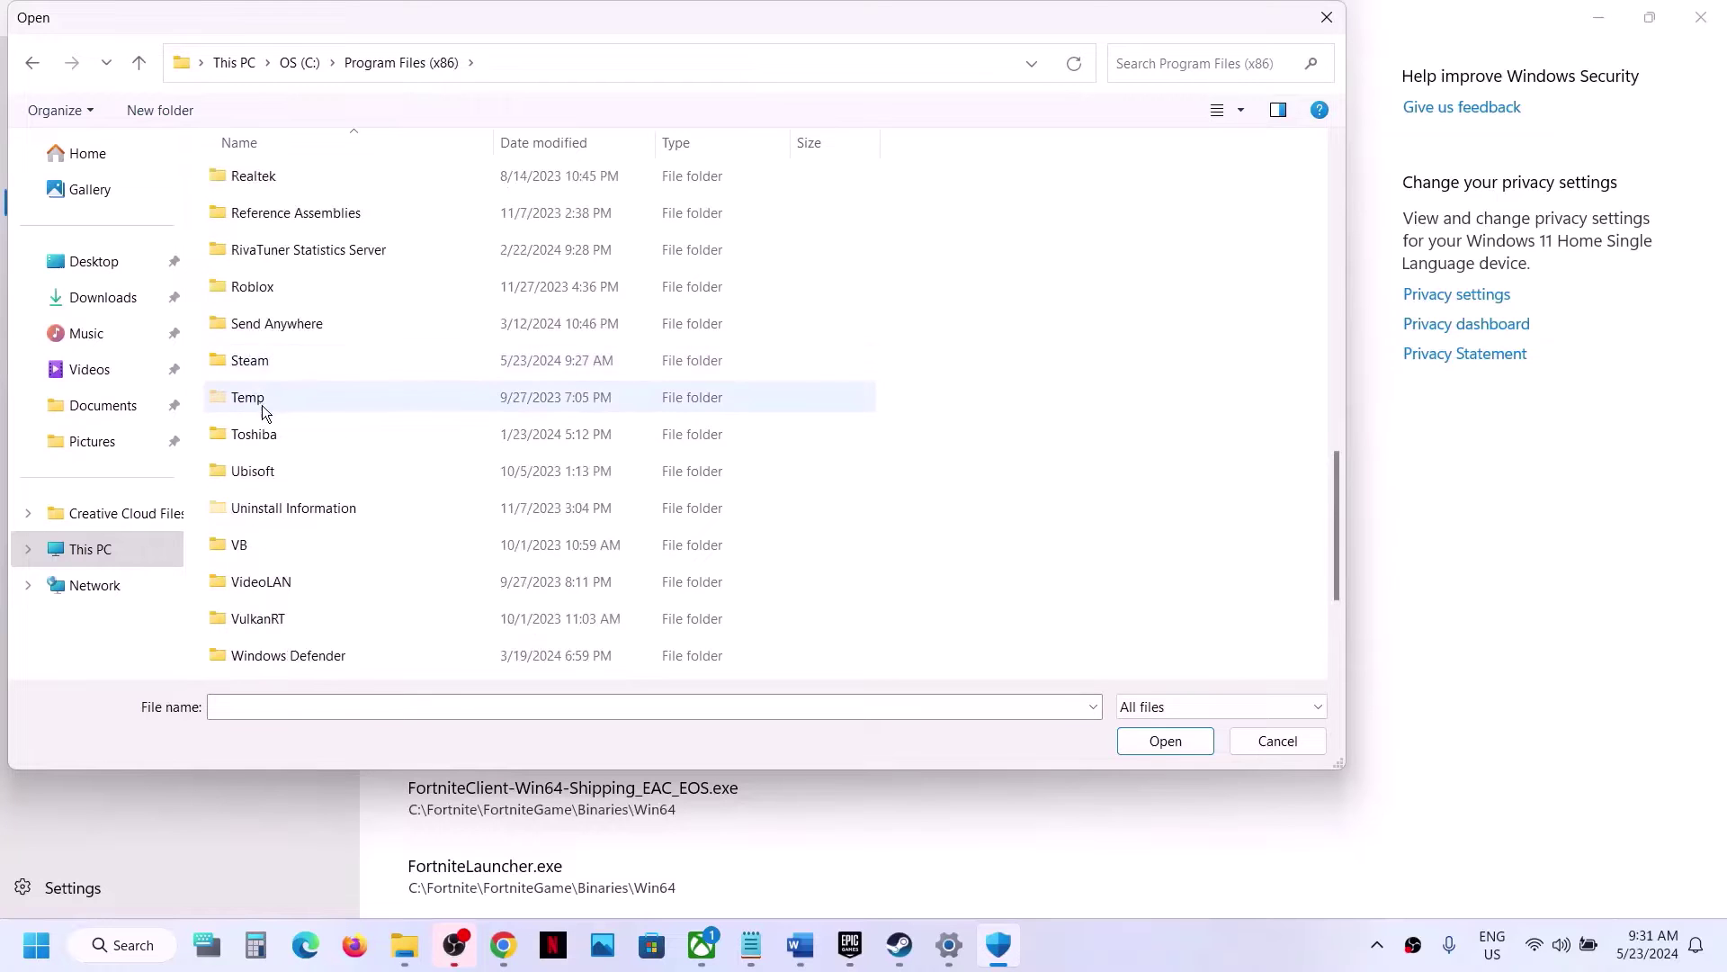
double_click(261, 369)
scroll(358, 309, down, 5)
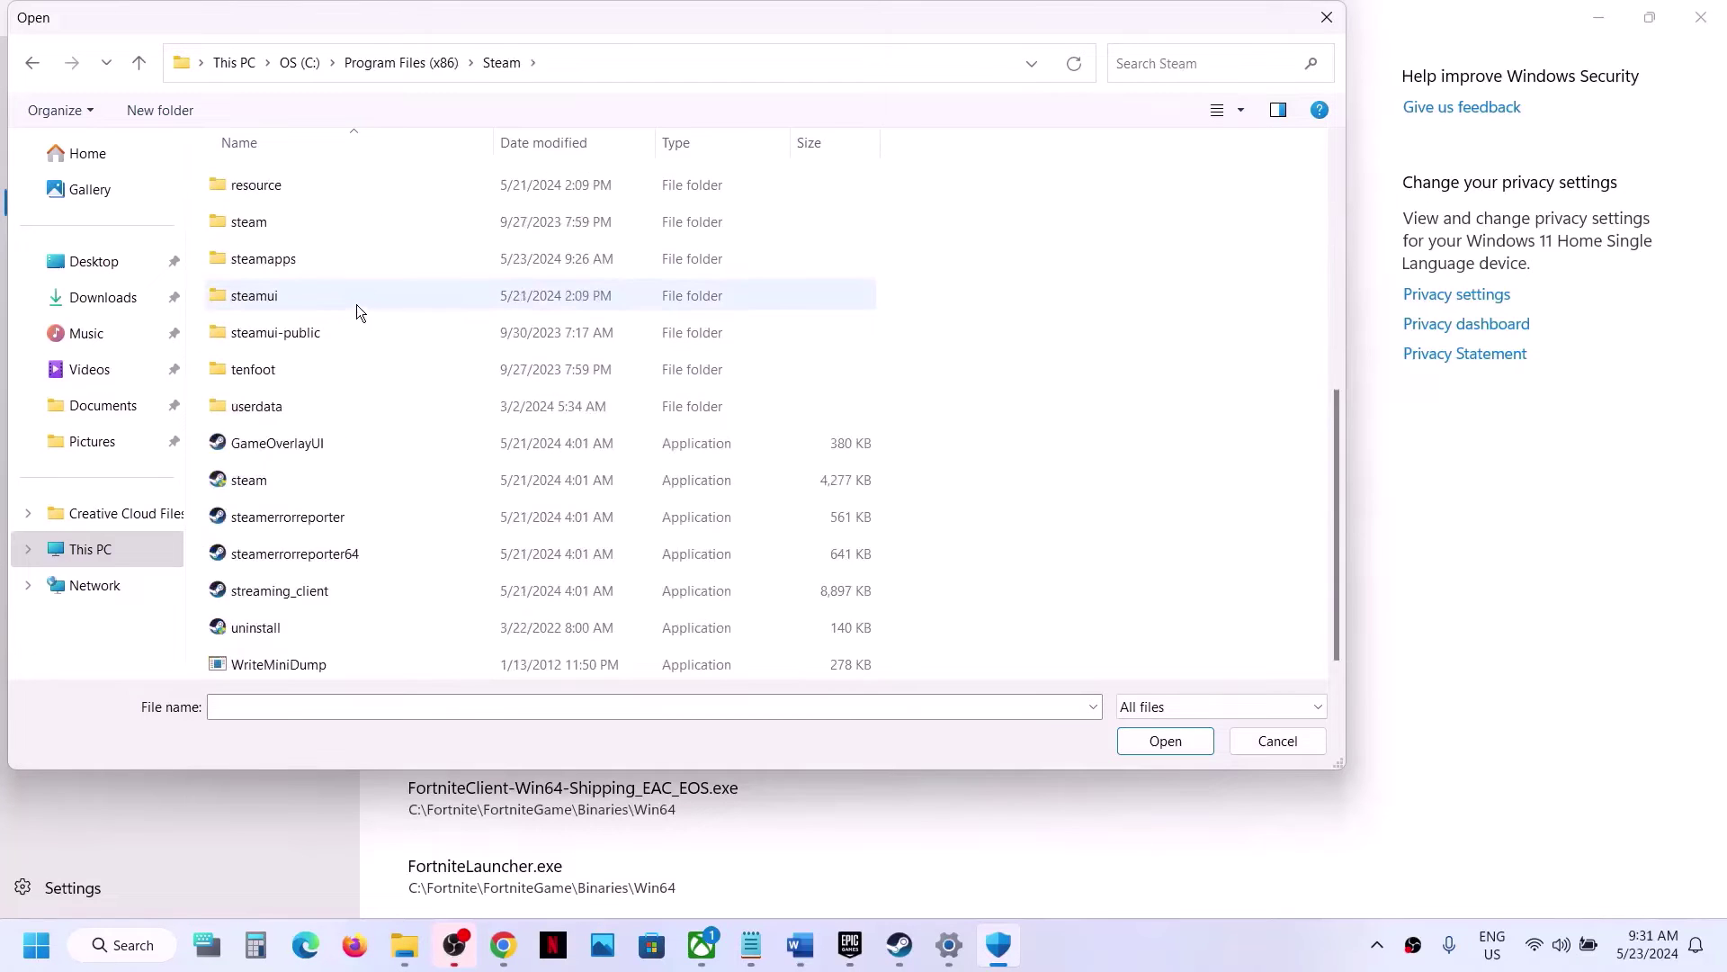
double_click(290, 261)
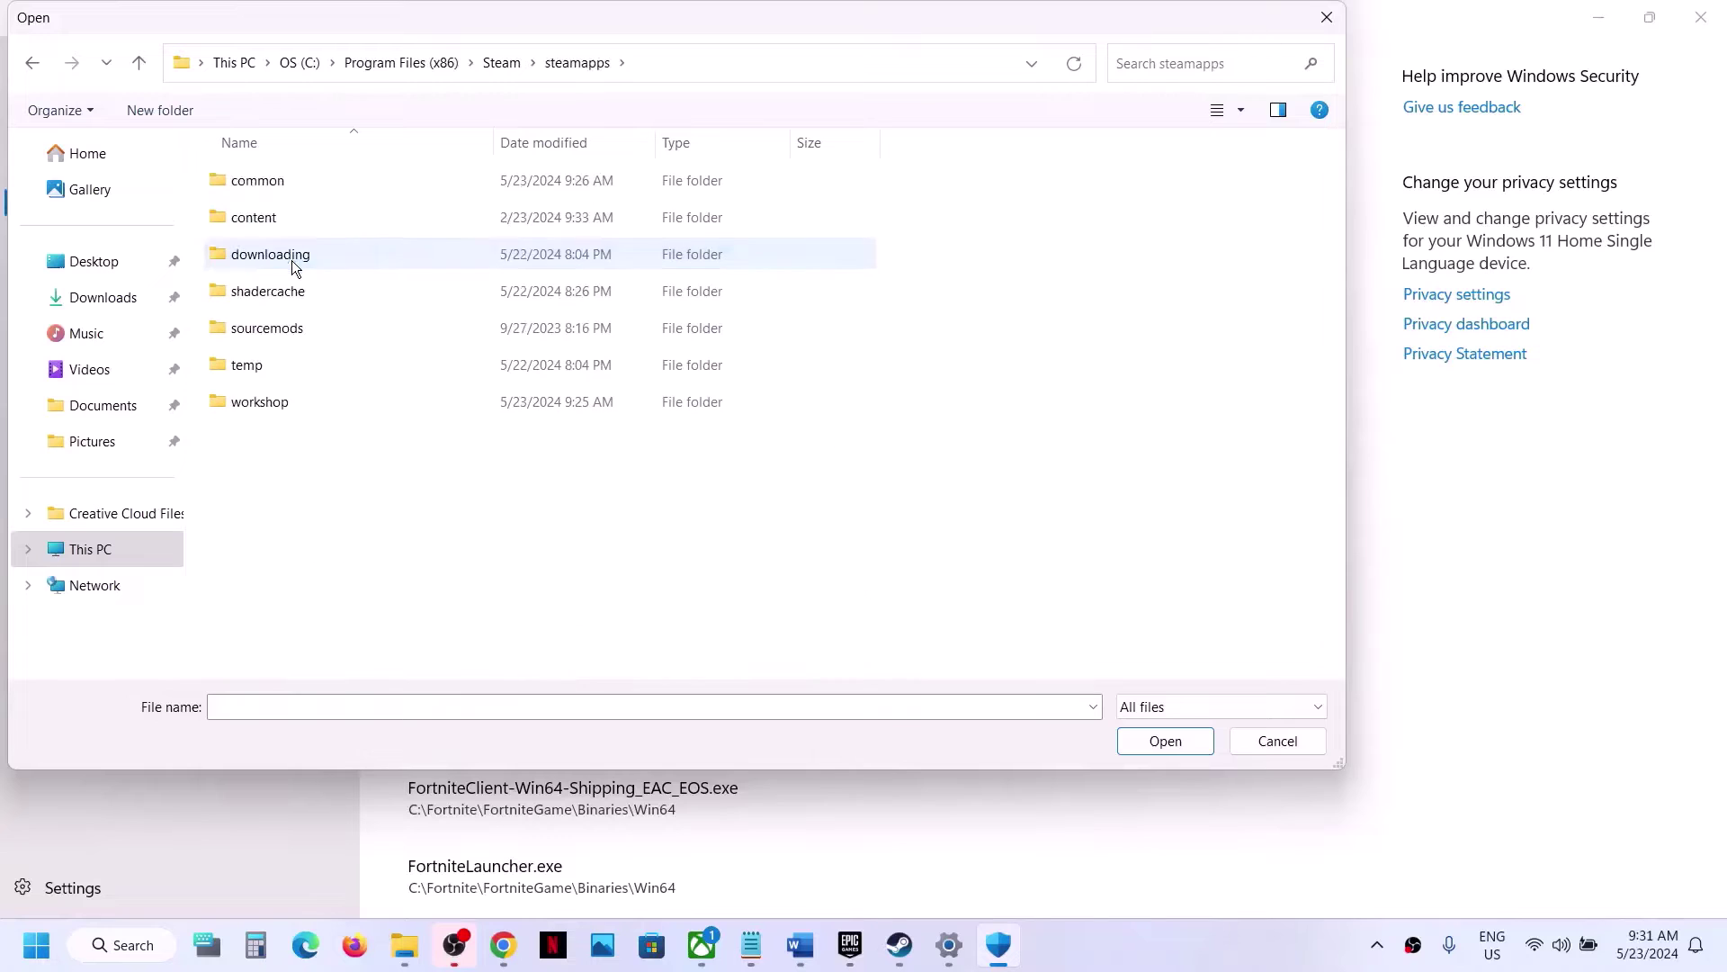
double_click(286, 191)
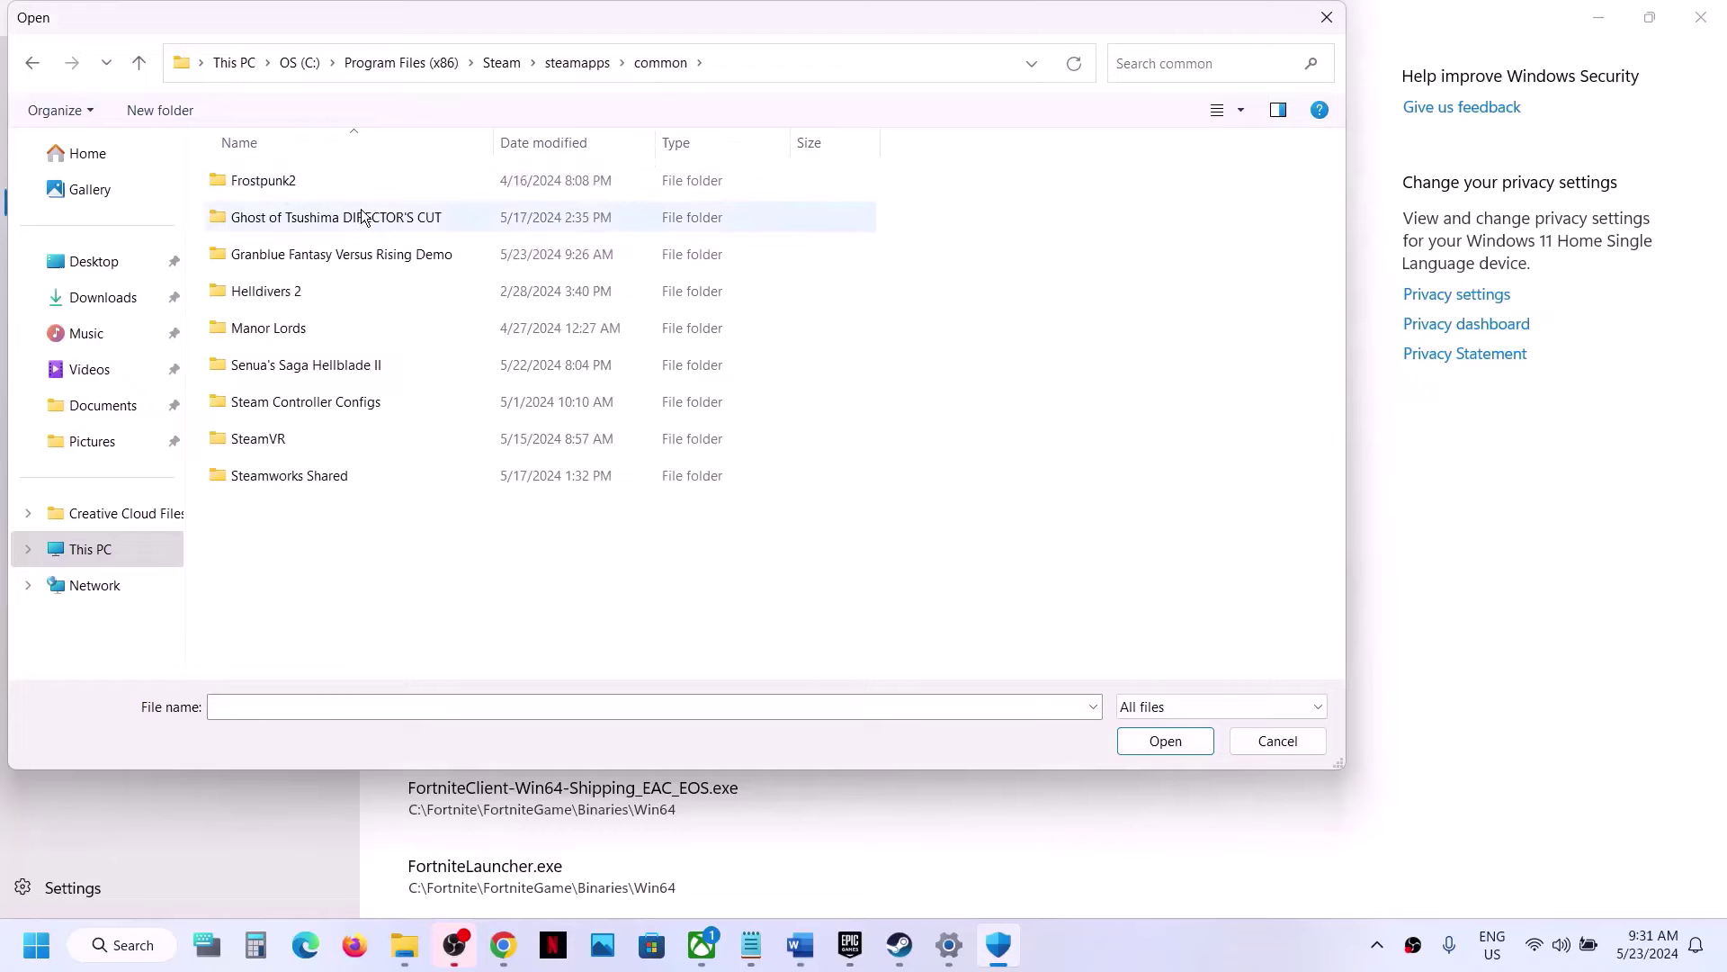
- Add the Hellblade2 application from the Senua's Saga Hellblade II folder to the controlled folder access allowed apps
click(299, 370)
double_click(299, 370)
click(290, 255)
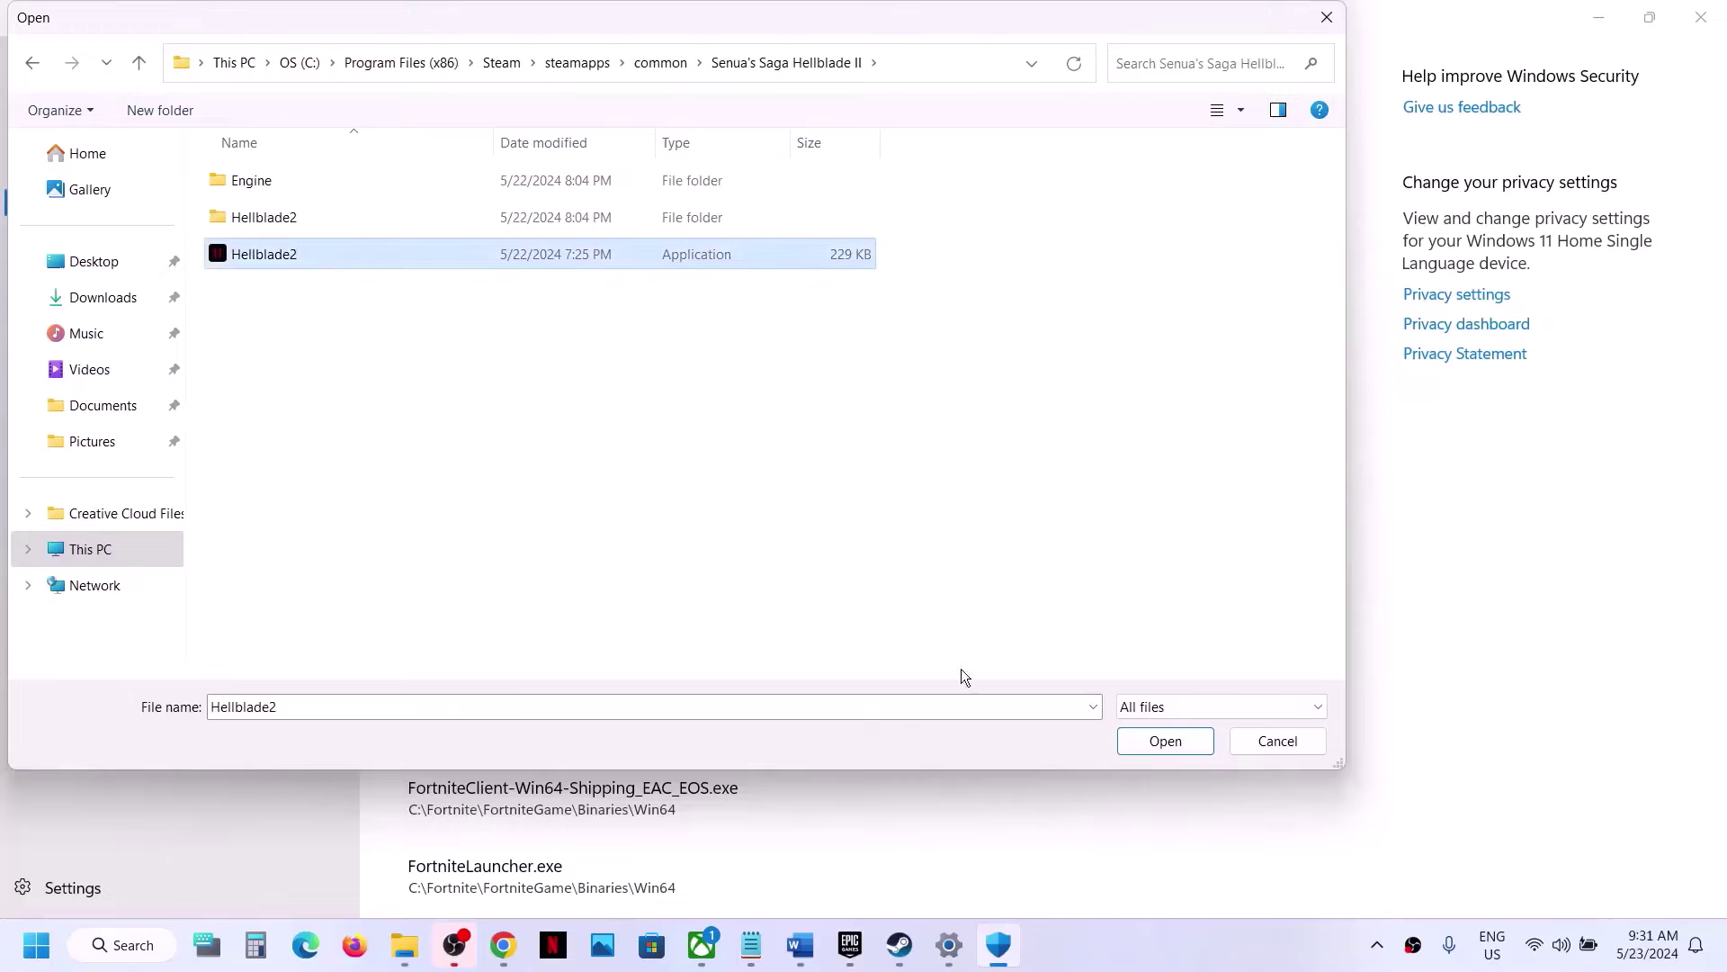
click(1175, 750)
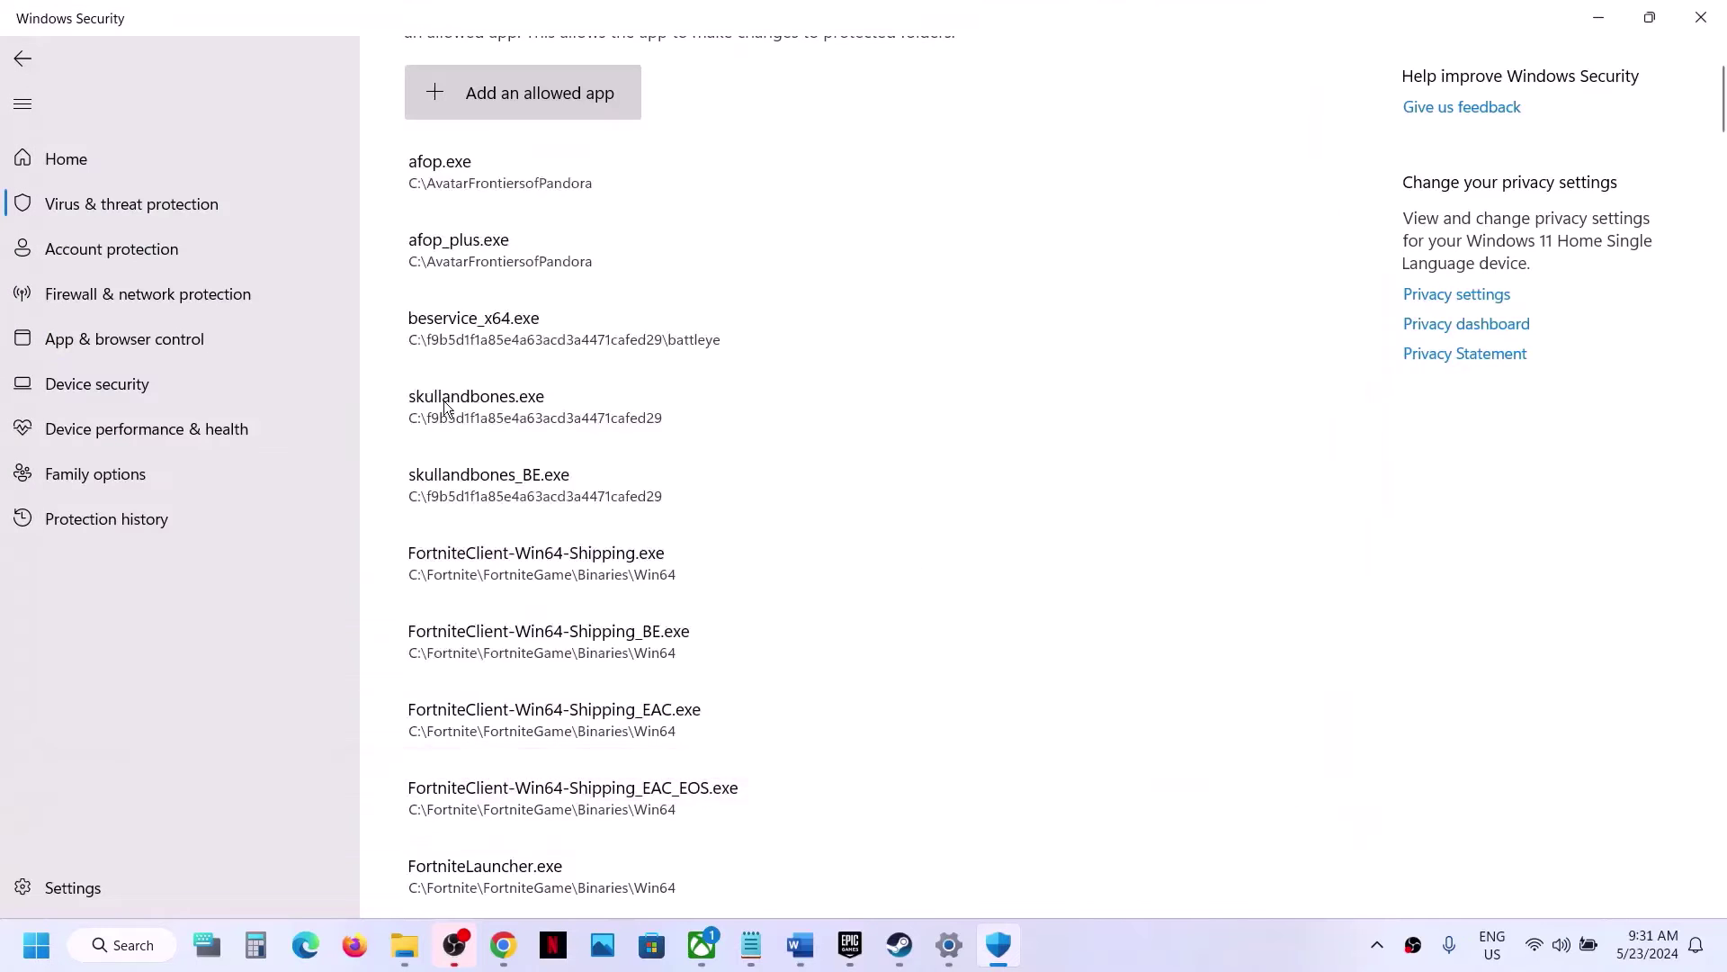
- Add Hellblade2-Win64-Shipping from Hellblade2\Binaries\Win64 to the controlled folder access allowed apps
click(547, 106)
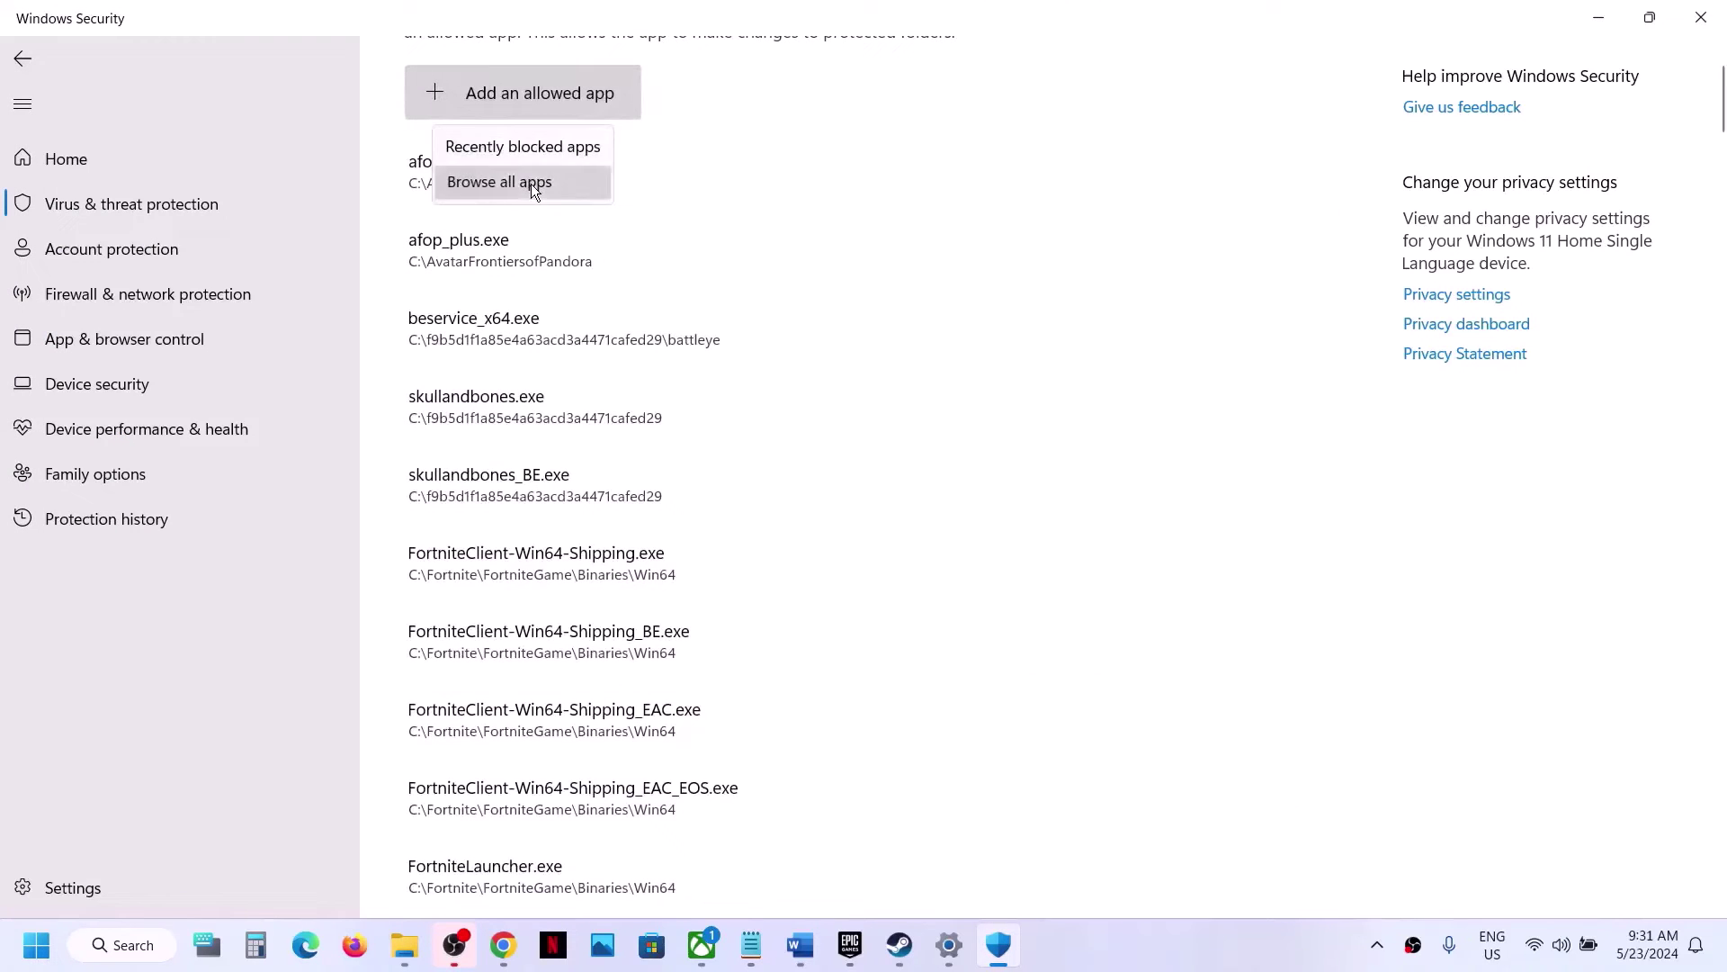
click(531, 183)
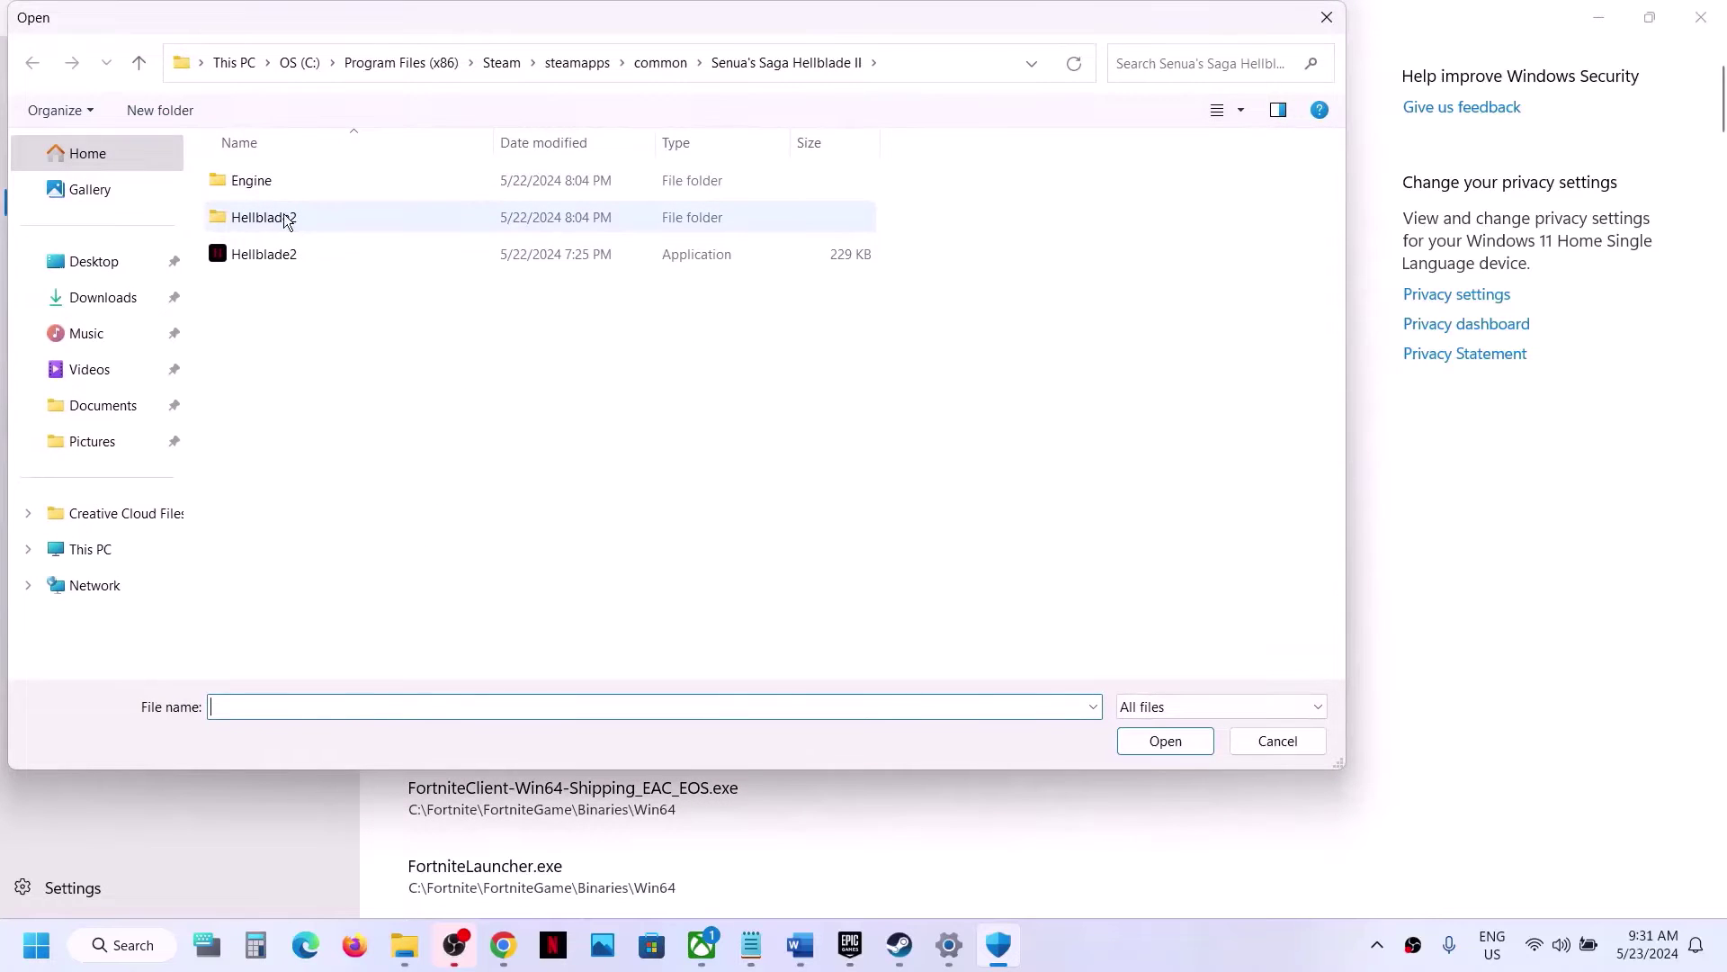
double_click(284, 218)
double_click(276, 183)
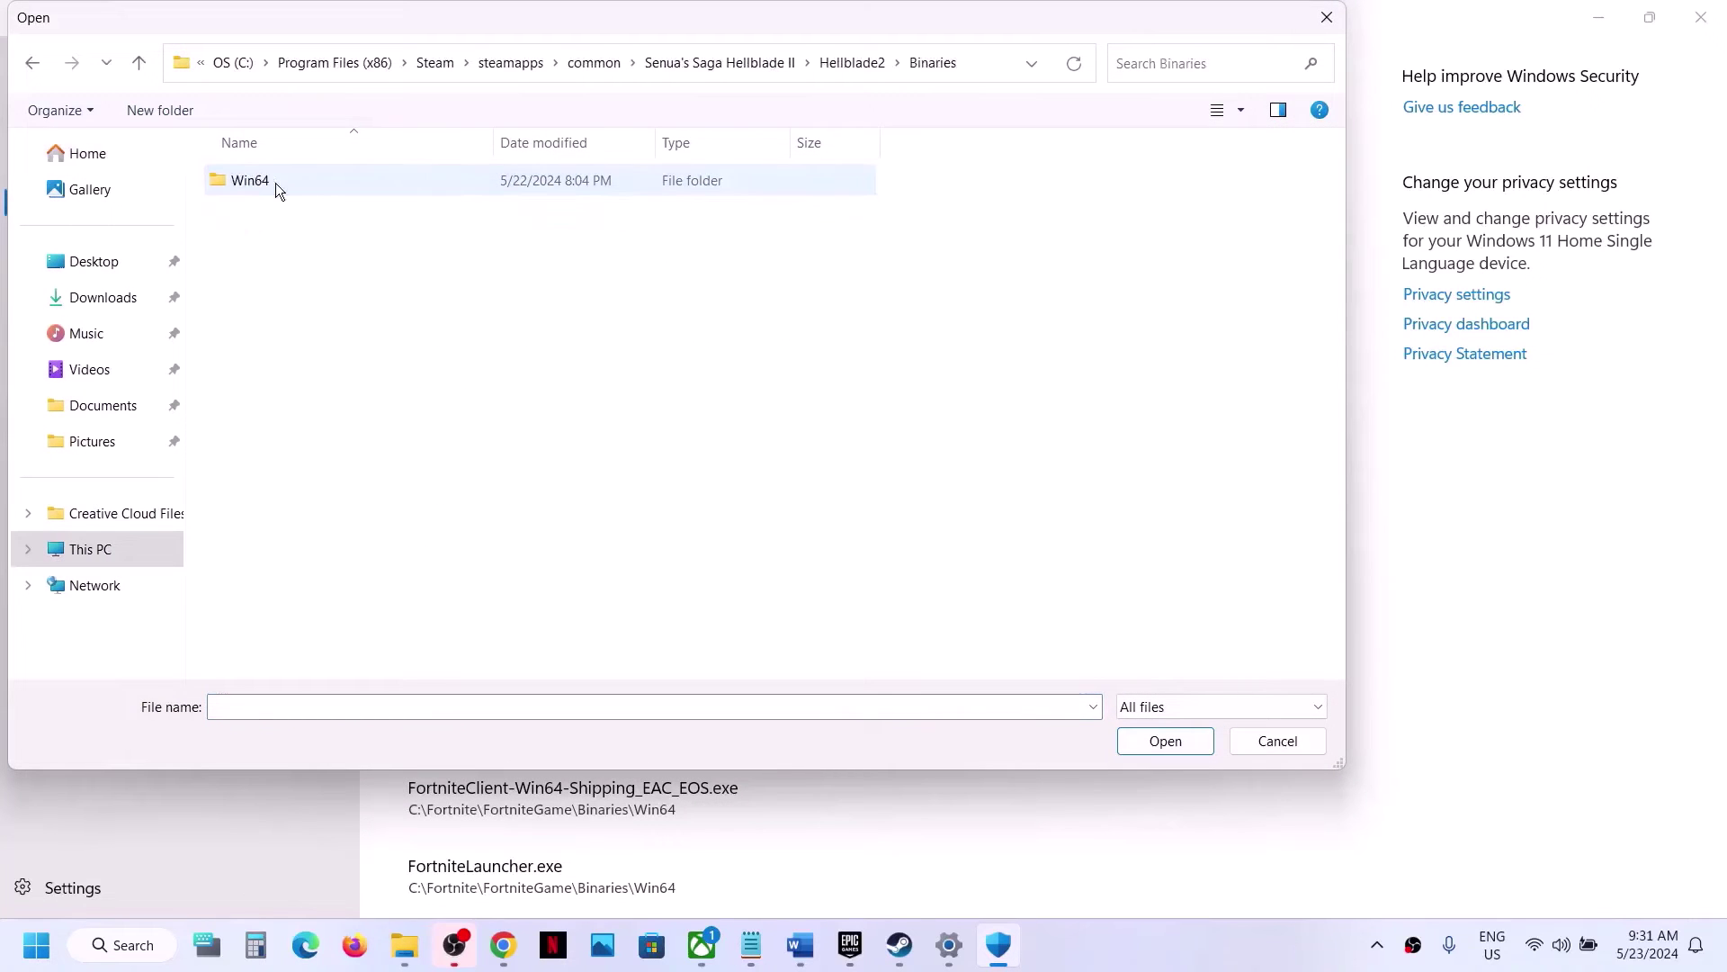
double_click(275, 182)
click(288, 293)
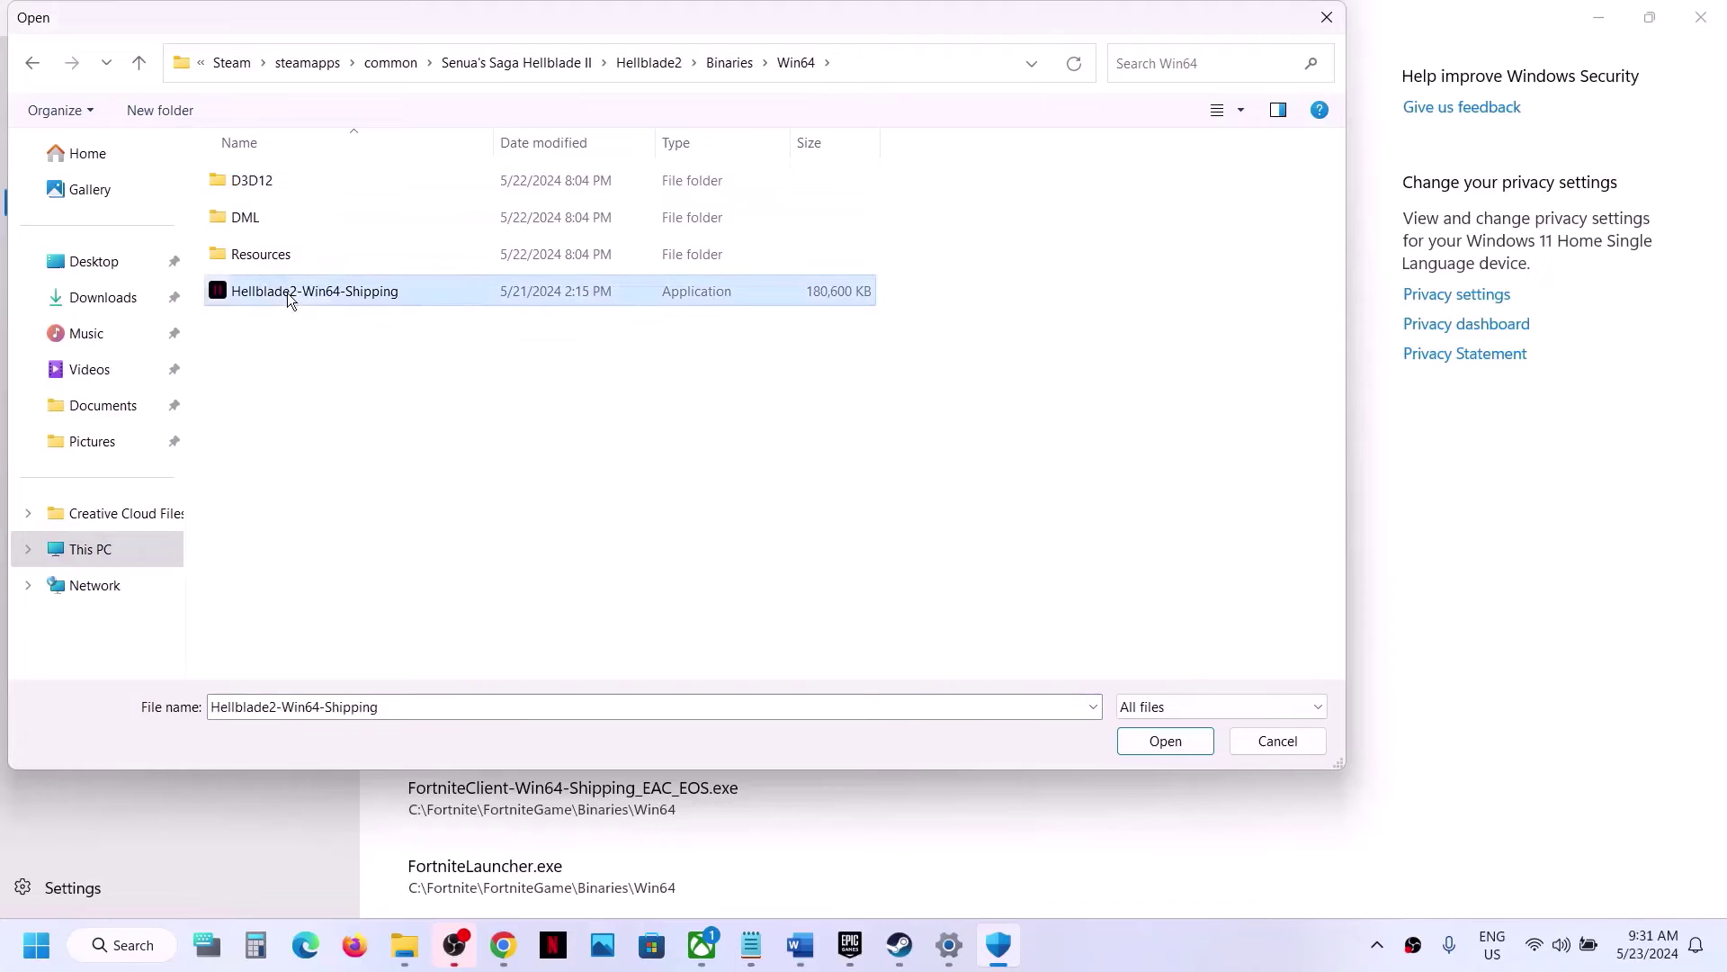
click(1166, 740)
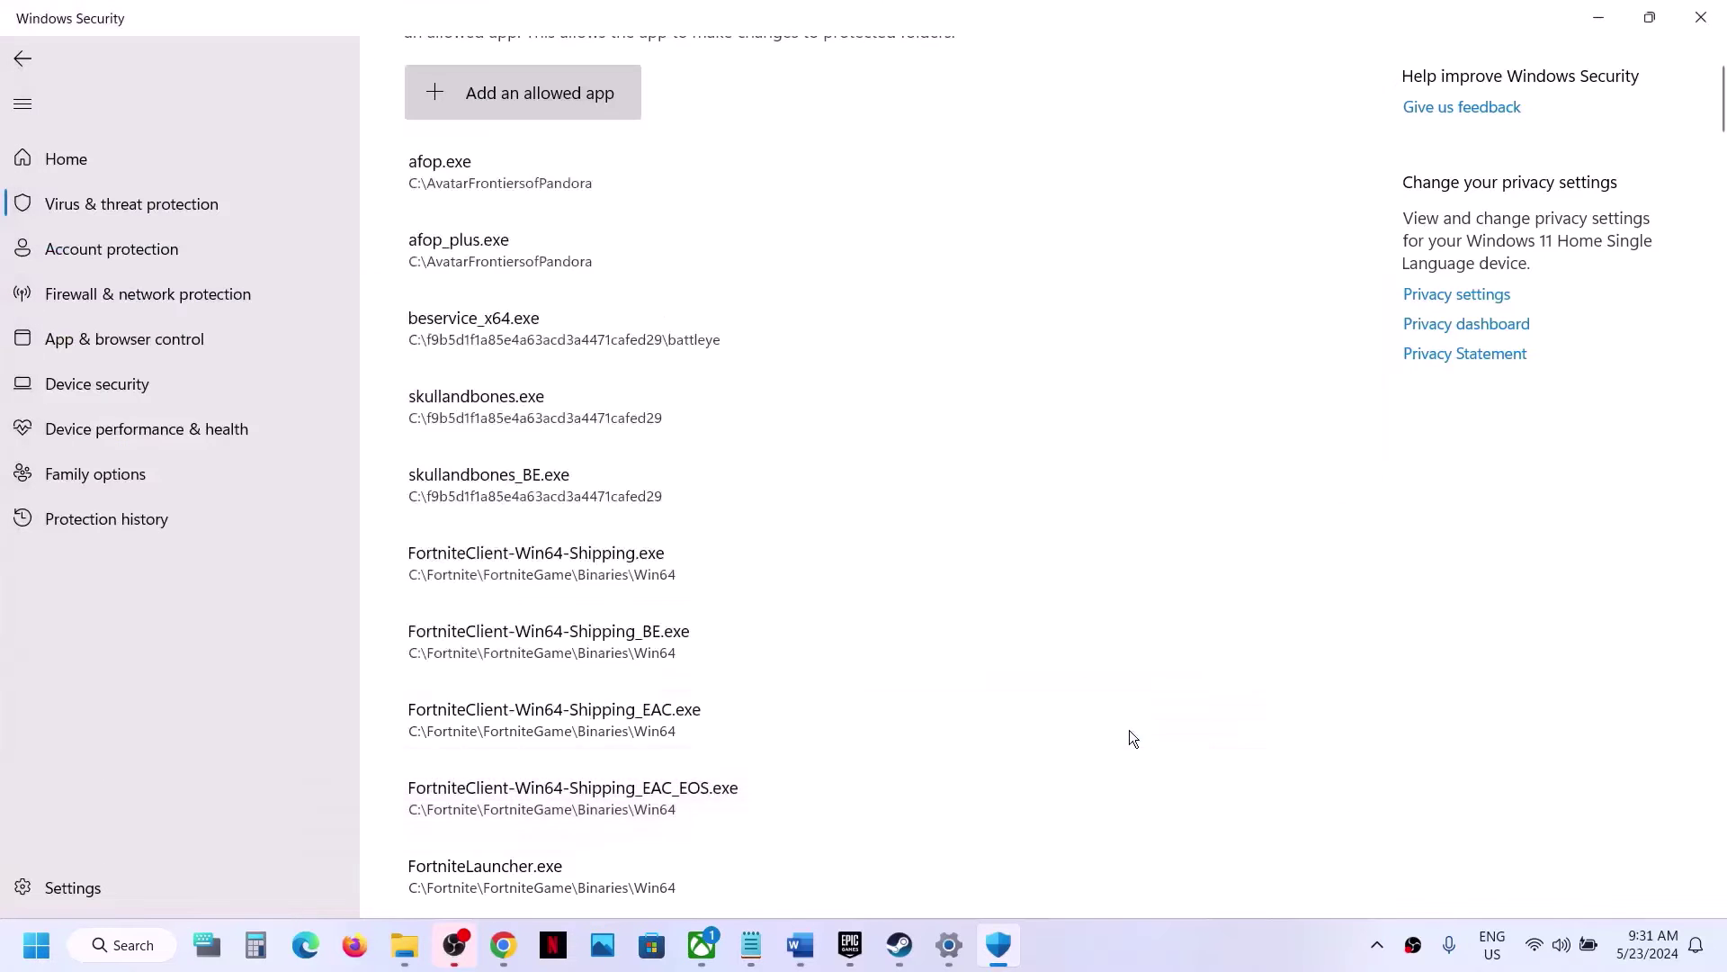
- Open Windows Defender Firewall's allowed apps list from Control Panel and unlock its settings for changes
click(30, 959)
text(control p)
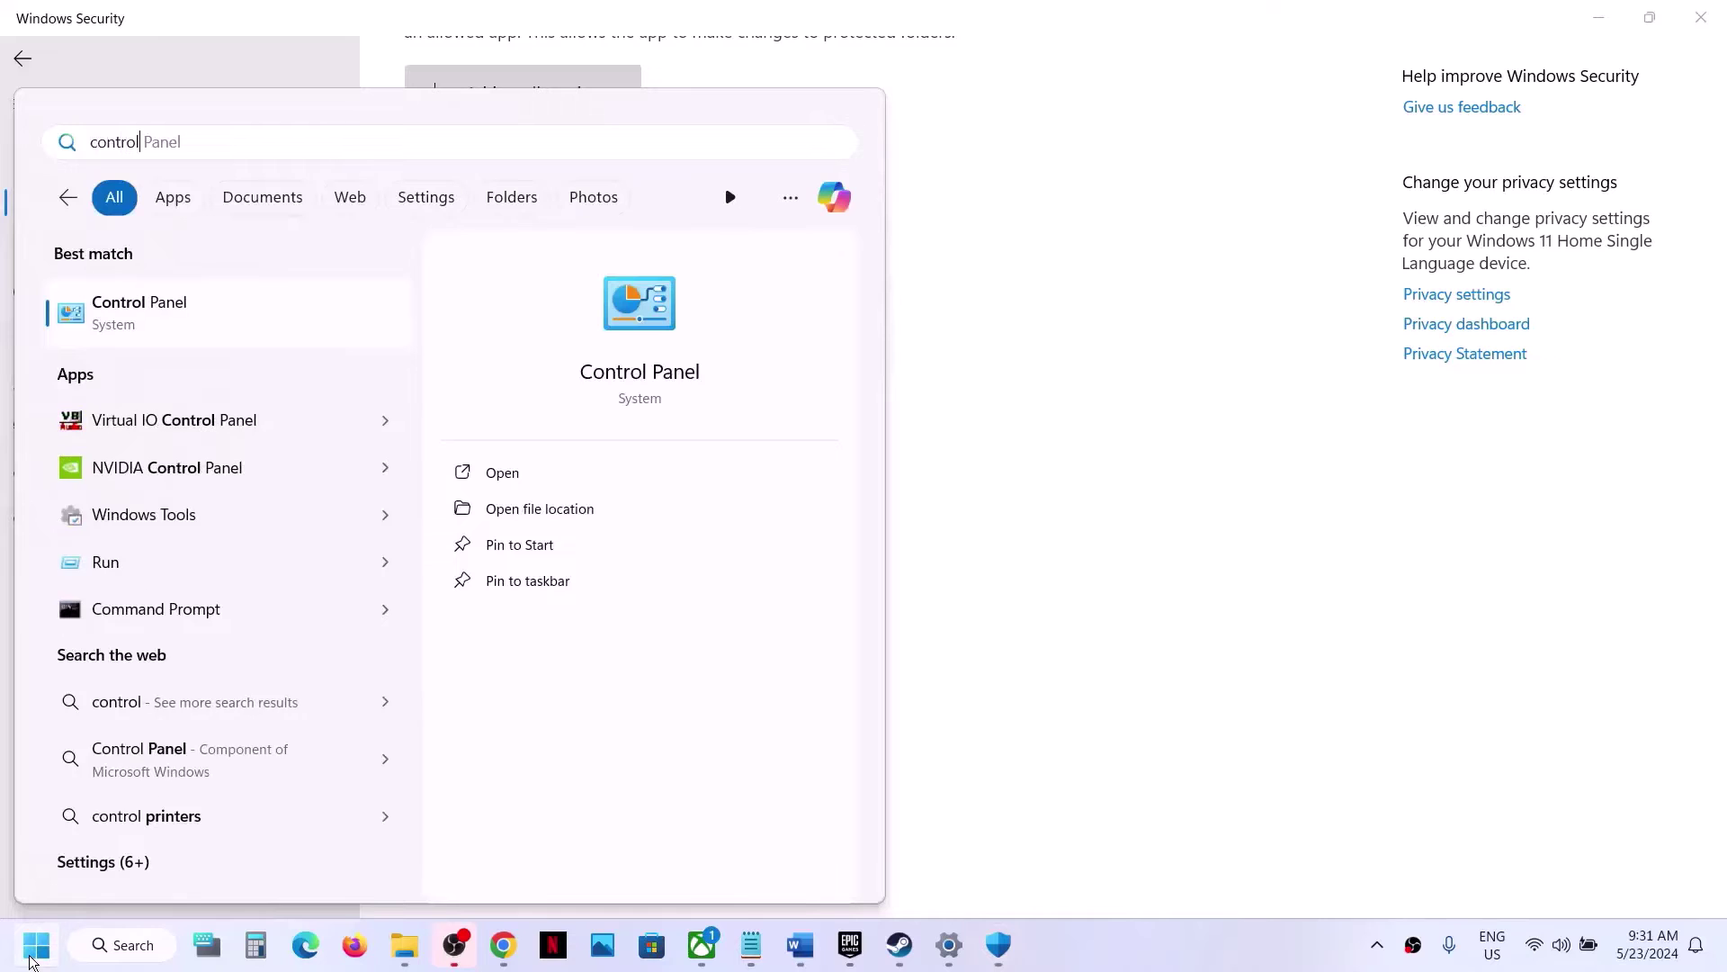
key(Return)
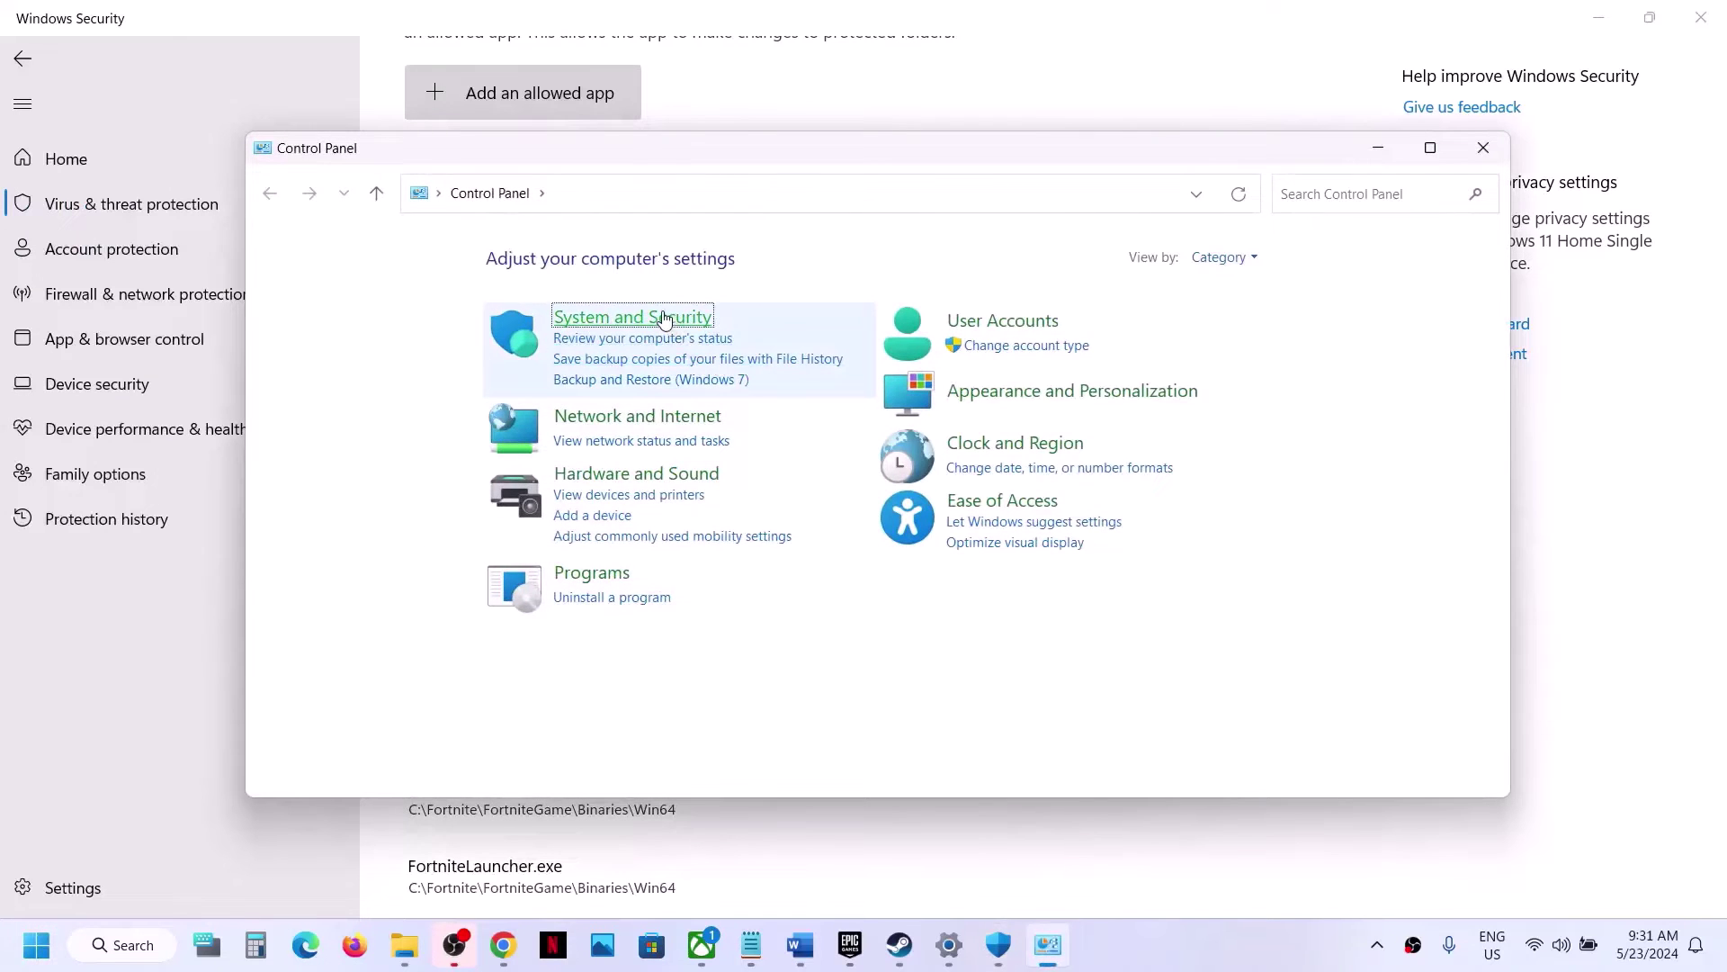
click(664, 318)
click(633, 341)
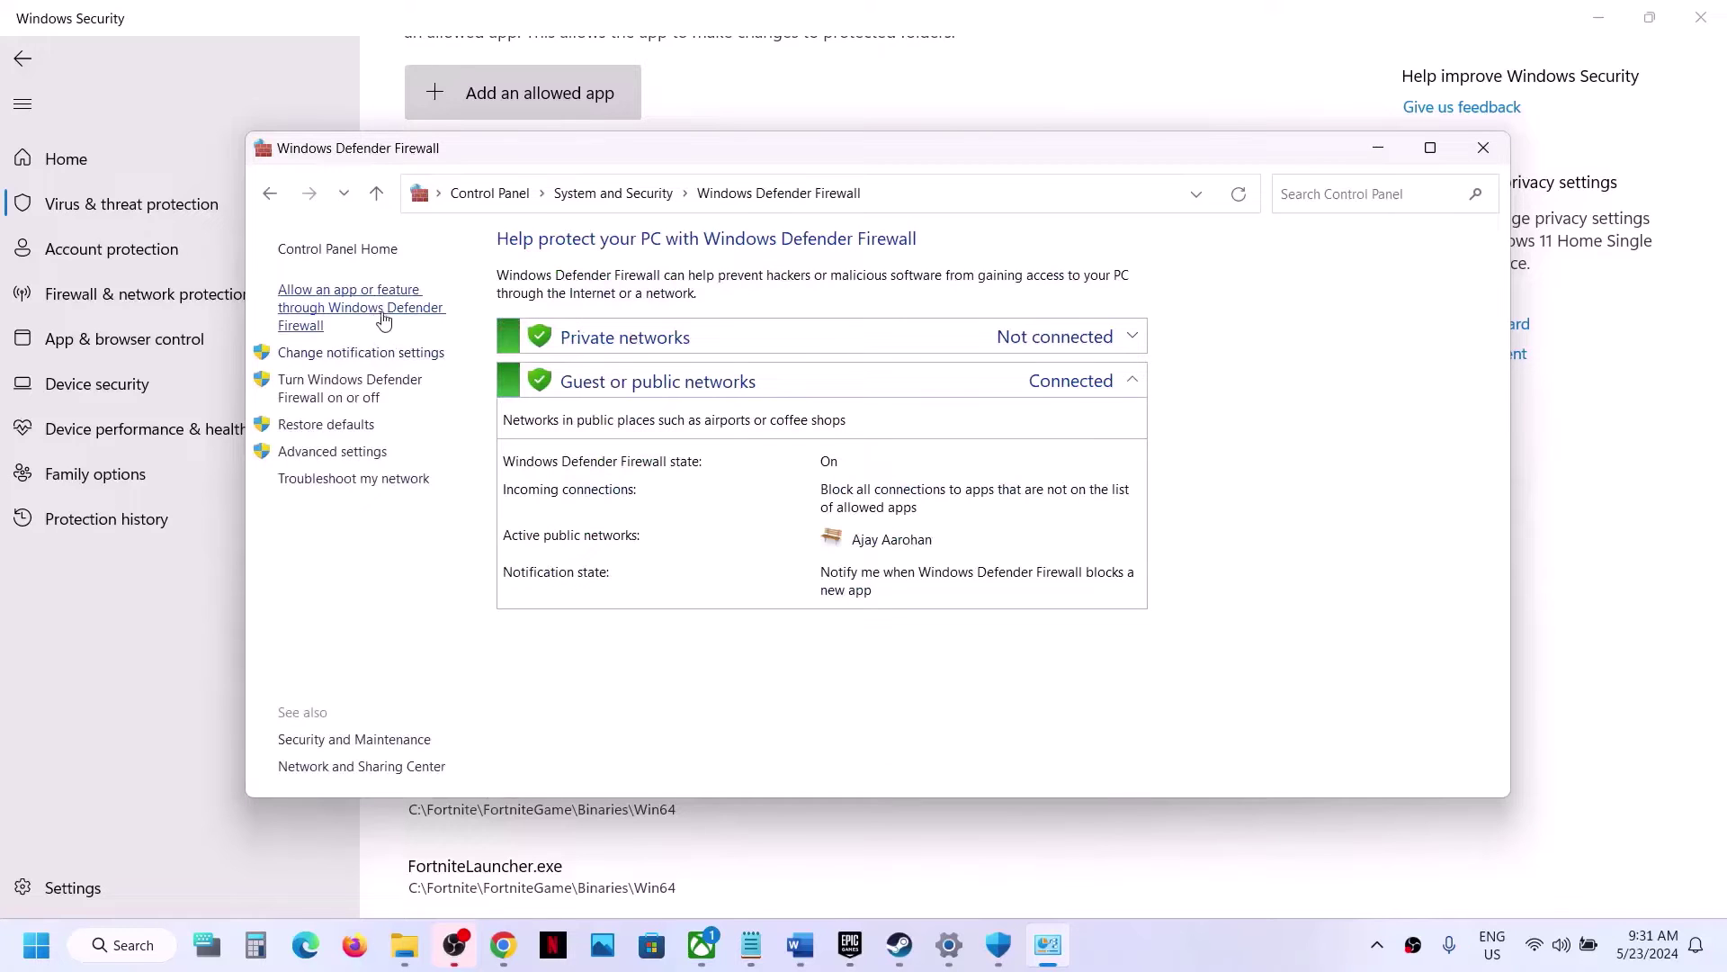
click(376, 314)
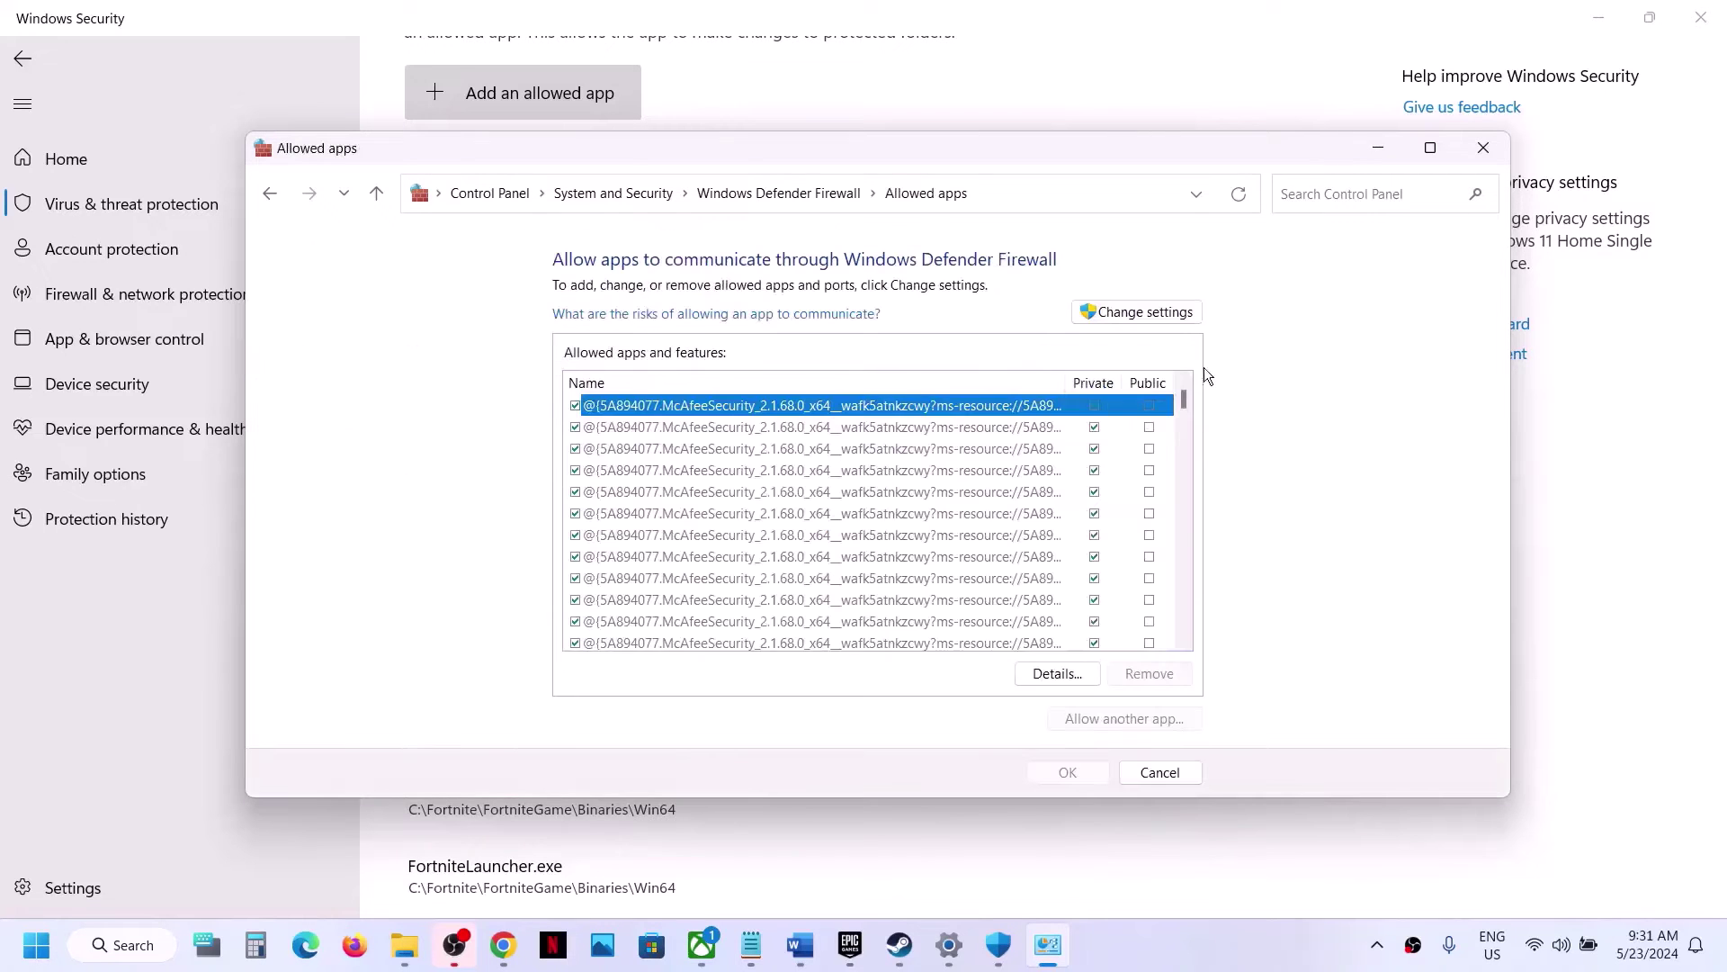
click(1181, 315)
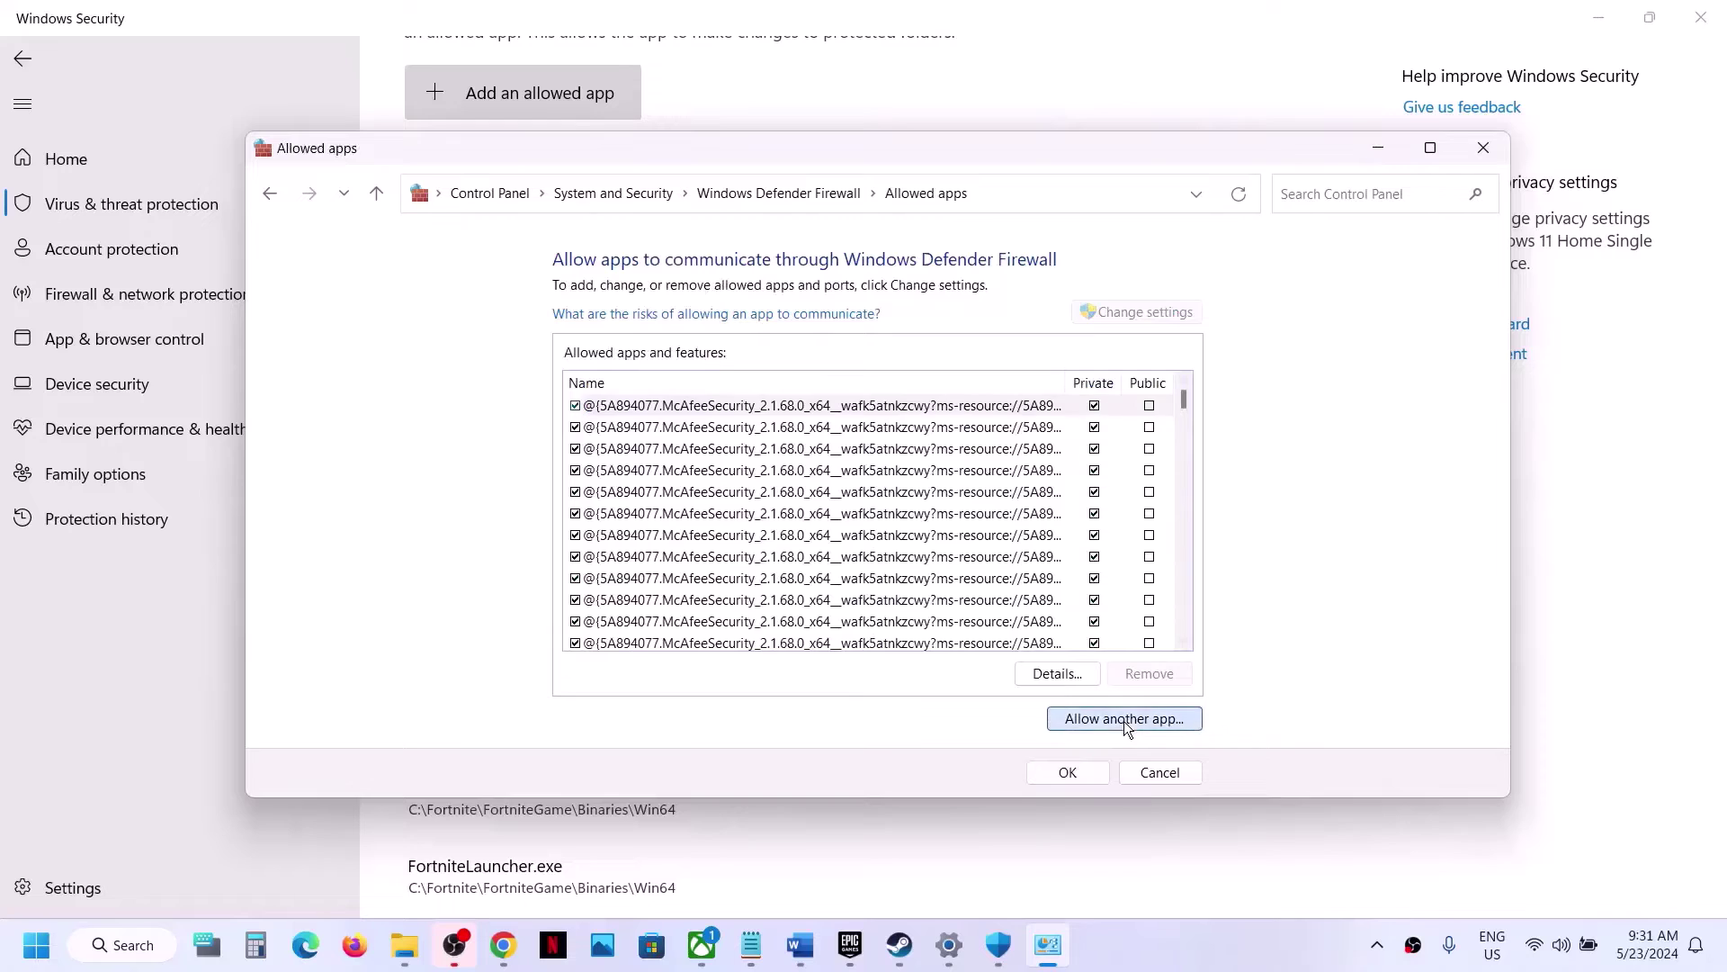
- Try to add the Hellblade2 application from Steam's Senua's Saga Hellblade II folder to the firewall's allowed apps
click(1125, 721)
click(1020, 588)
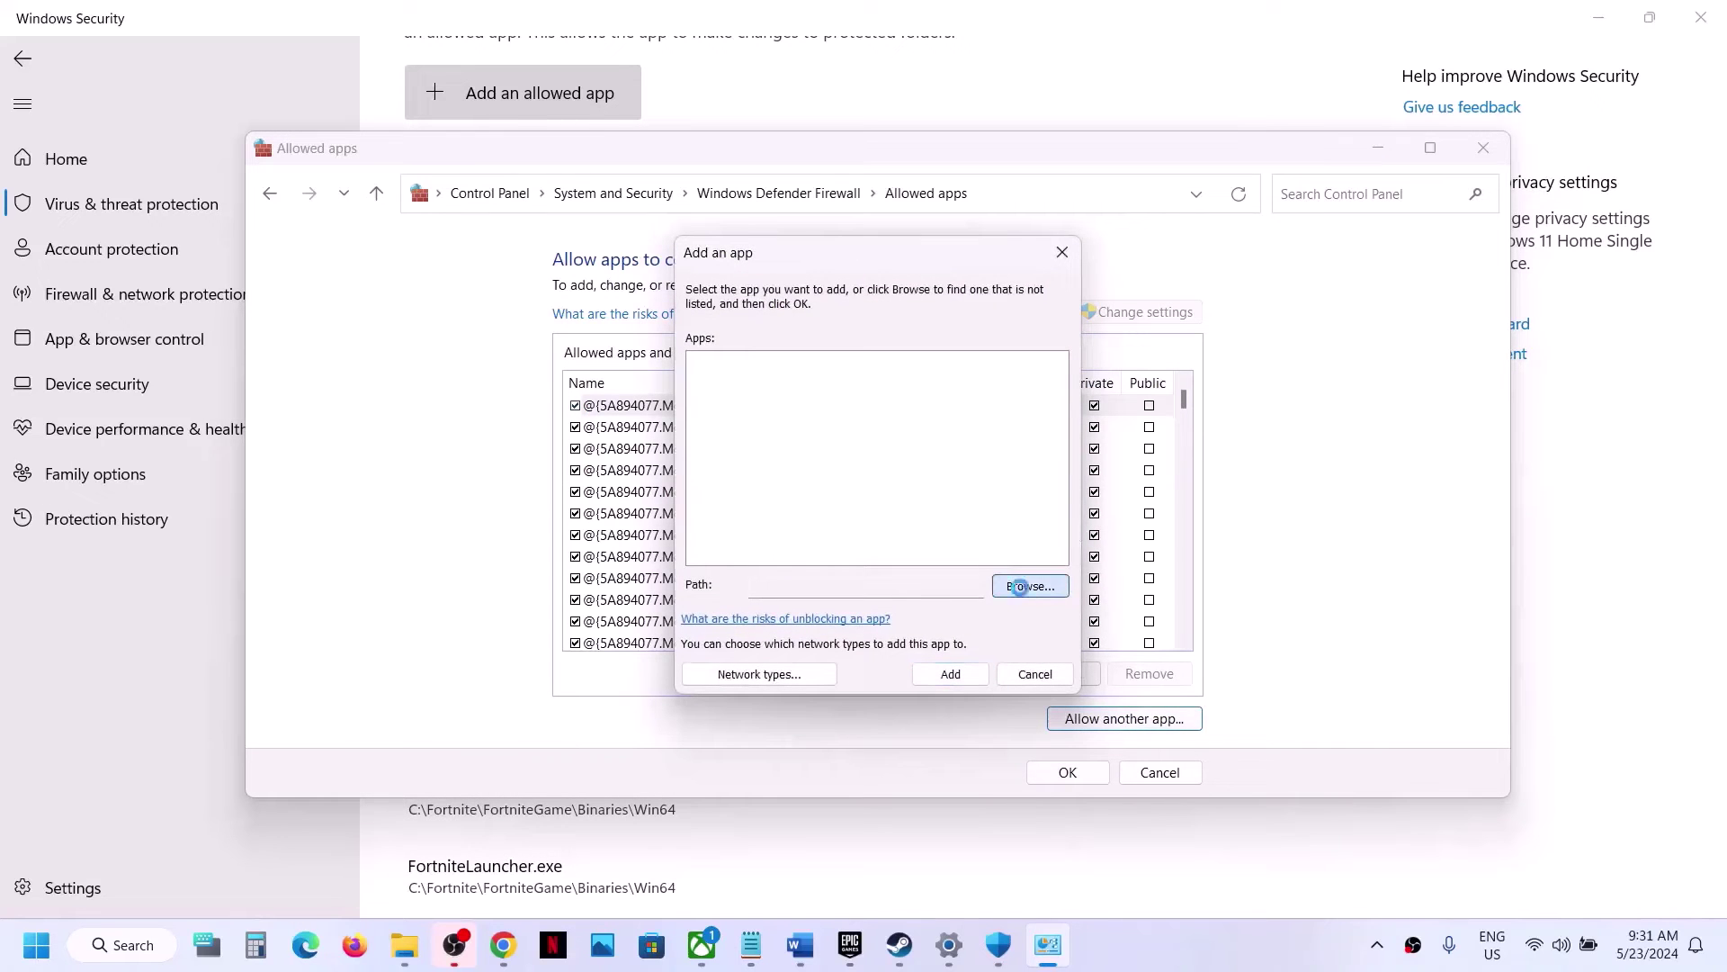
click(905, 333)
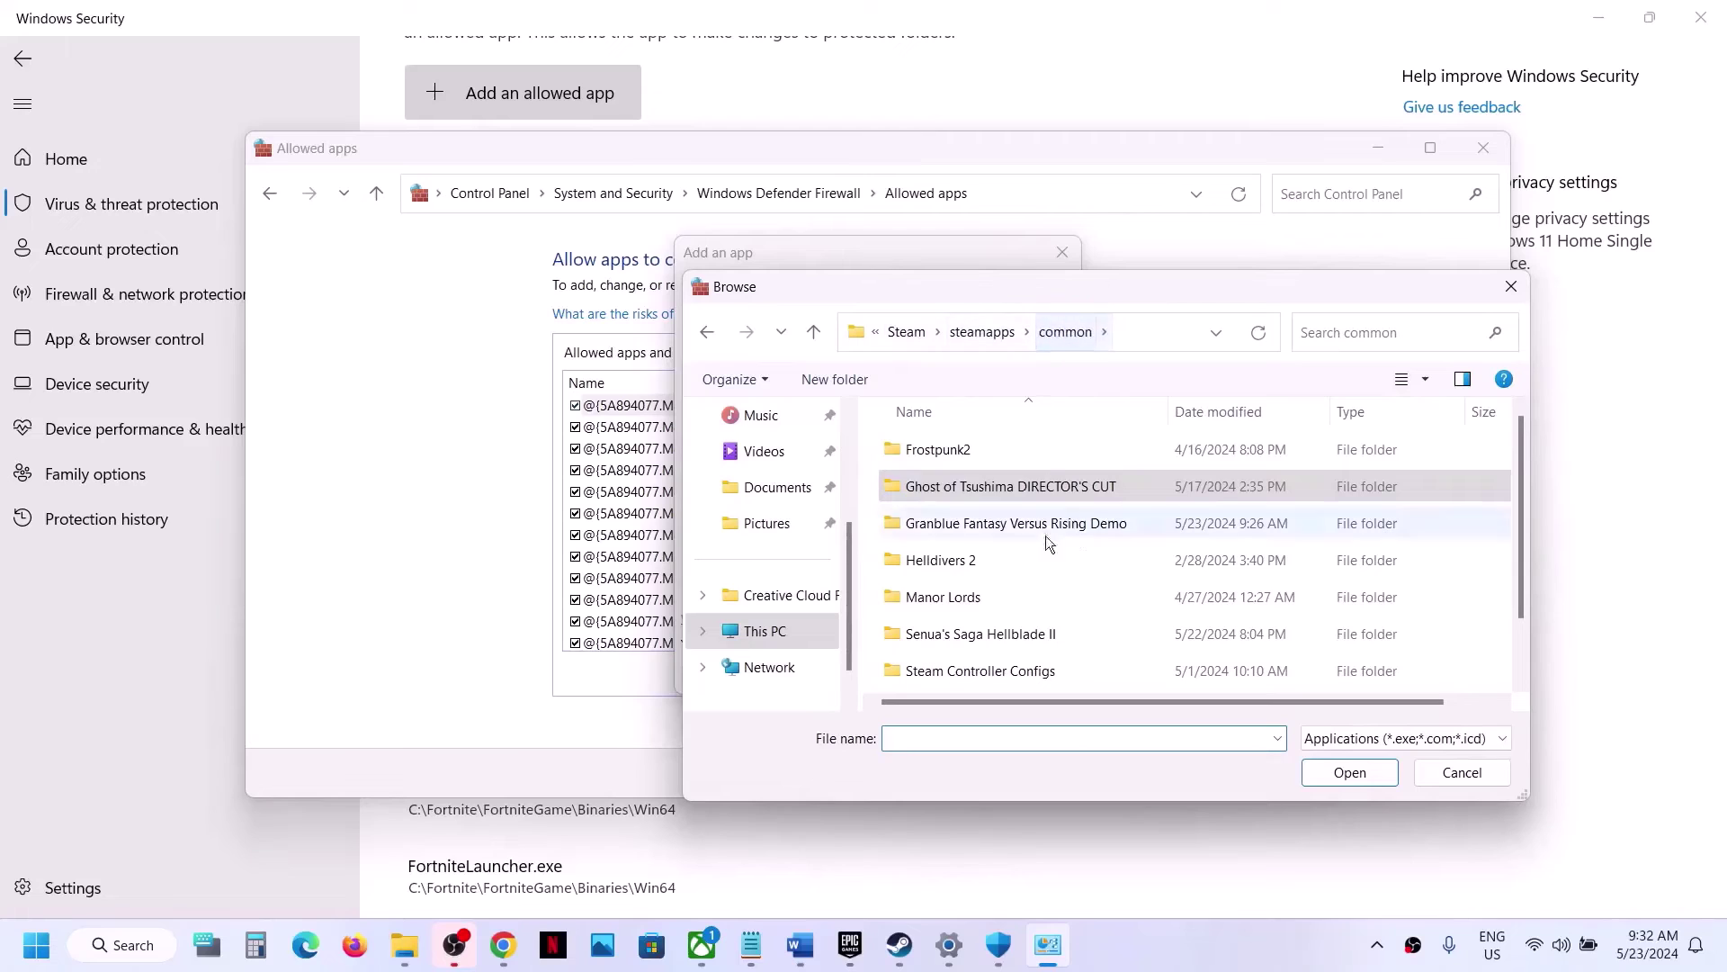
scroll(1042, 552, down, 1)
double_click(999, 571)
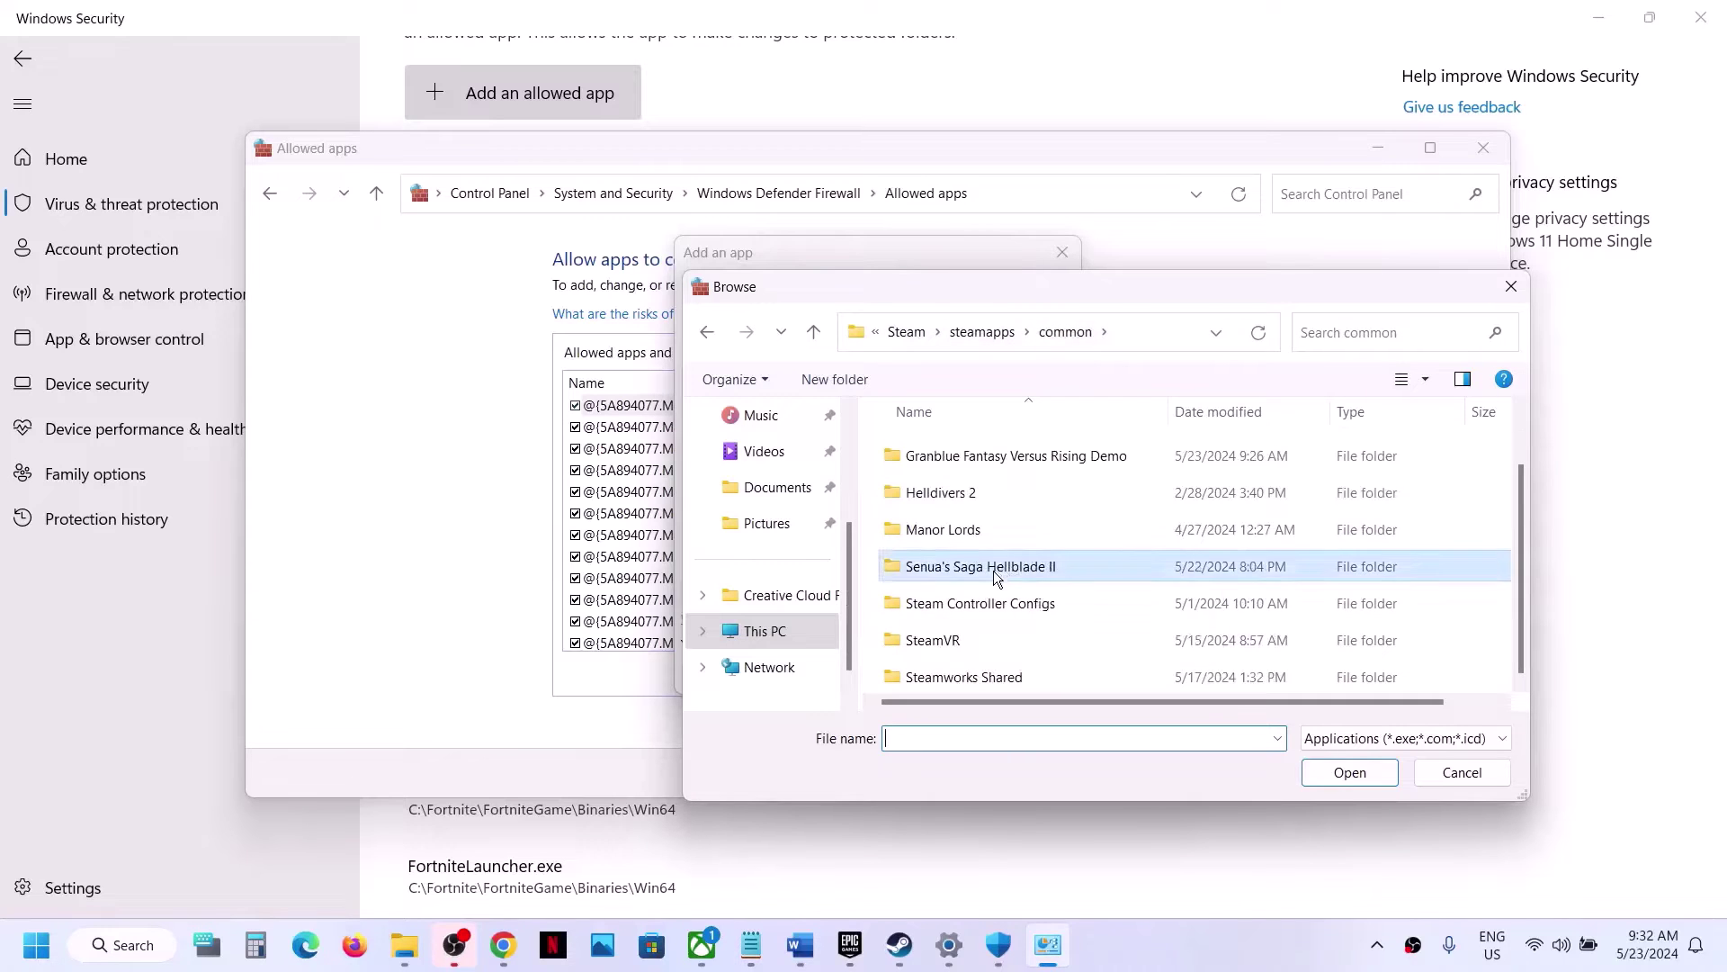
click(957, 527)
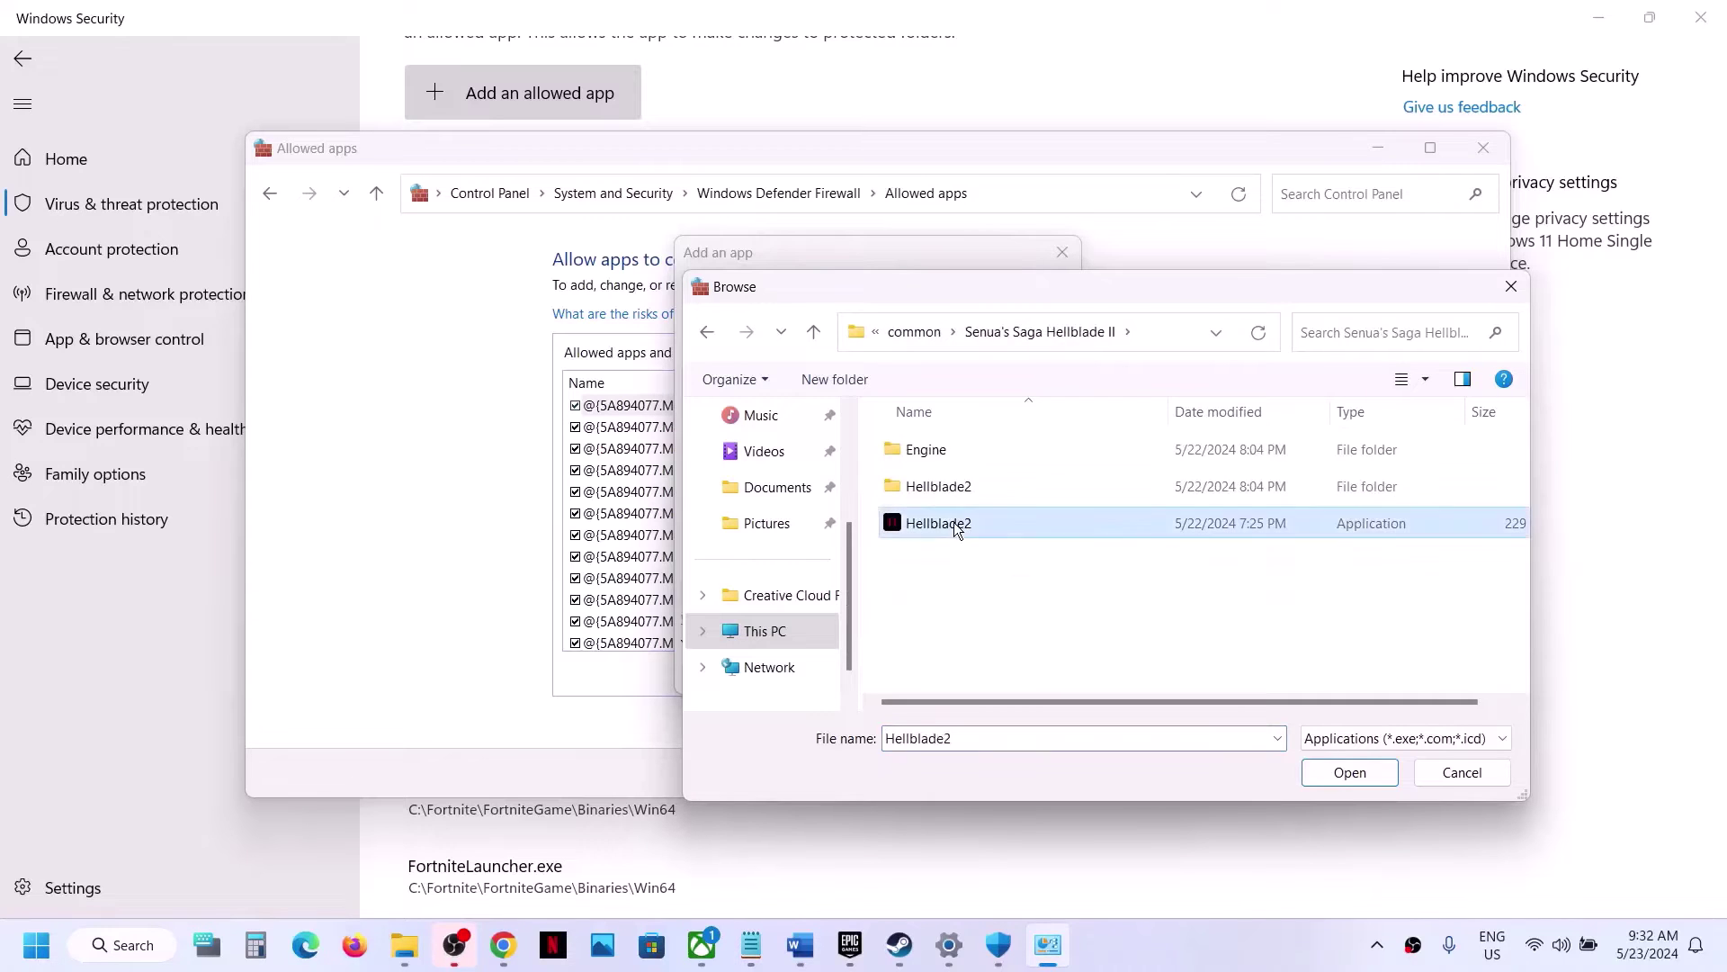
click(1349, 772)
click(954, 673)
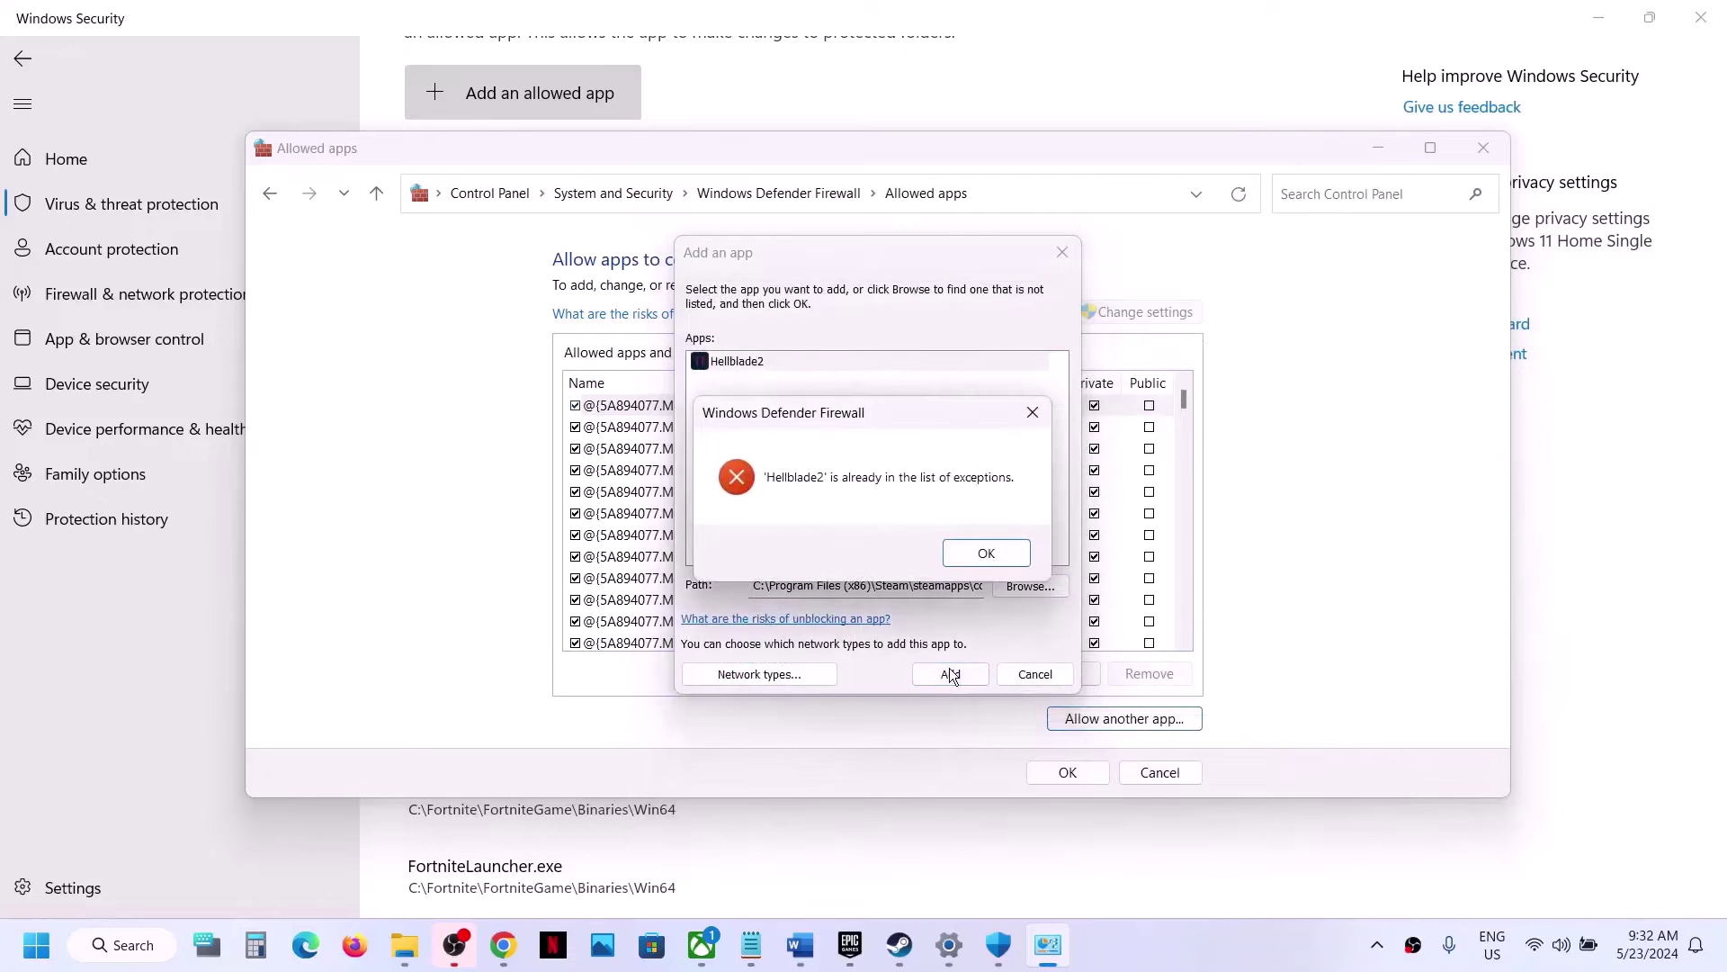
click(988, 560)
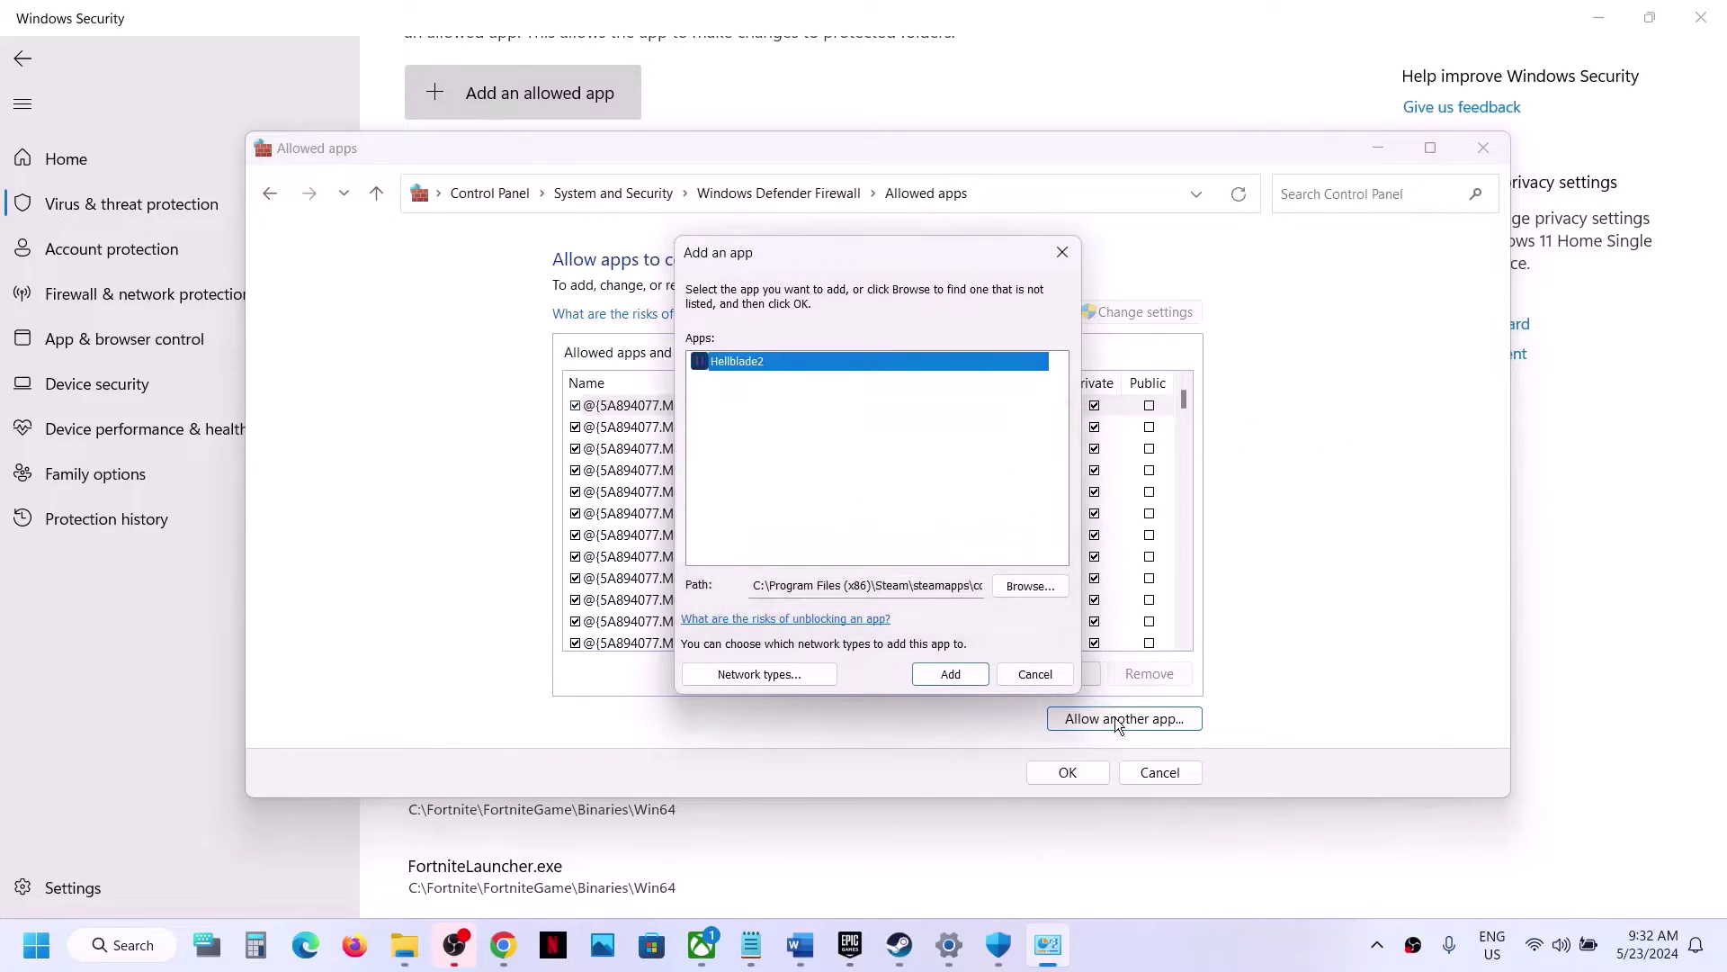
- Allow Hellblade2-Win64-Shipping from Hellblade2\Binaries\Win64 through the firewall and save the allowed apps list
click(1030, 585)
click(956, 487)
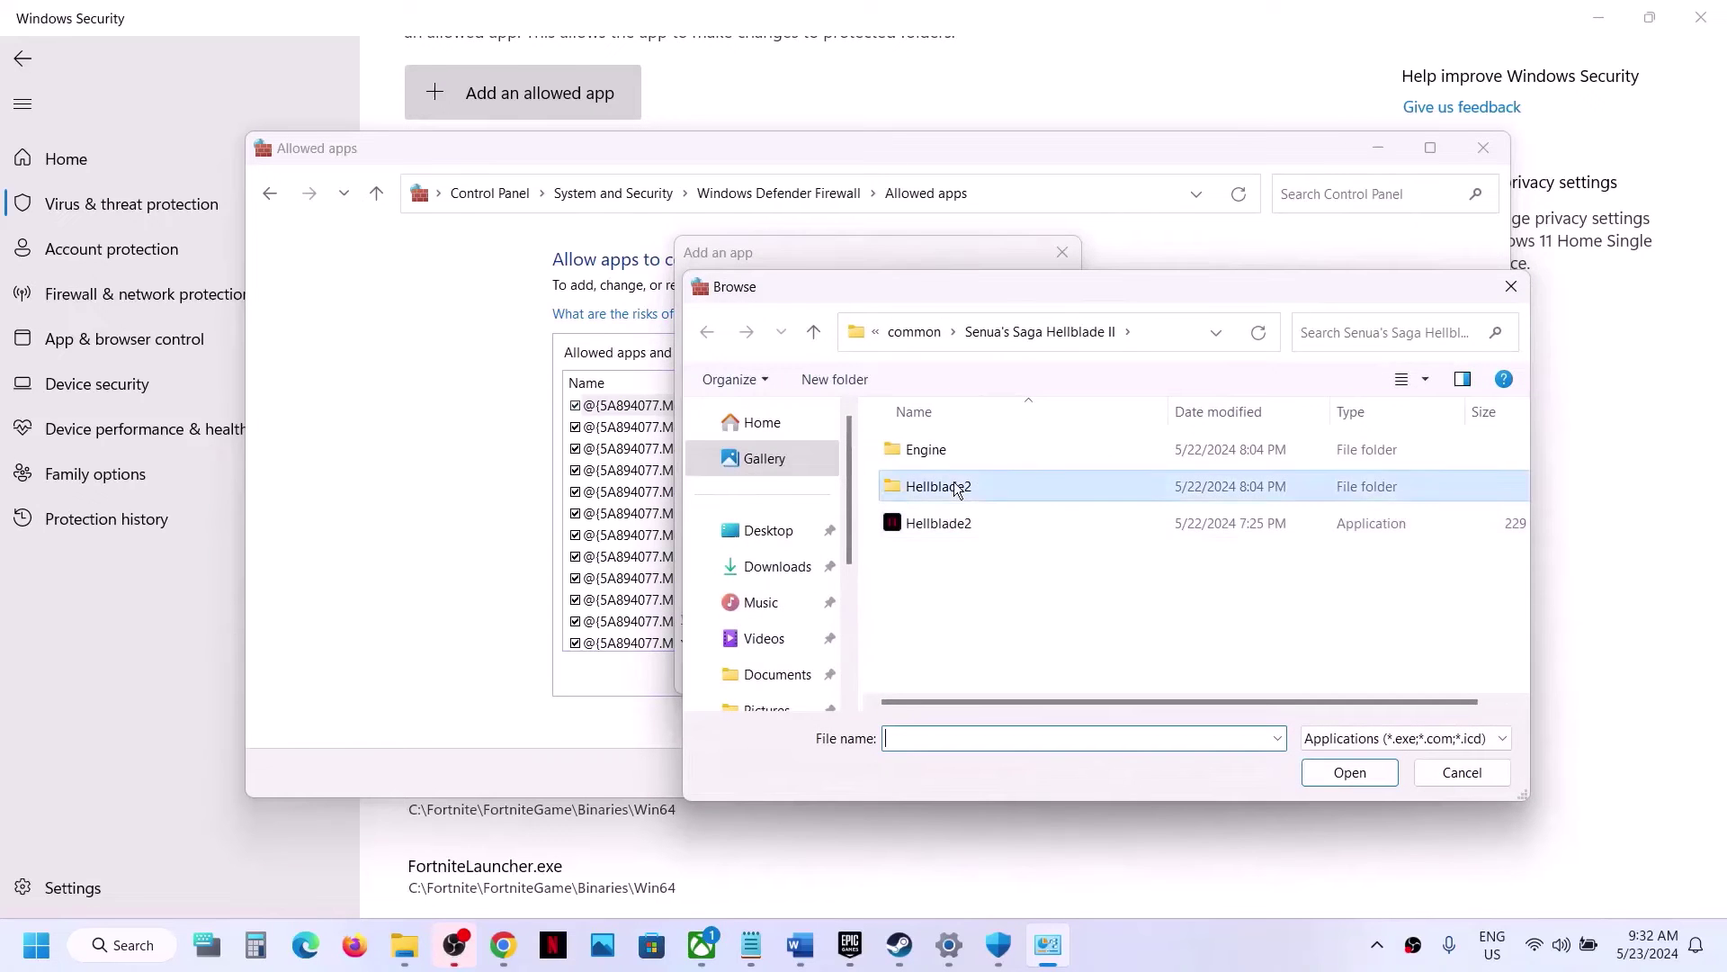
double_click(956, 488)
double_click(947, 455)
double_click(946, 455)
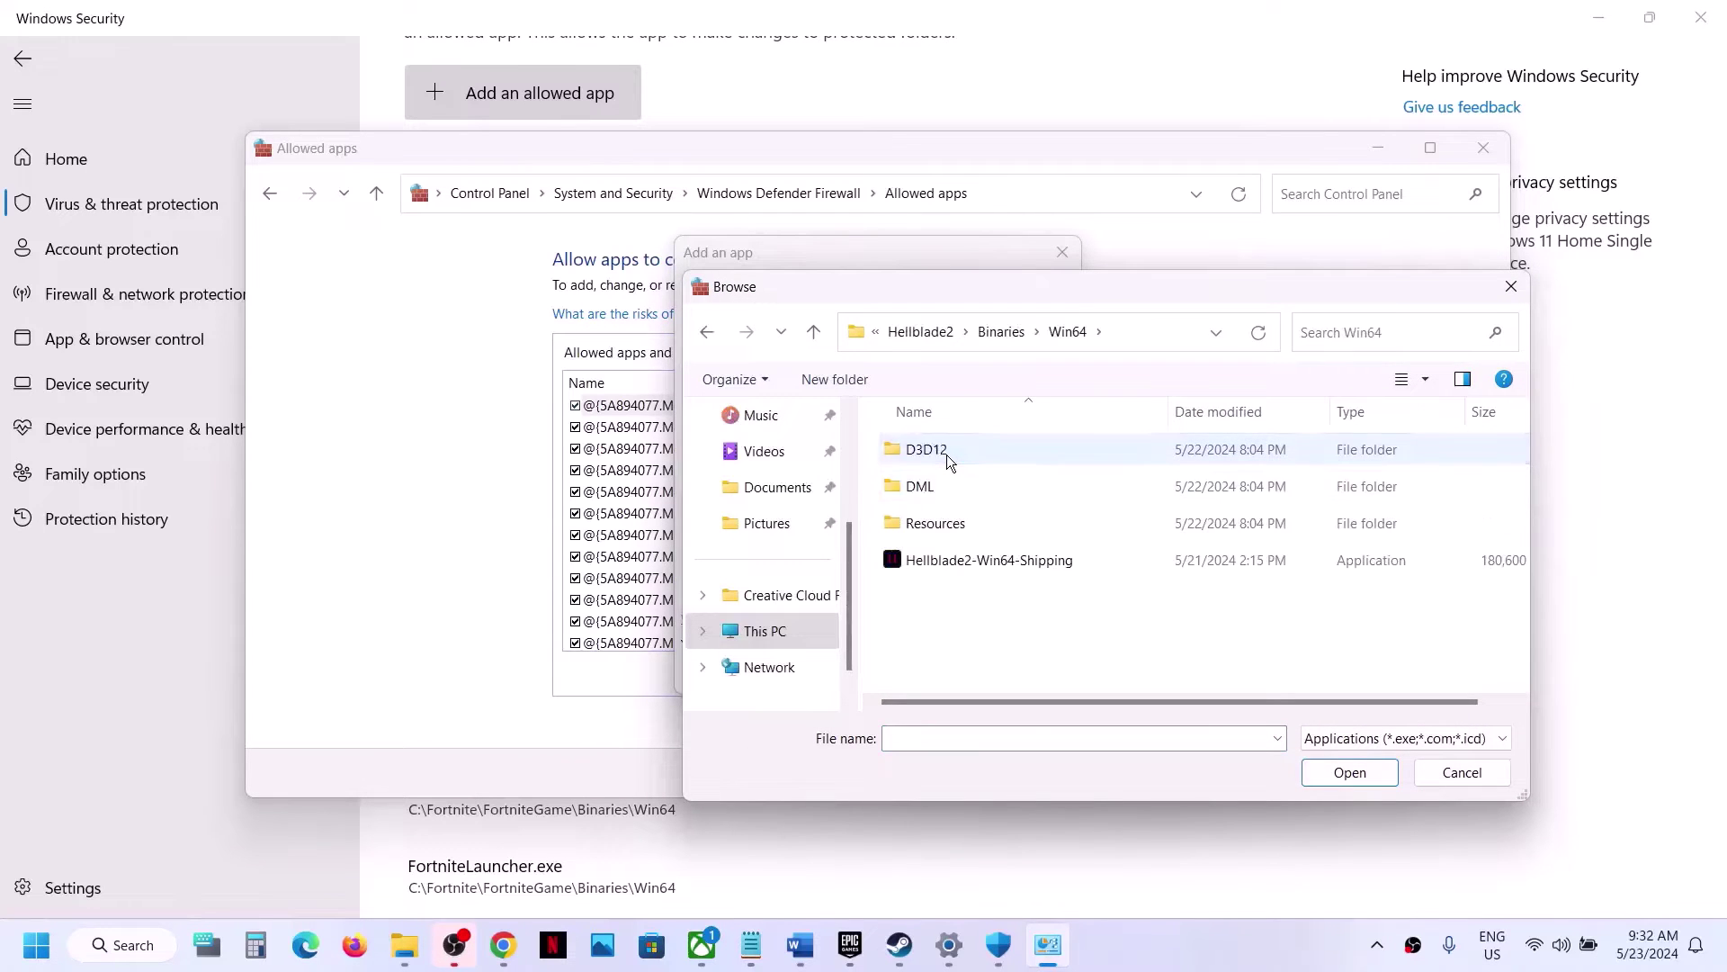
click(944, 561)
click(1340, 769)
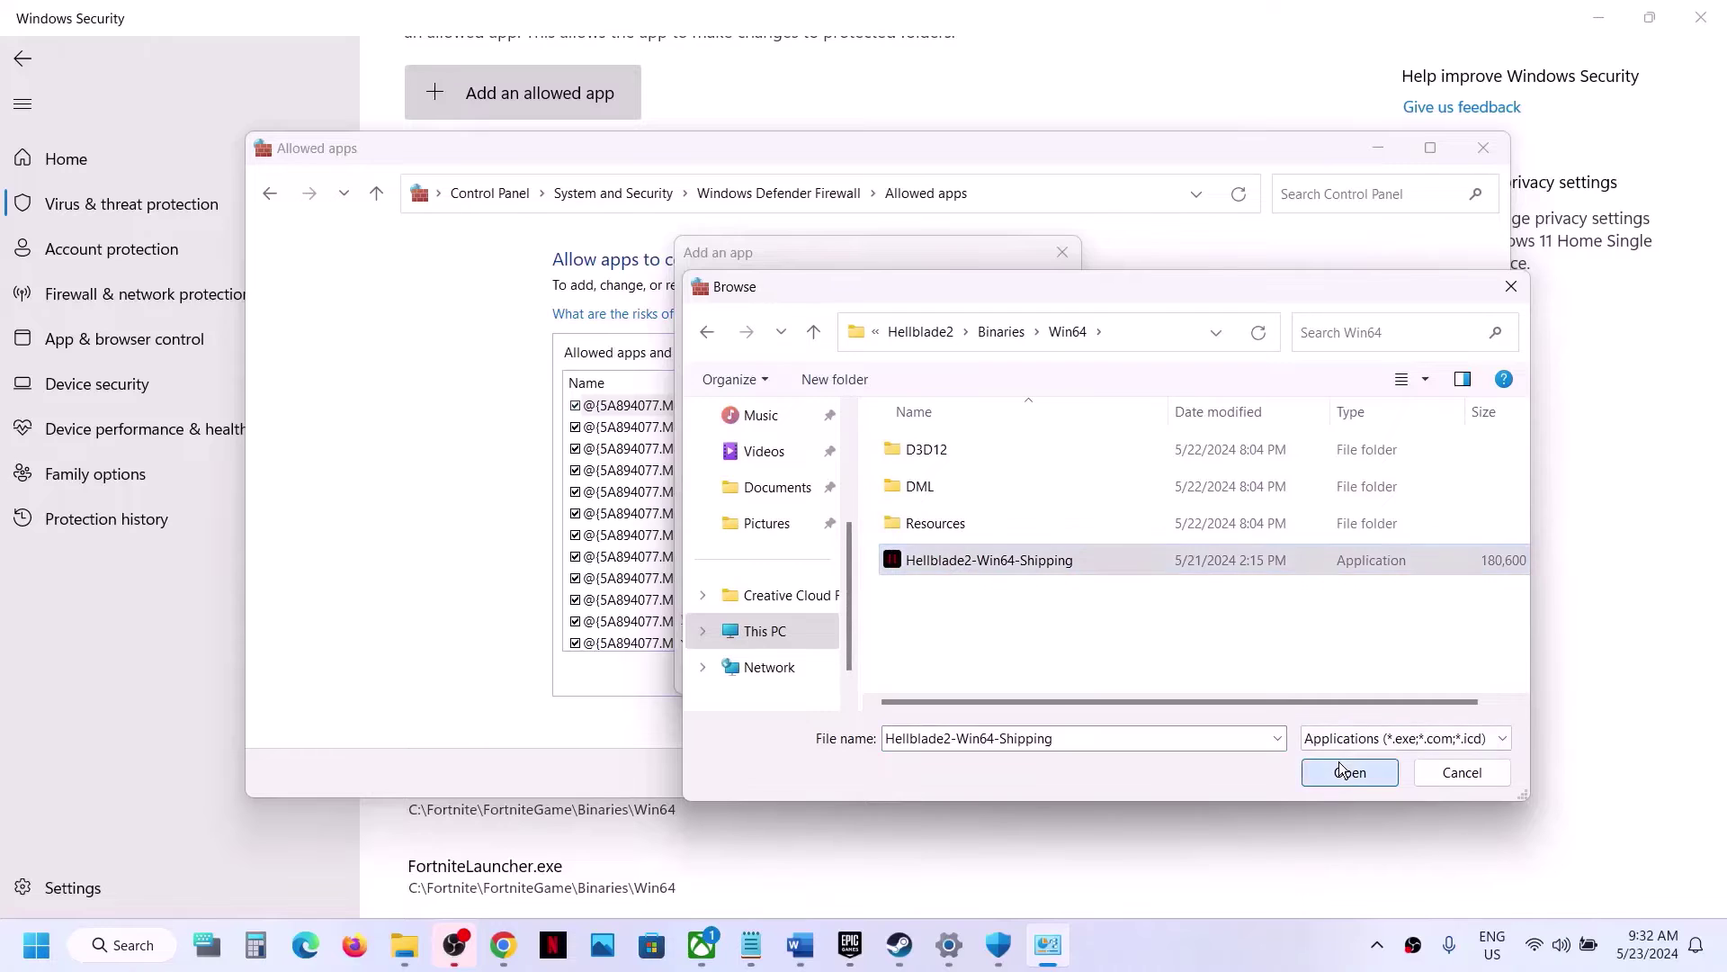
click(964, 684)
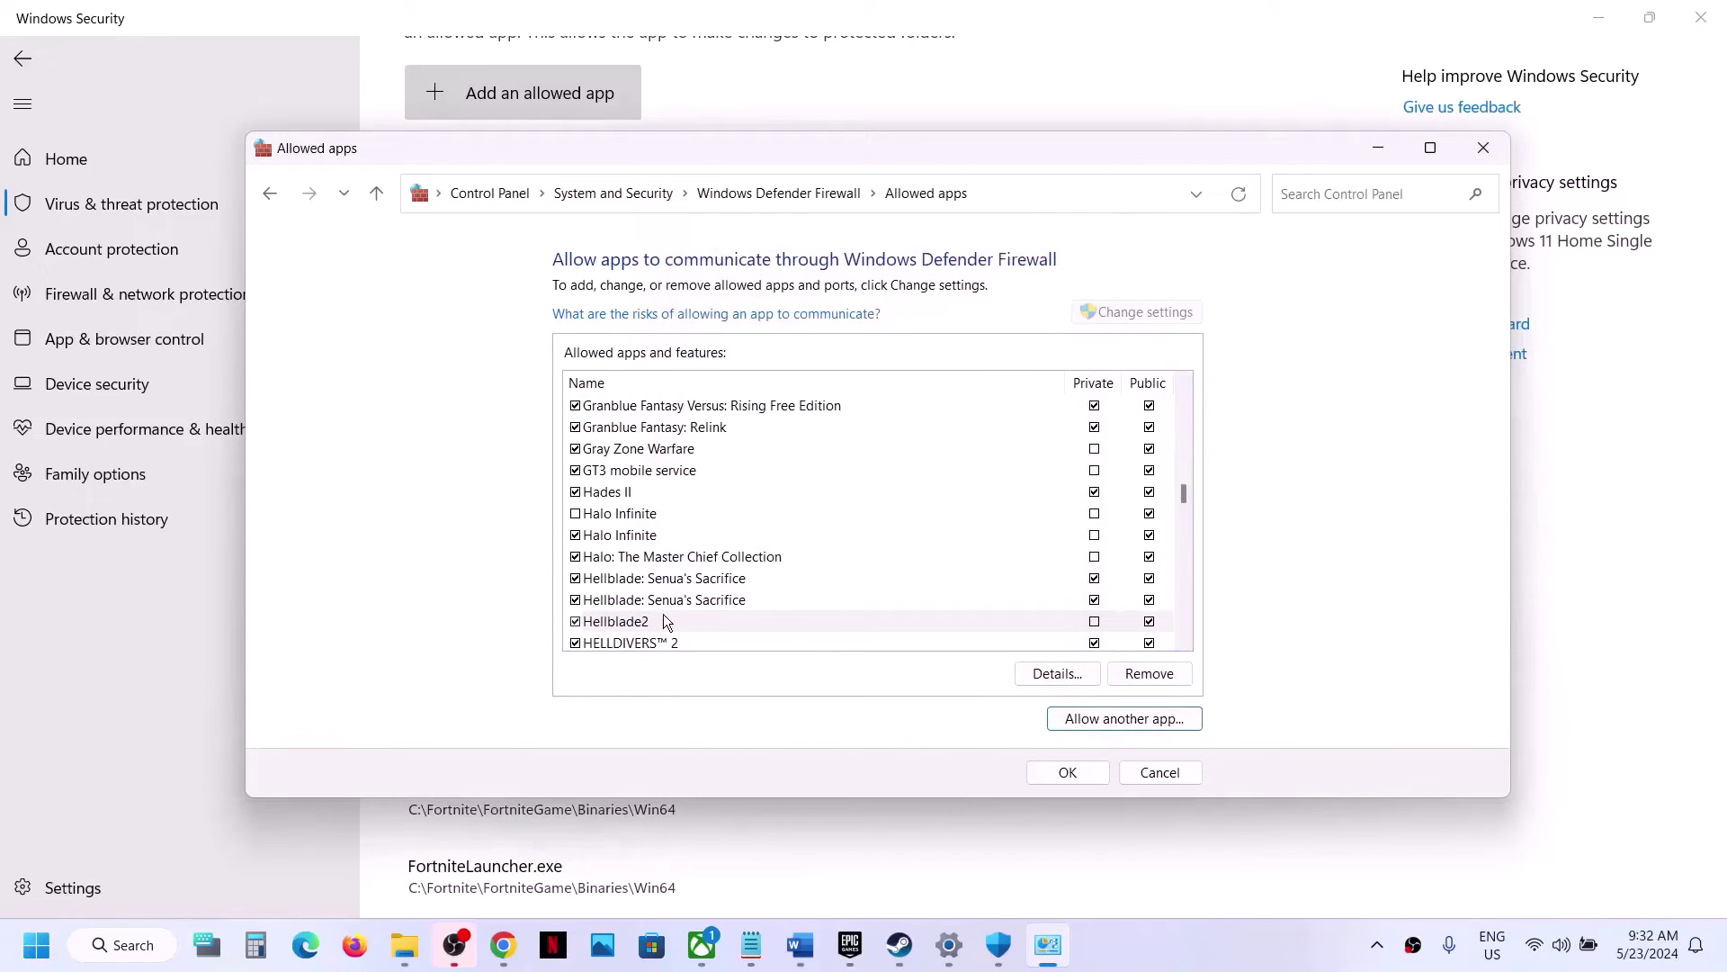
click(1100, 779)
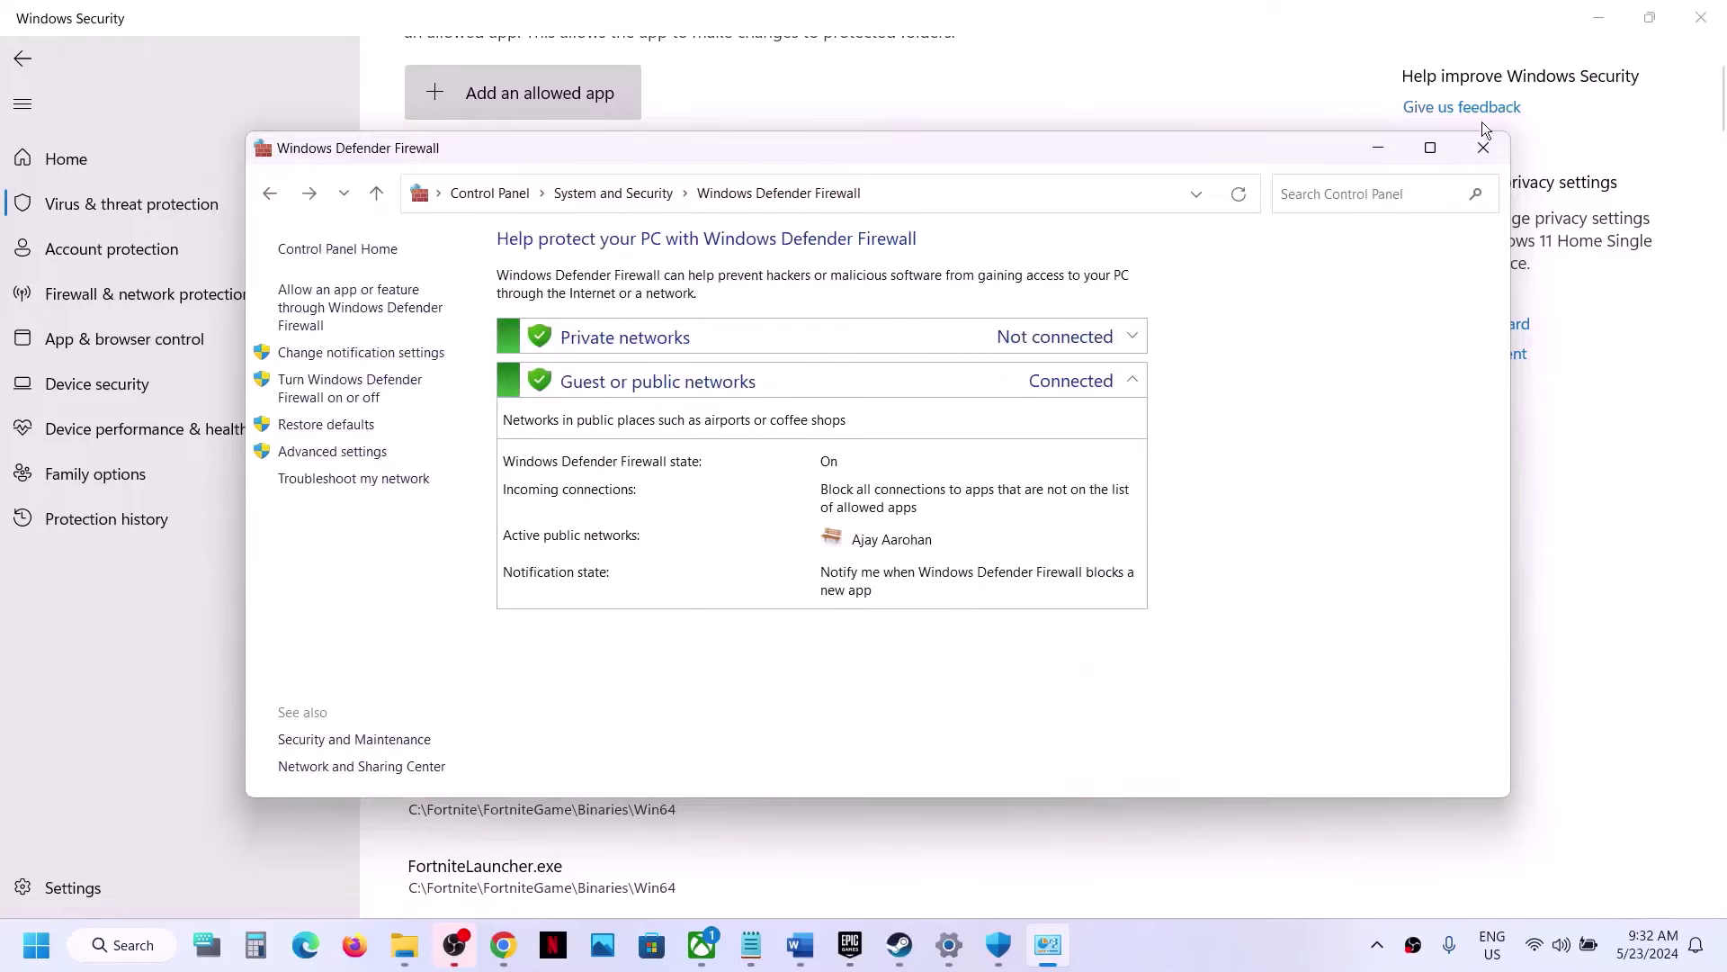
- Close the firewall, Windows Security and Settings windows, and go to Step 3 about updating Windows in the Word notes
click(1478, 146)
click(1714, 14)
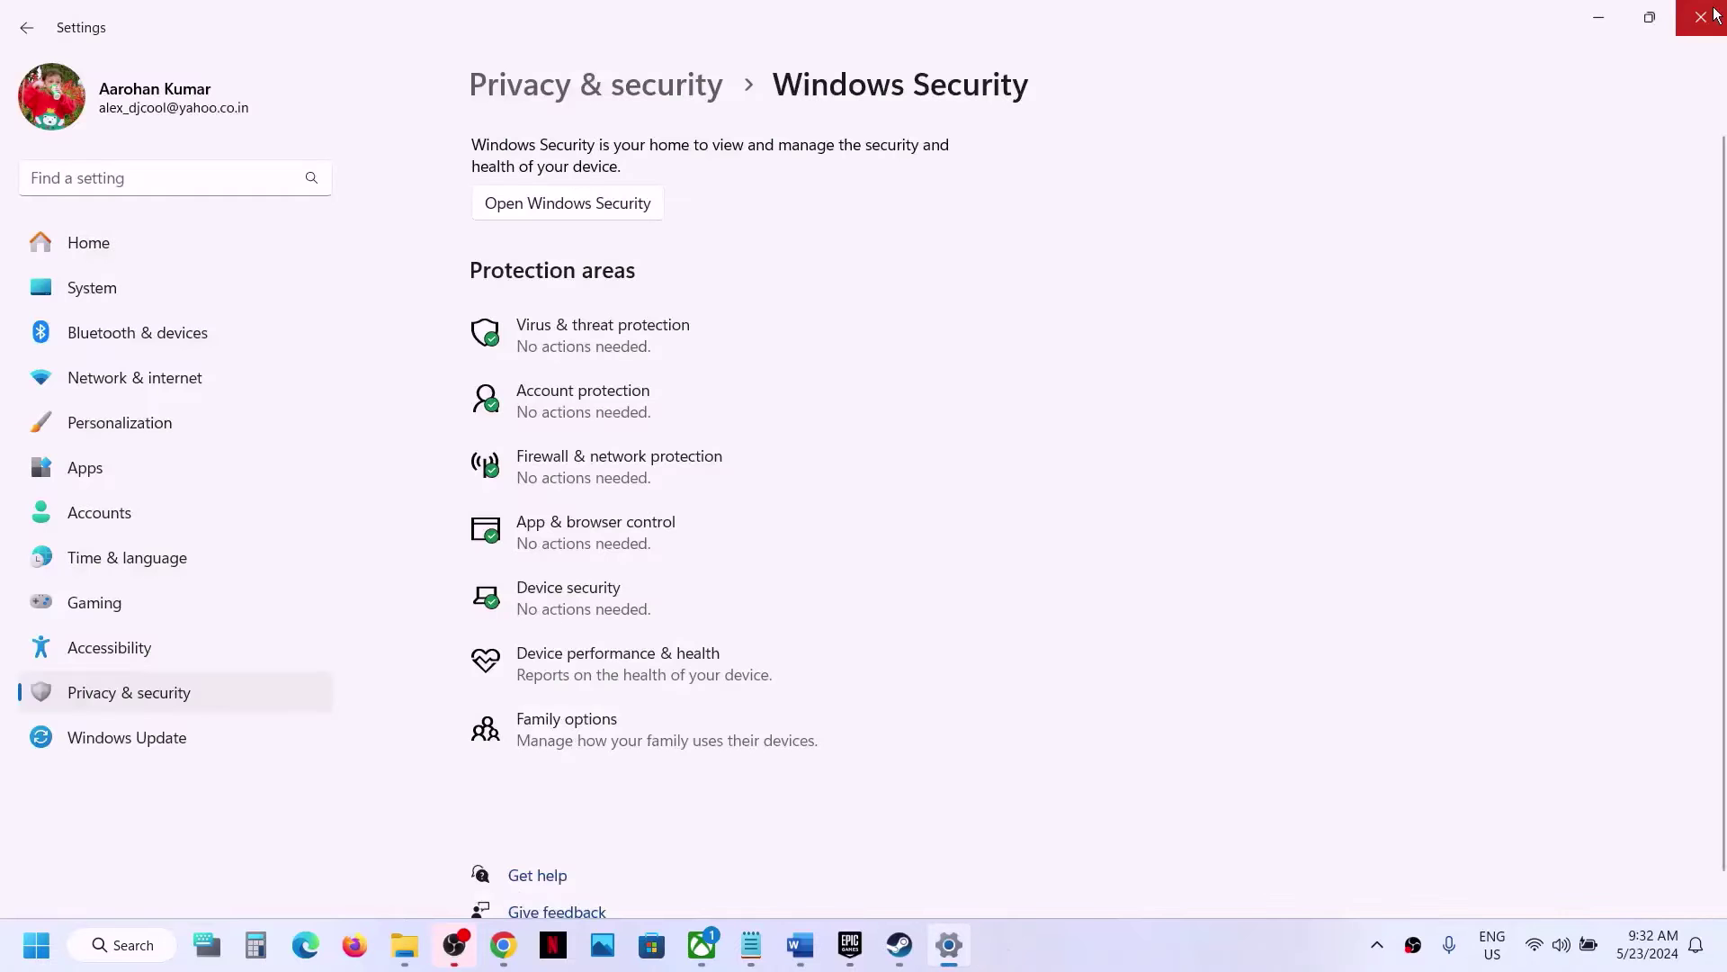
click(1714, 14)
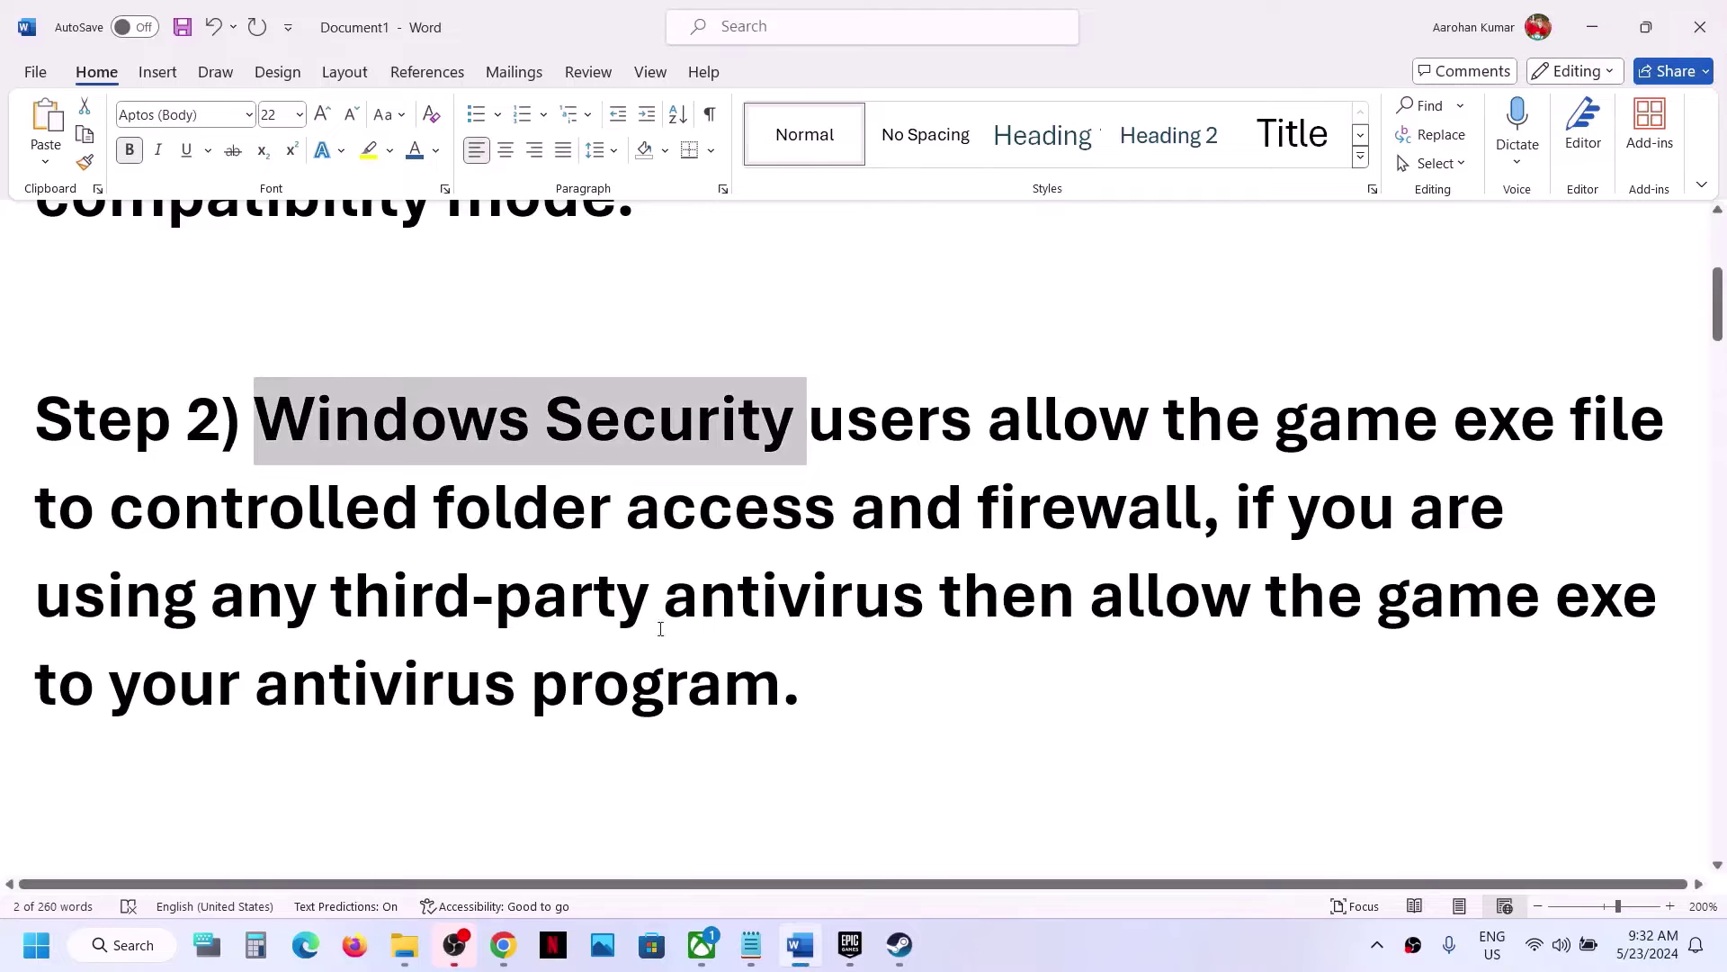
scroll(660, 629, down, 5)
right_click(603, 640)
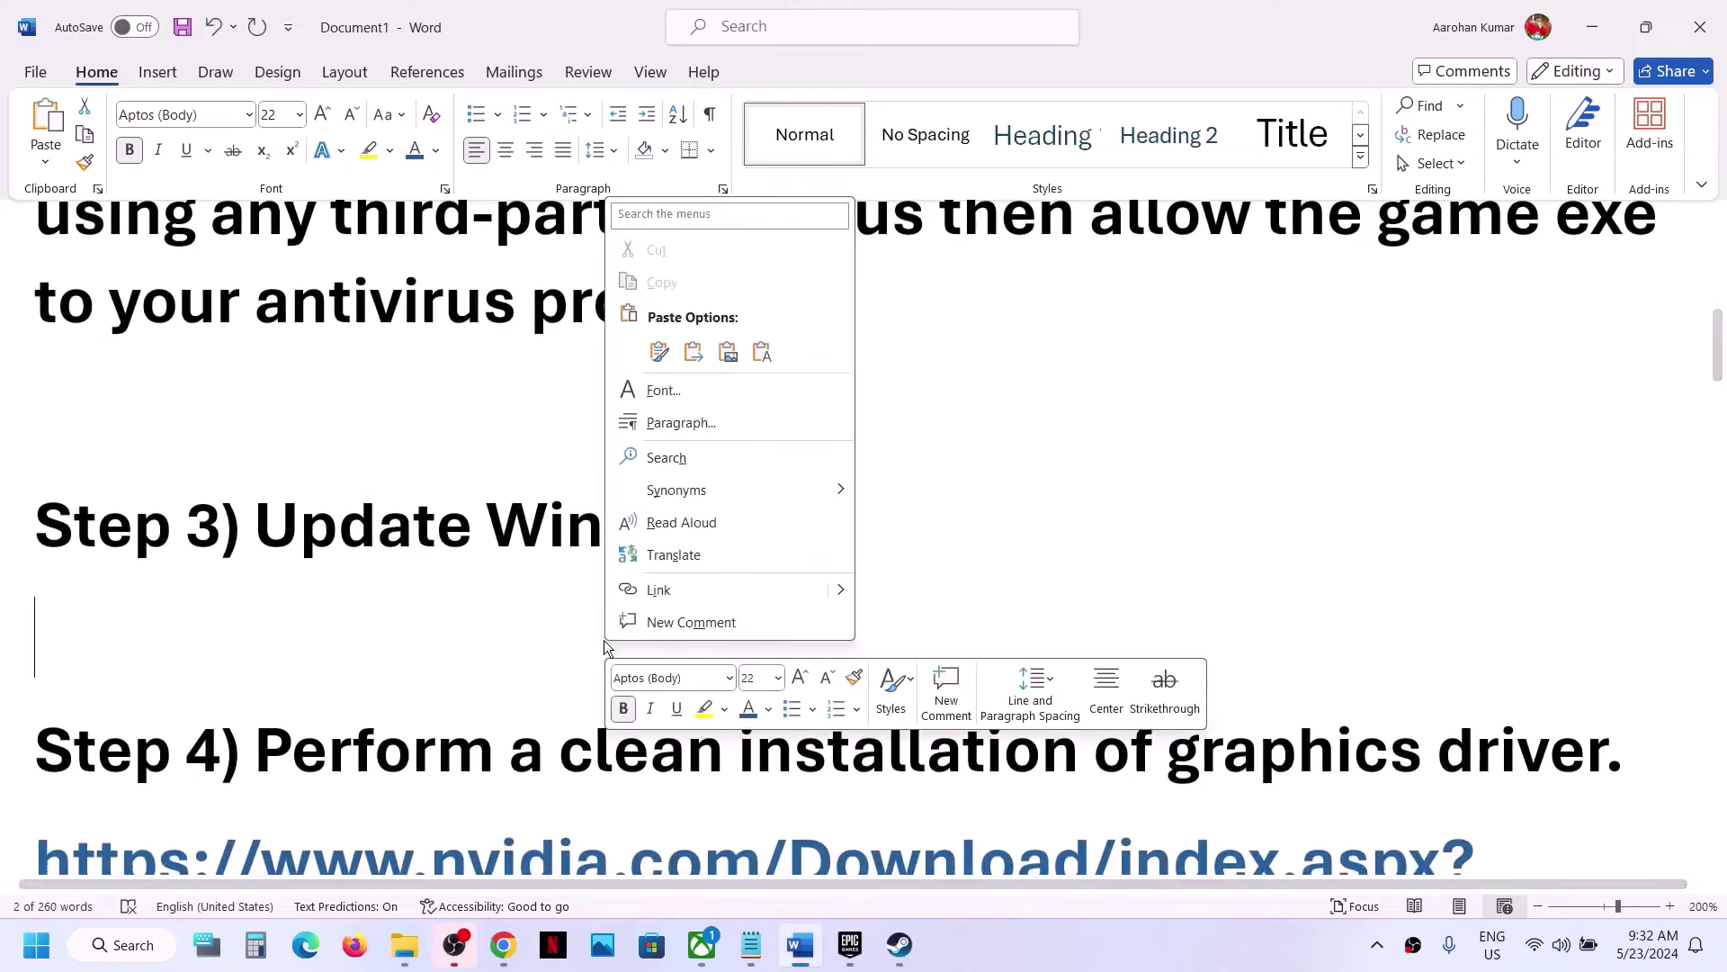
- Highlight "Update Windows" in the notes' Step 3 and check for updates on the Windows Update page in Settings
click(301, 528)
drag(256, 531, 755, 517)
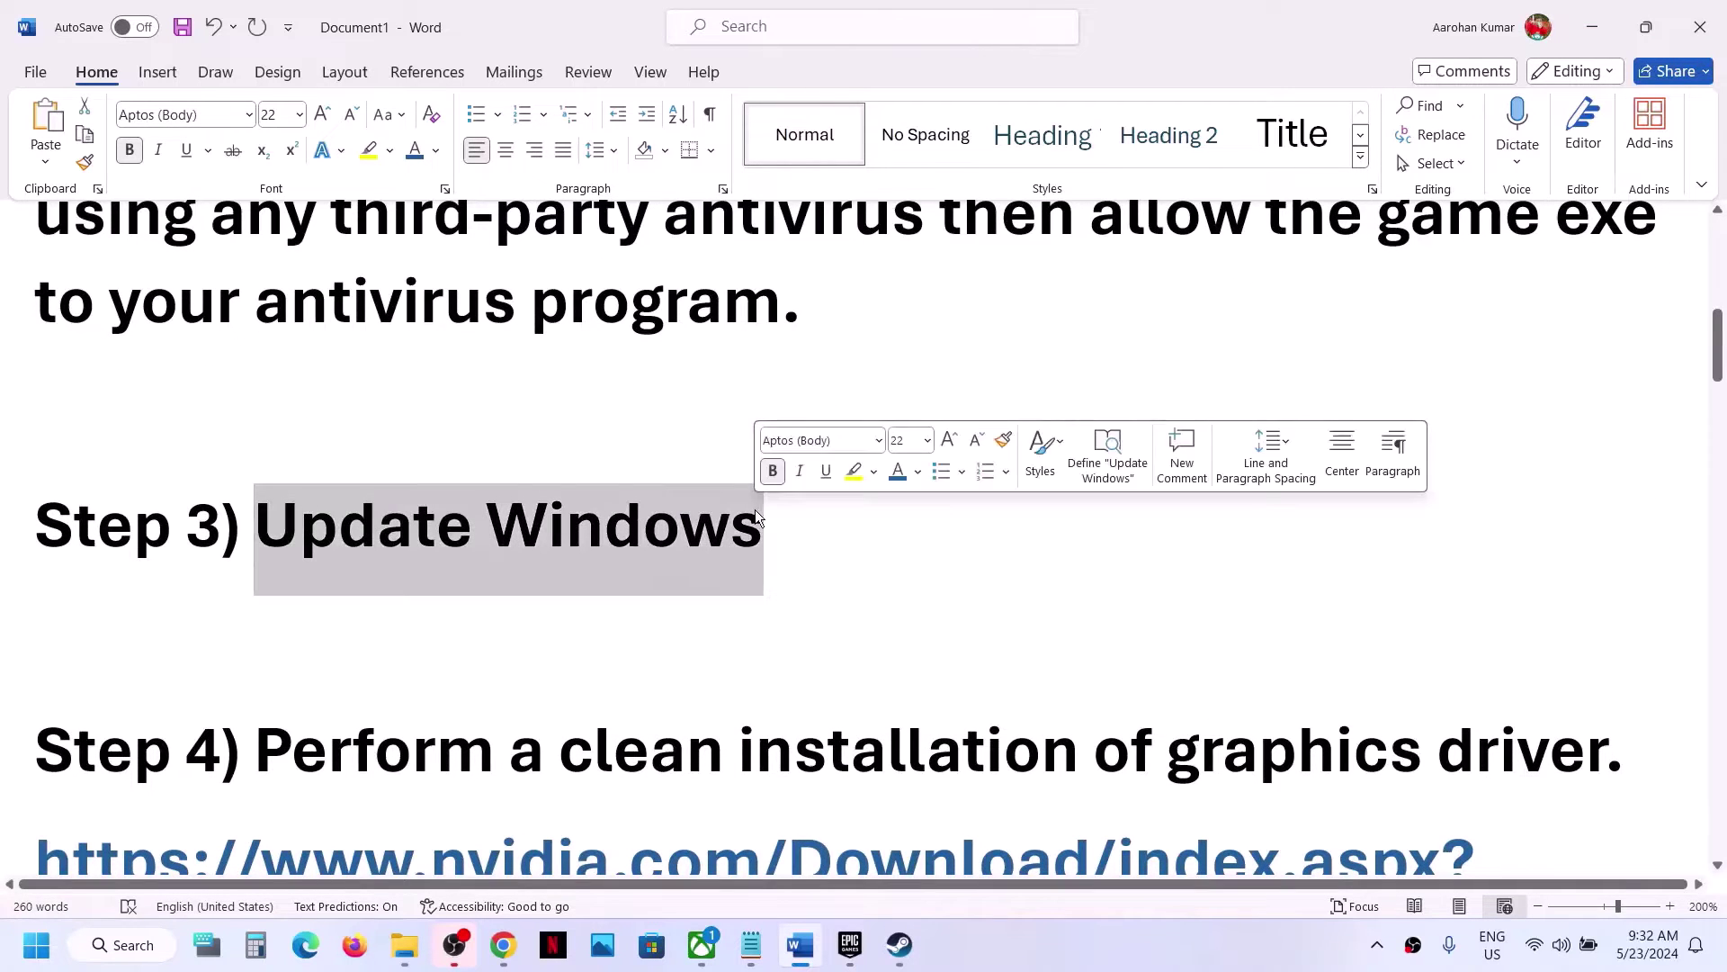
click(36, 945)
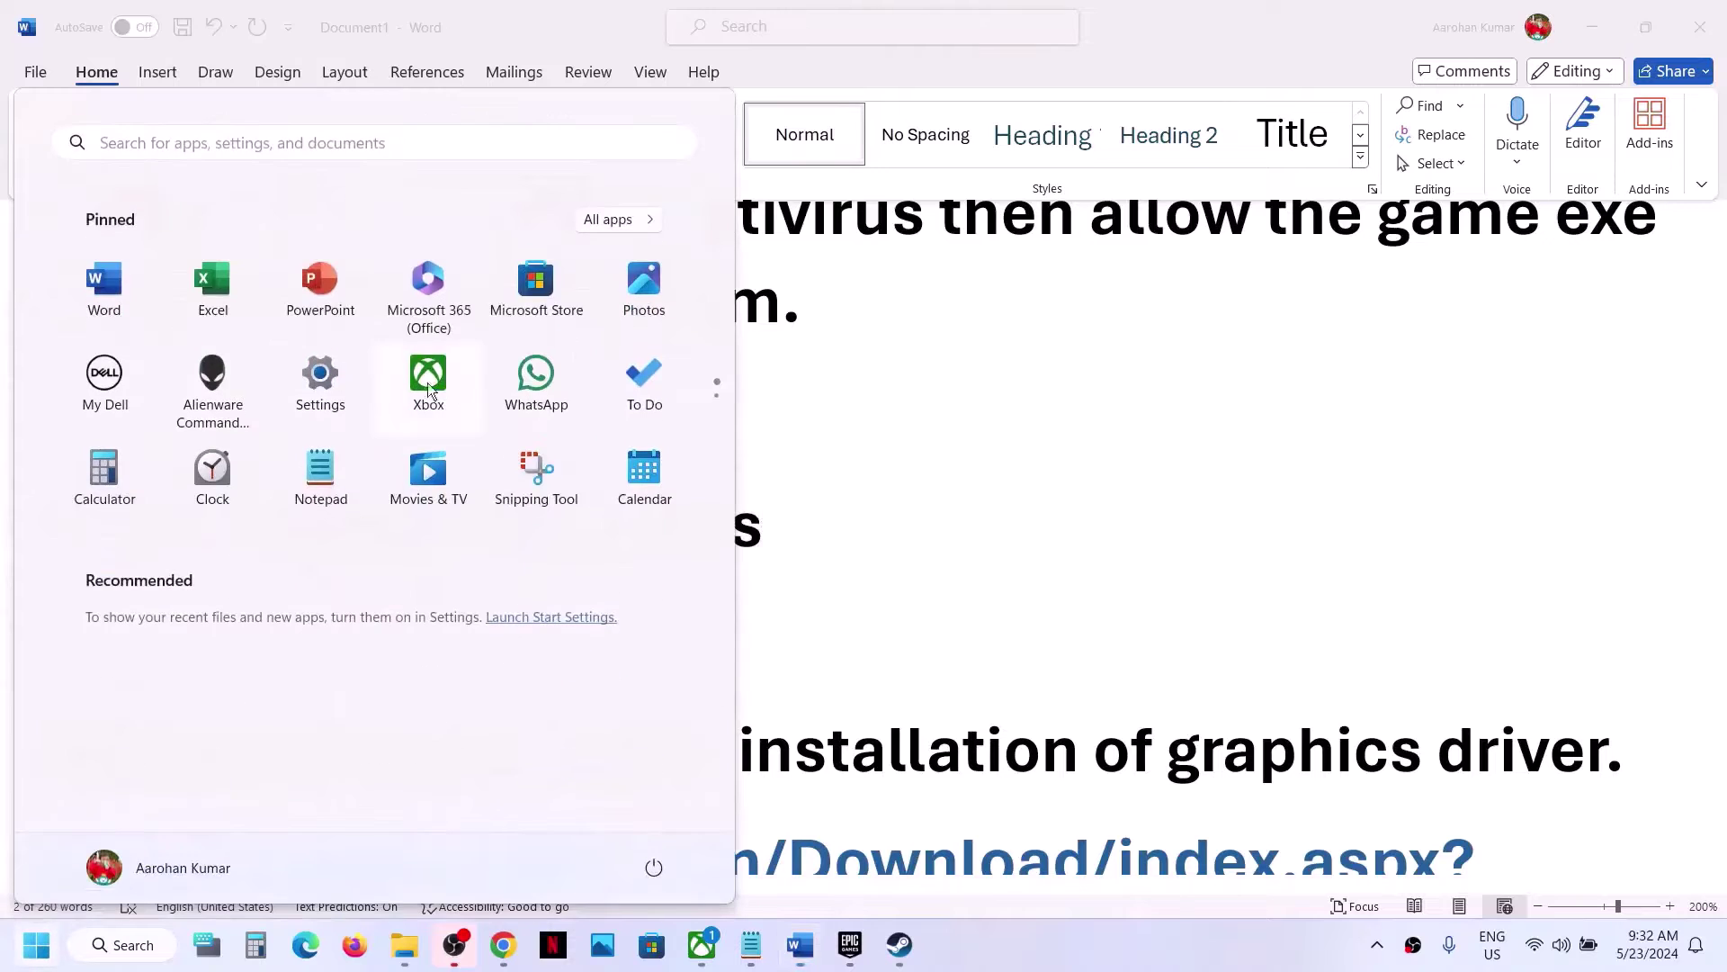
click(322, 396)
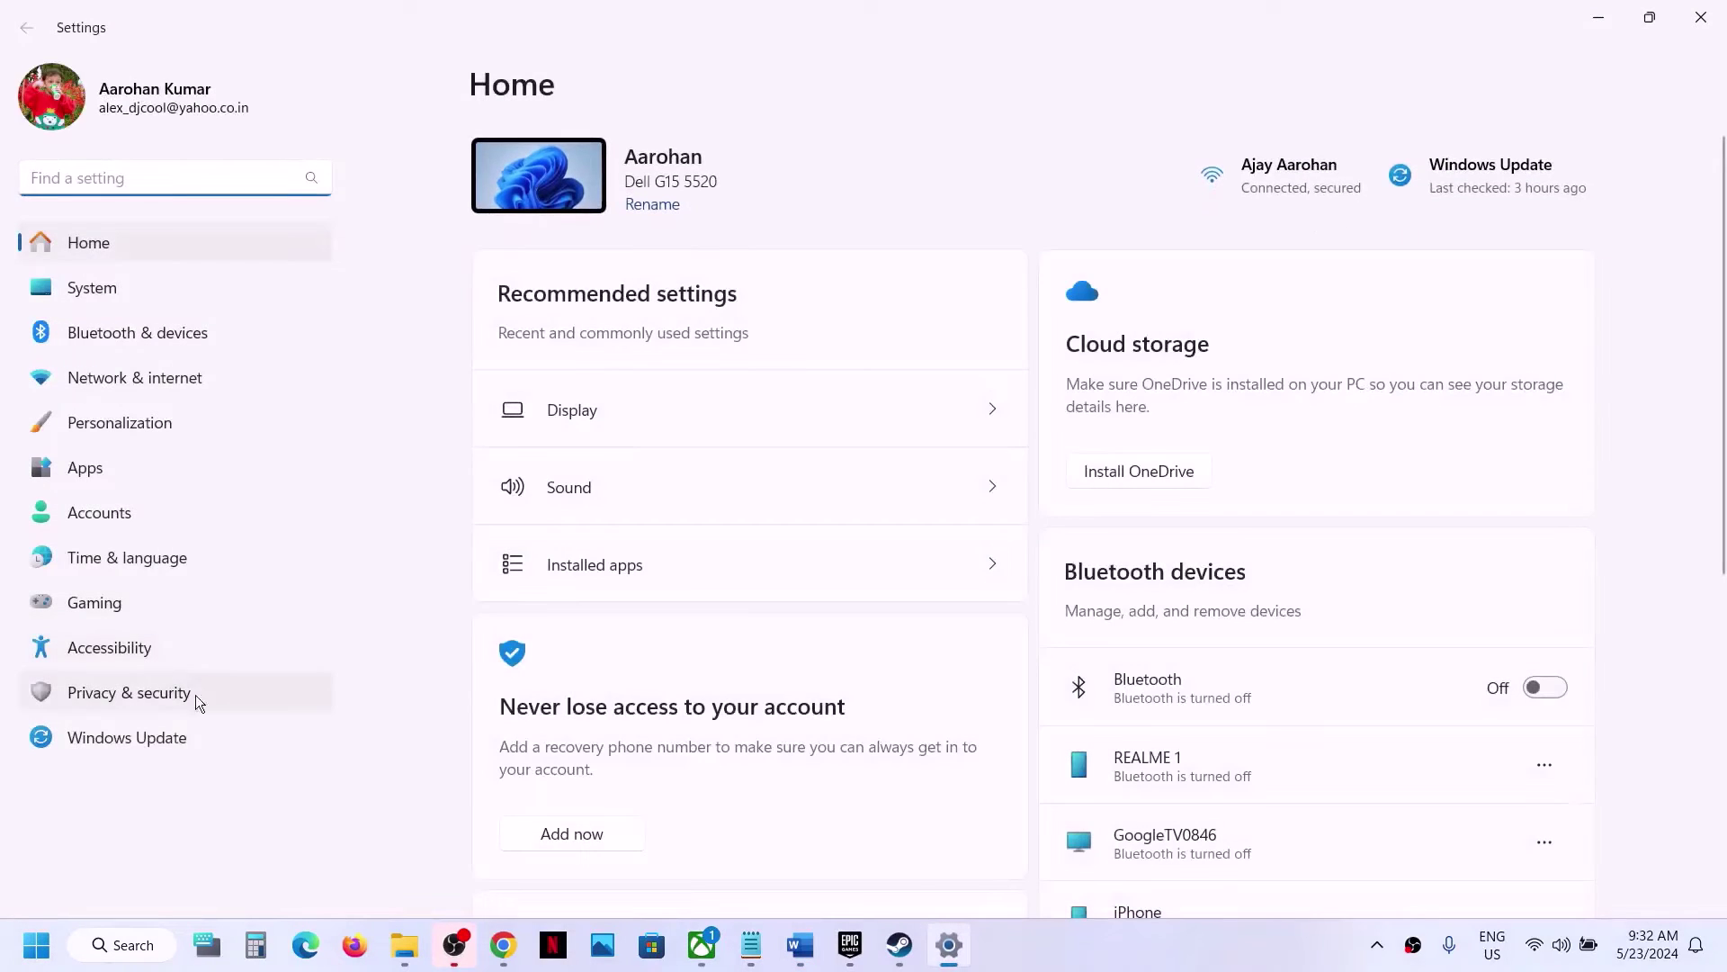
click(179, 738)
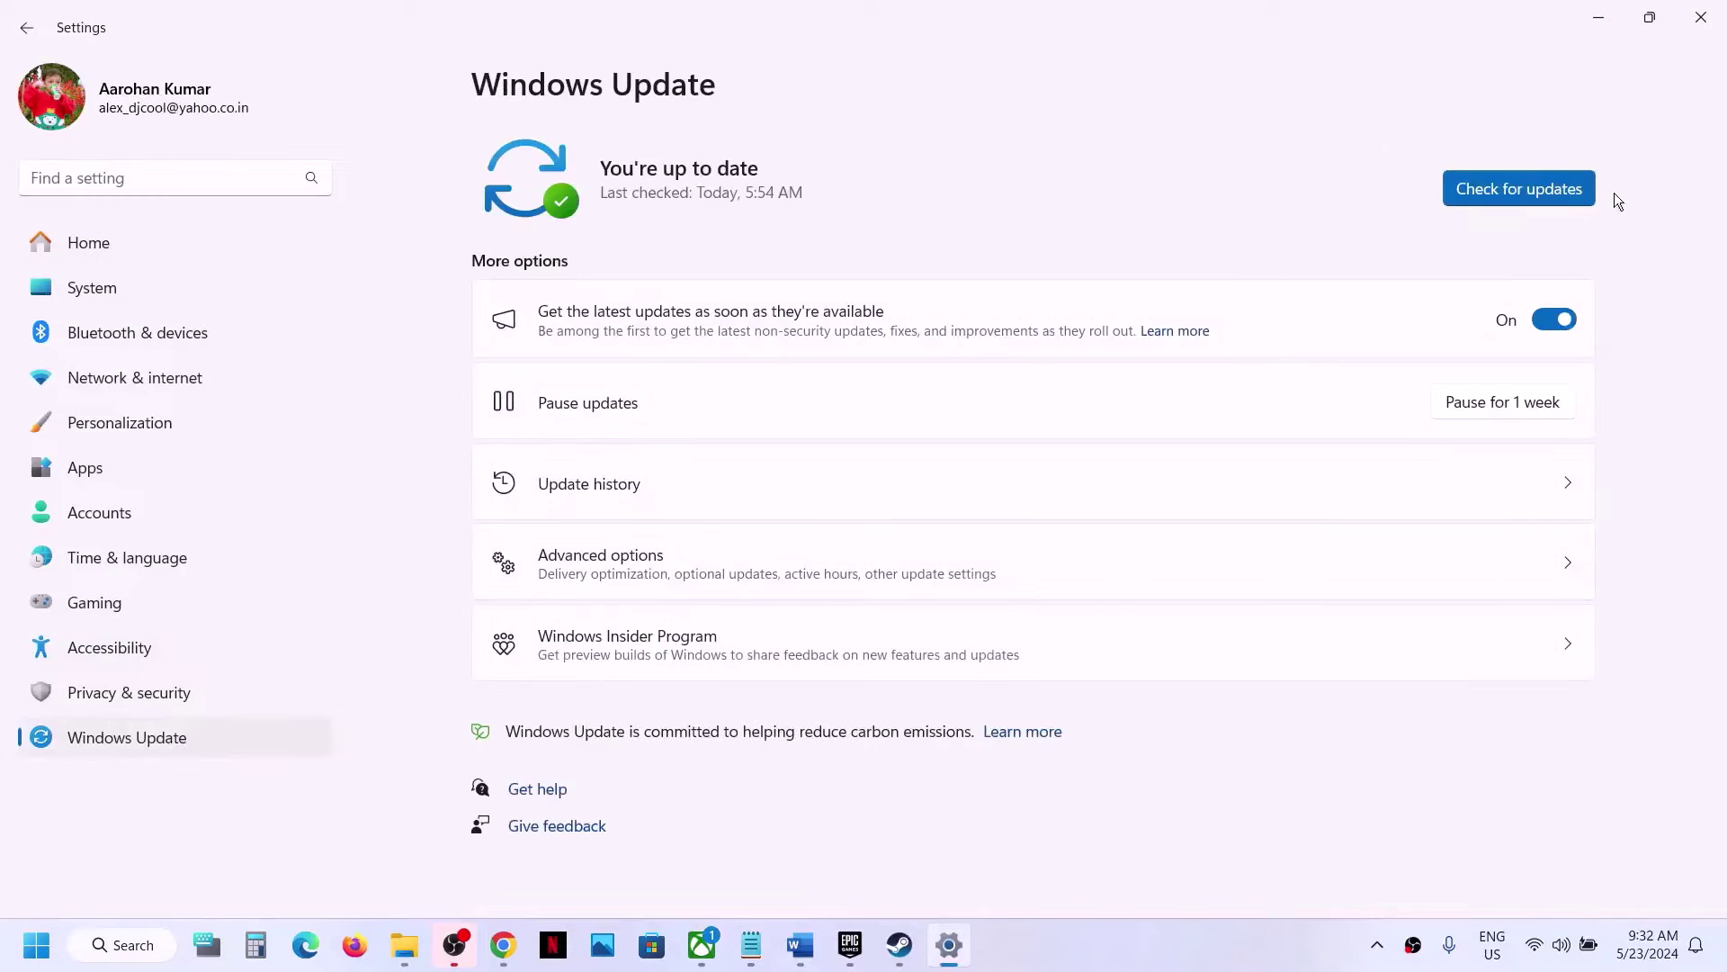
click(1557, 191)
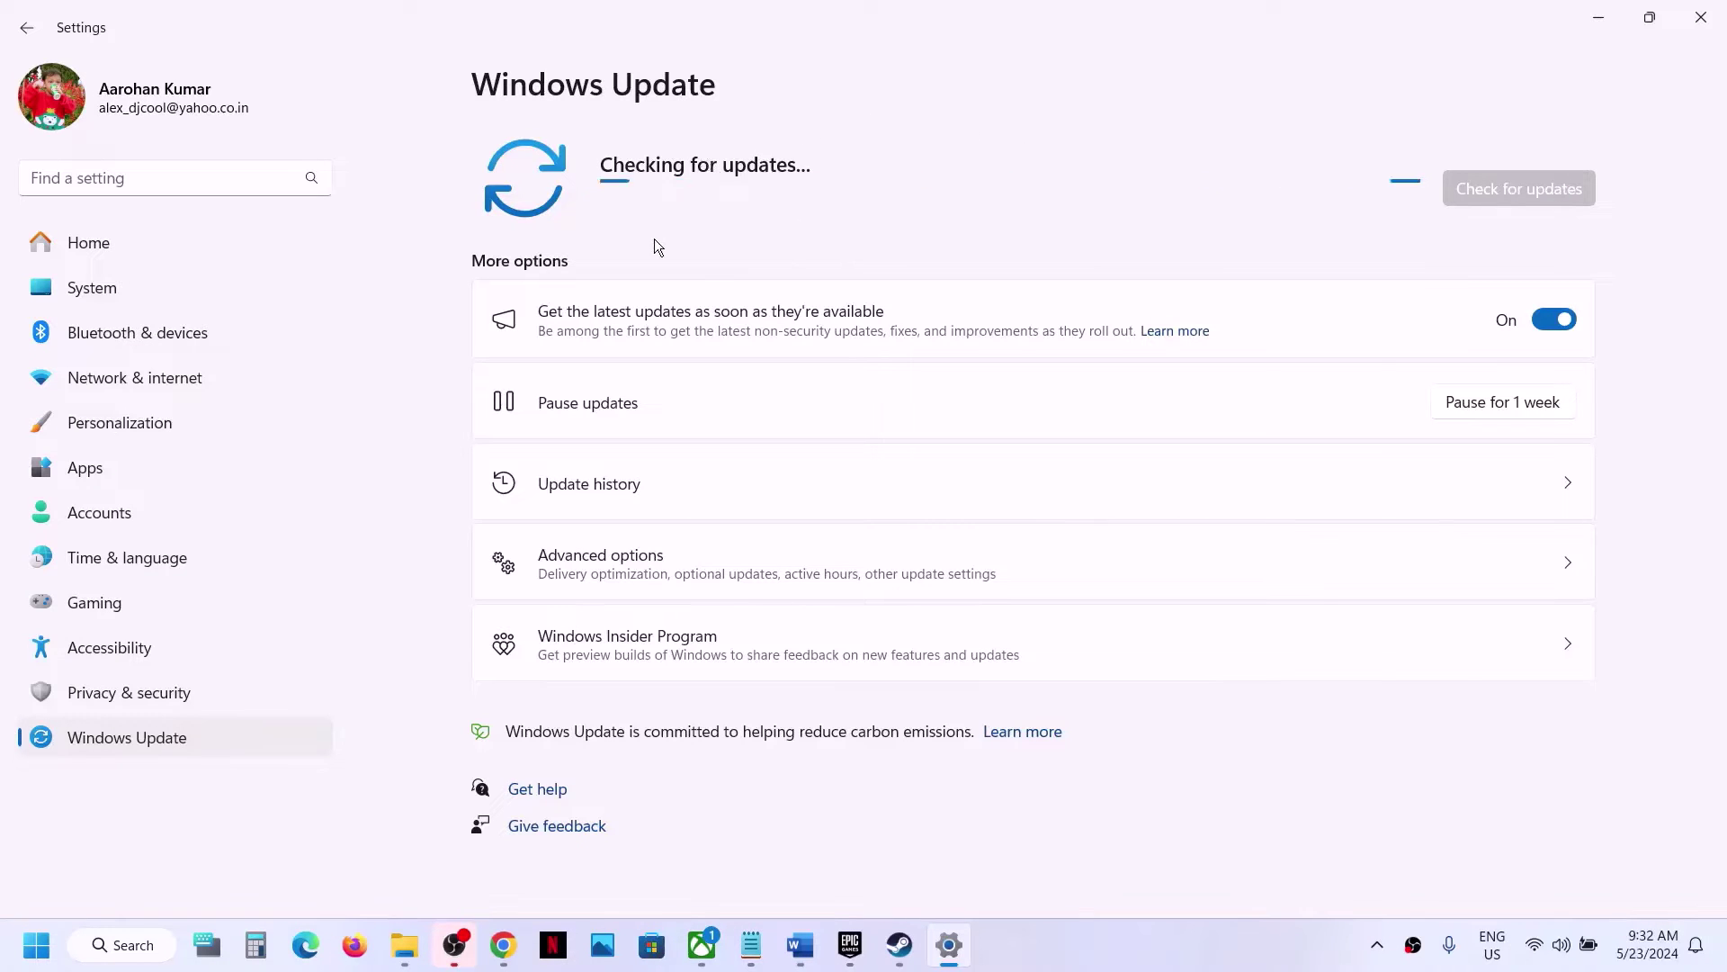
- Bring up the computer's power choices with Restart and switch to the Senua's Saga: Hellblade II library page in Steam
click(41, 944)
click(655, 867)
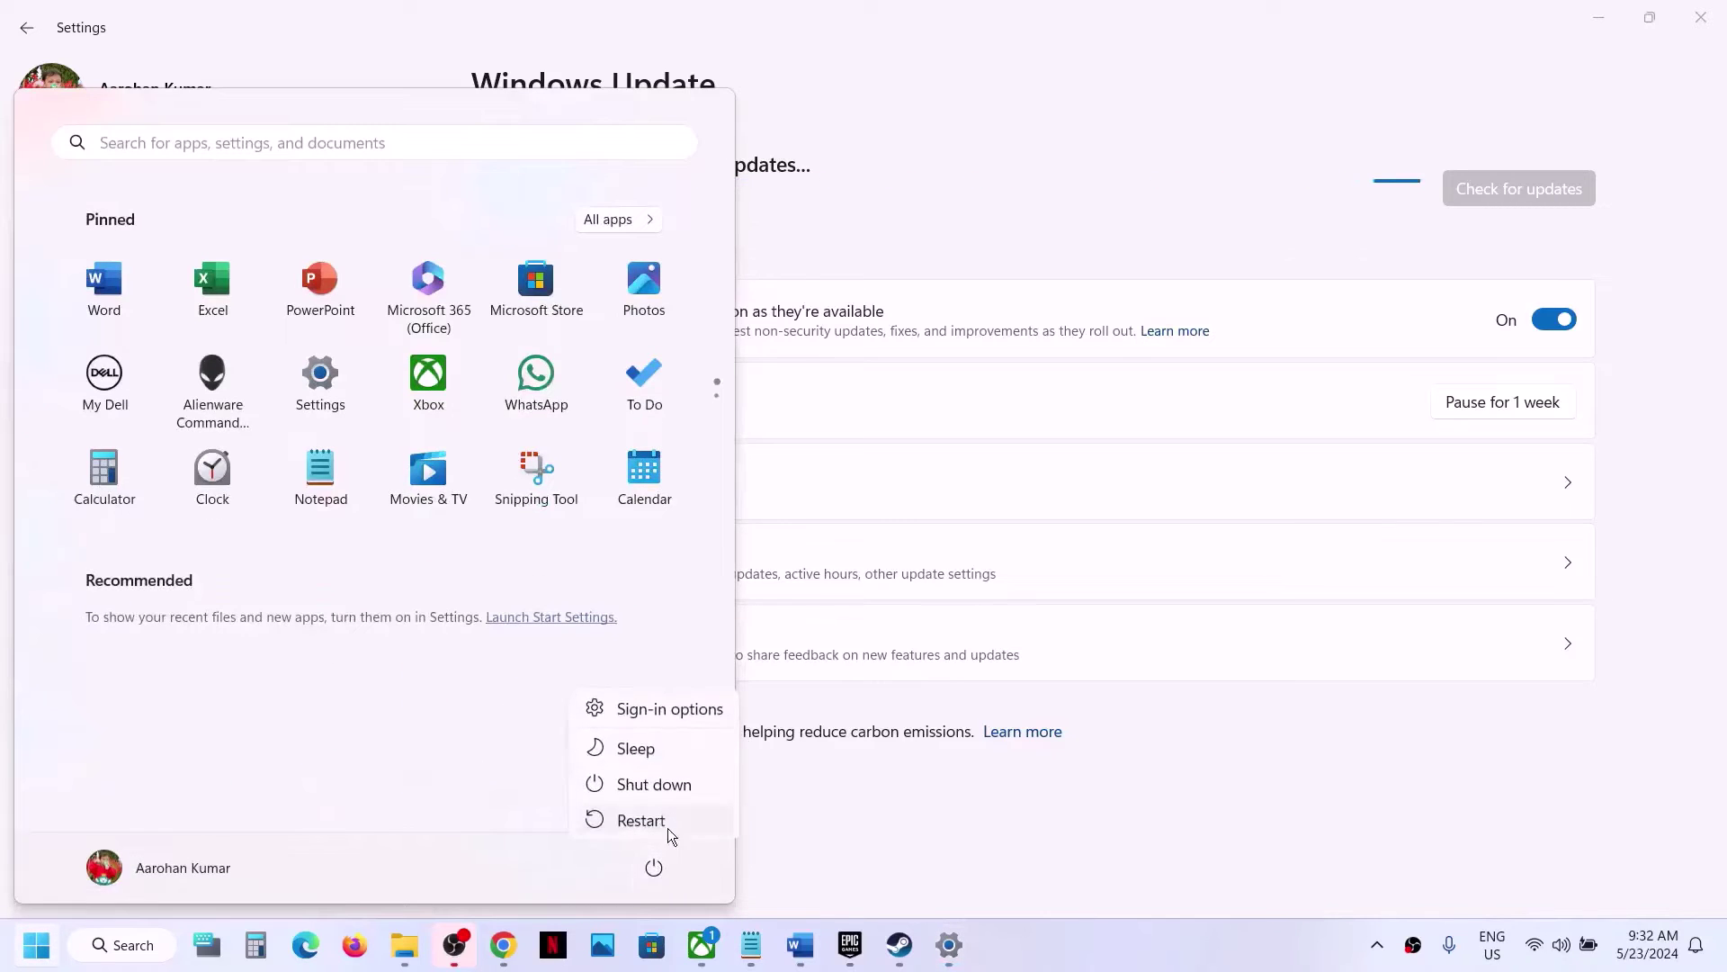
click(895, 943)
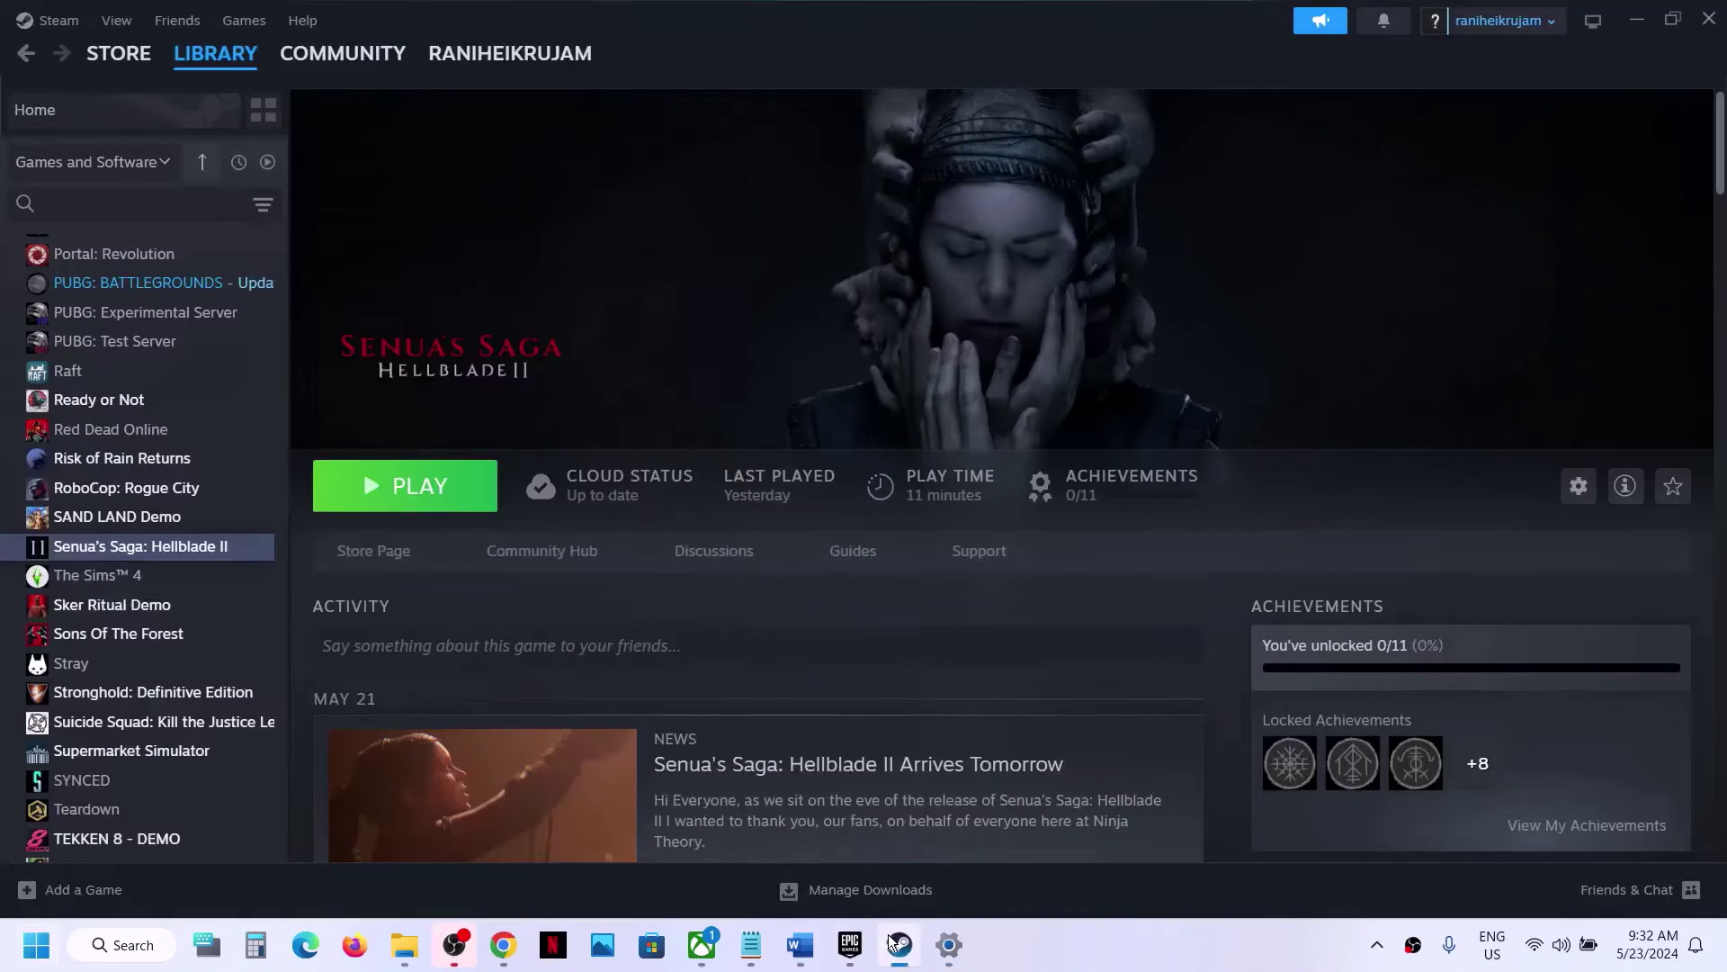
- Go to Step 4 in the Word notes, highlight the NVIDIA and AMD links, and switch to NVIDIA's driver download page in Chrome
click(800, 944)
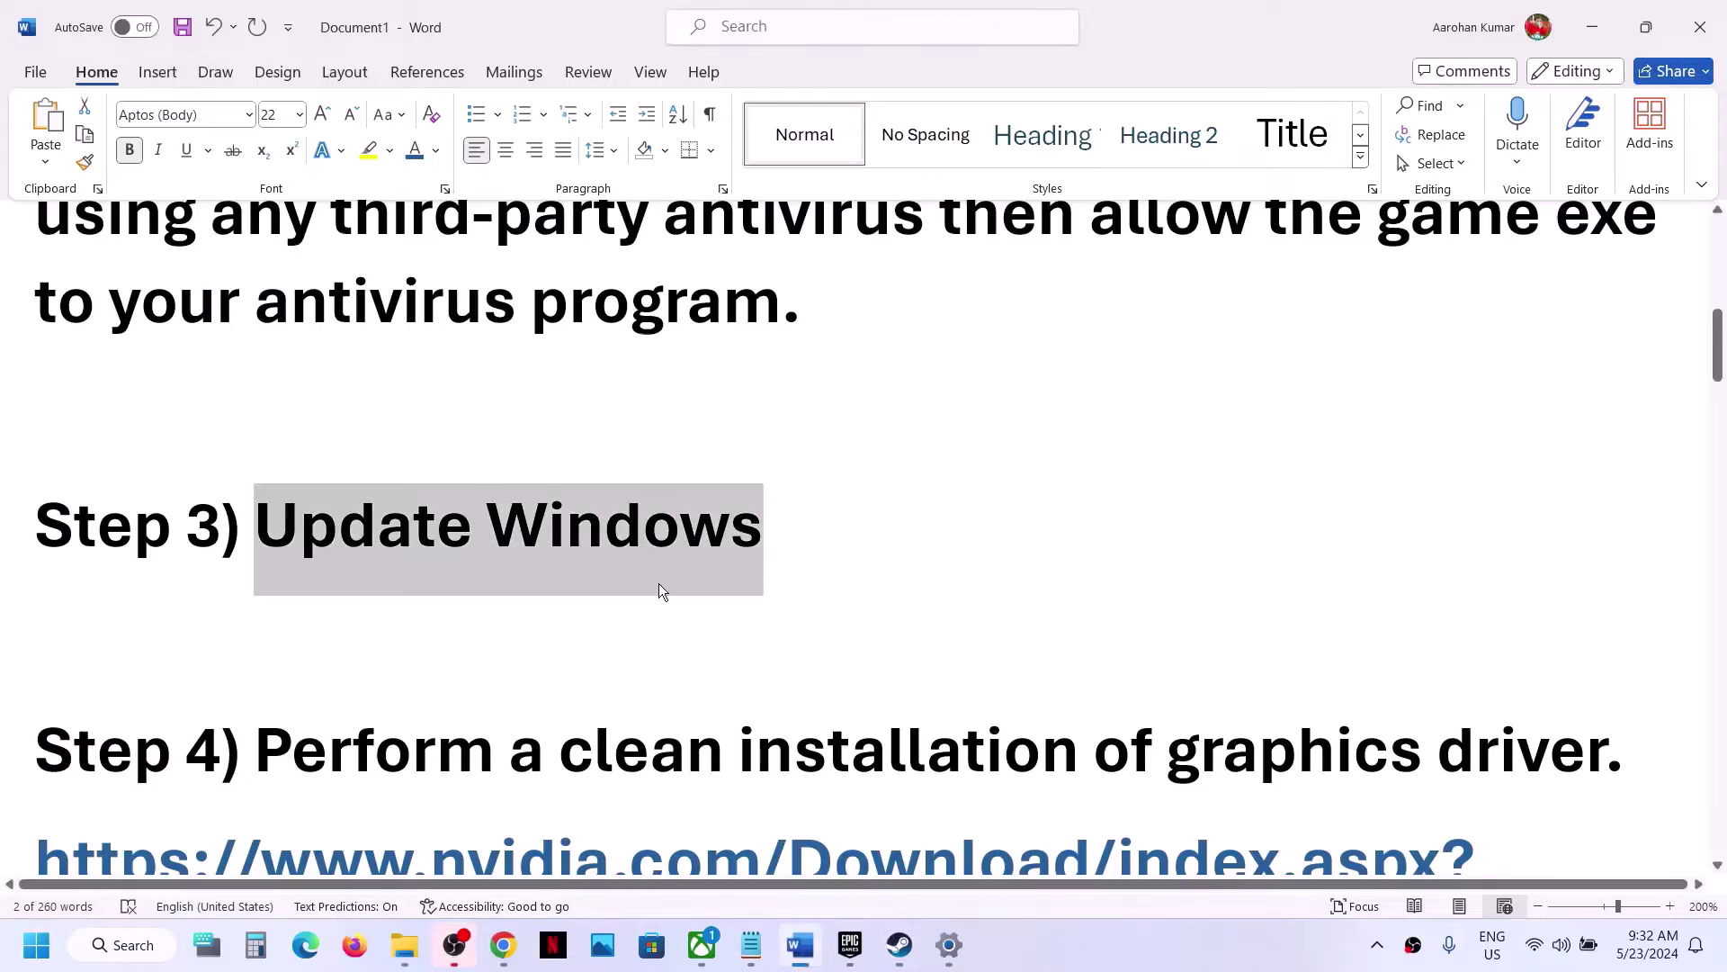
scroll(661, 589, down, 3)
drag(290, 491, 493, 504)
triple_click(154, 660)
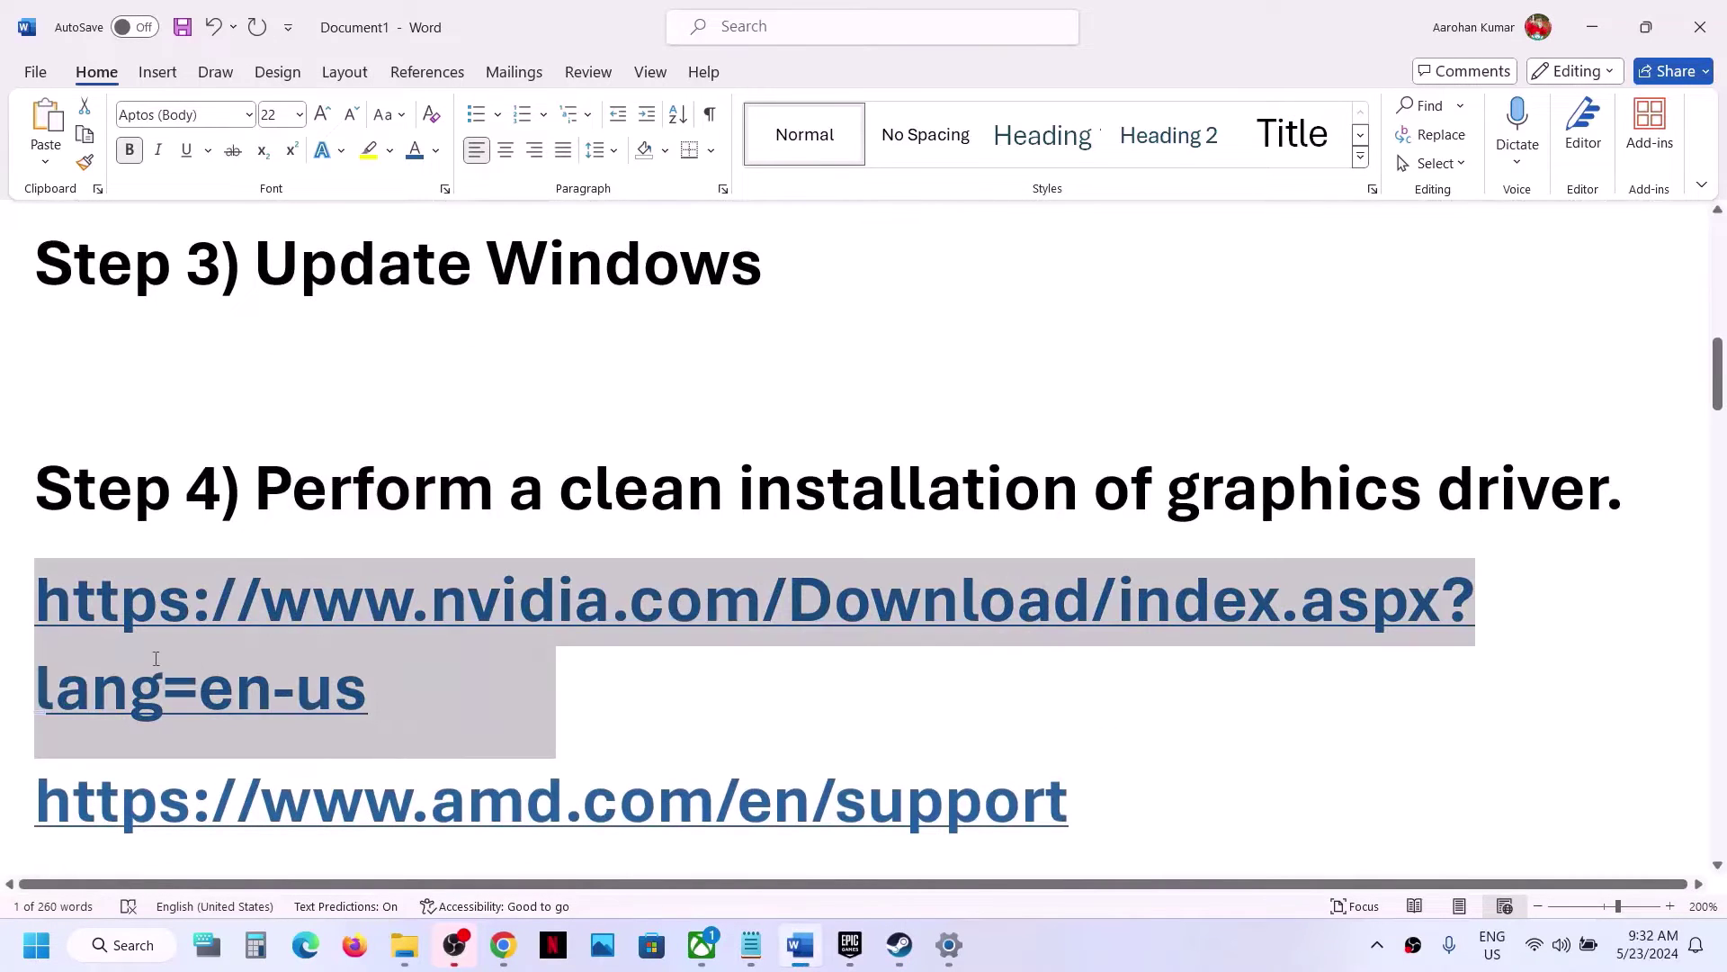
triple_click(790, 780)
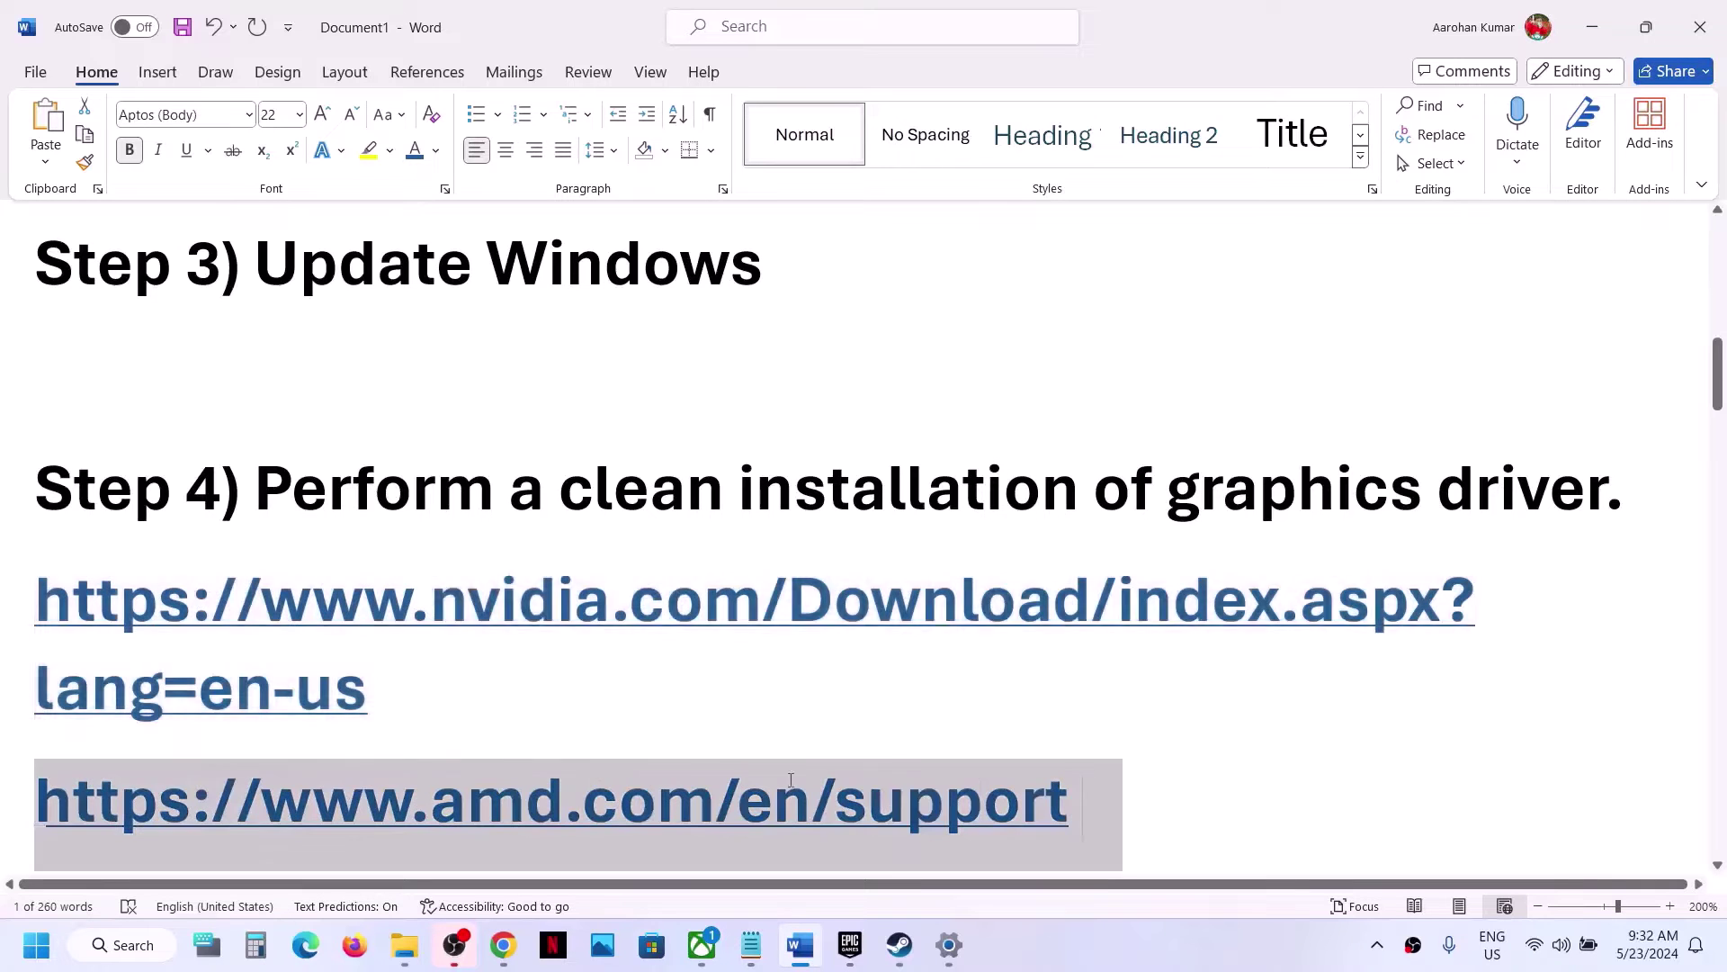
click(369, 688)
click(890, 946)
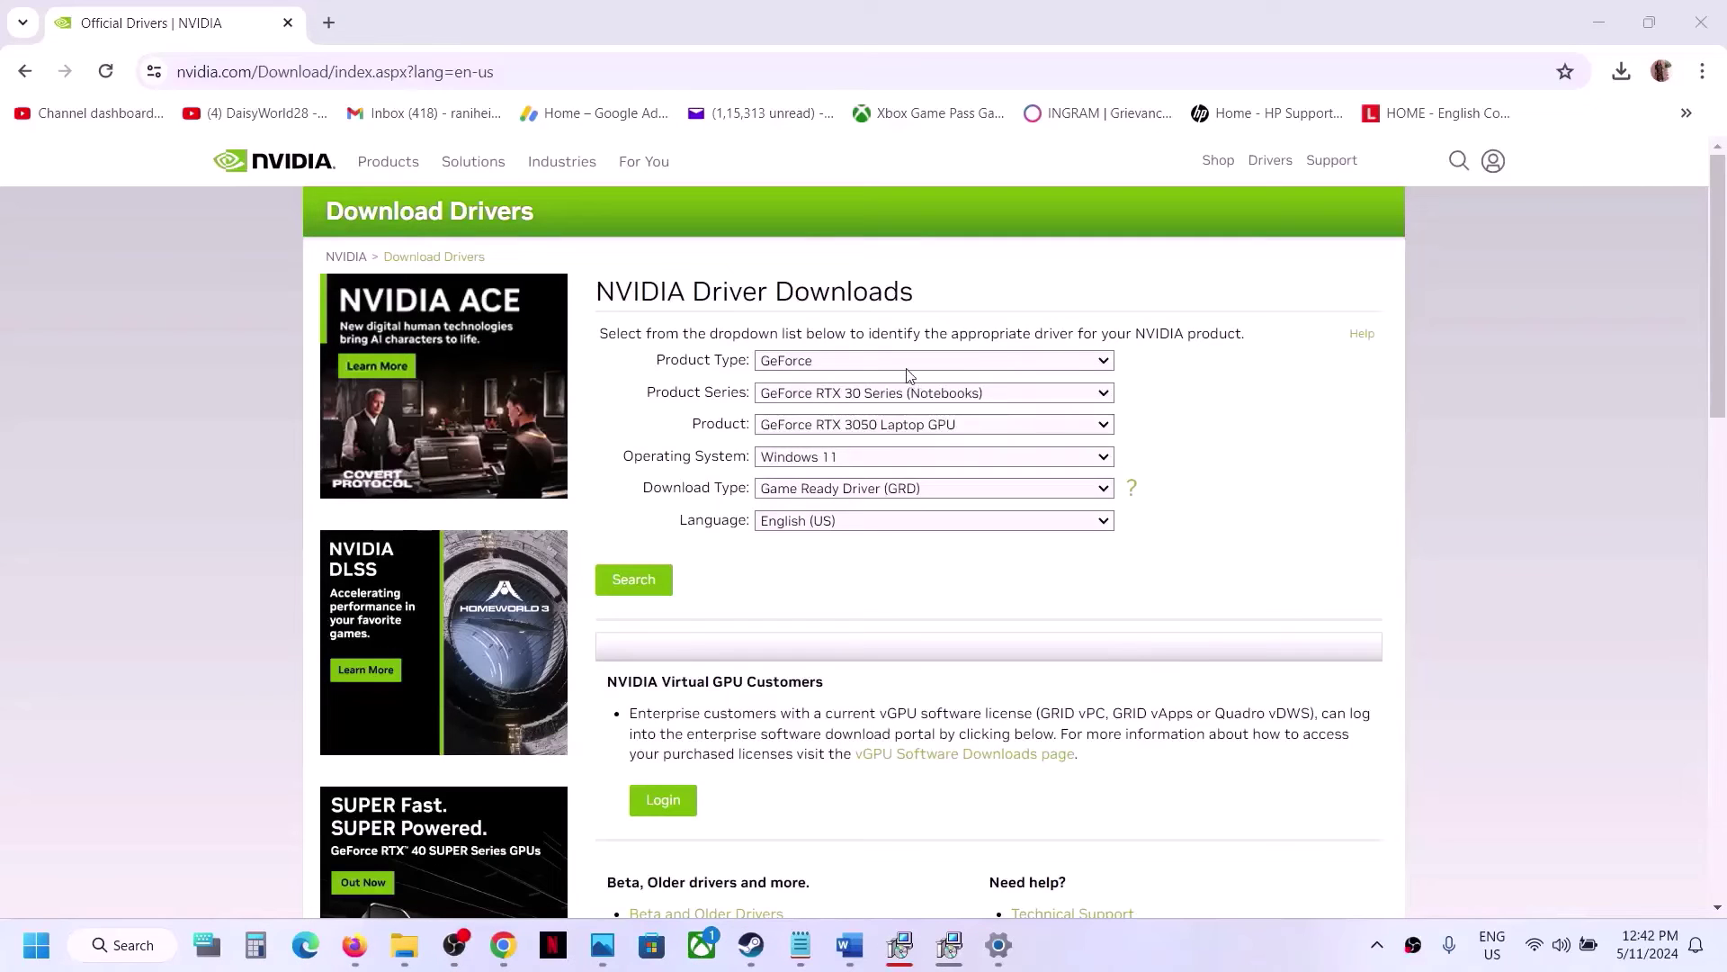
- Specify the driver for GeForce, GeForce RTX 30 Series (Notebooks), GeForce RTX 3050 Laptop GPU and Windows 11
click(902, 362)
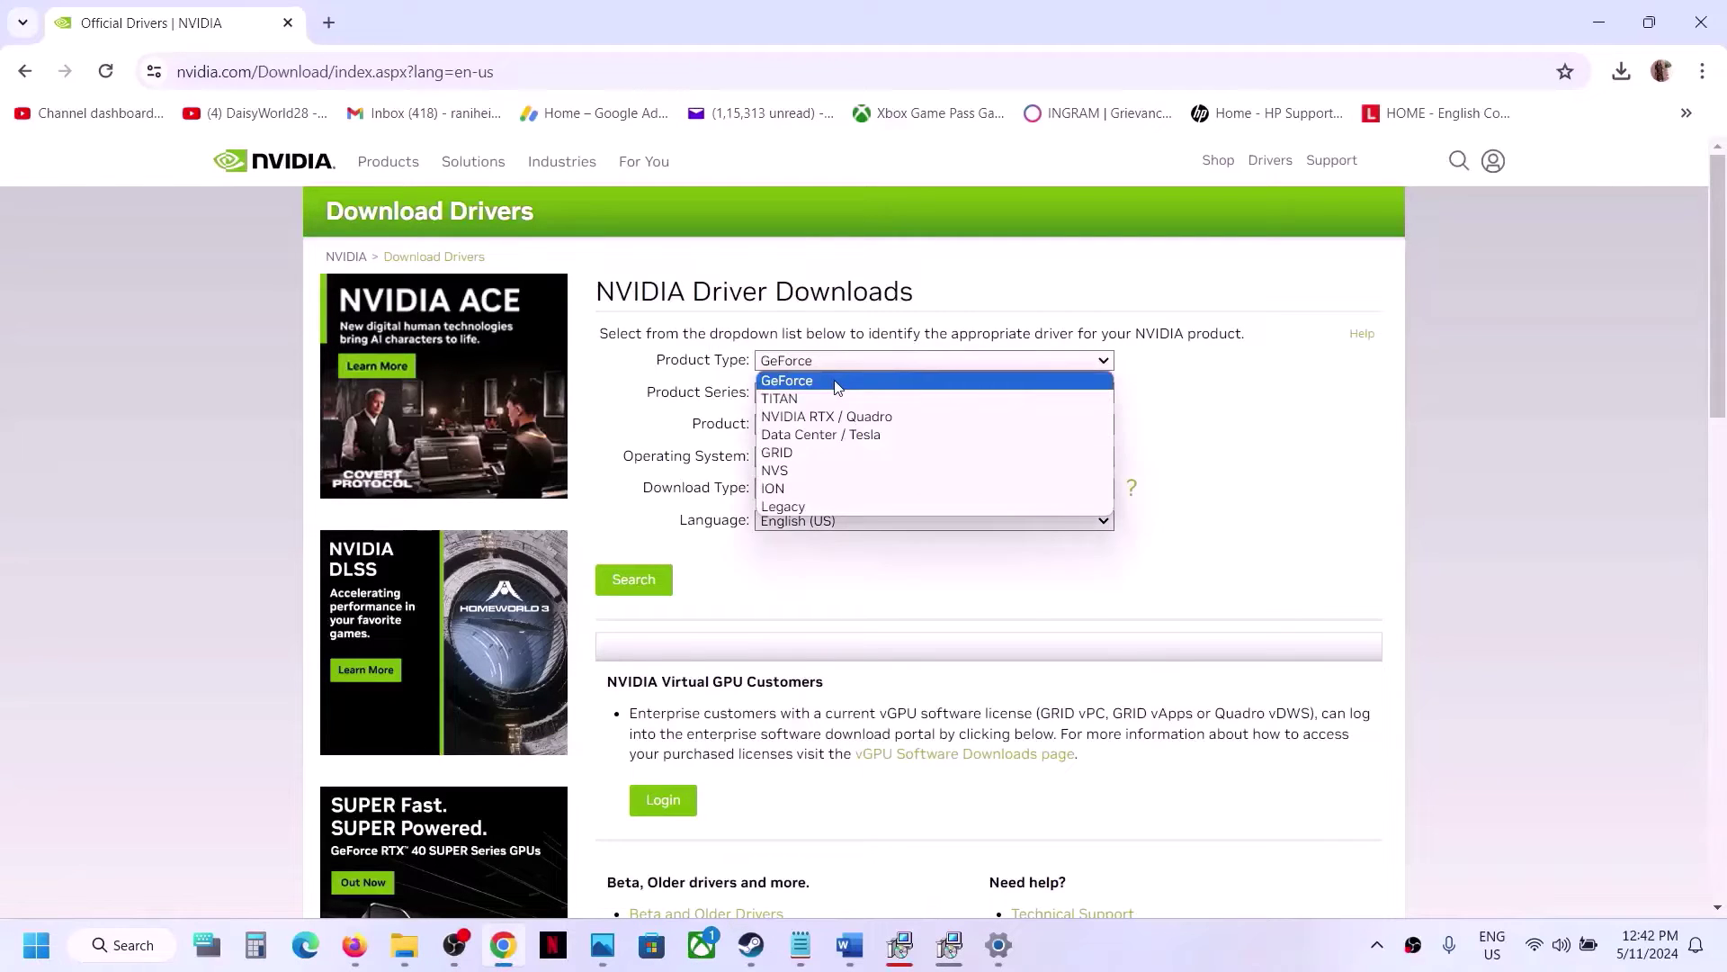
click(837, 384)
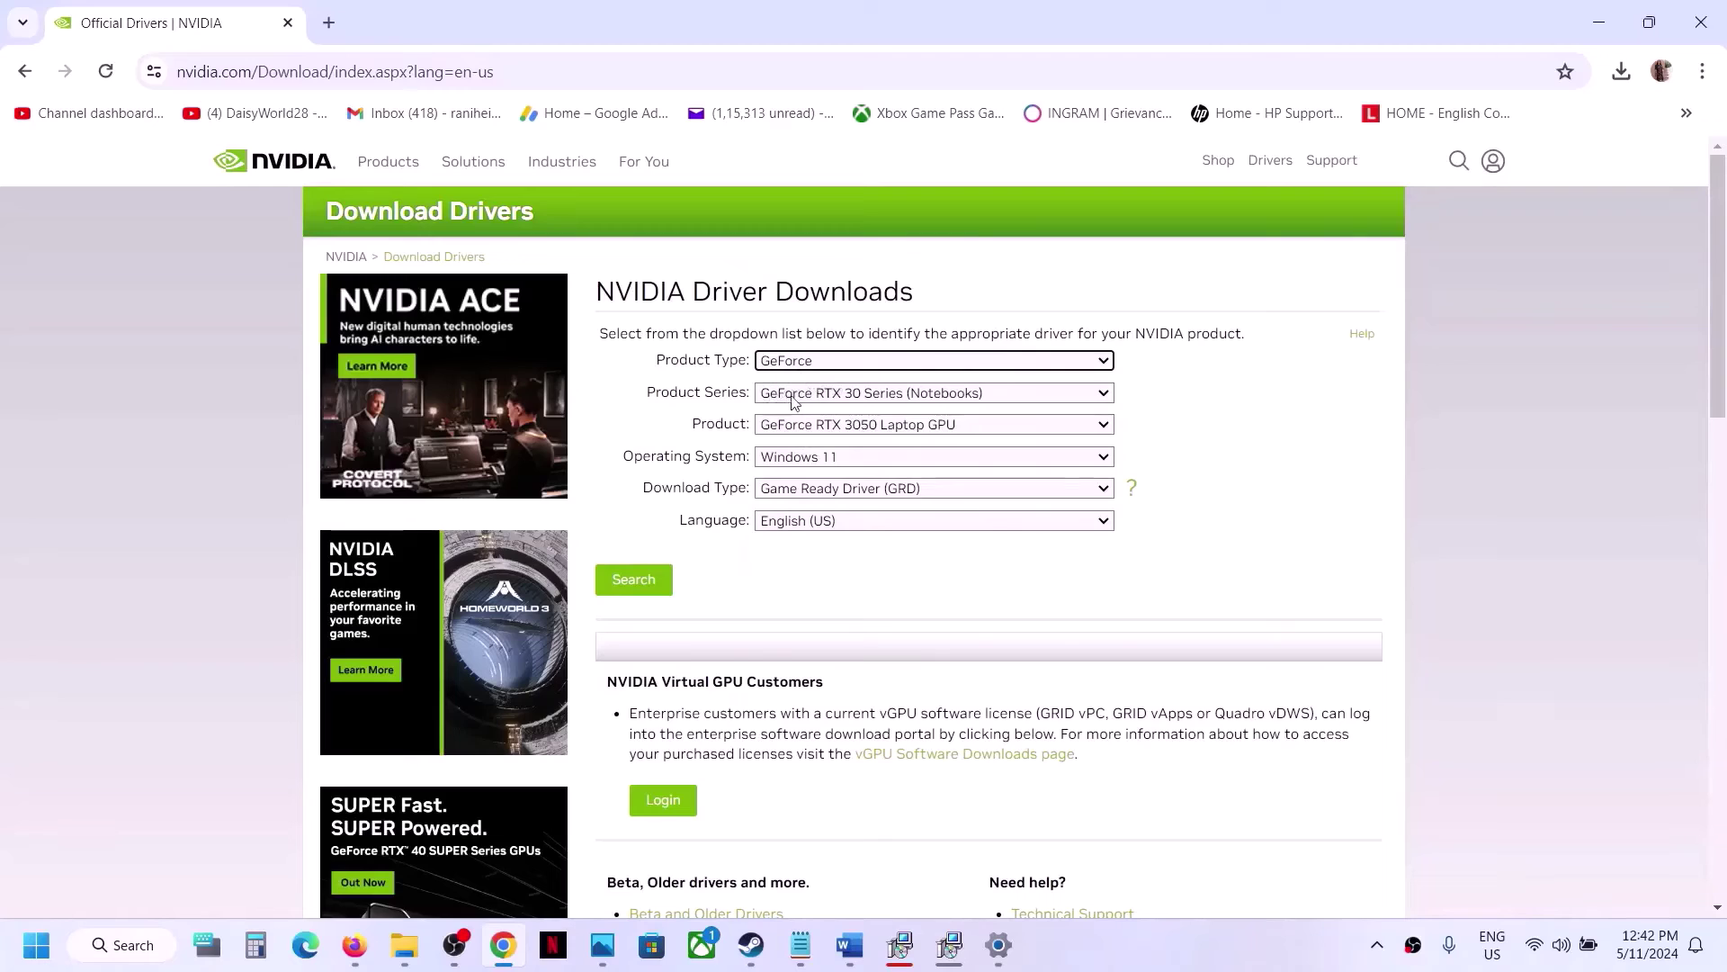
click(797, 396)
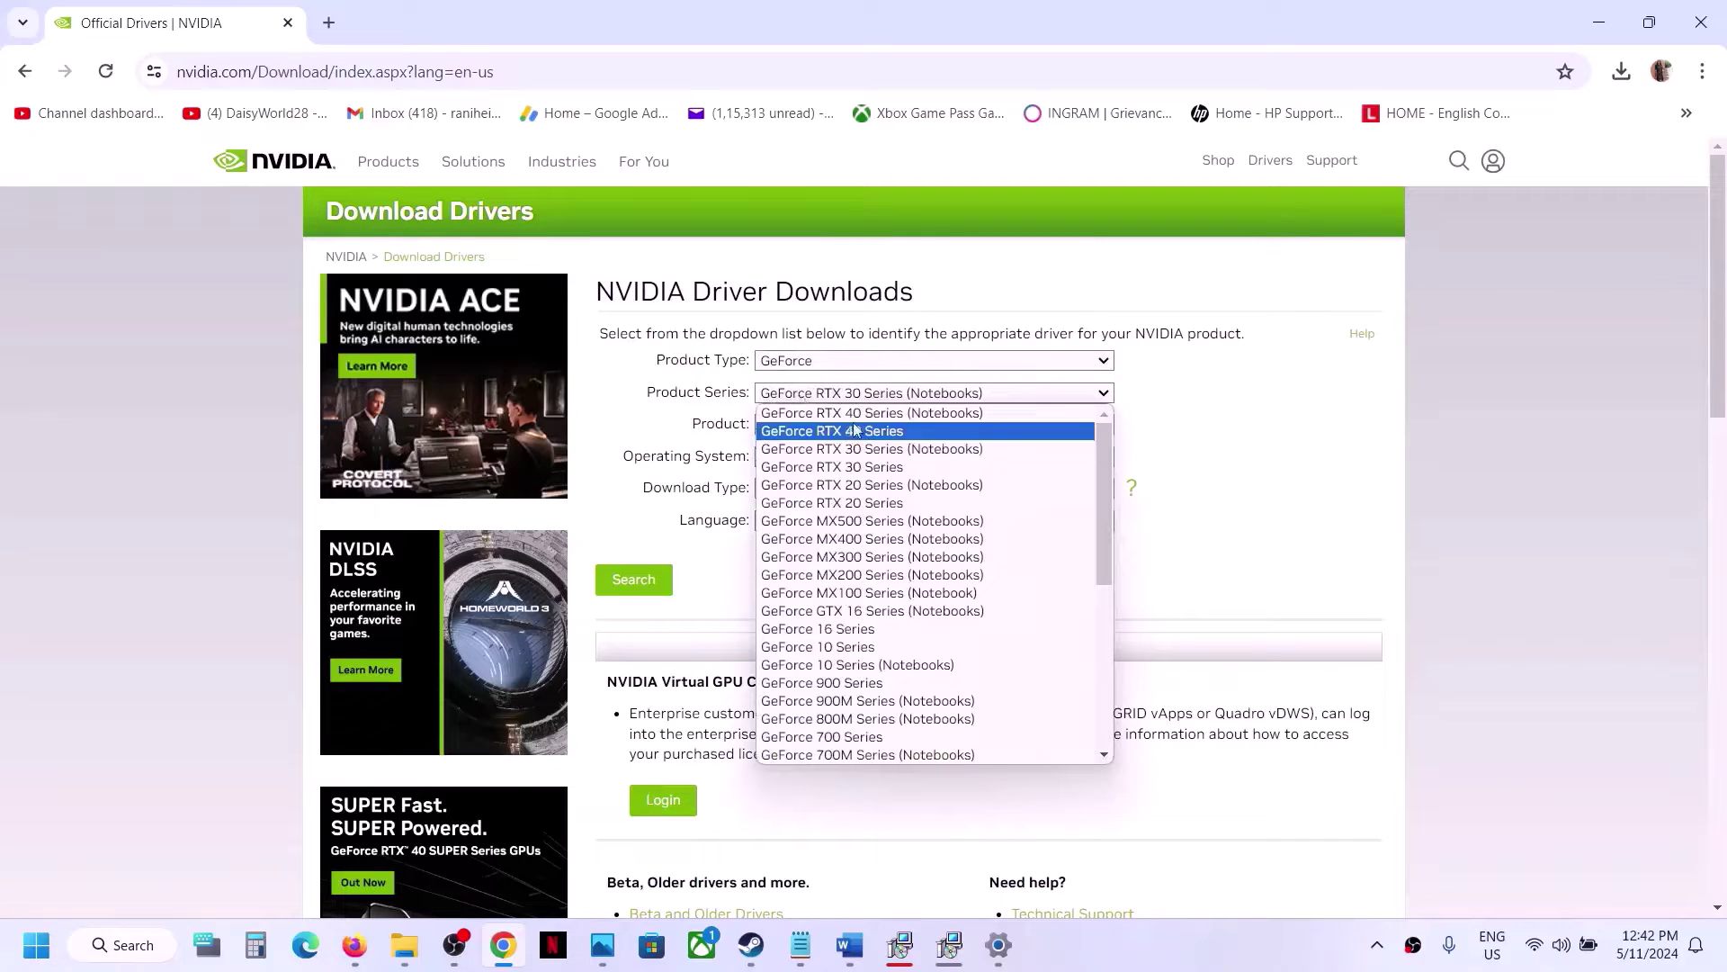
click(914, 450)
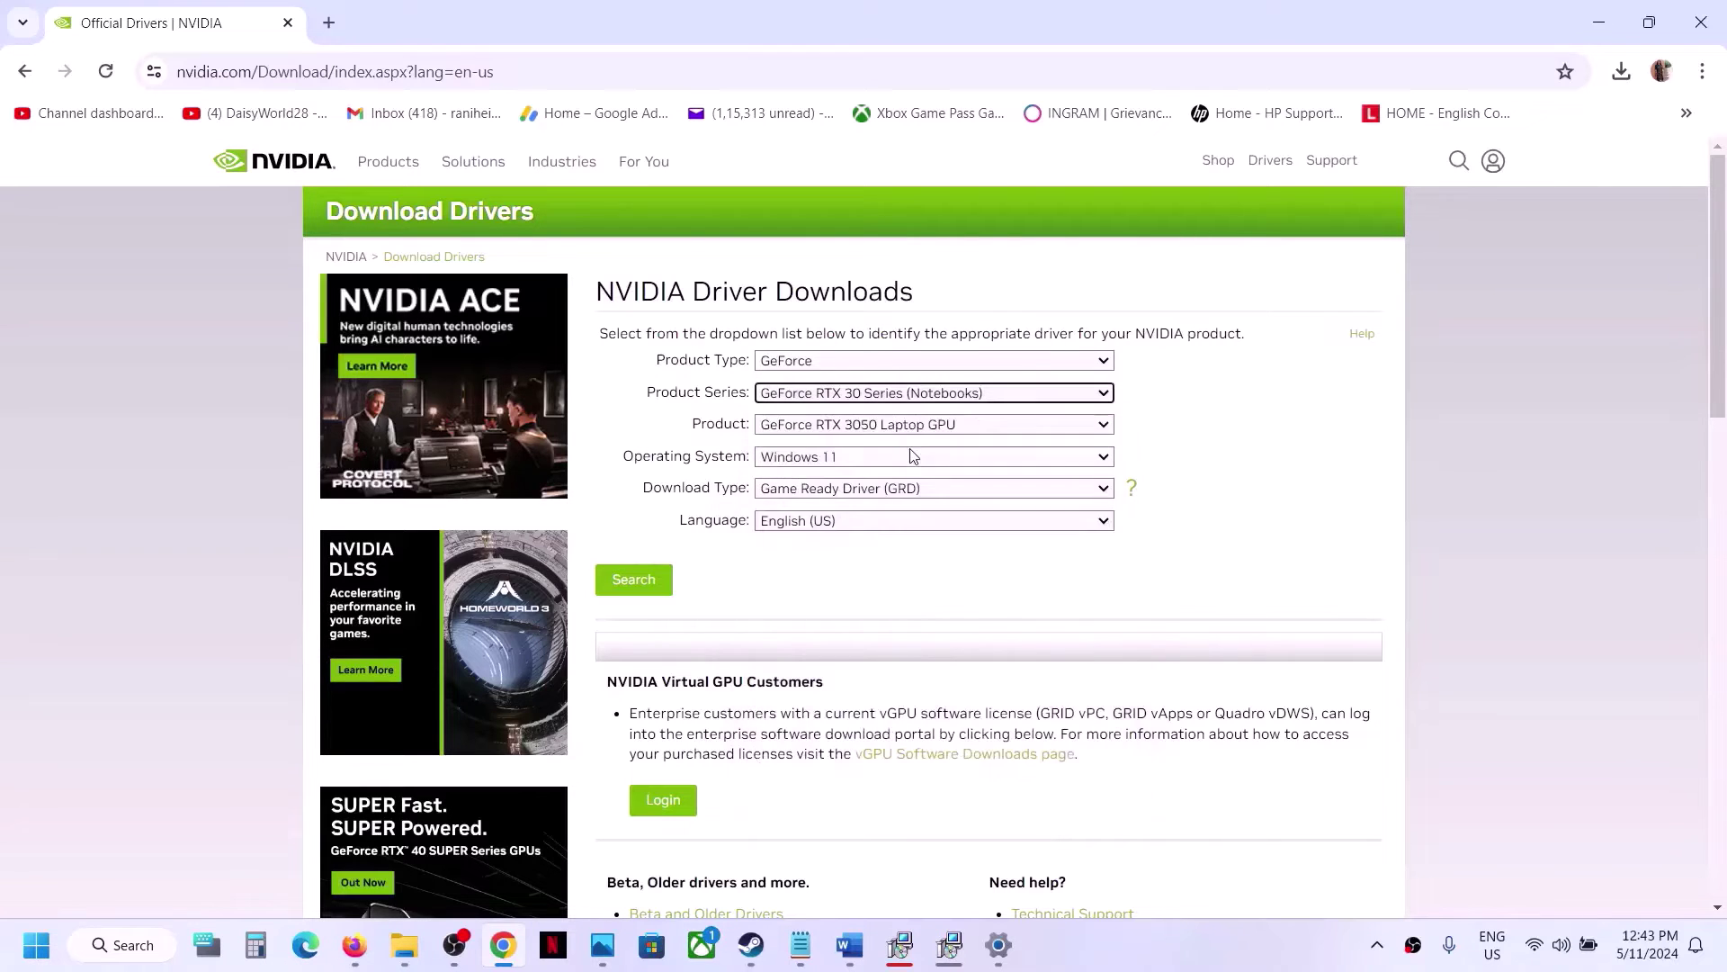
click(849, 433)
click(860, 552)
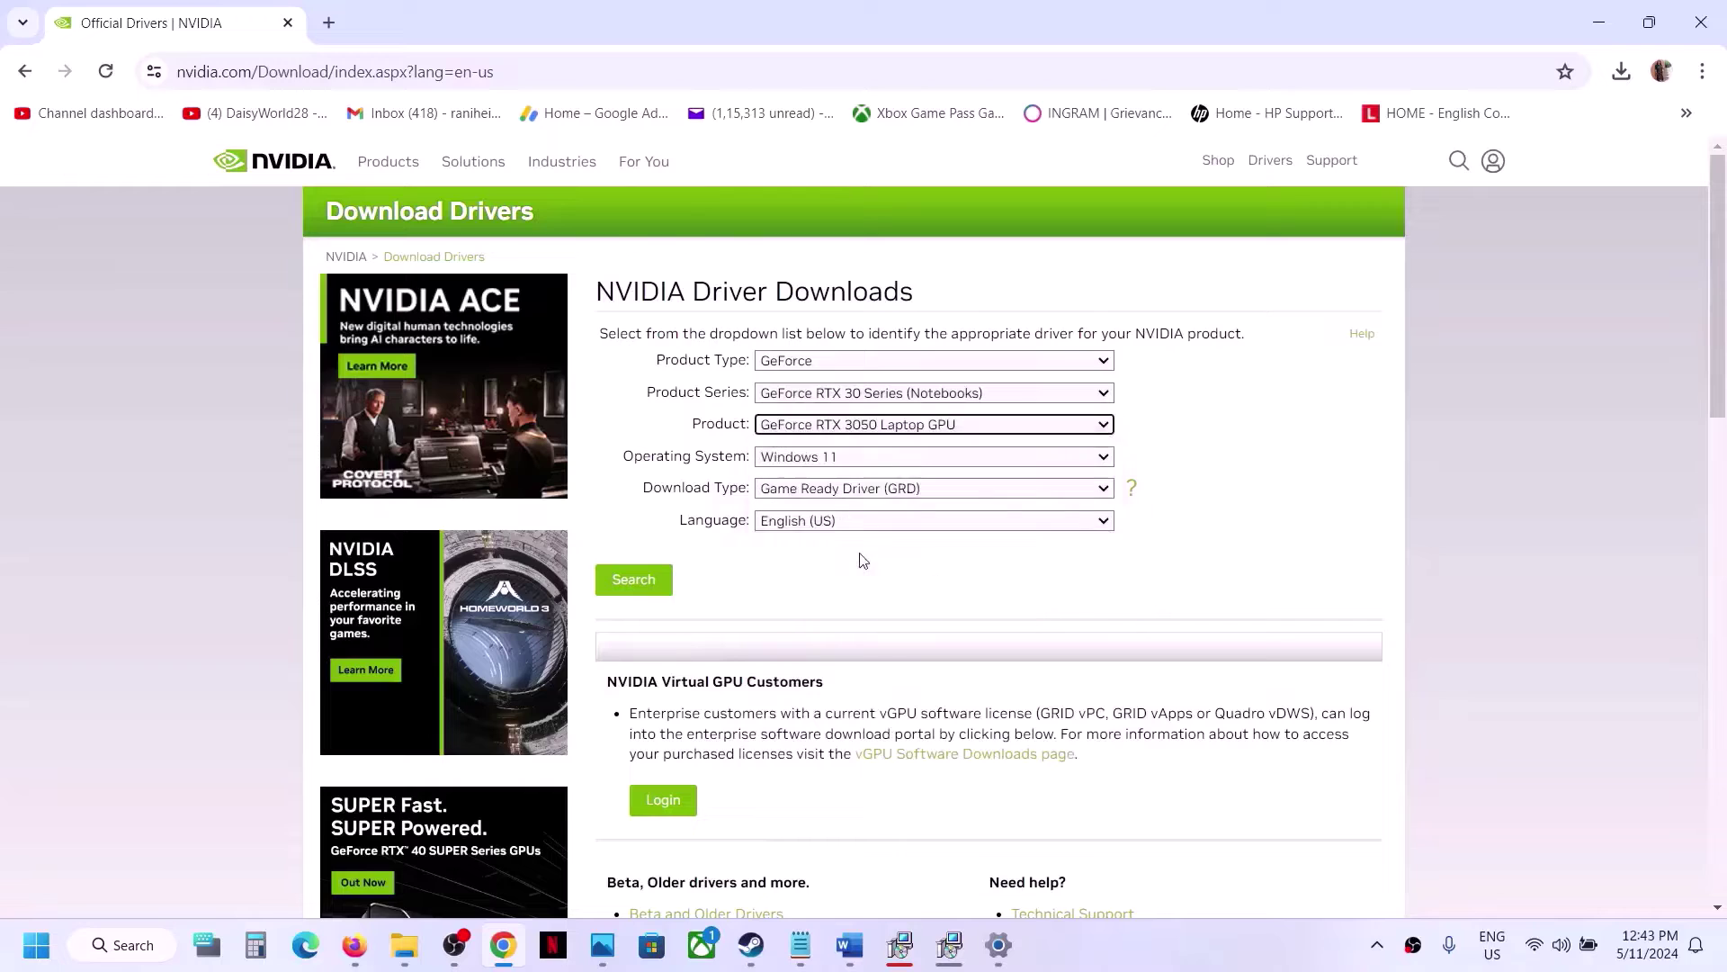
click(800, 458)
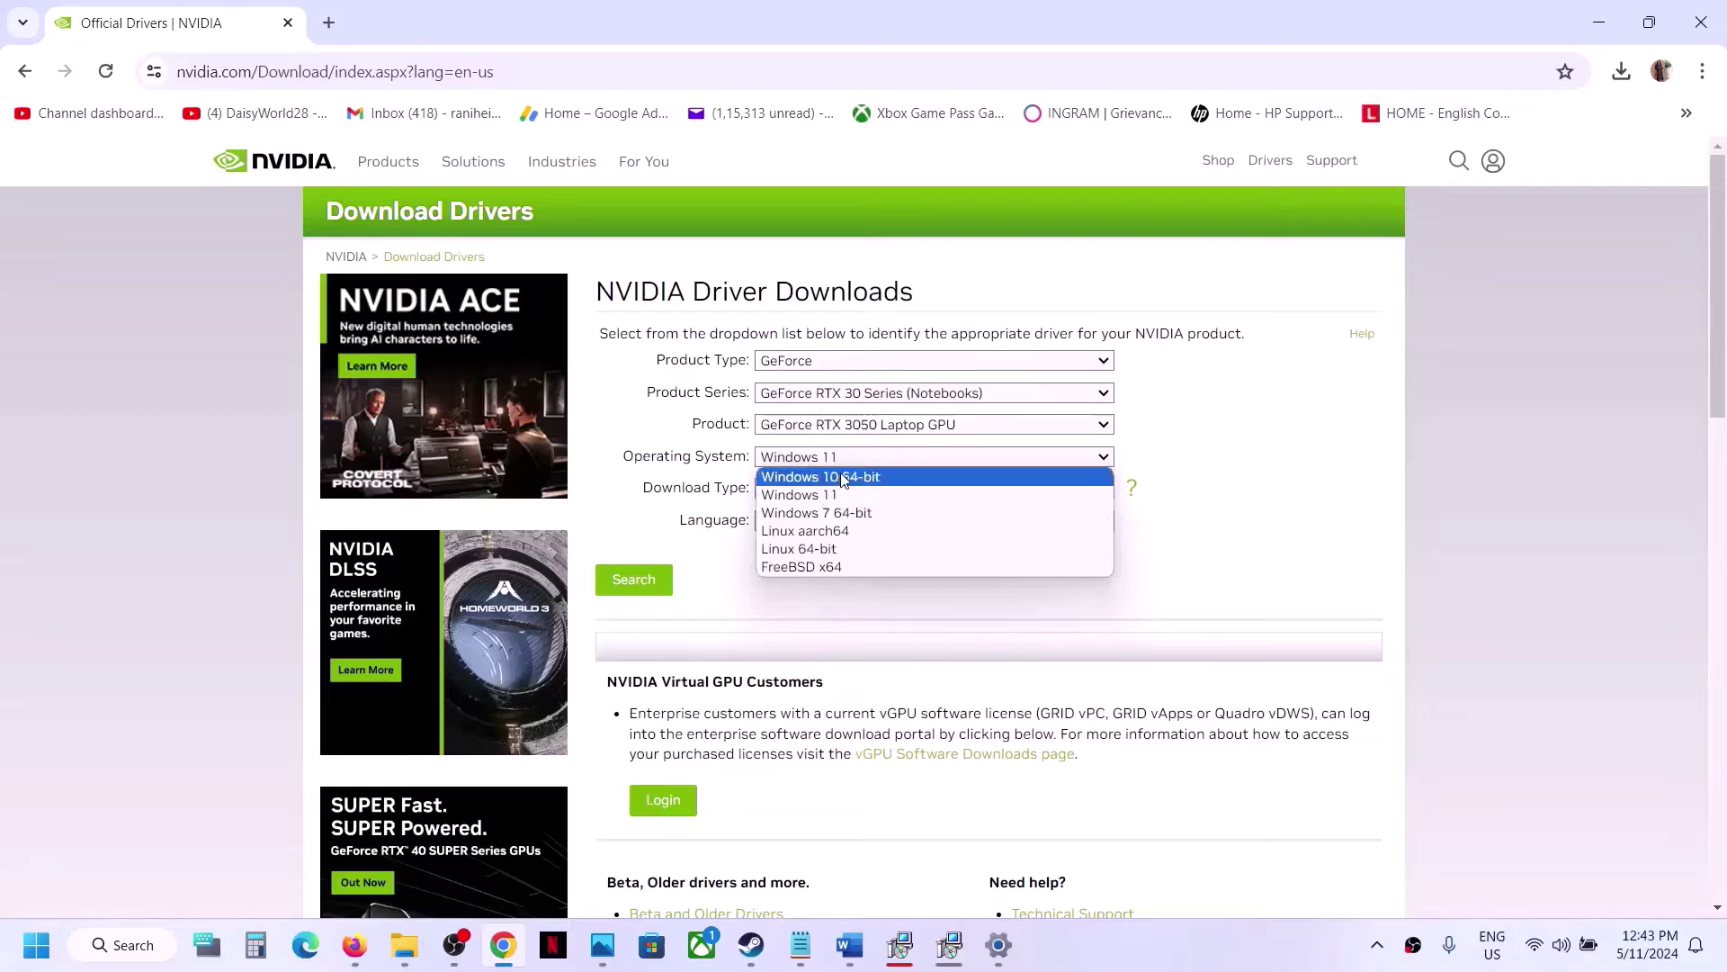
click(822, 494)
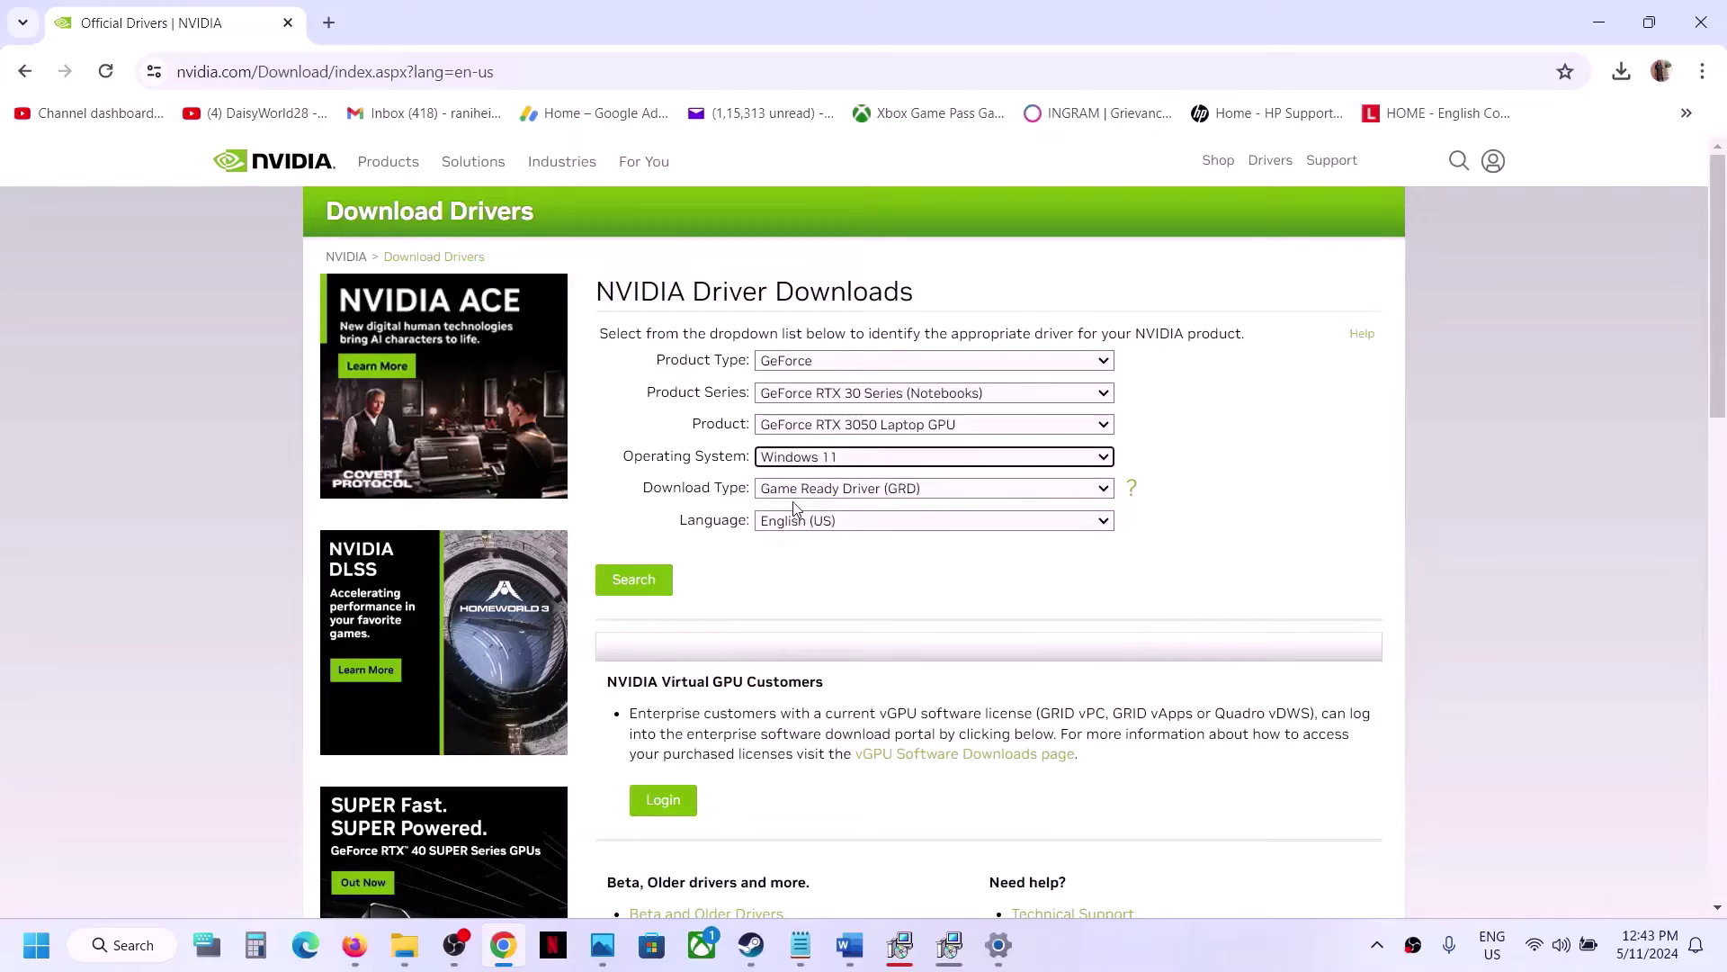
- Search for the matching driver and download GeForce Game Ready Driver version 552.44
click(633, 580)
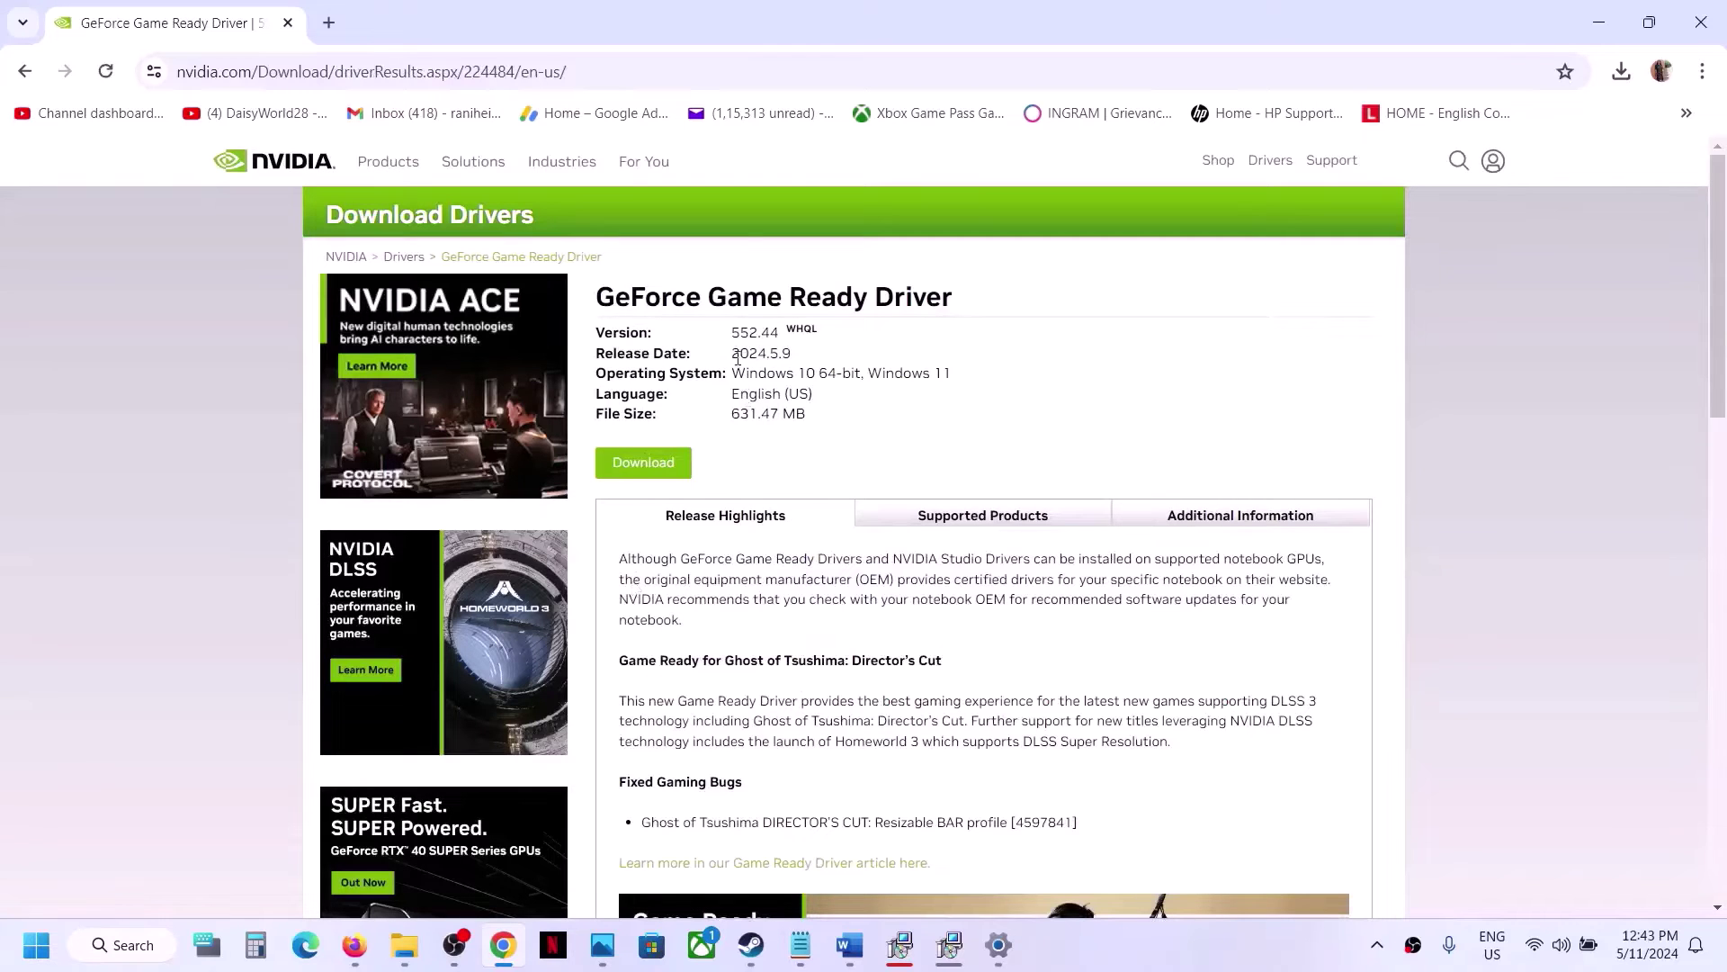
click(664, 458)
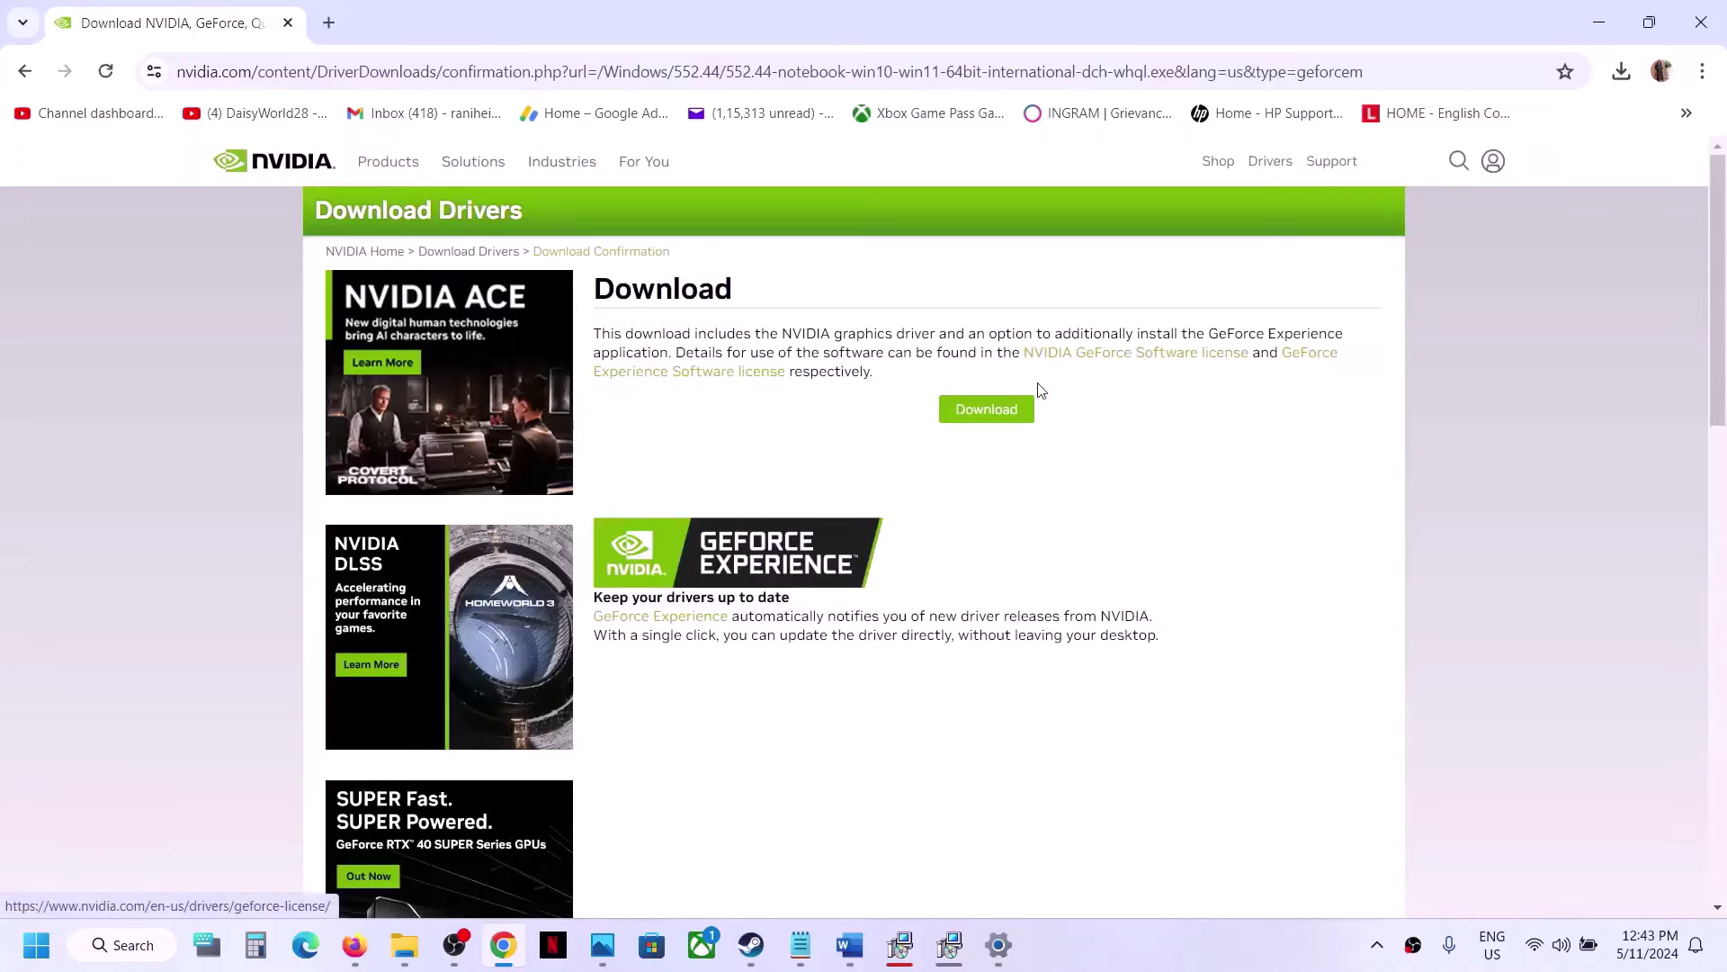
click(1009, 412)
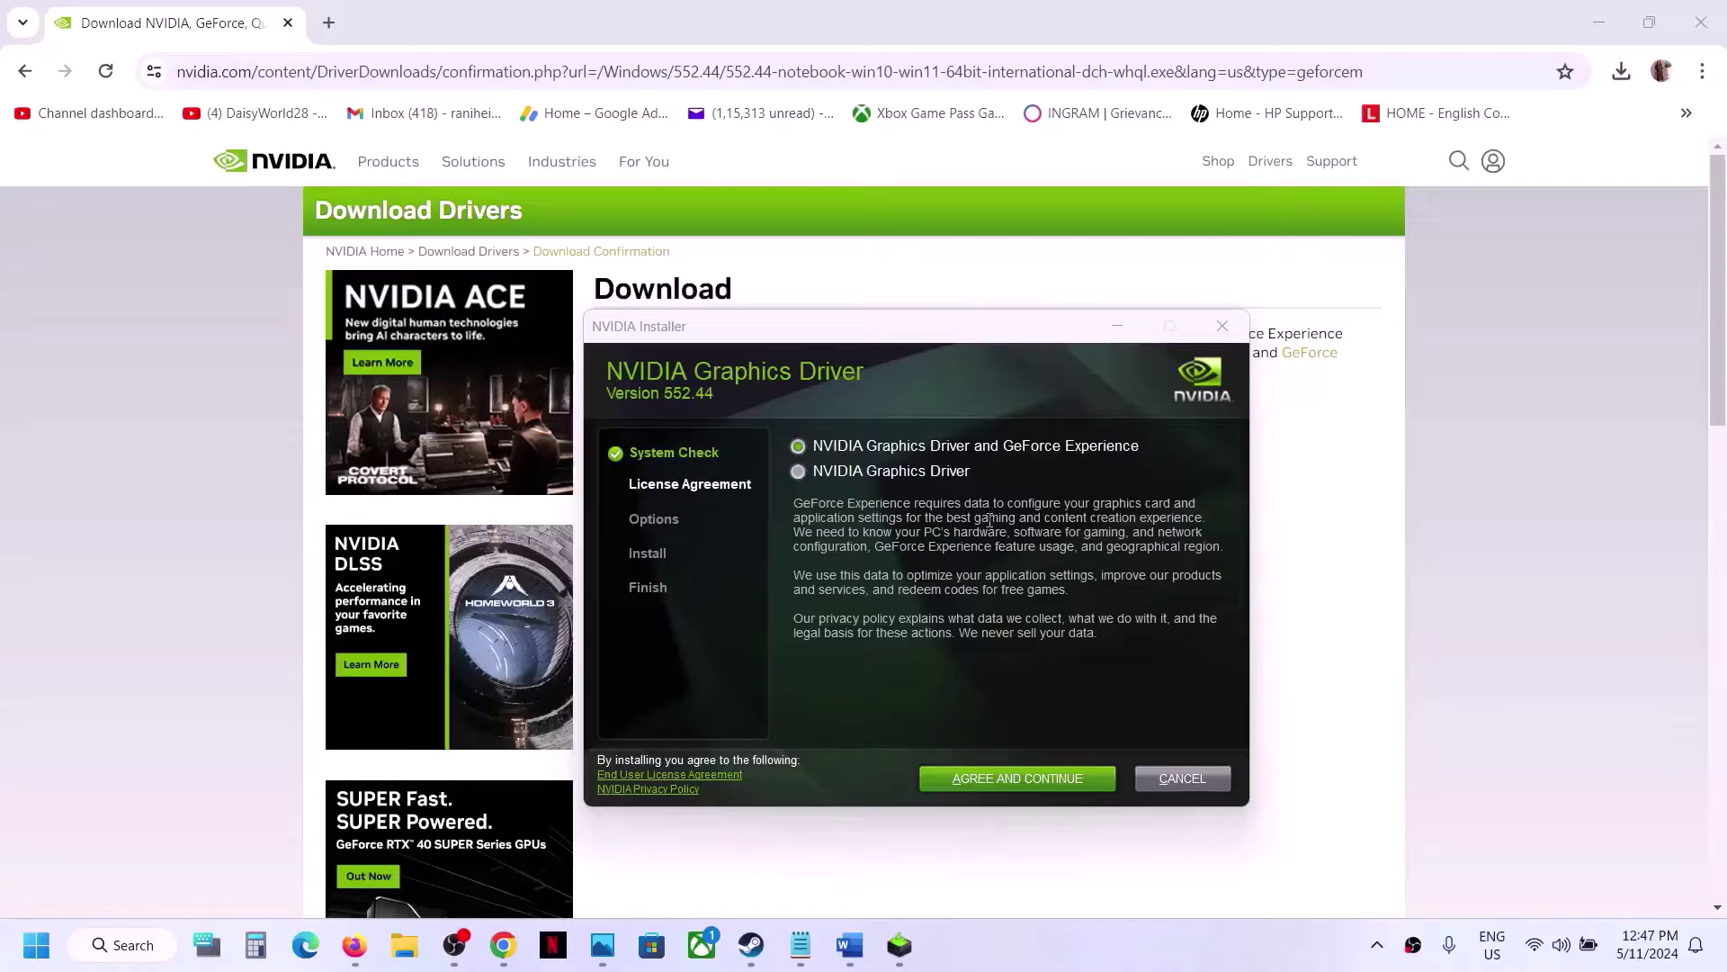
- Accept the NVIDIA driver and GeForce Experience license, and start a custom installation with "Perform a clean installation" enabled
click(1039, 774)
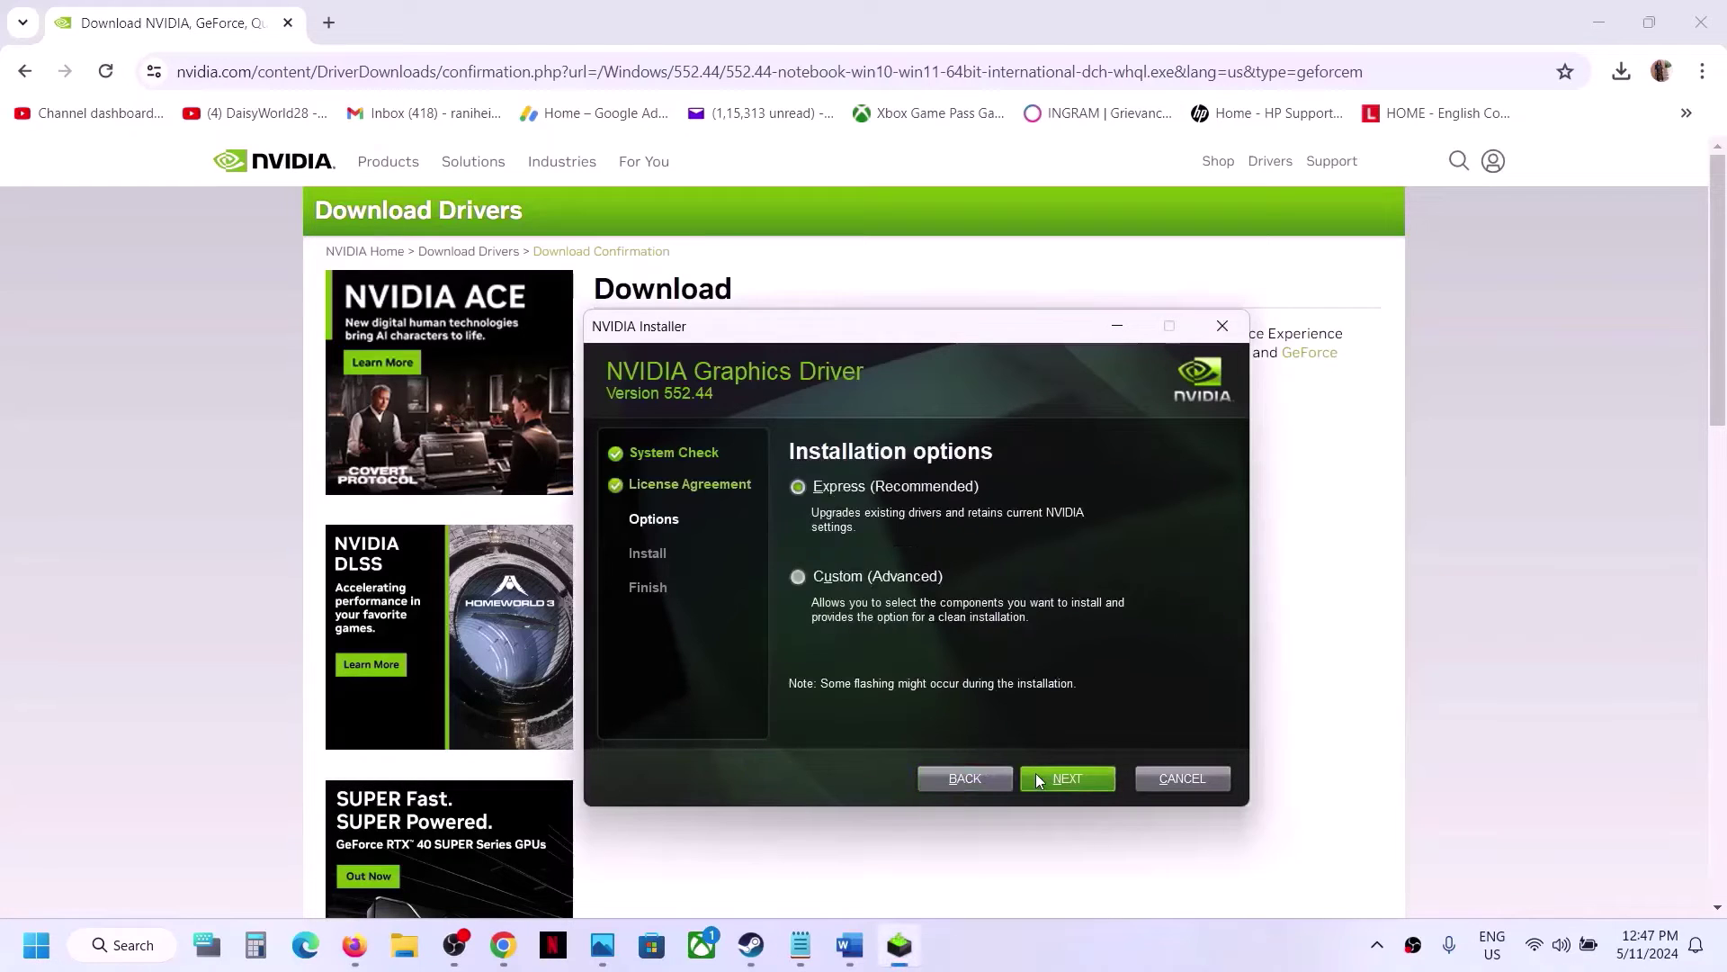
click(804, 573)
click(1043, 785)
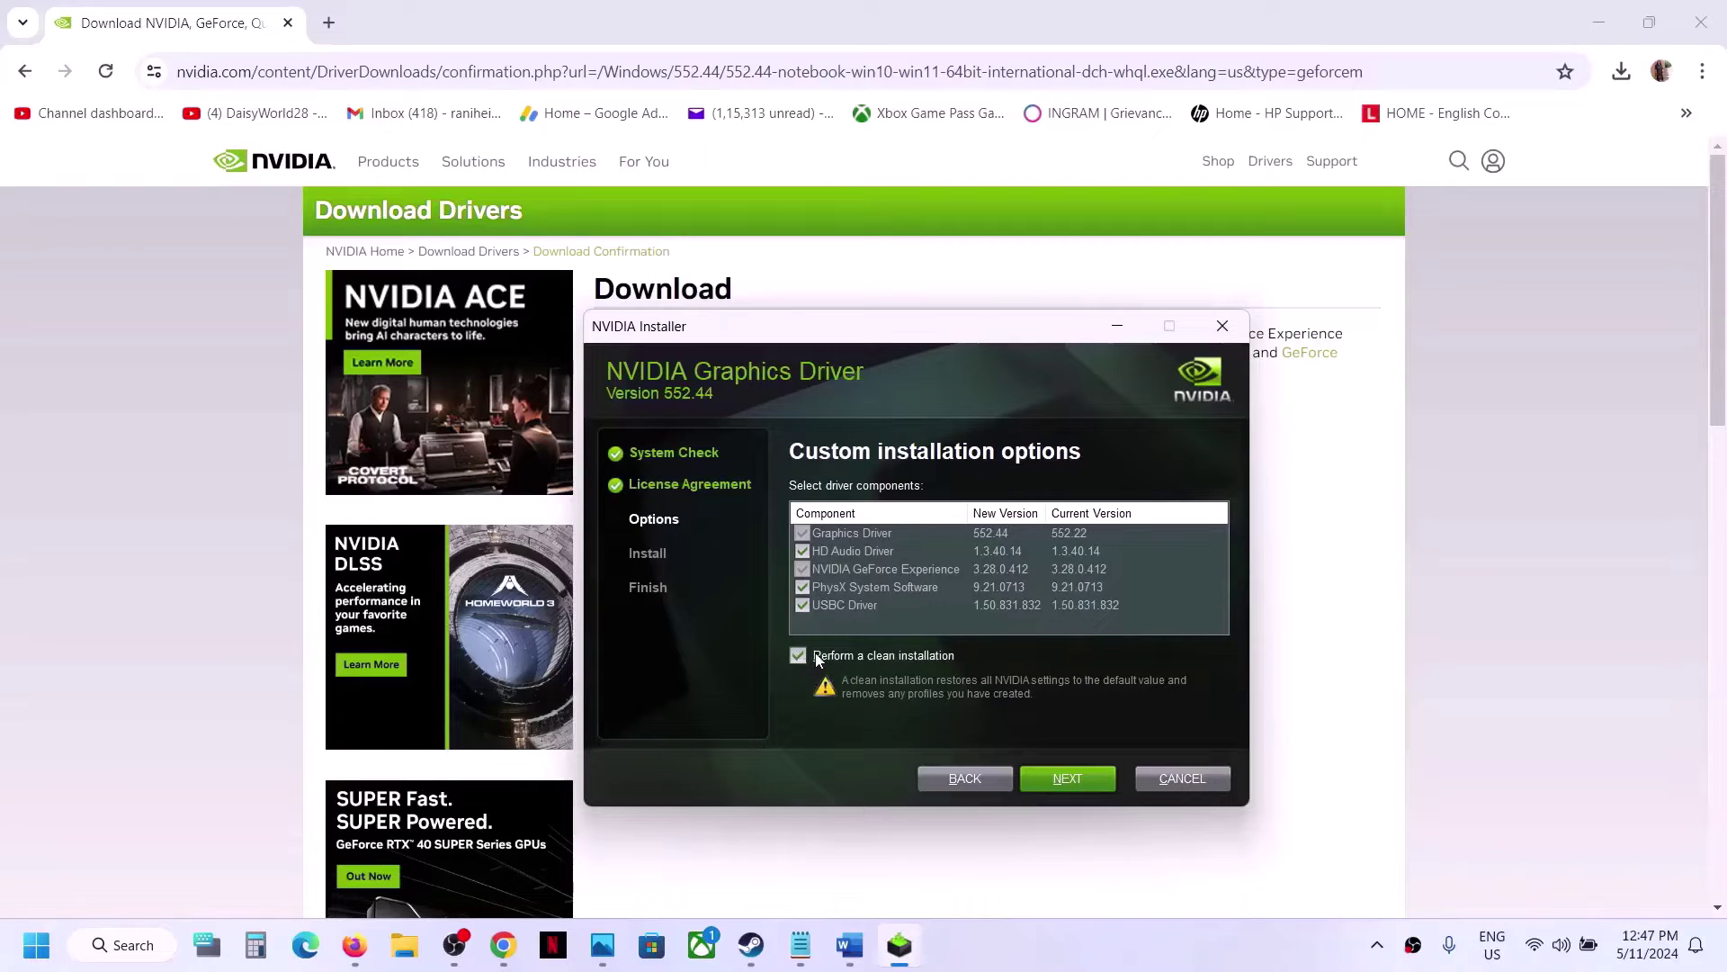
click(1077, 780)
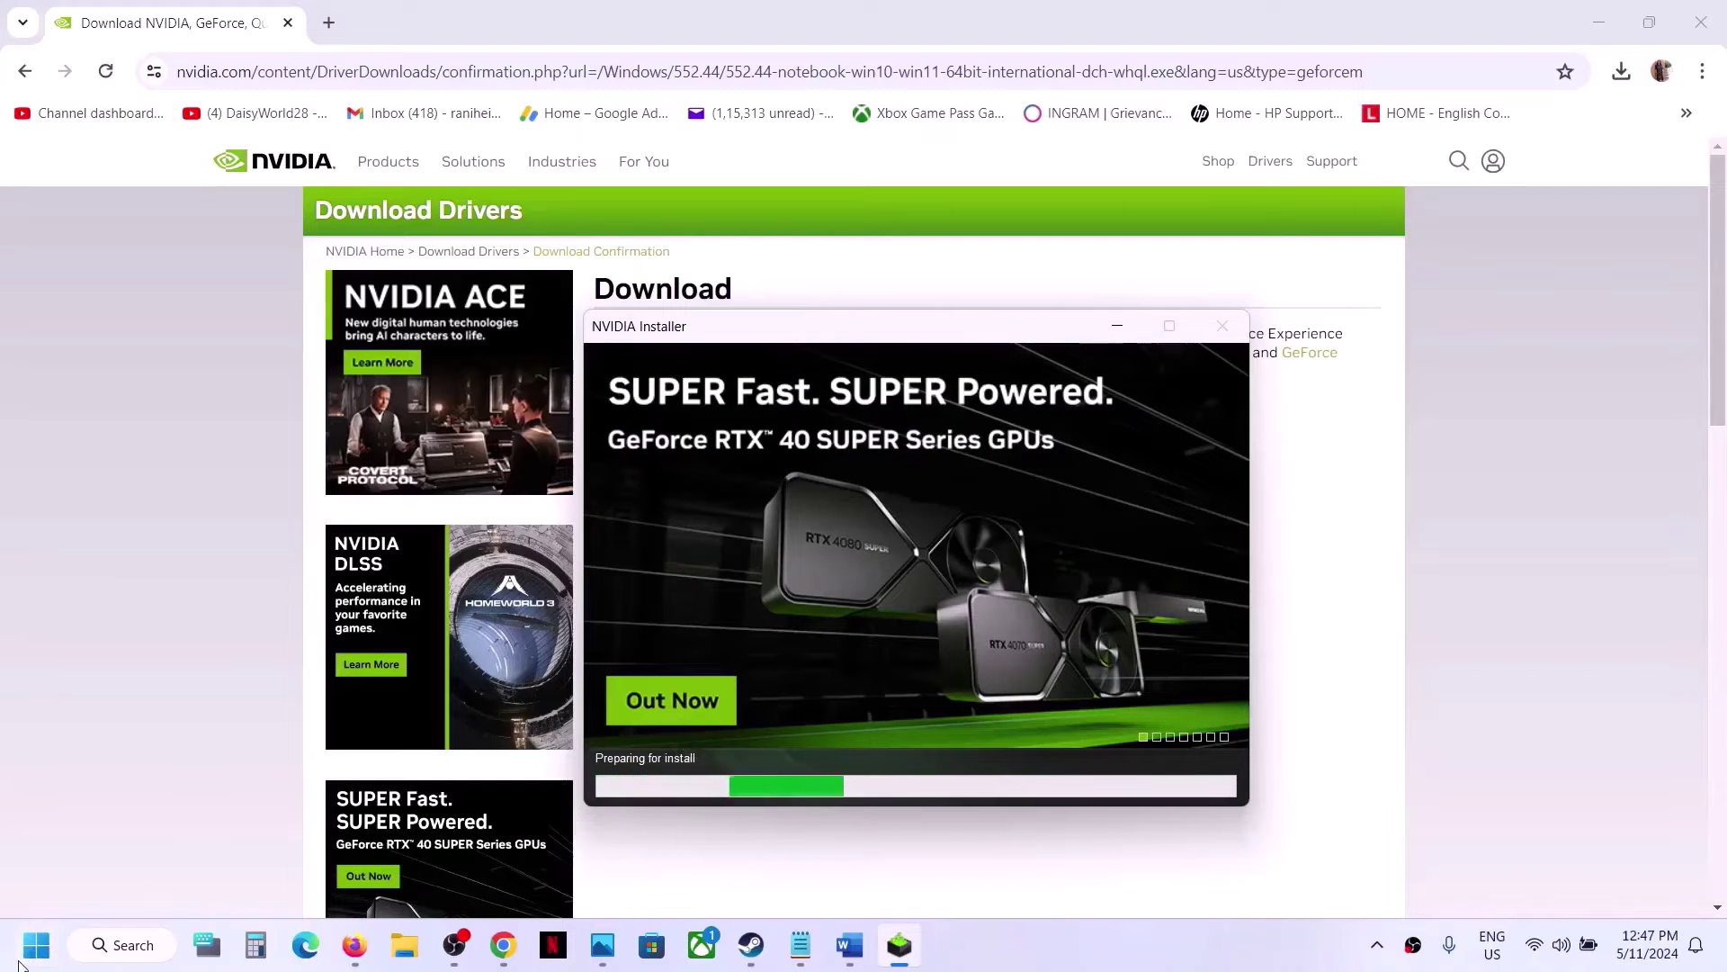
- View the Restart option among the power choices while the driver installs, and dismiss them
click(27, 959)
click(654, 867)
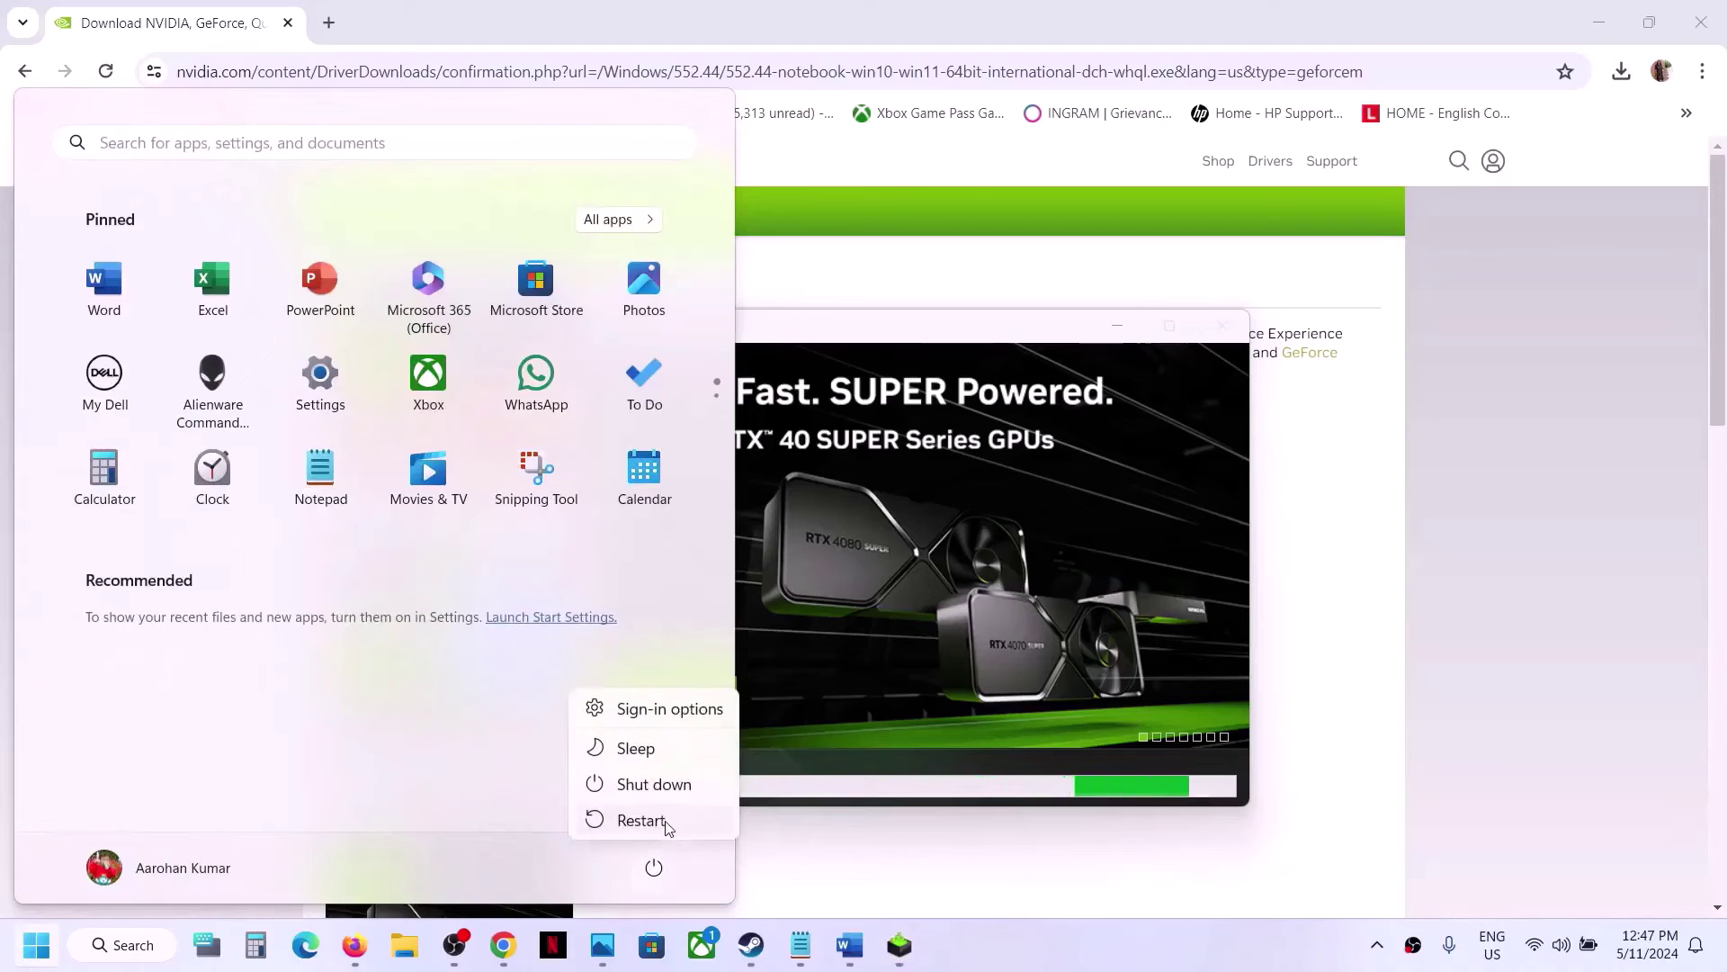
key(Escape)
key(Escape)
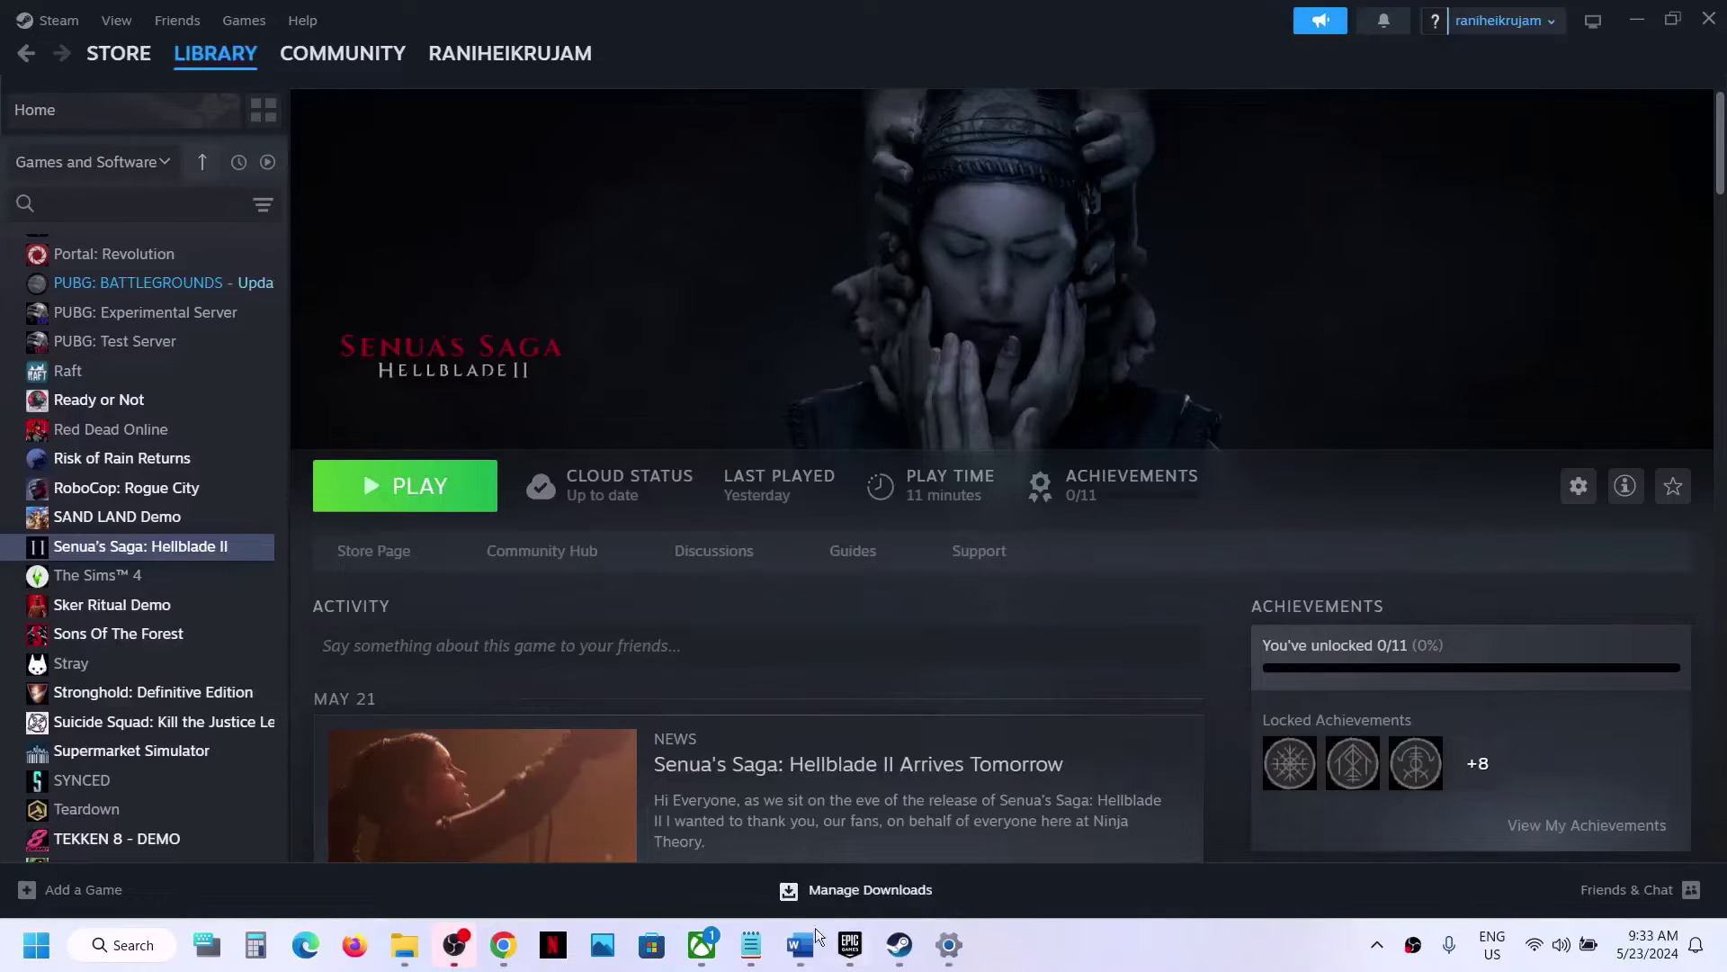
- Go to Step 5 about the dedicated graphics card in the Word notes and copy the word "graphics"
click(812, 942)
scroll(548, 557, down, 3)
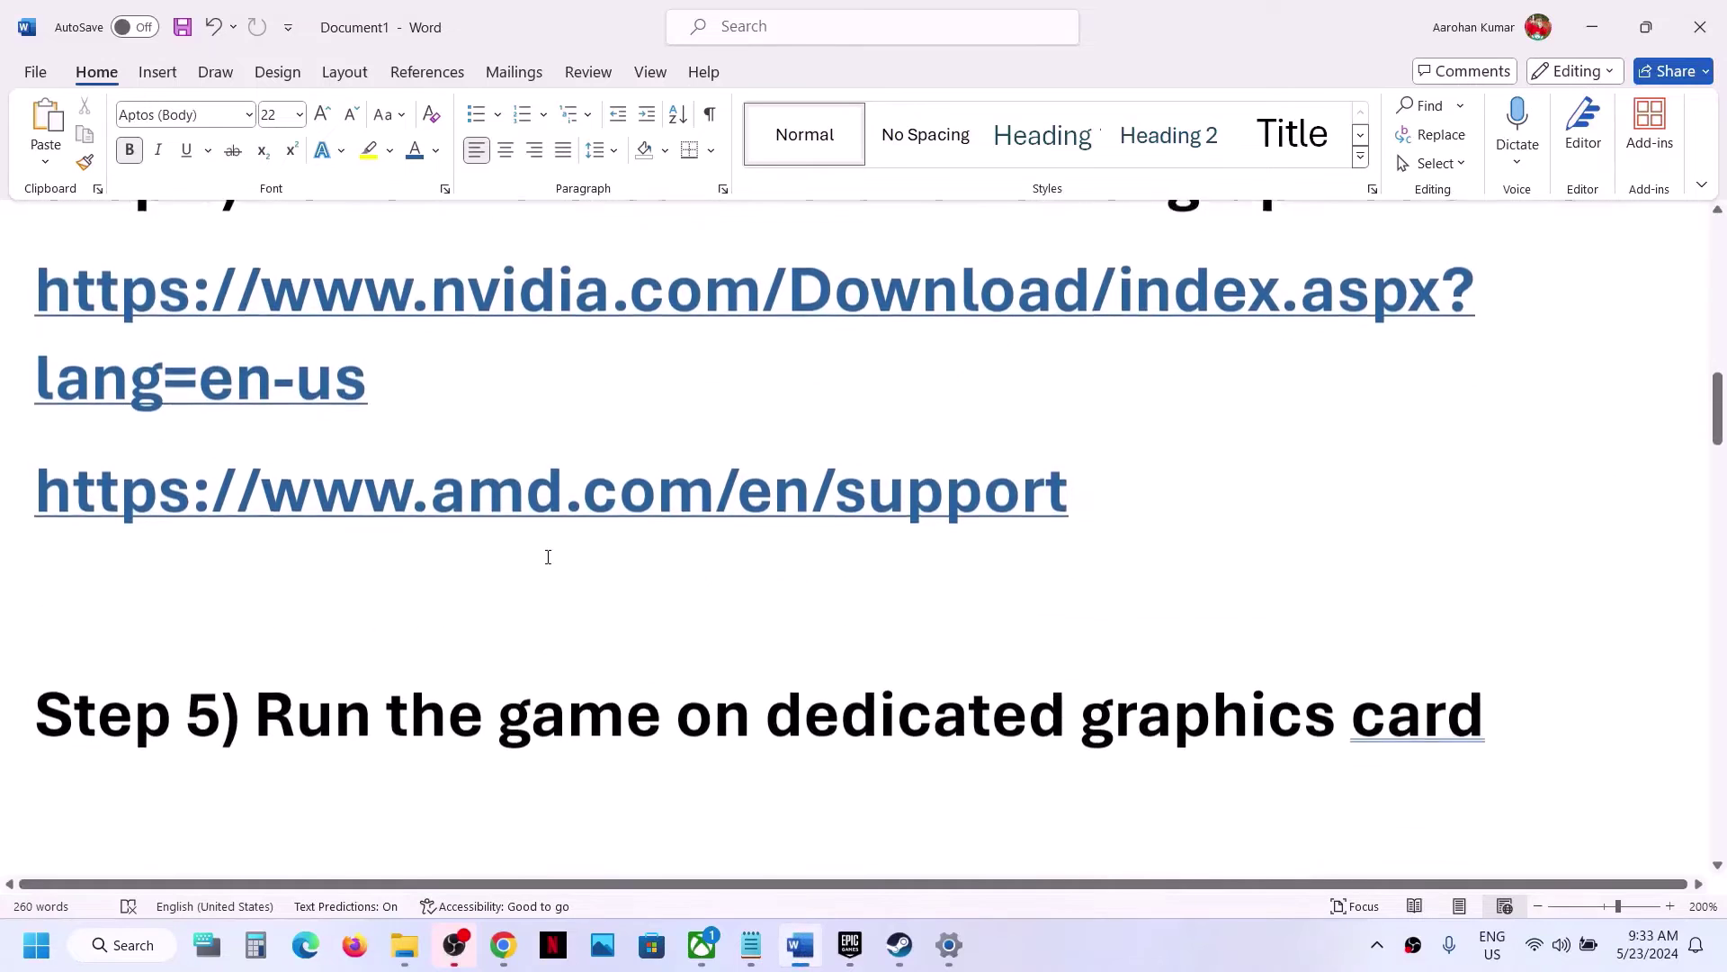
scroll(548, 557, down, 1)
double_click(1149, 672)
key(ctrl+c)
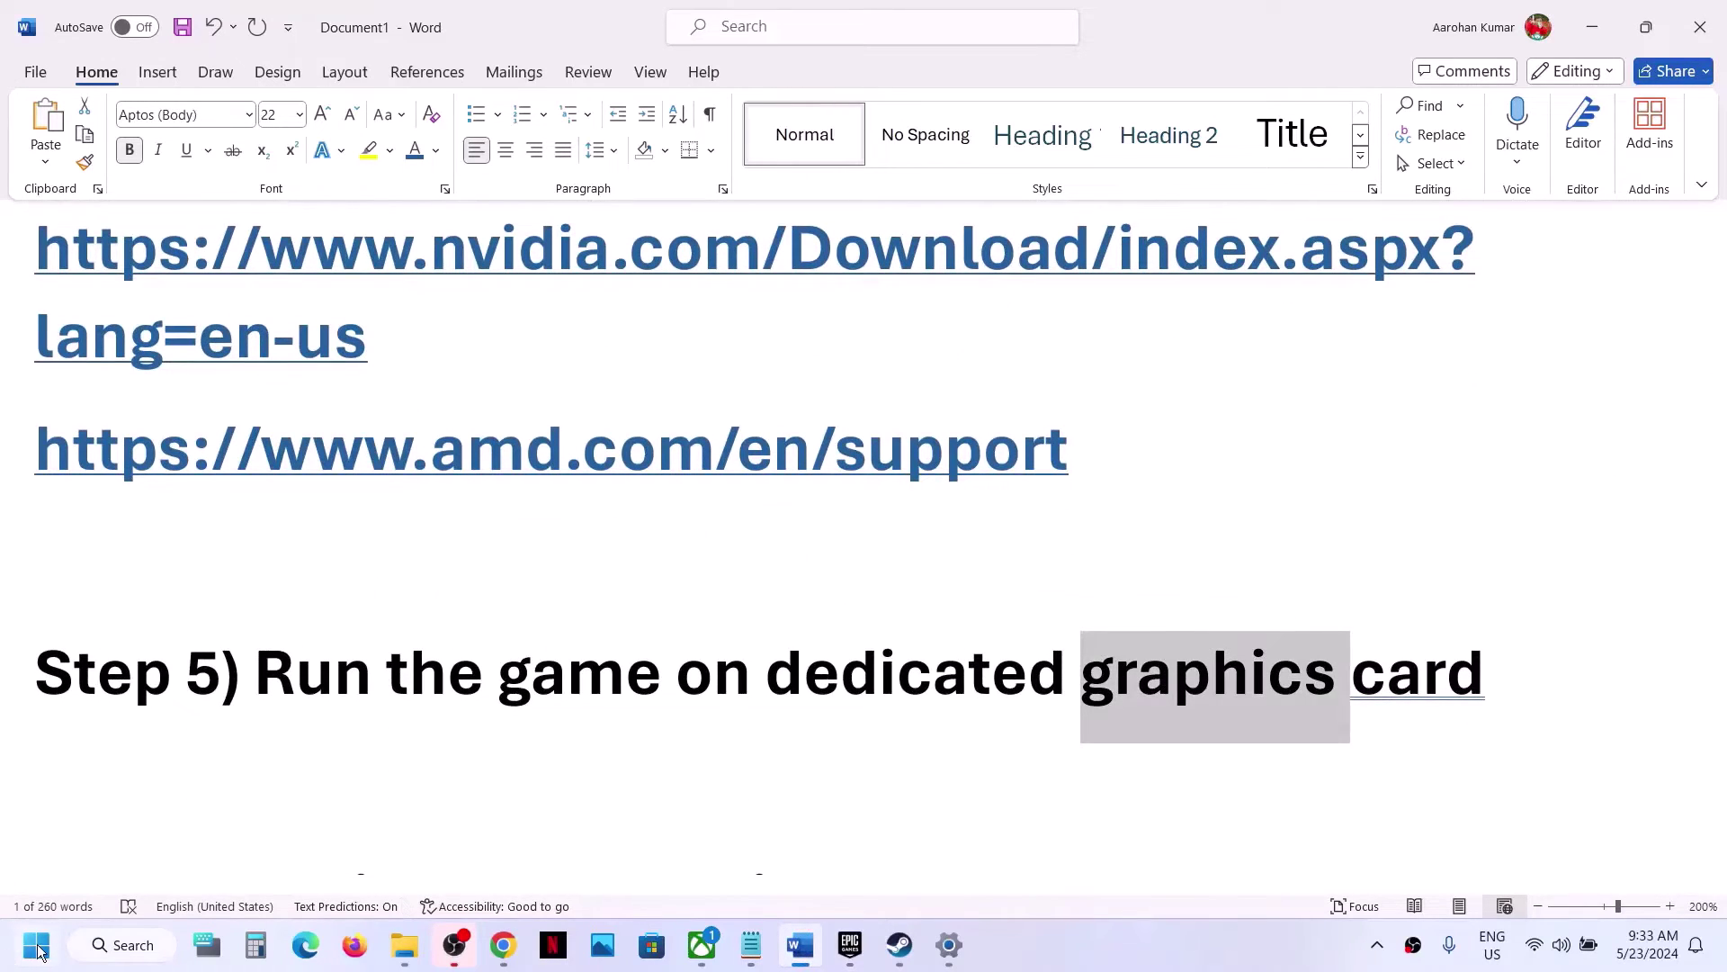
- Search Windows for "graphics settings" using the copied word and open the Graphics settings page
click(37, 951)
key(ctrl+v)
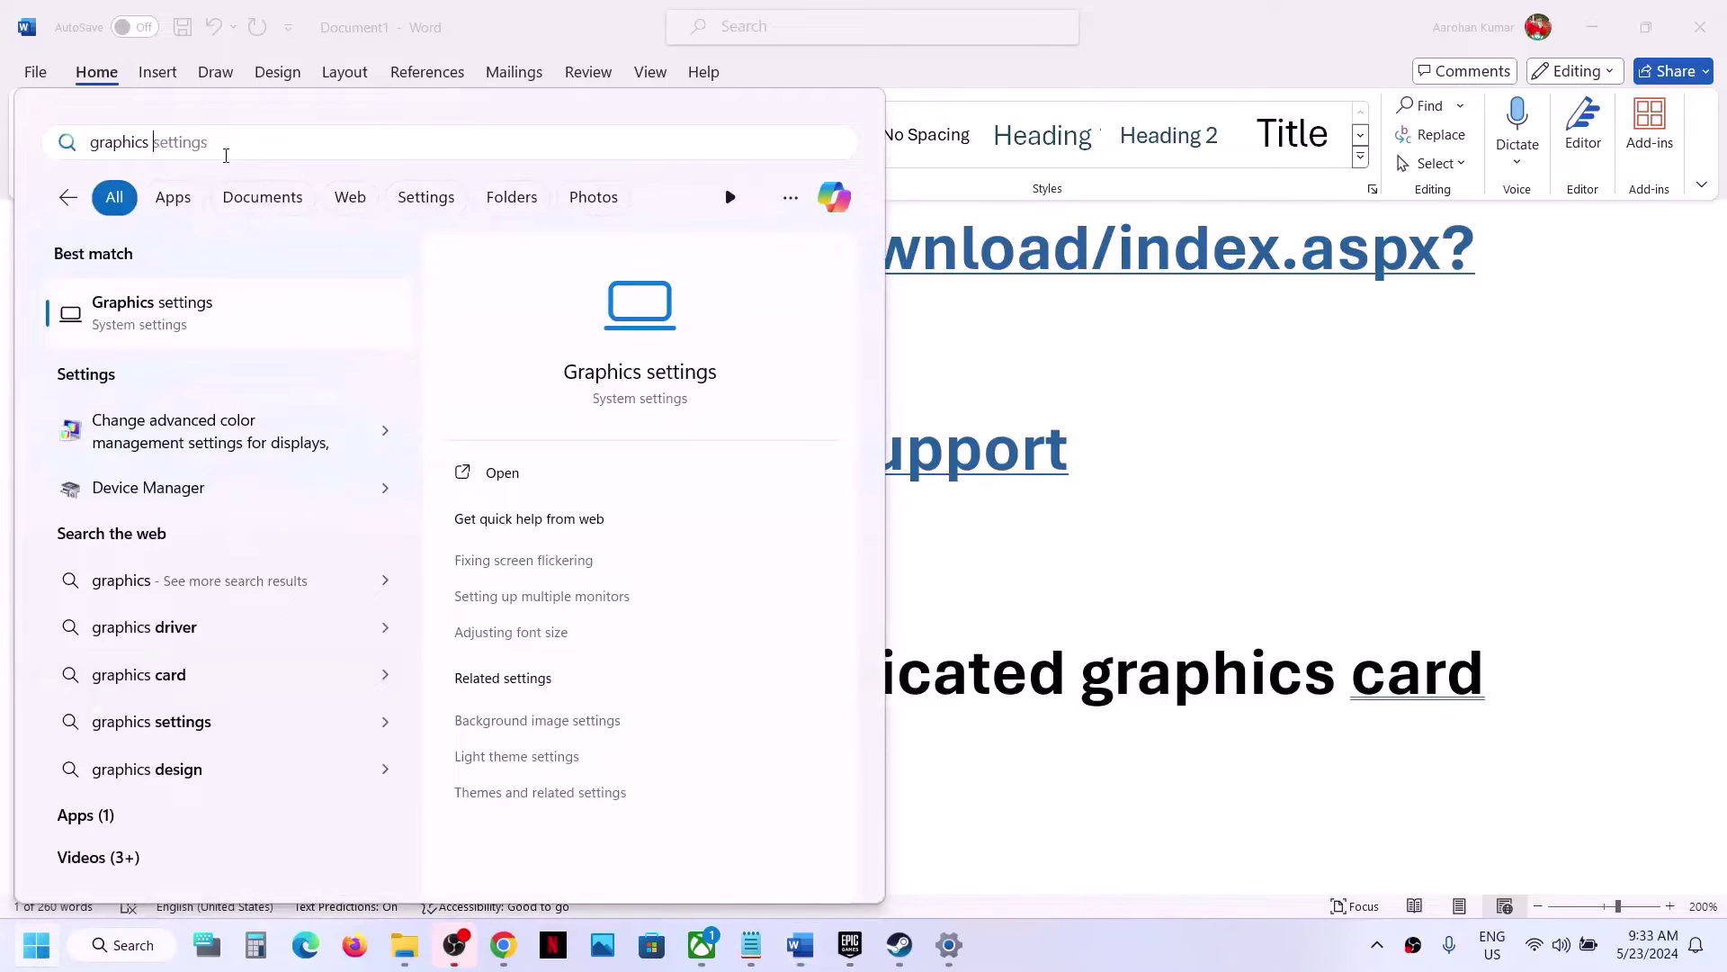
text(settings)
click(192, 326)
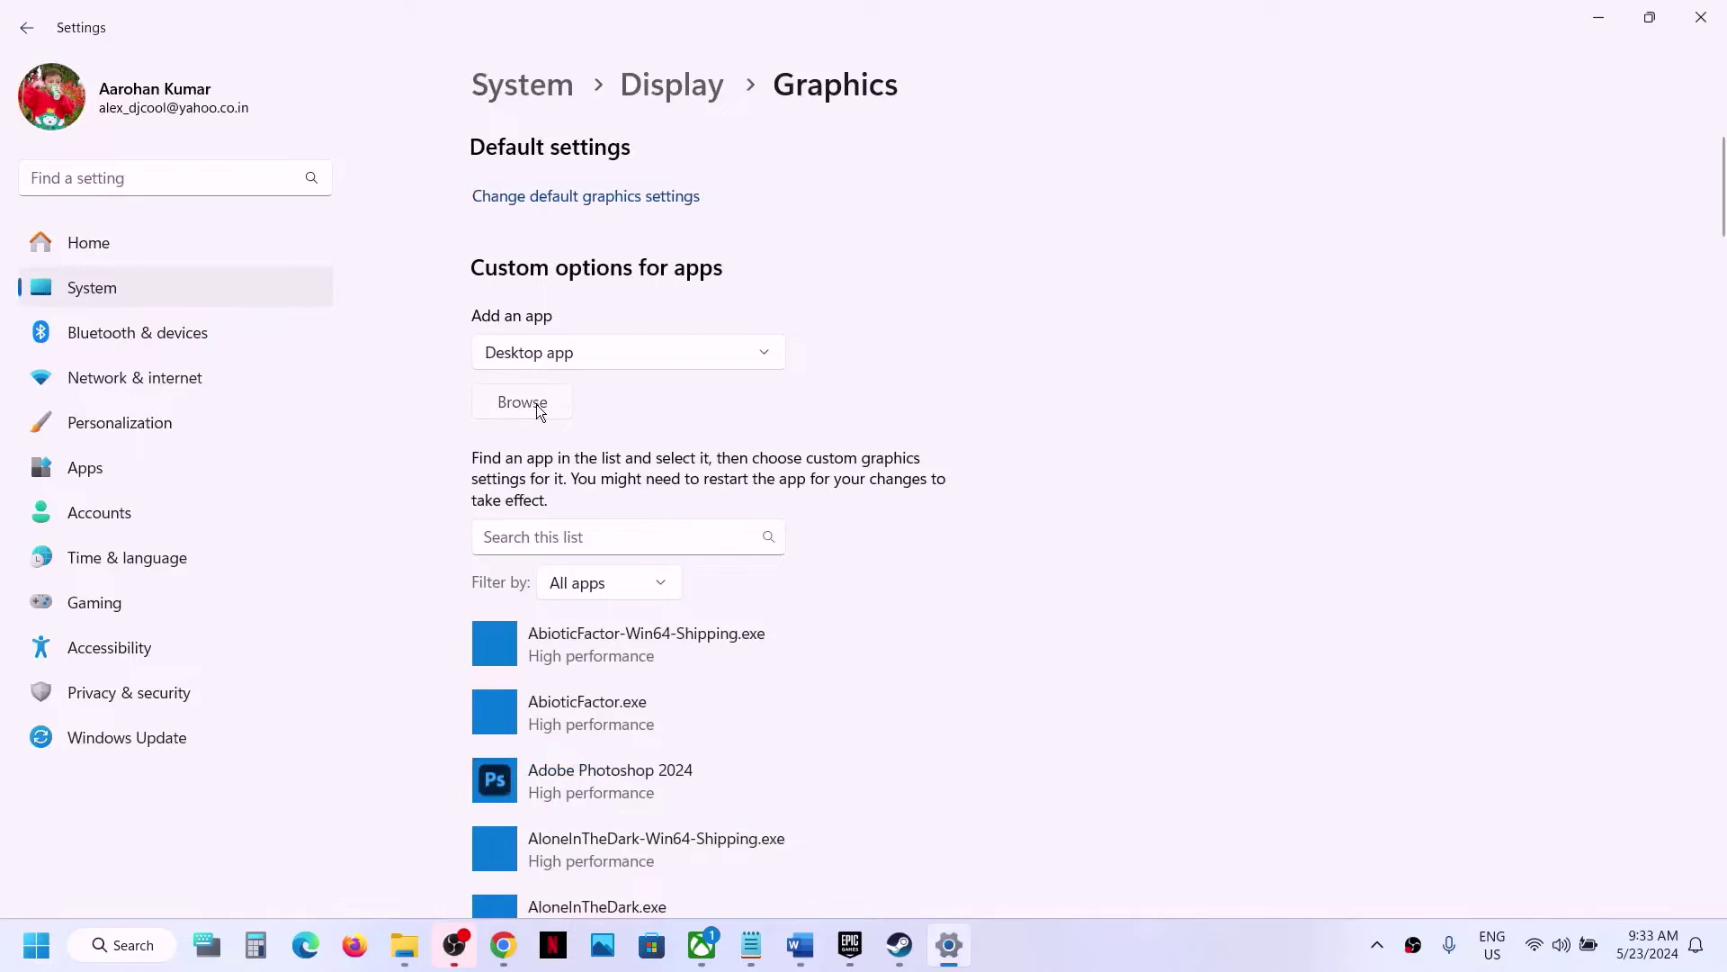
- Add the Hellblade2 application from Steam's common\Senua's Saga Hellblade II folder to the custom graphics options for apps
click(536, 404)
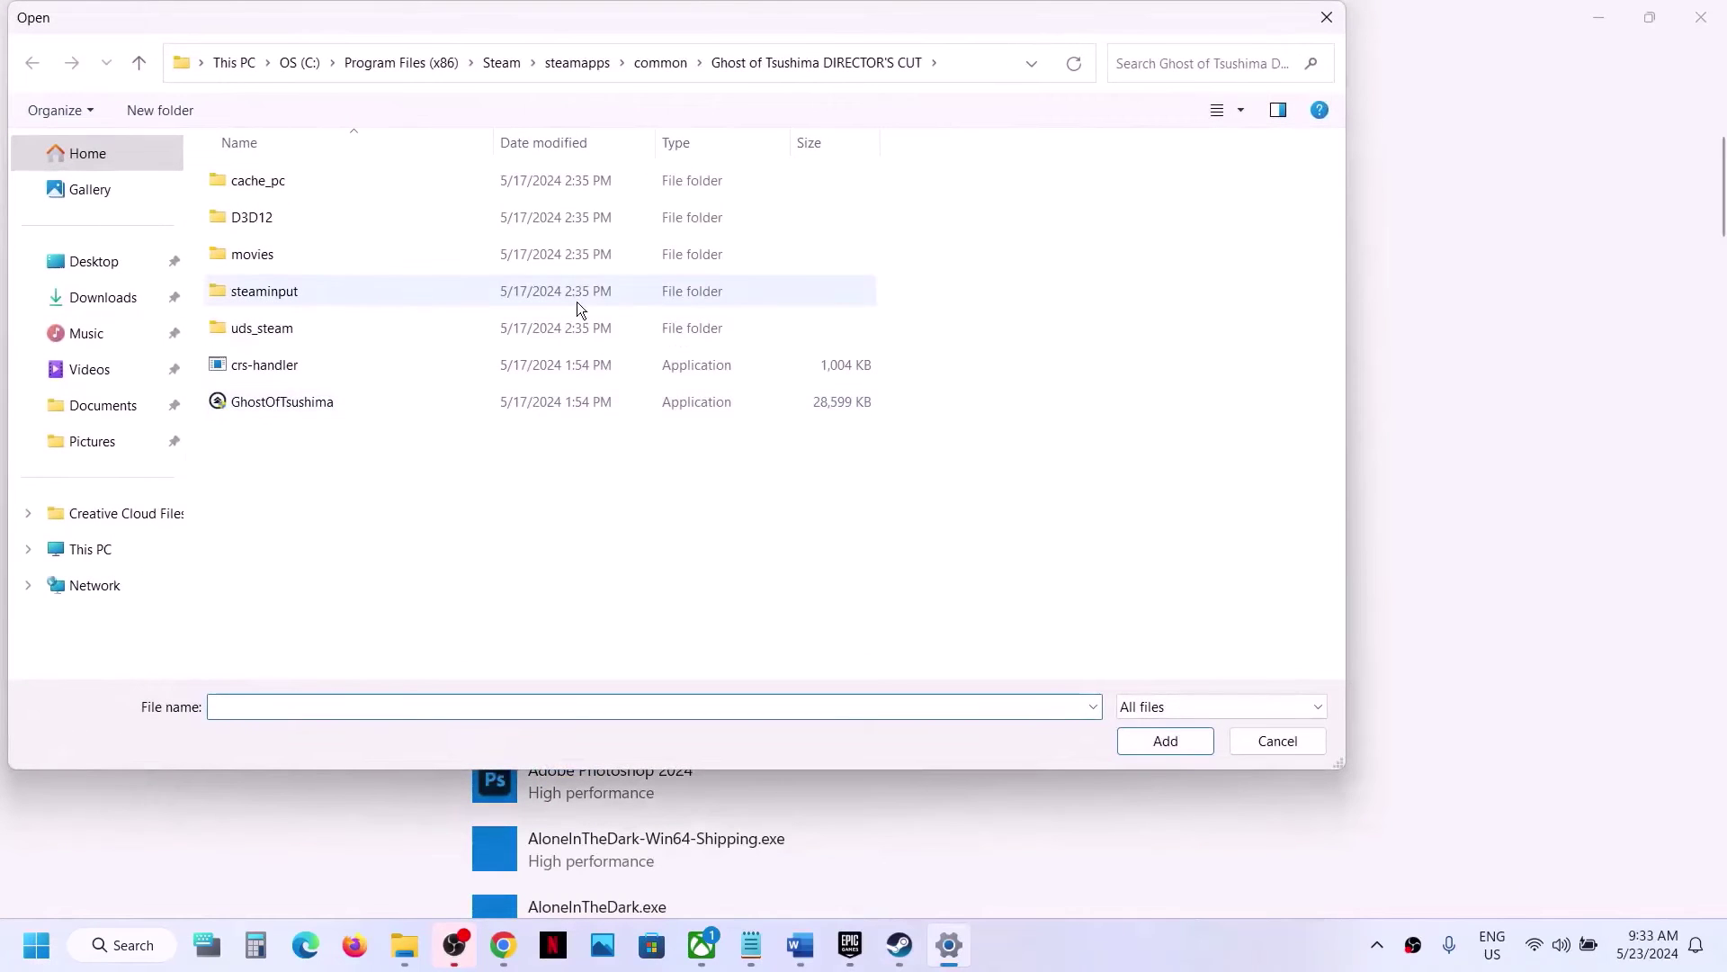
click(660, 62)
double_click(288, 367)
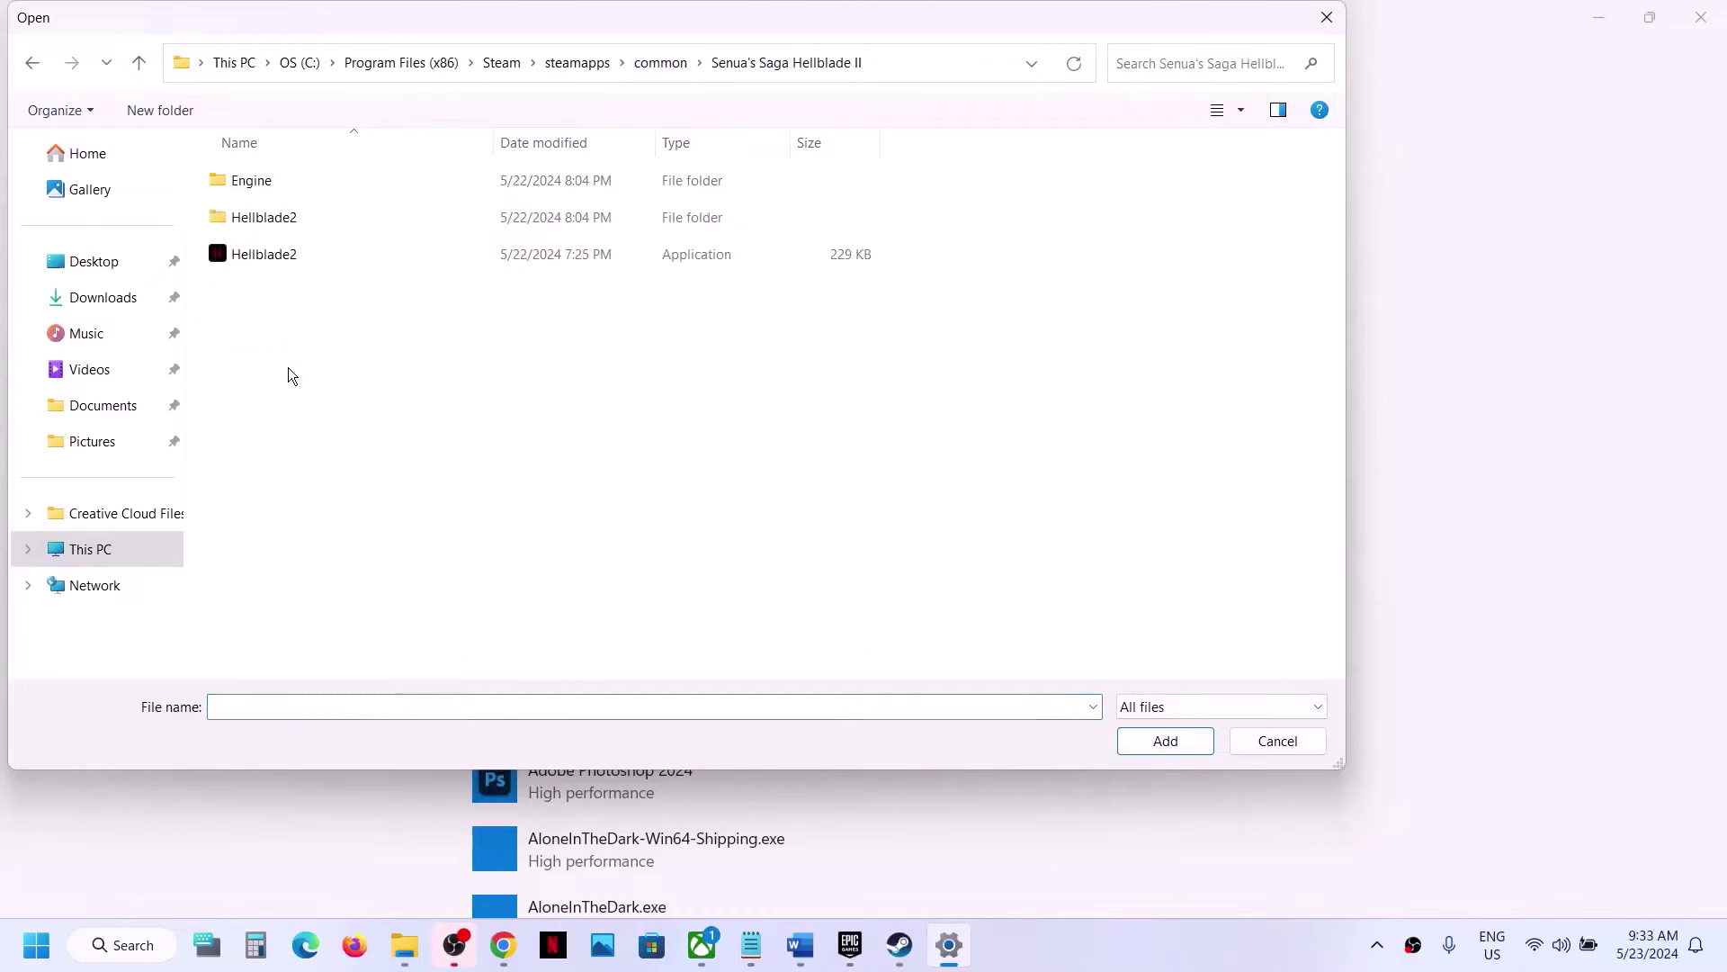
click(299, 256)
click(1163, 734)
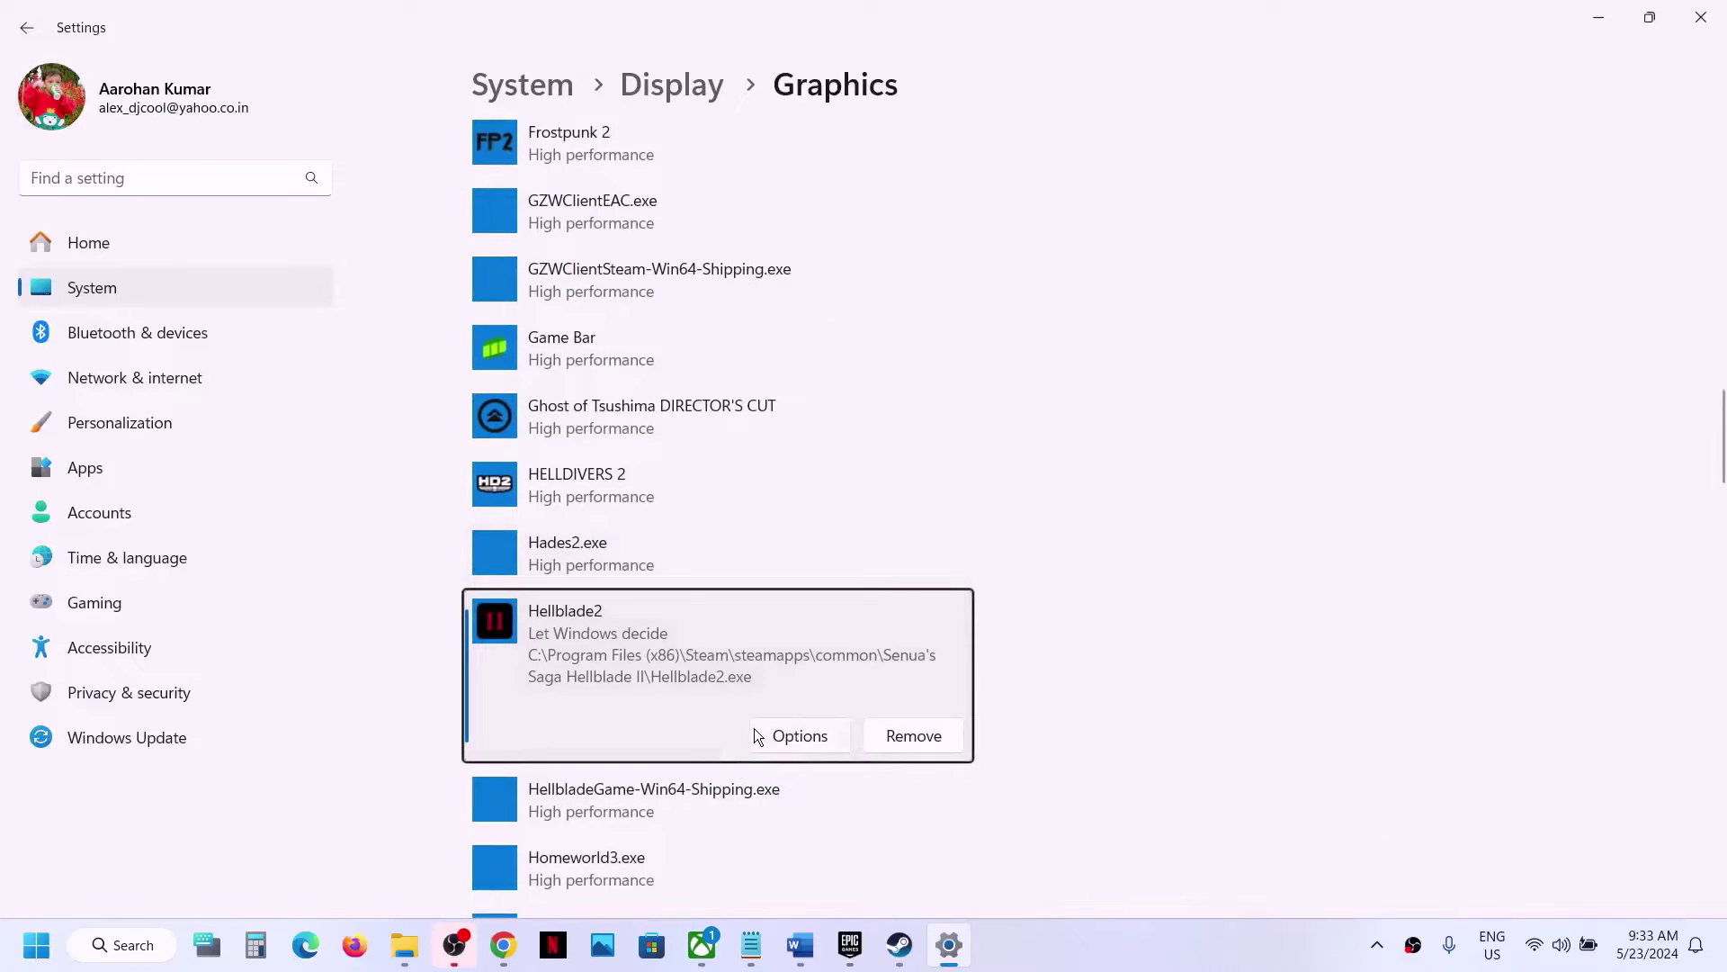
- Set Hellblade2's graphics preference to High performance and save it
click(756, 734)
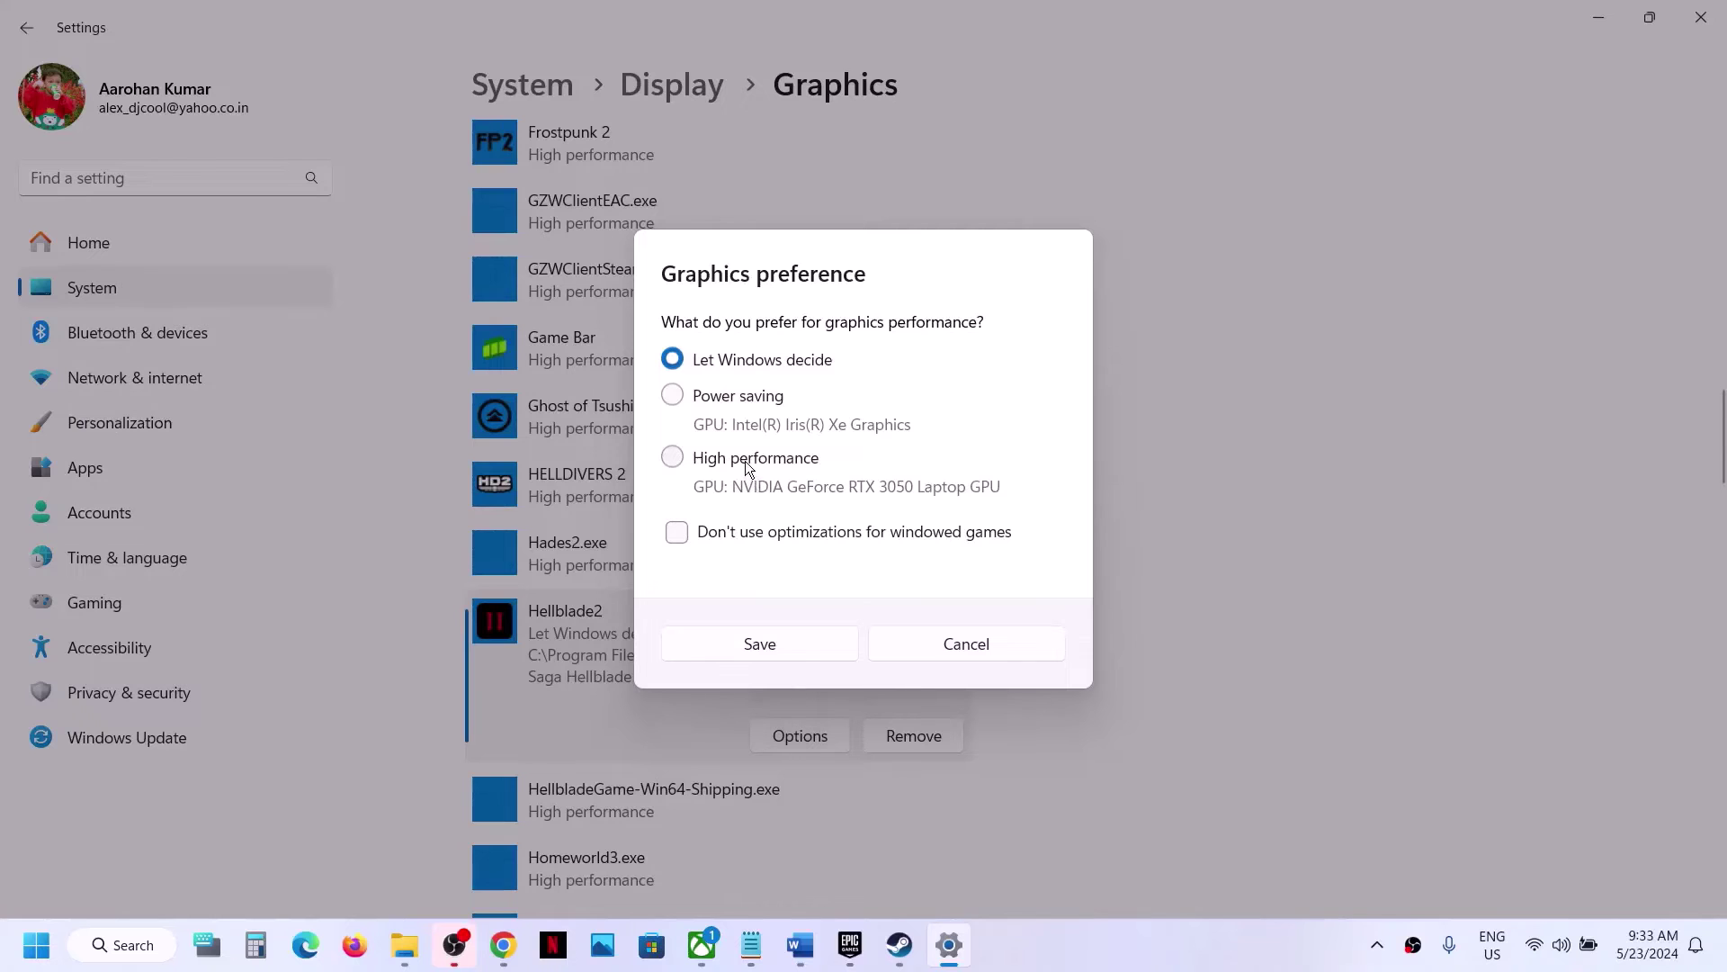
click(745, 461)
click(765, 643)
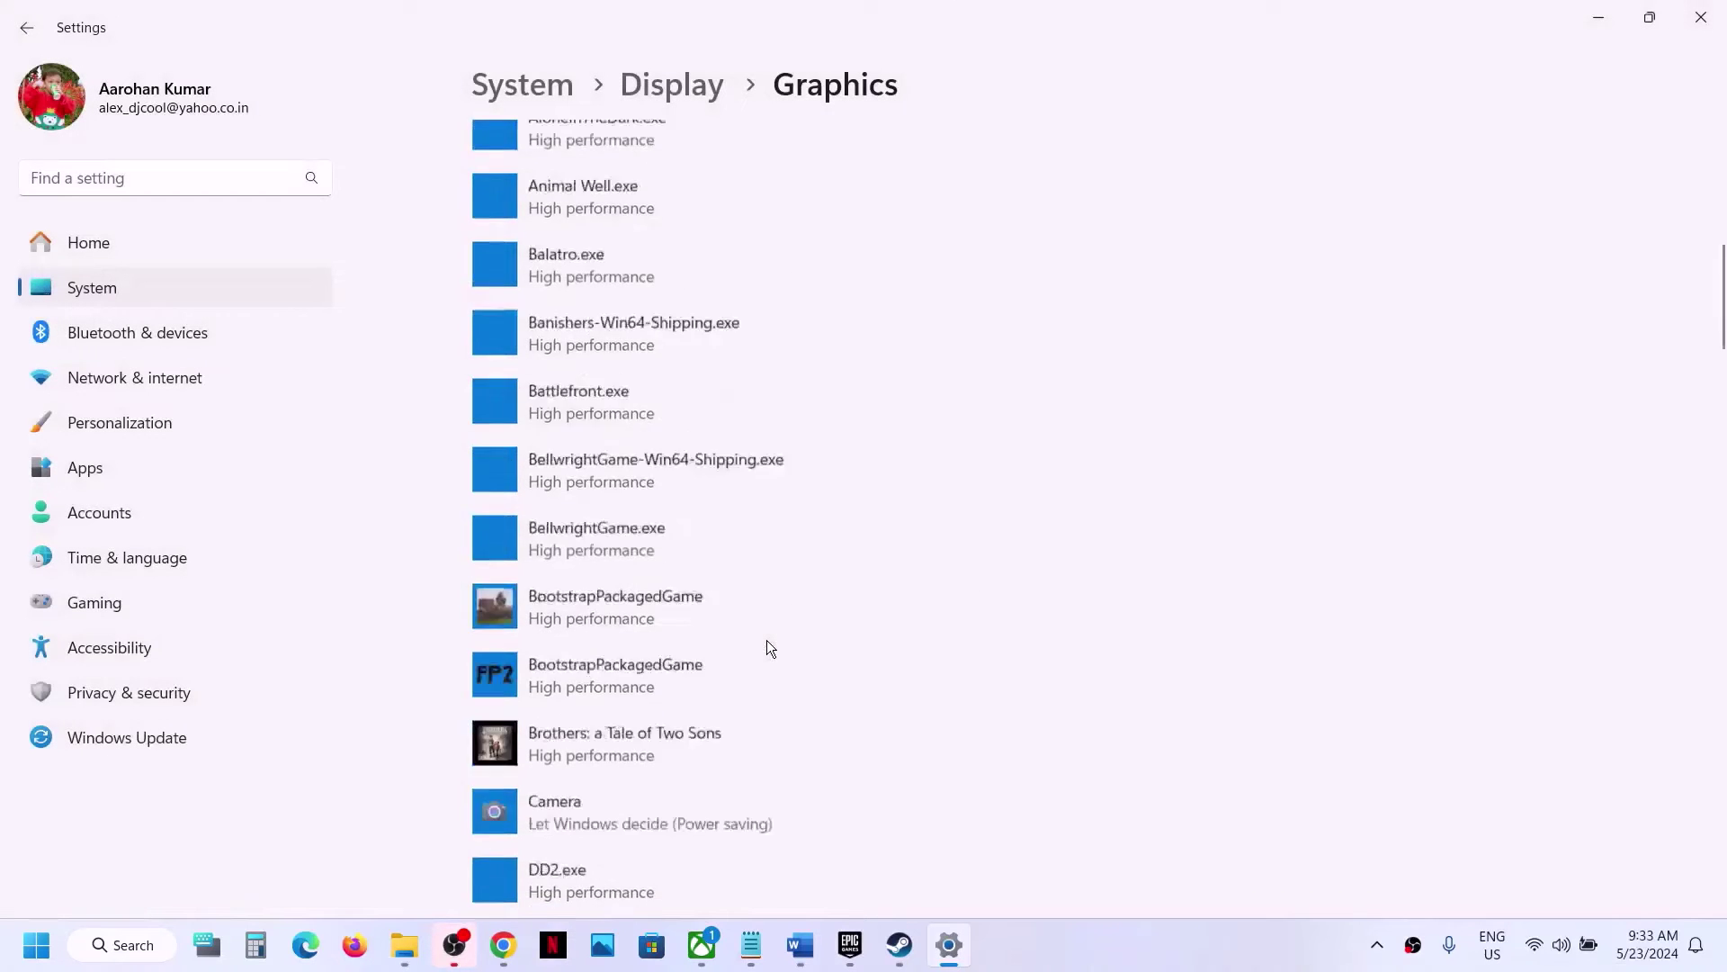
- Add the Hellblade2-Win64-Shipping application from the game's Hellblade2\Binaries\Win64 folder to the custom graphics options for apps
click(527, 450)
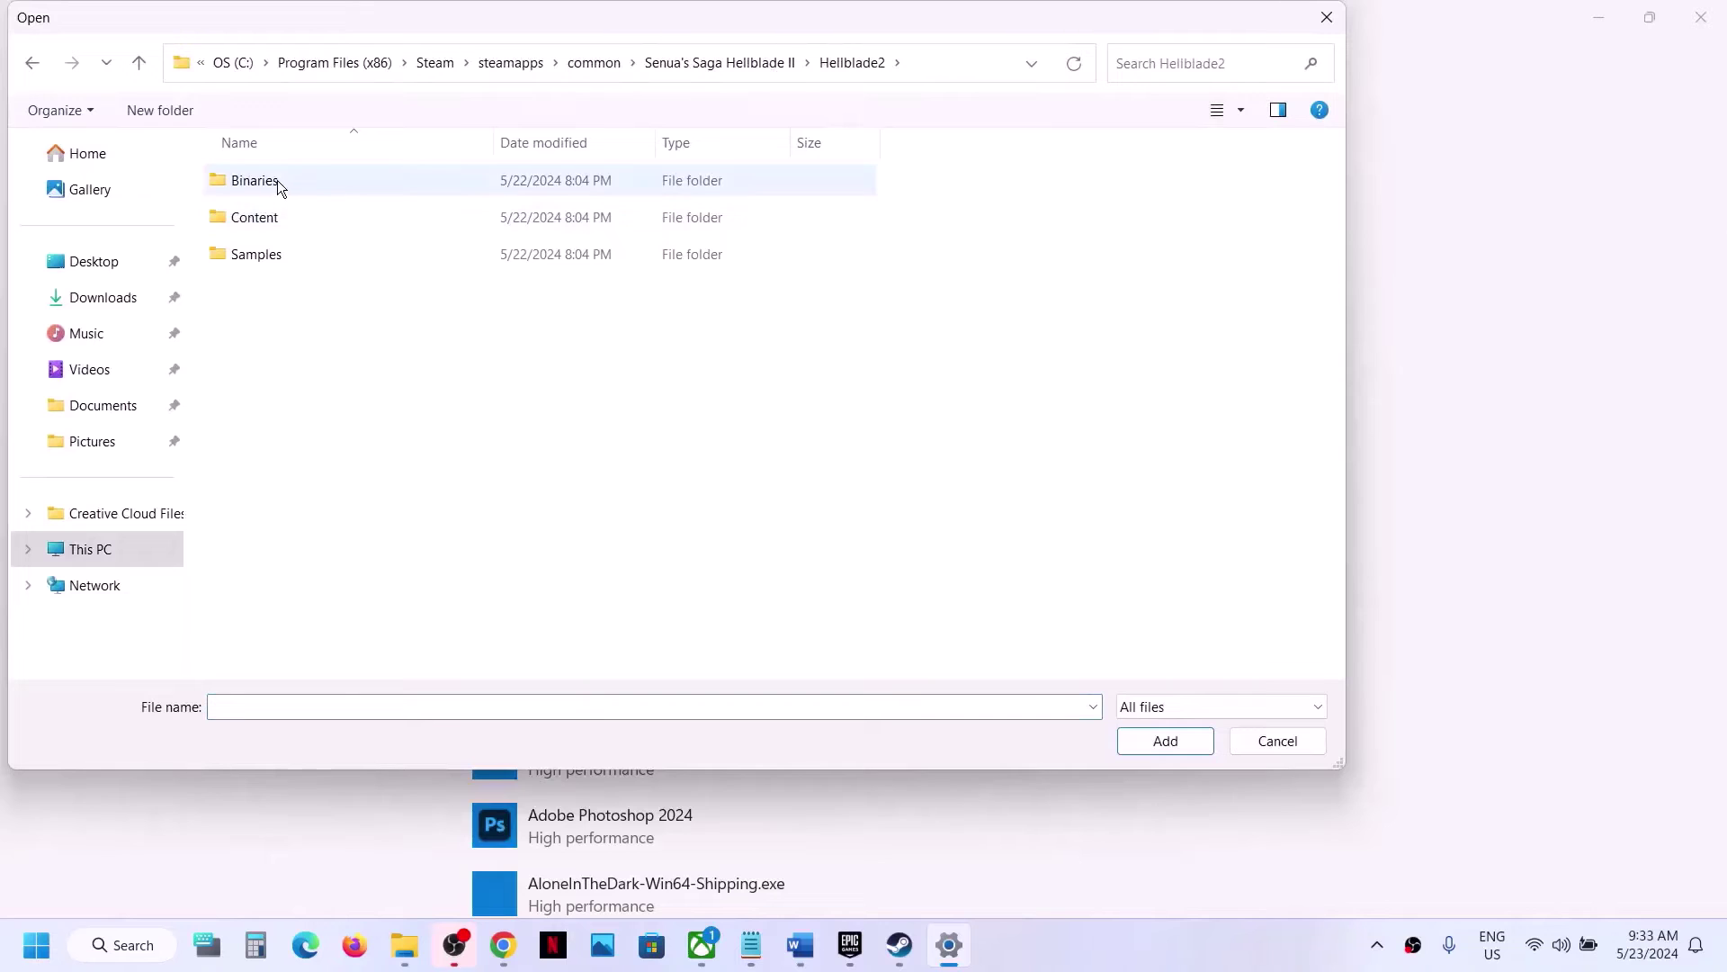
double_click(278, 179)
double_click(277, 180)
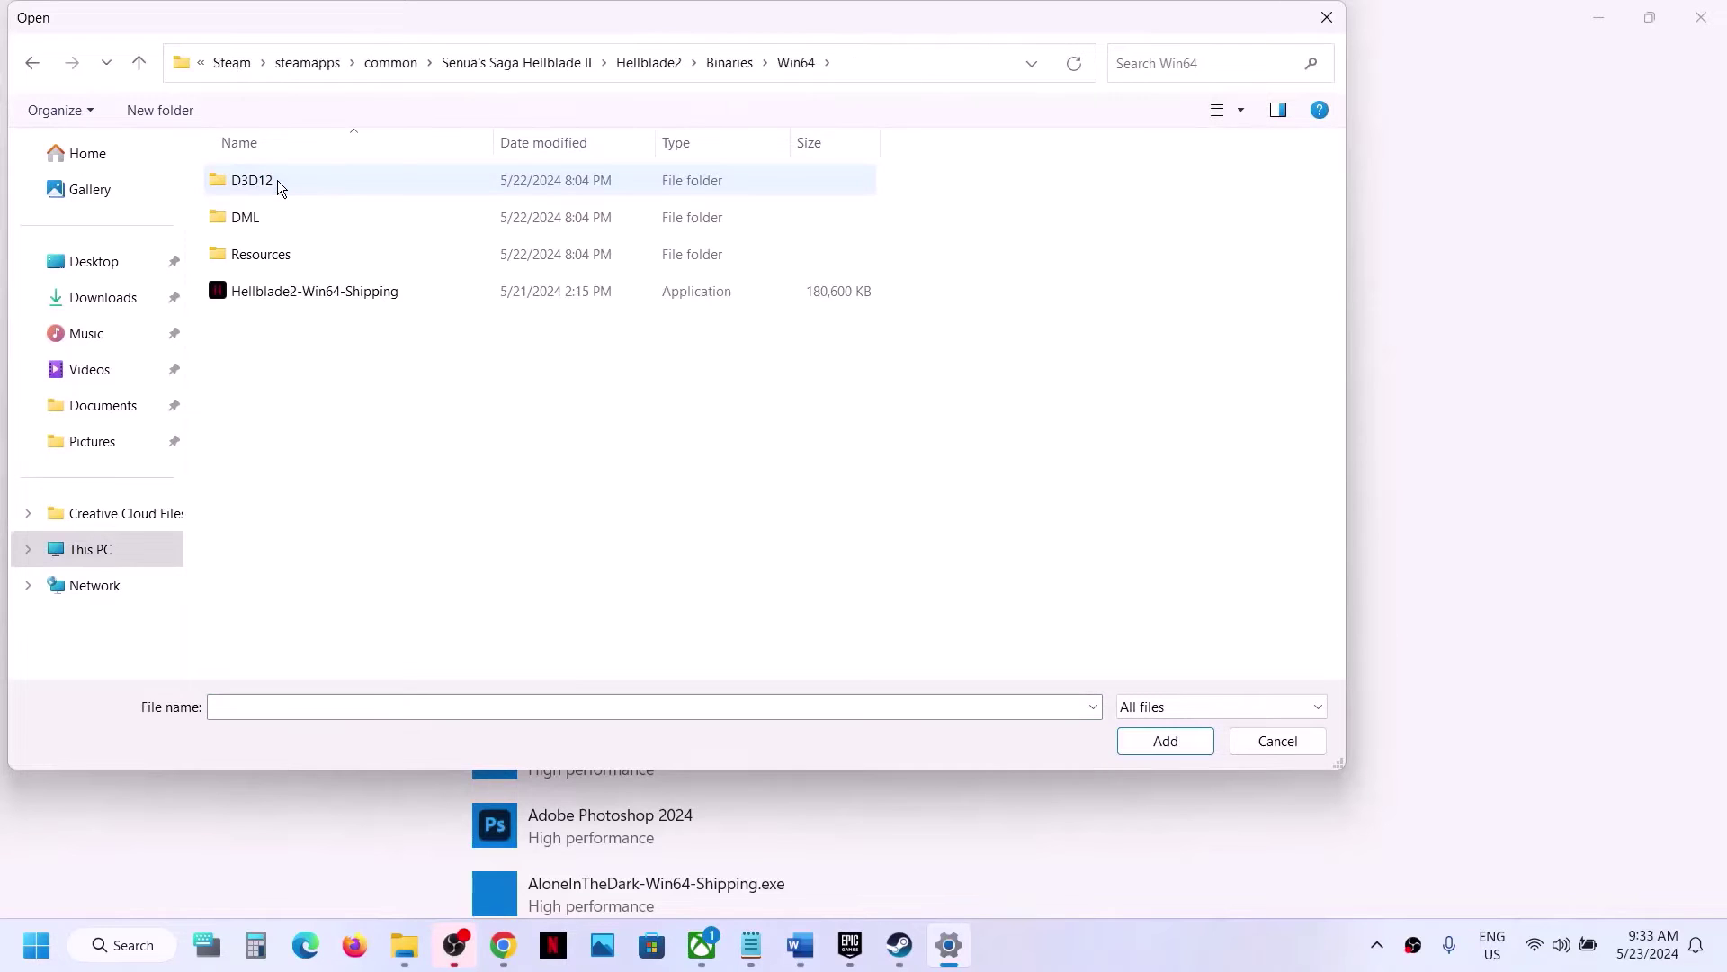
click(285, 288)
click(1164, 742)
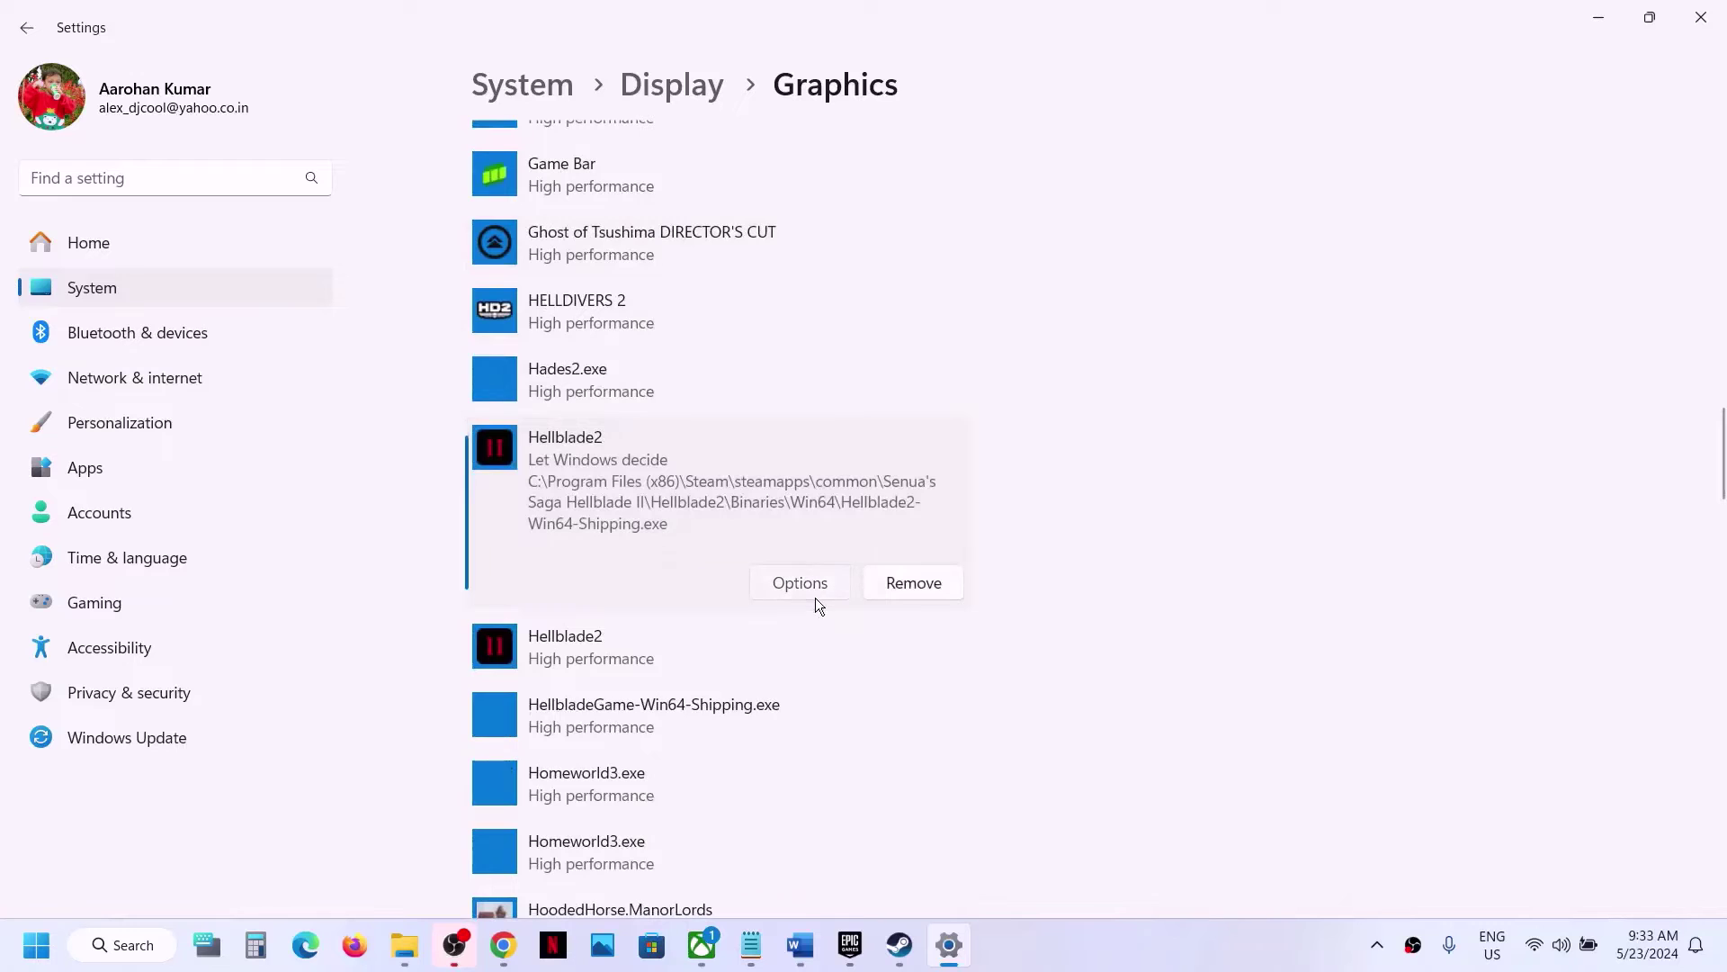
- Save High performance as the graphics preference for the Hellblade2-Win64-Shipping entry and close Settings
click(815, 595)
click(705, 467)
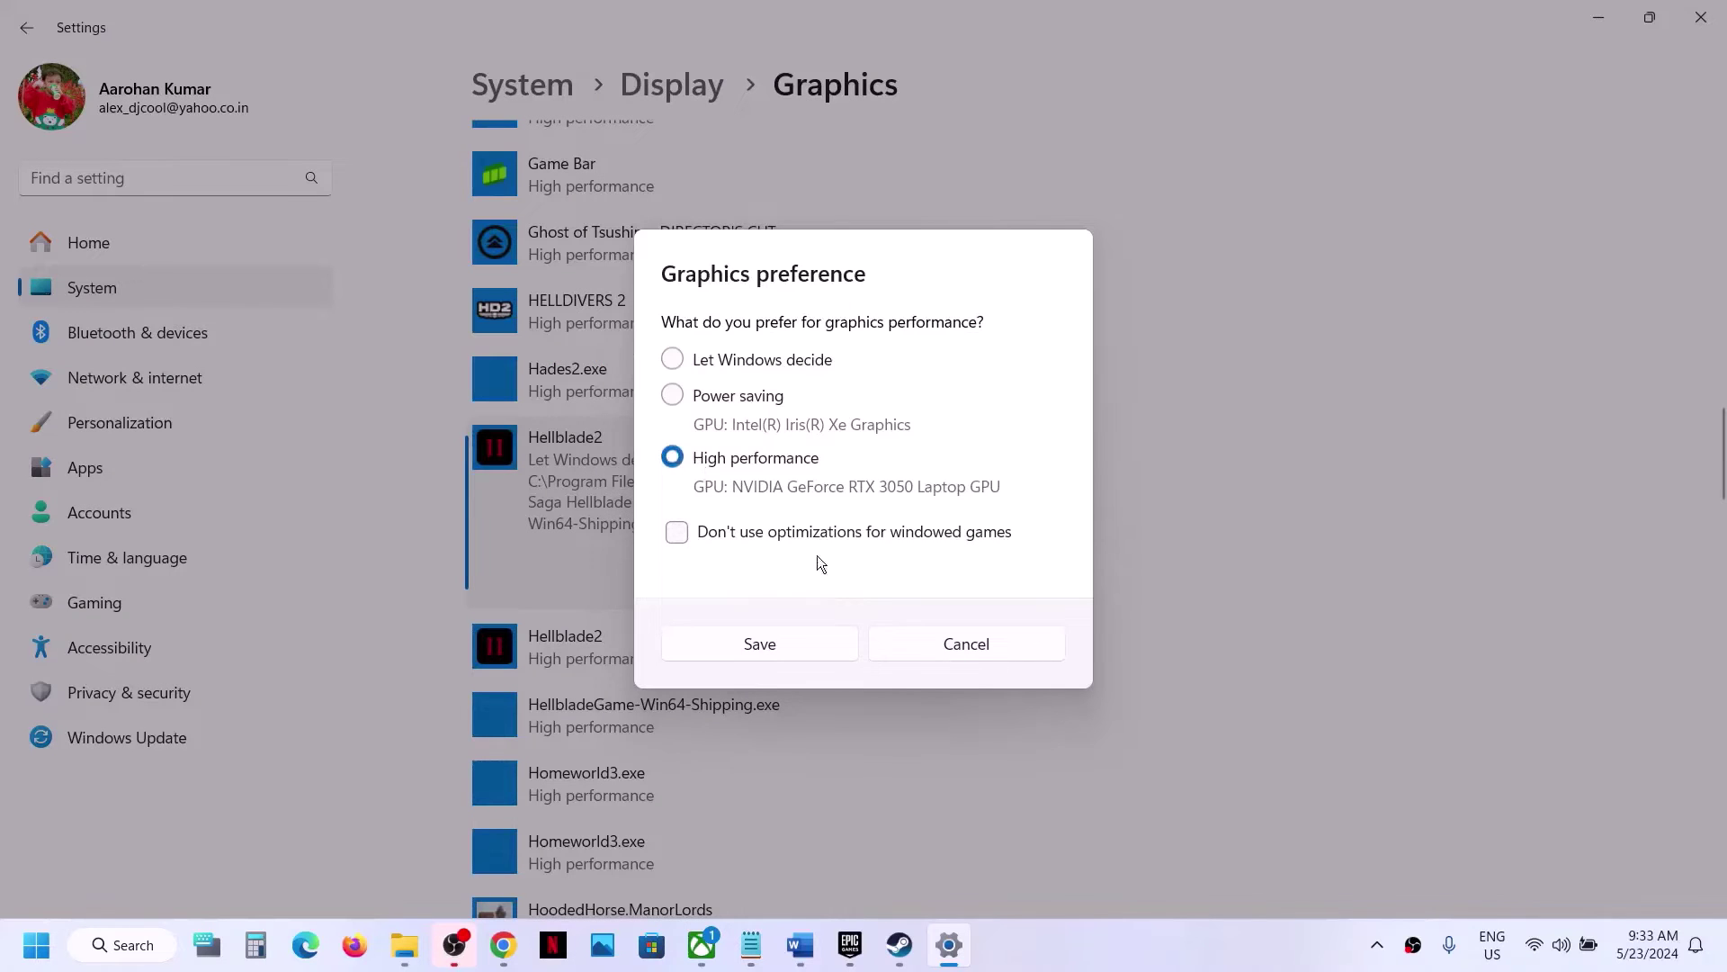
click(788, 651)
click(1701, 18)
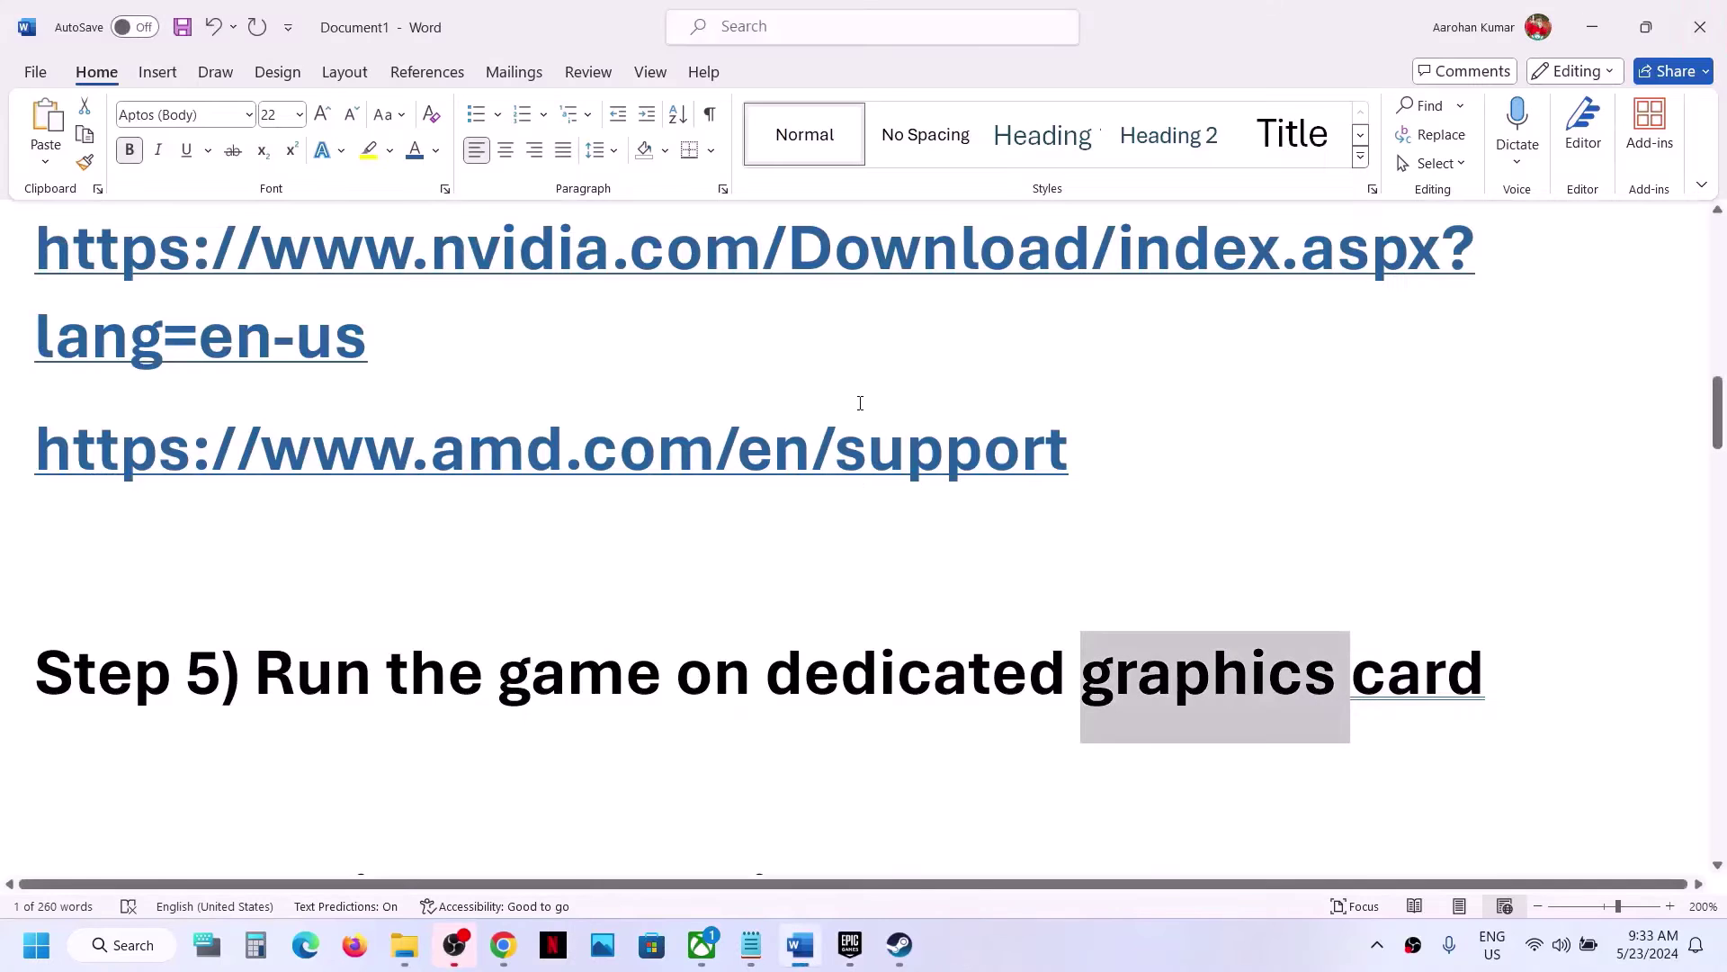
- Highlight Step 6 "Verify the game files" in the notes and view the Installed Files properties of Senua's Saga: Hellblade II in Steam
scroll(633, 579, down, 3)
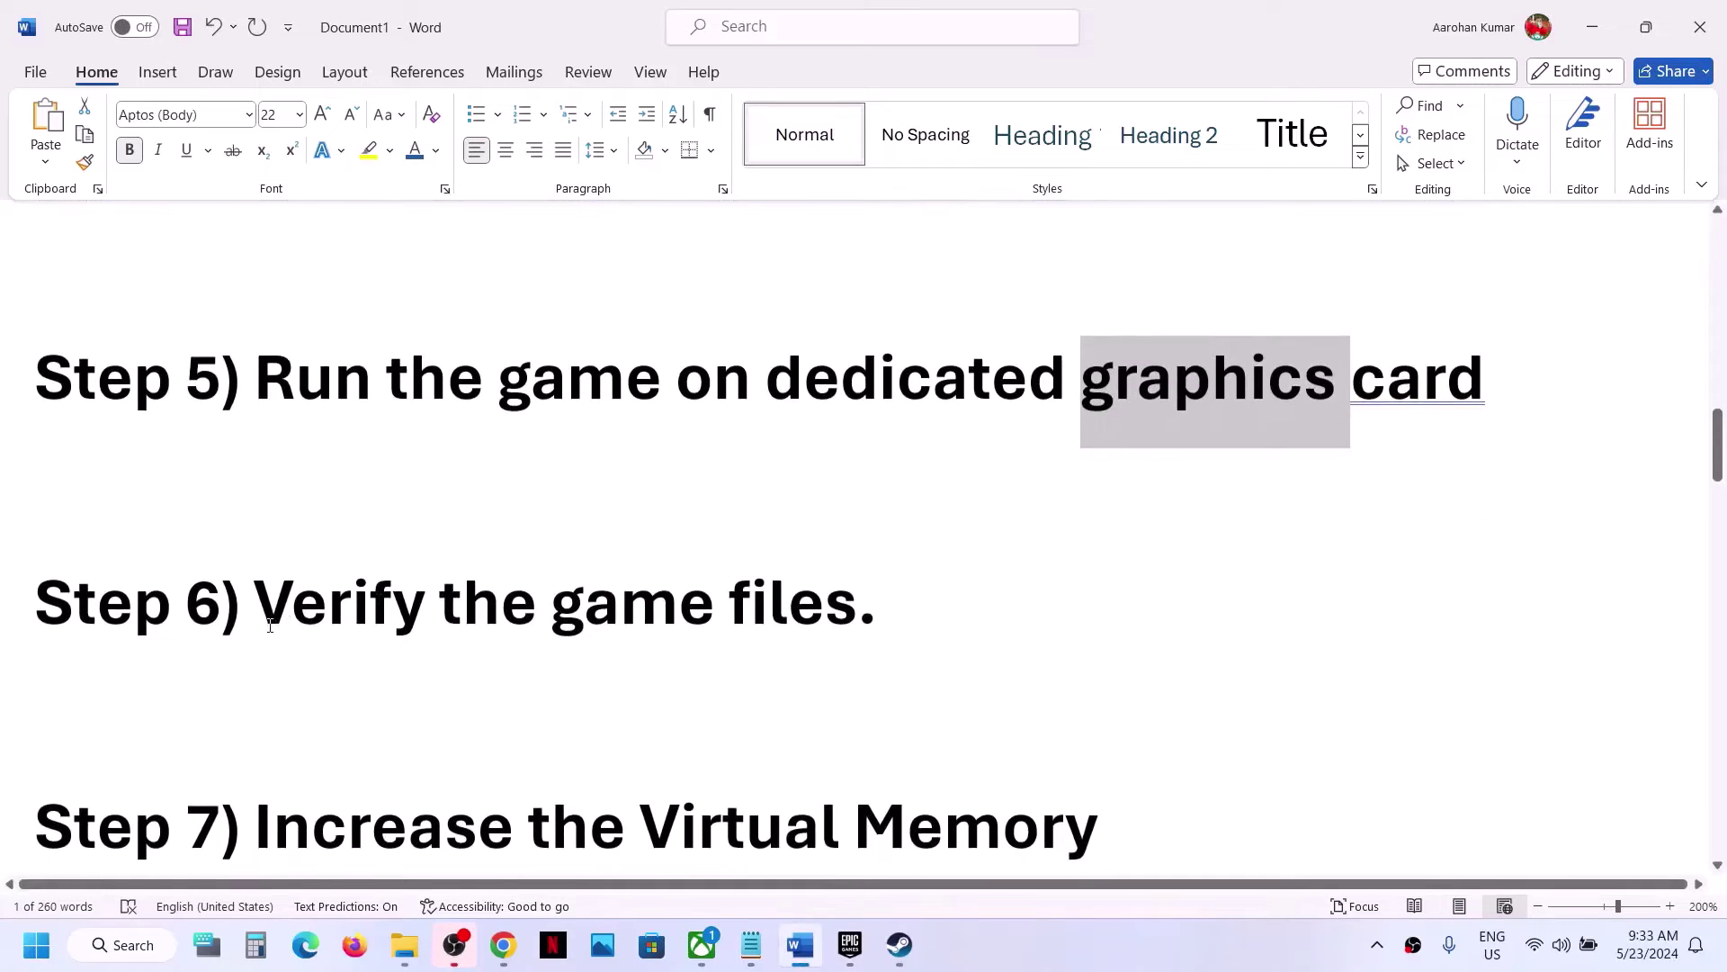
drag(256, 603, 859, 653)
click(899, 945)
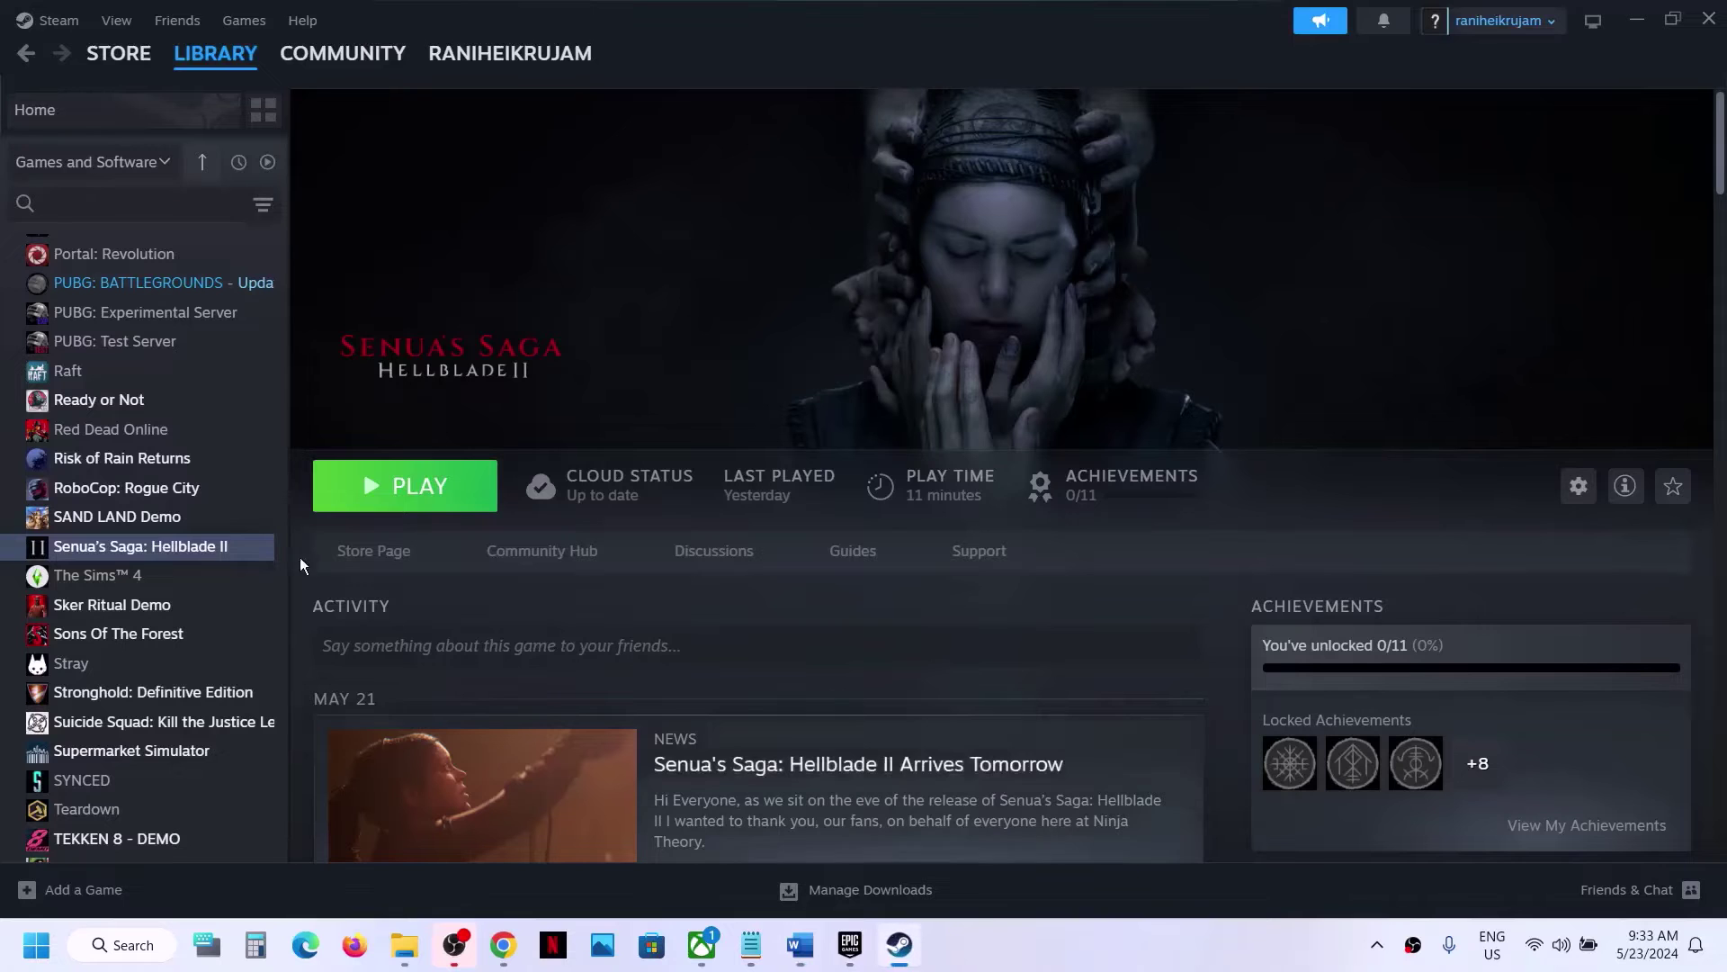
right_click(217, 552)
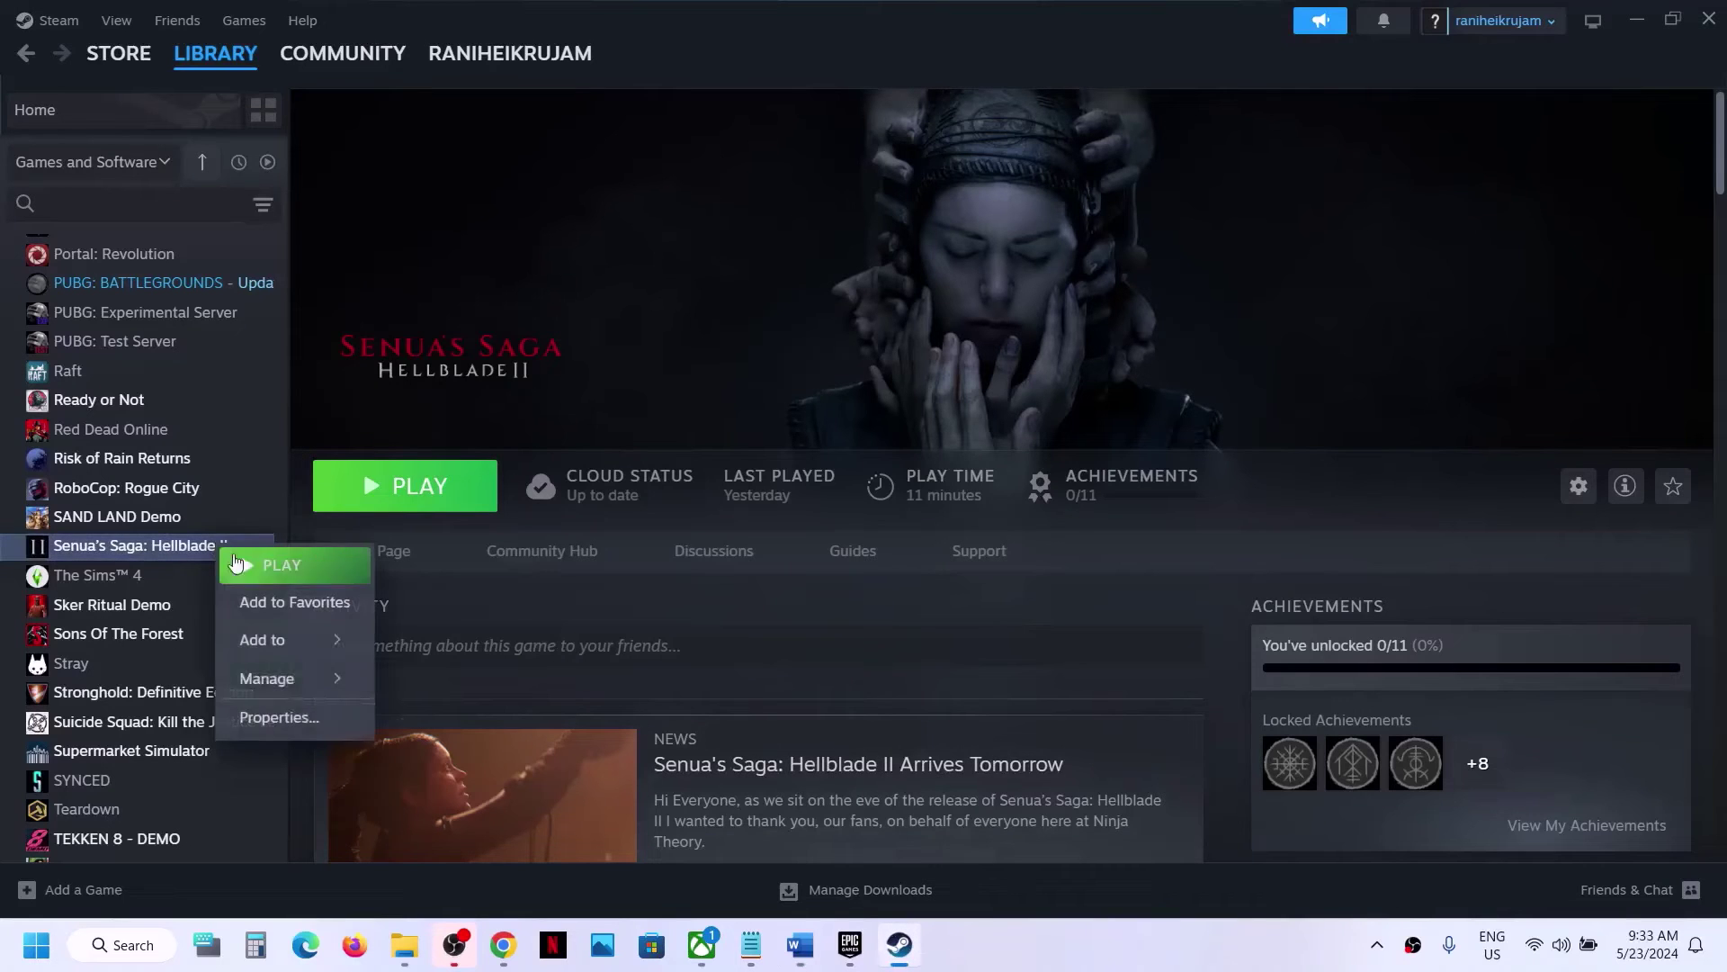
click(291, 716)
click(484, 346)
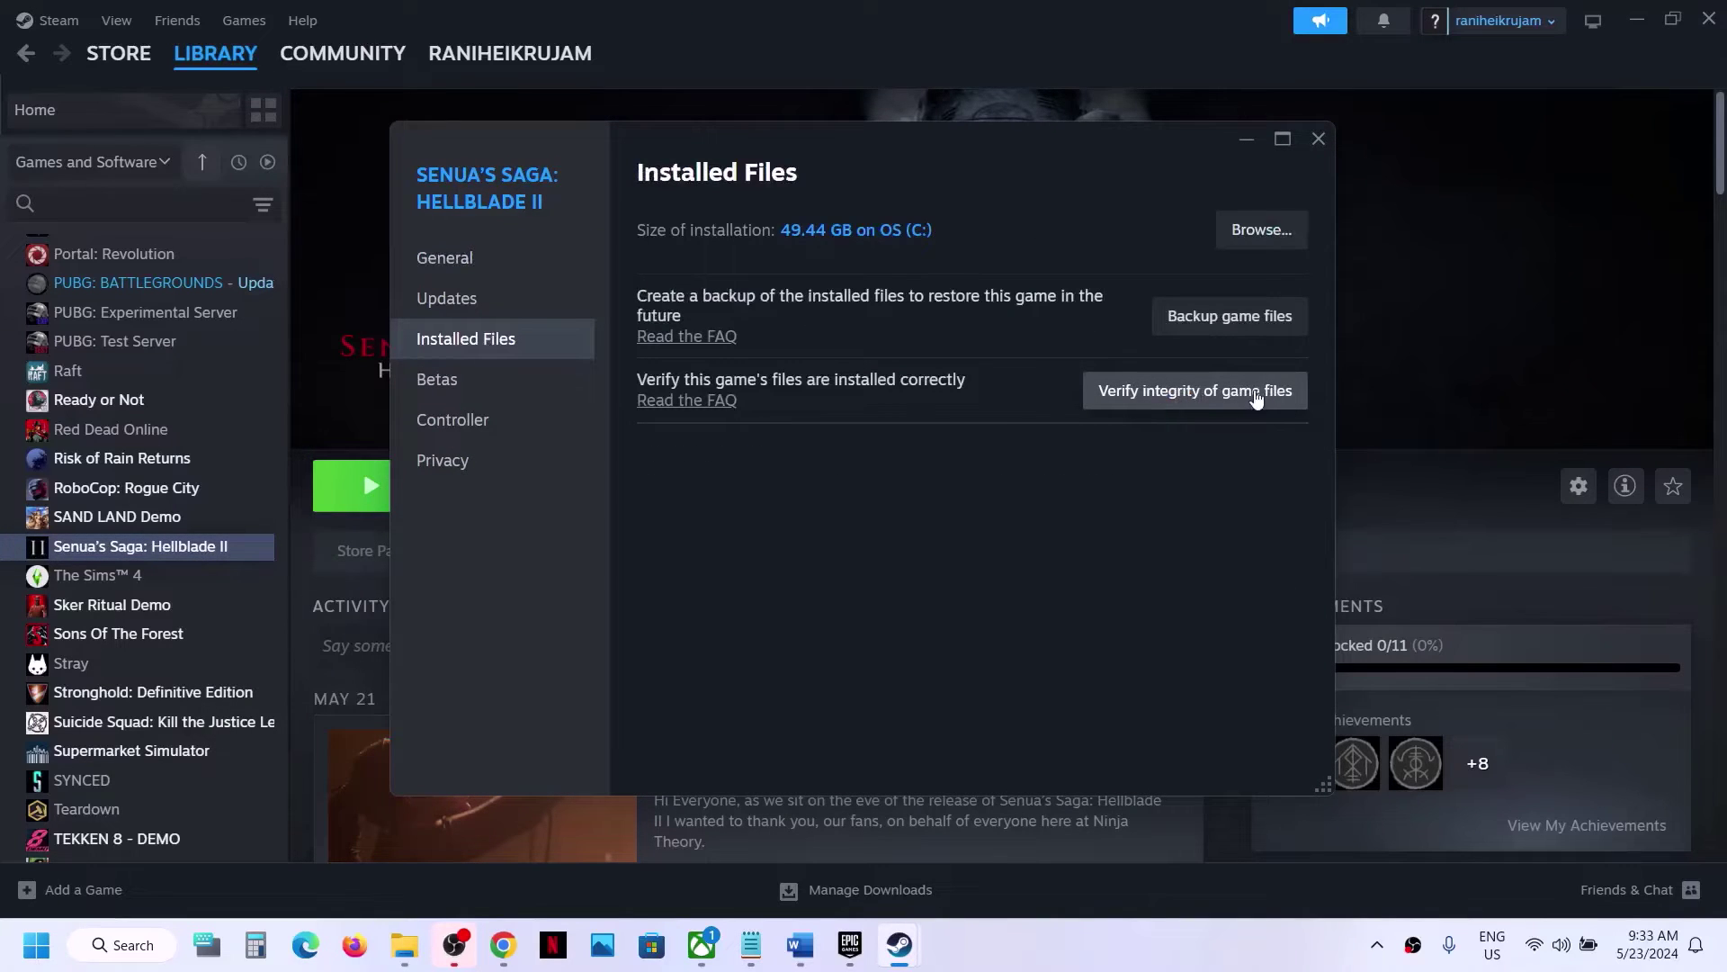
click(1326, 153)
- Return to the Word notes and highlight "Increase the Virtual Memory" in Step 7
key(super)
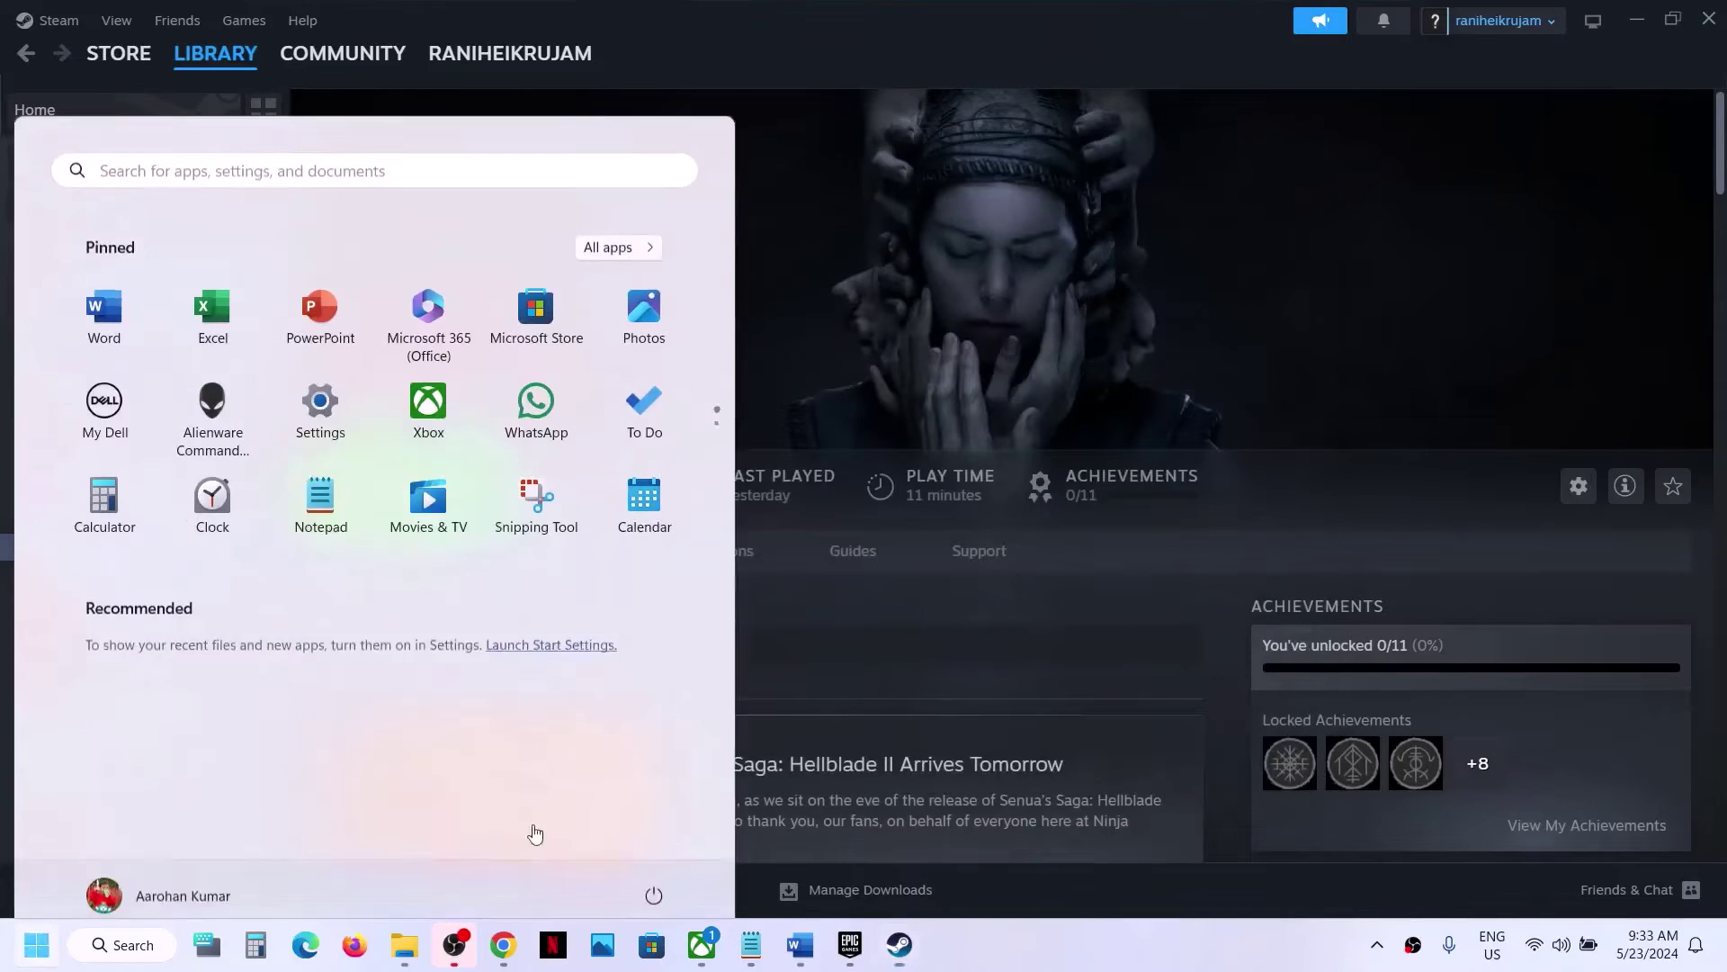
click(999, 289)
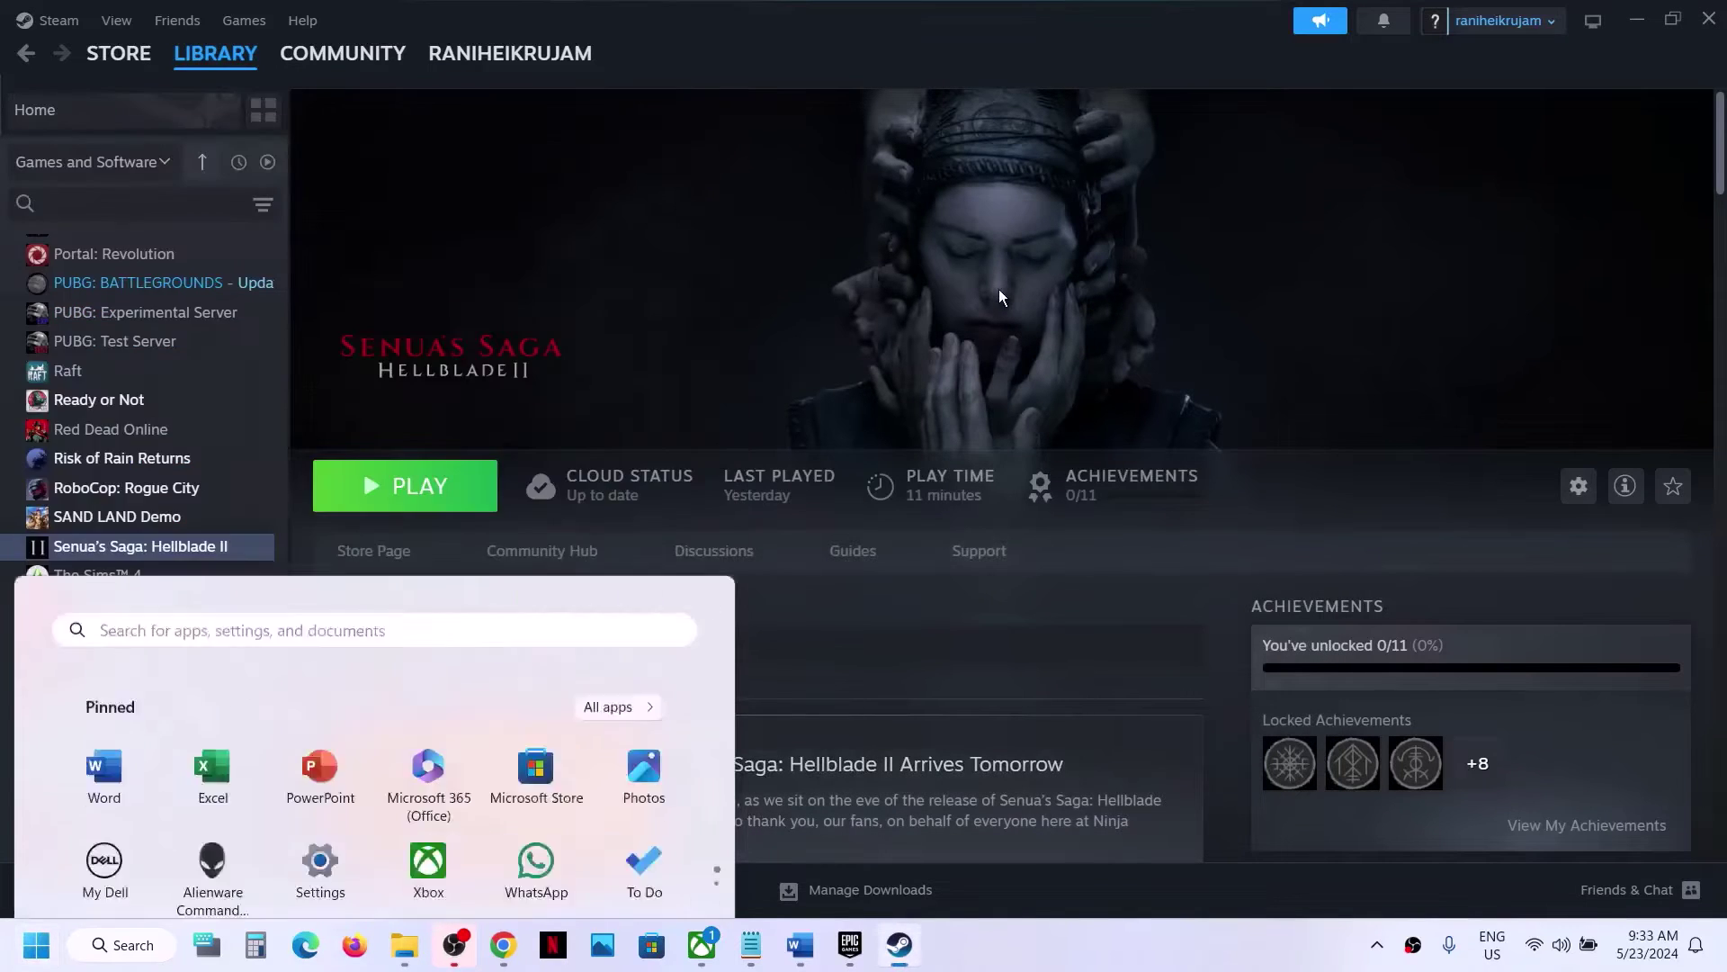
click(797, 962)
scroll(580, 621, down, 3)
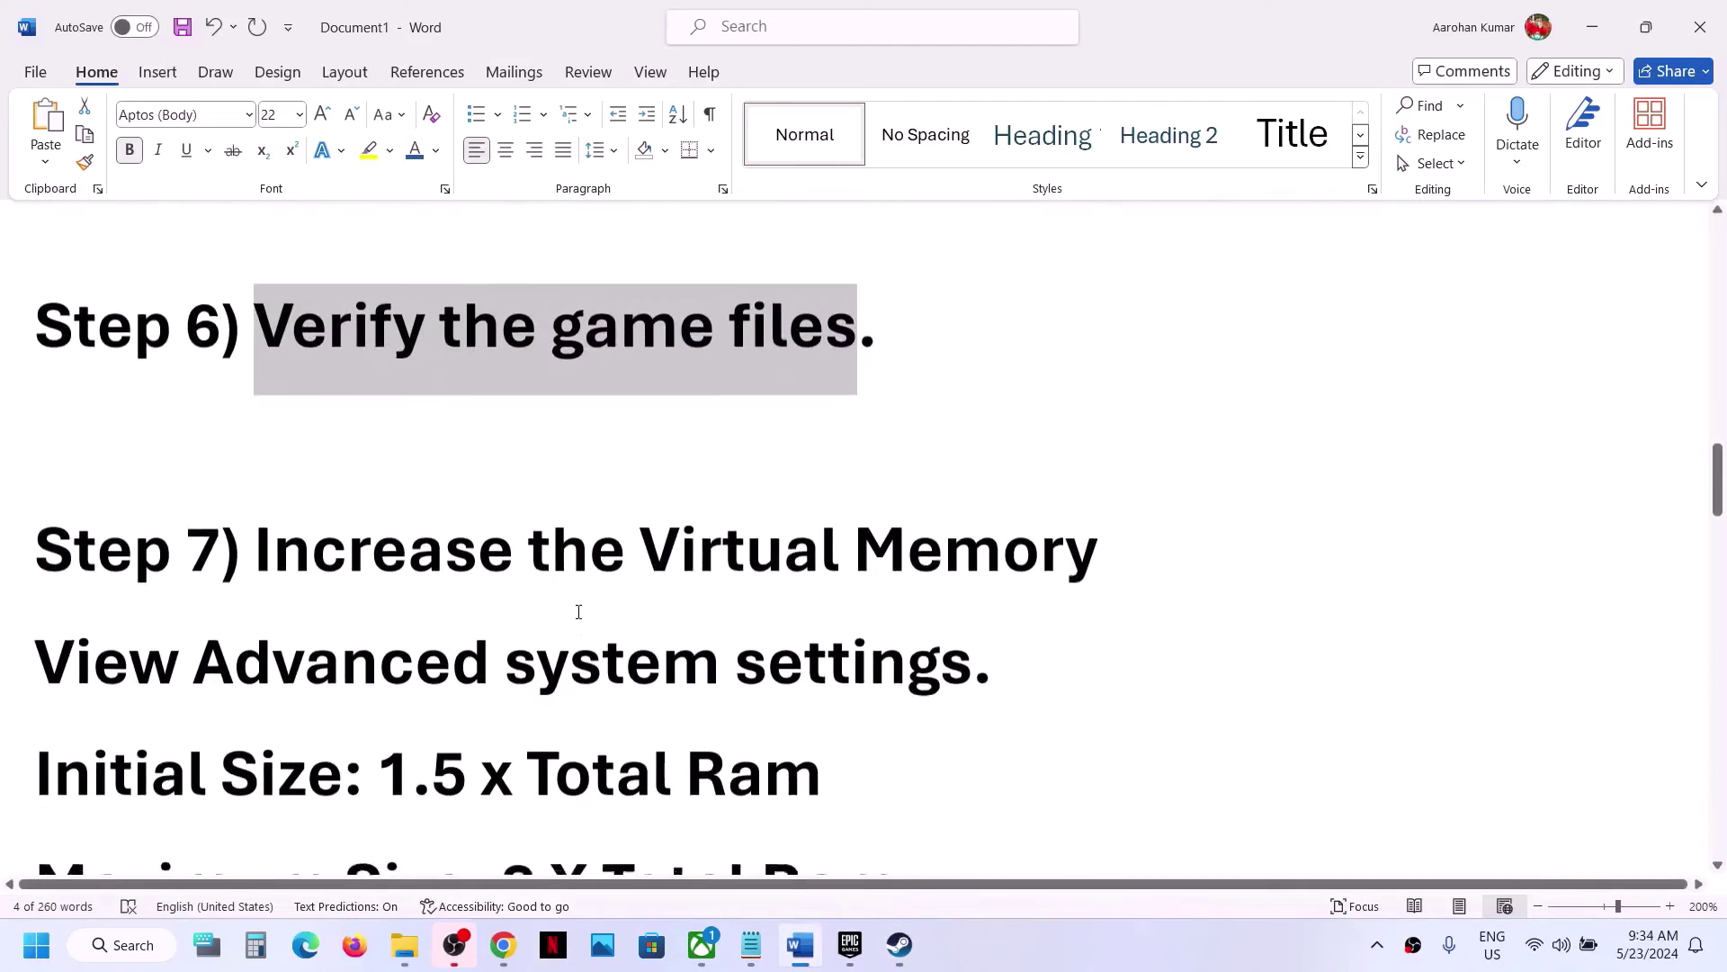
drag(352, 533, 1098, 527)
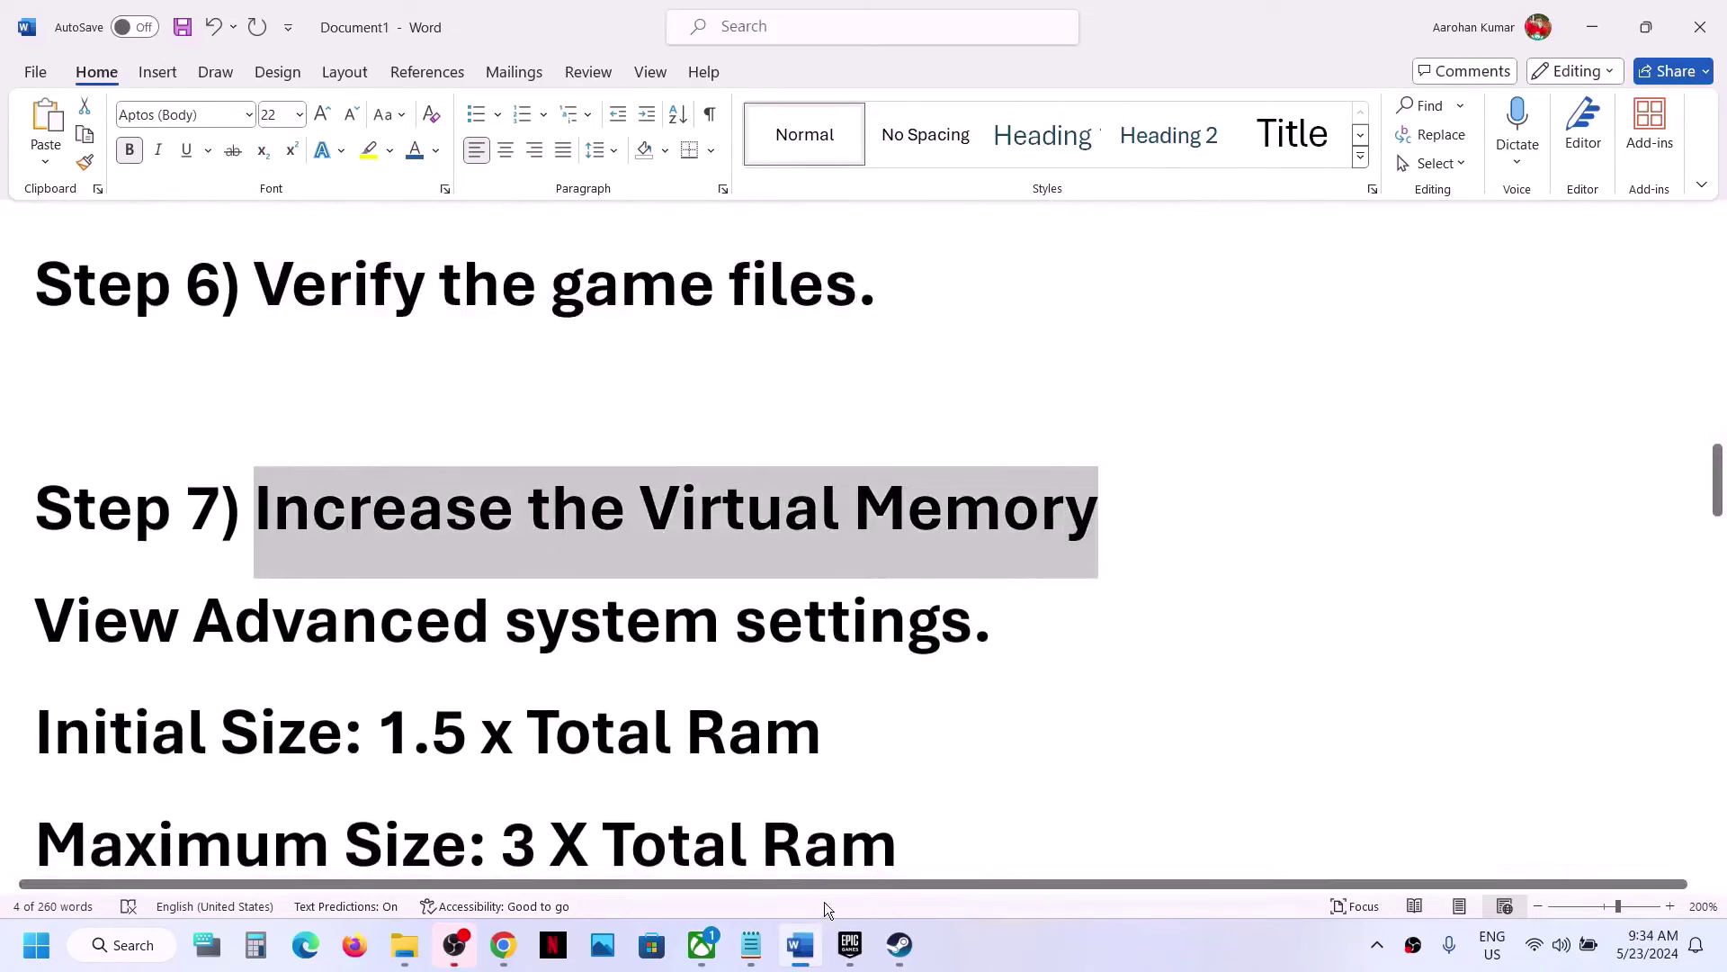
click(900, 945)
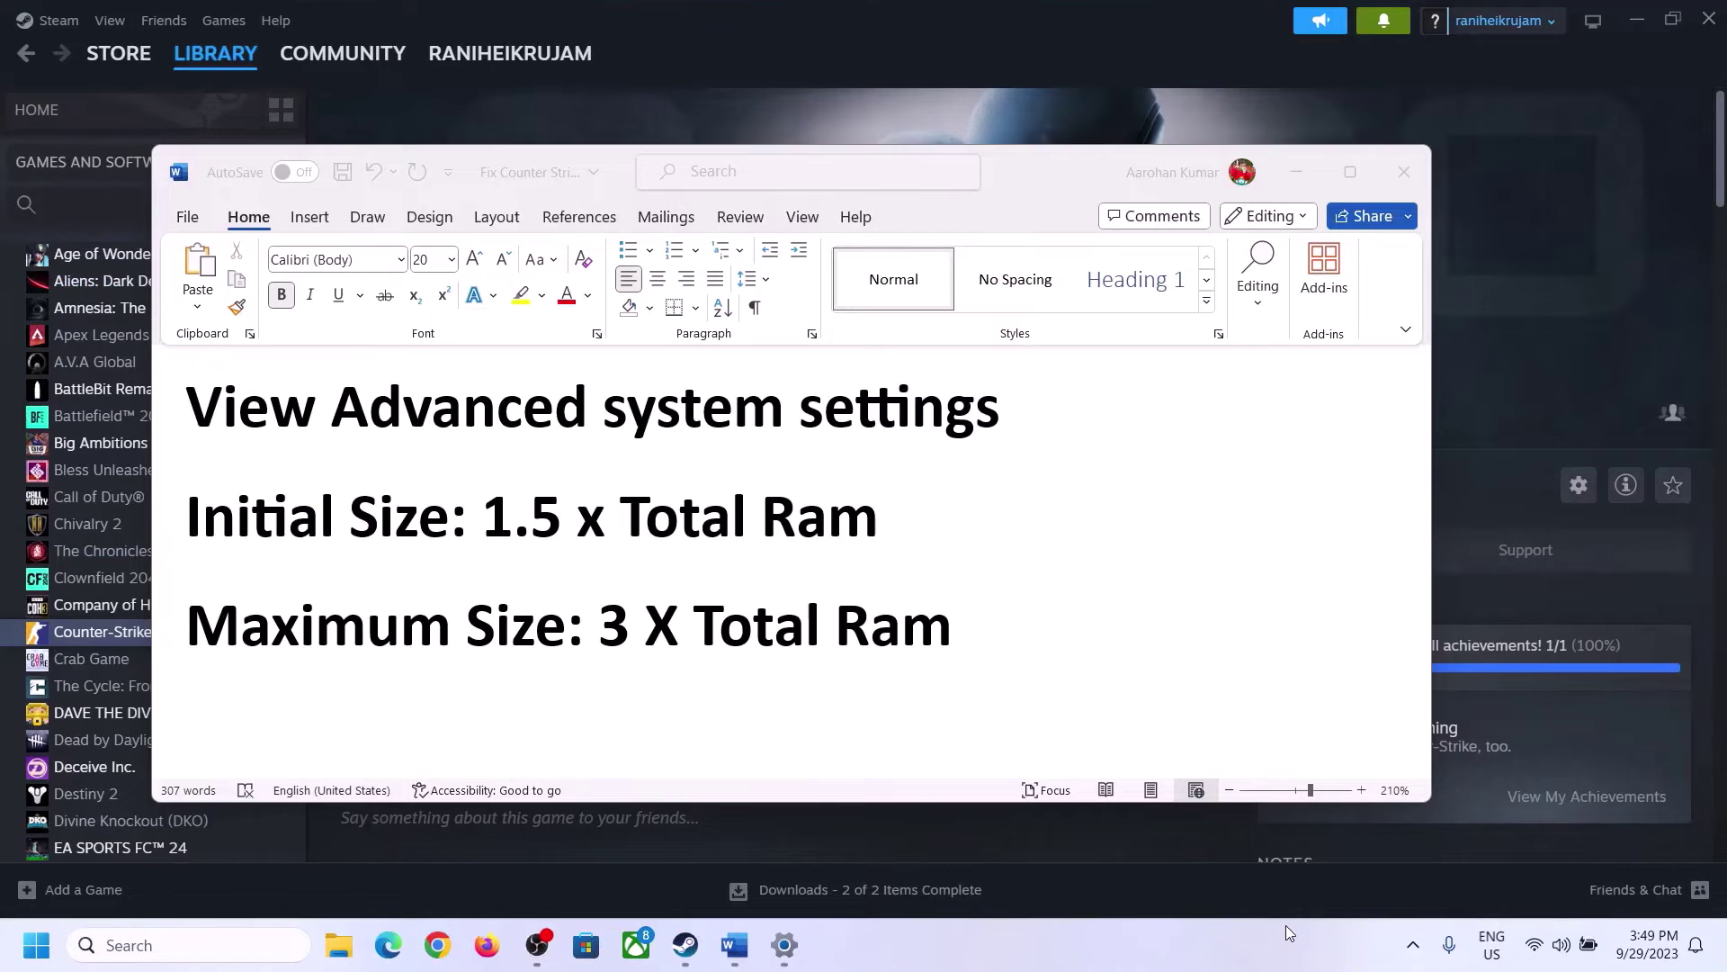
- Copy "View Advanced system settings" from the notes, search Windows for it and open the System Properties dialog
click(245, 413)
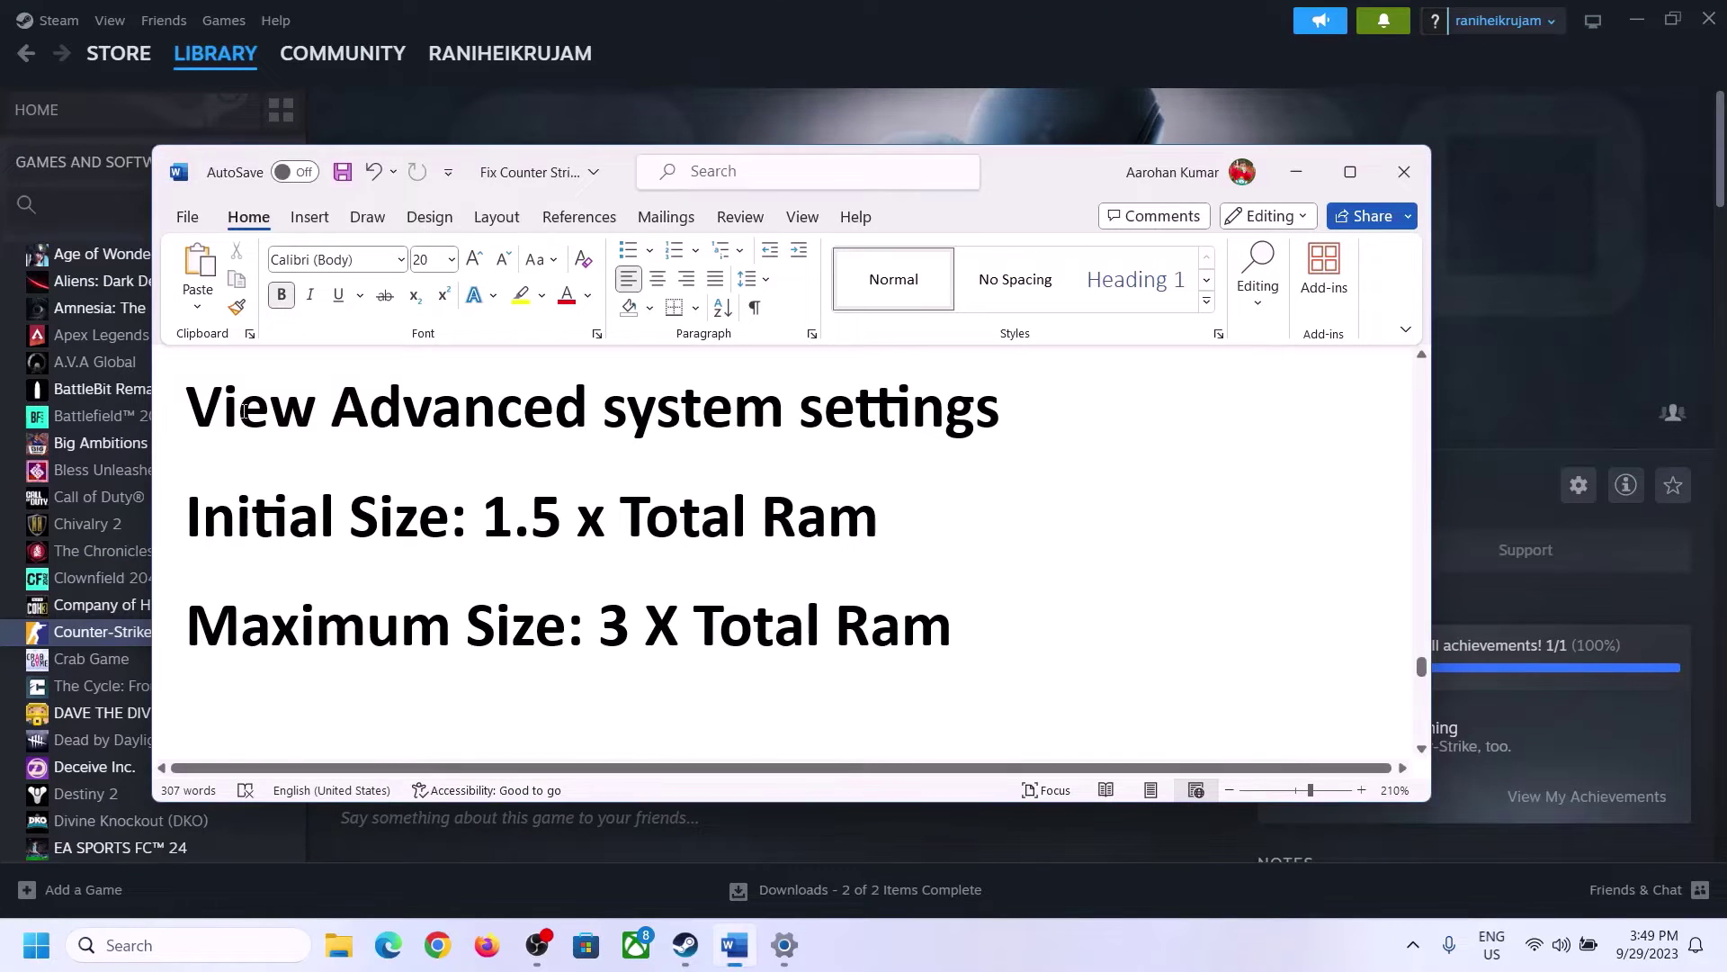
drag(205, 415, 954, 430)
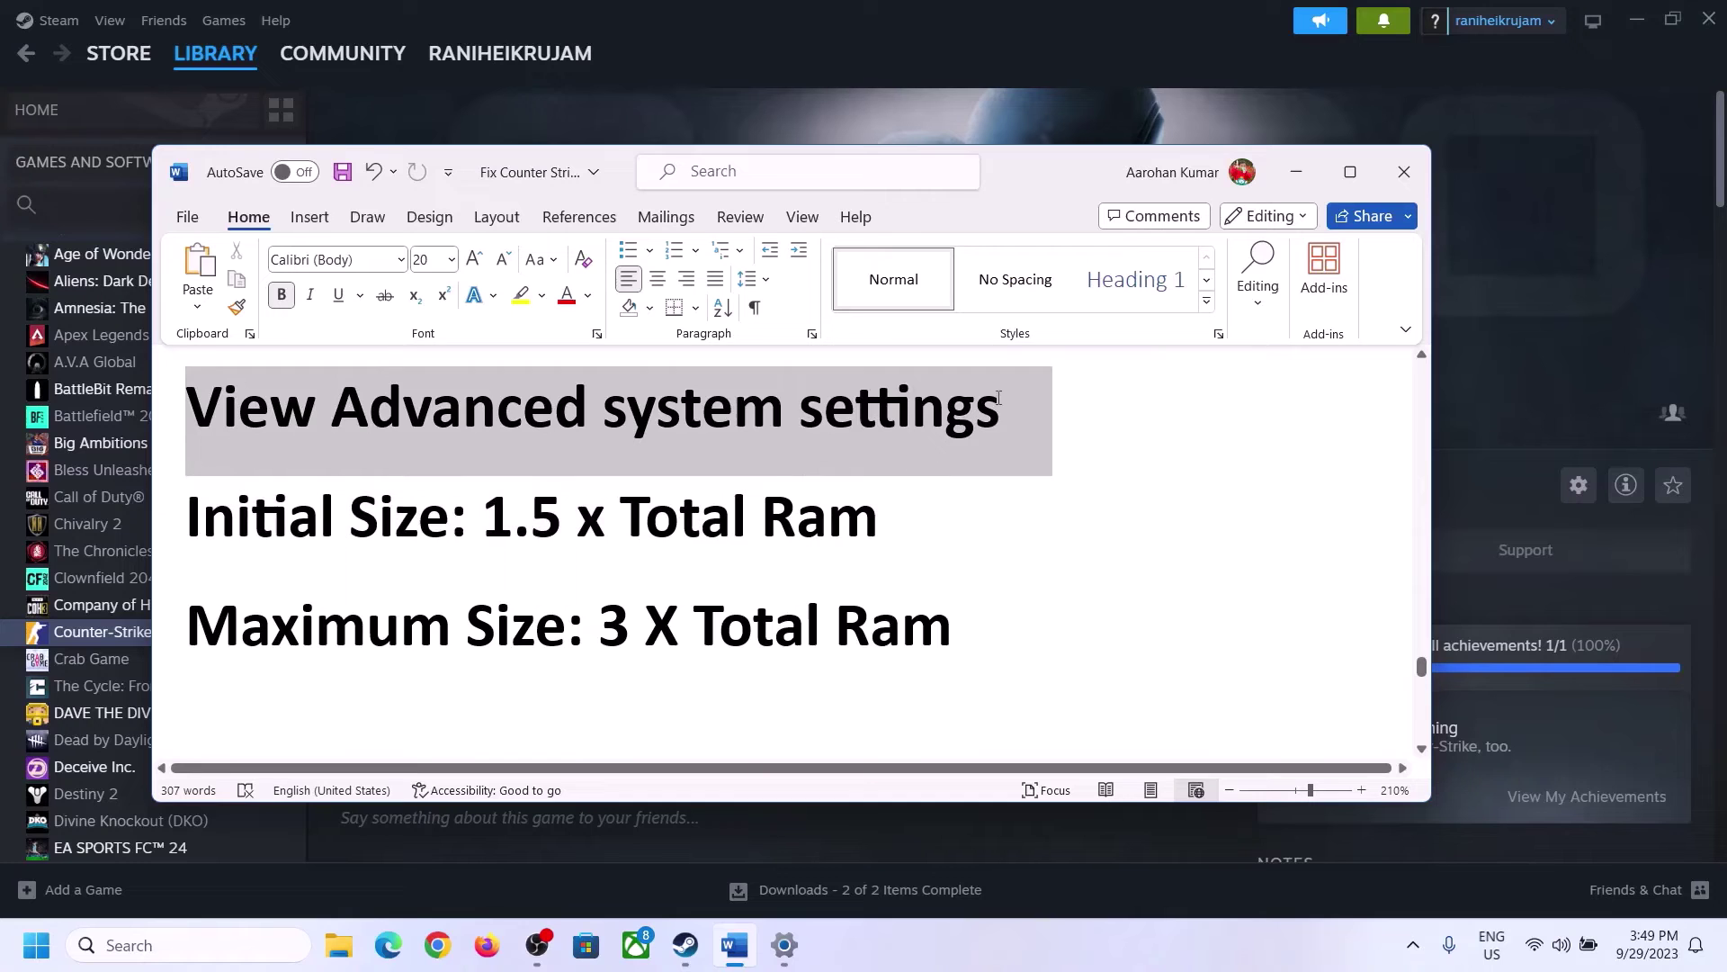
key(ctrl+c)
click(205, 943)
key(ctrl+v)
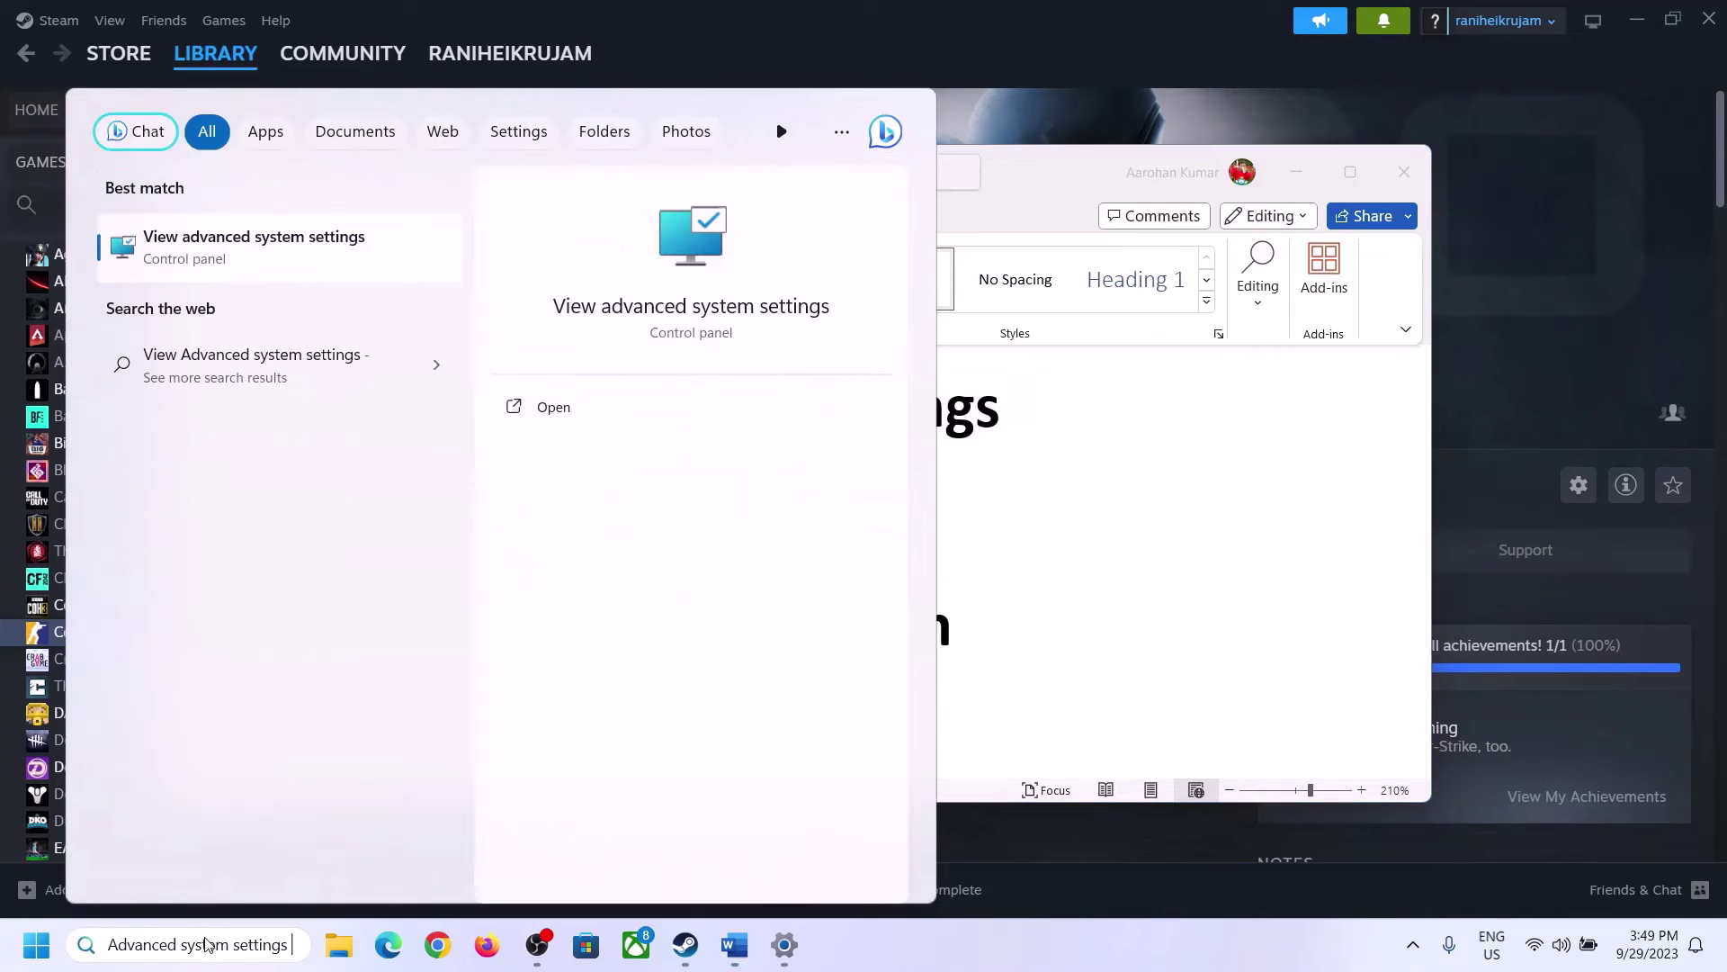
click(244, 261)
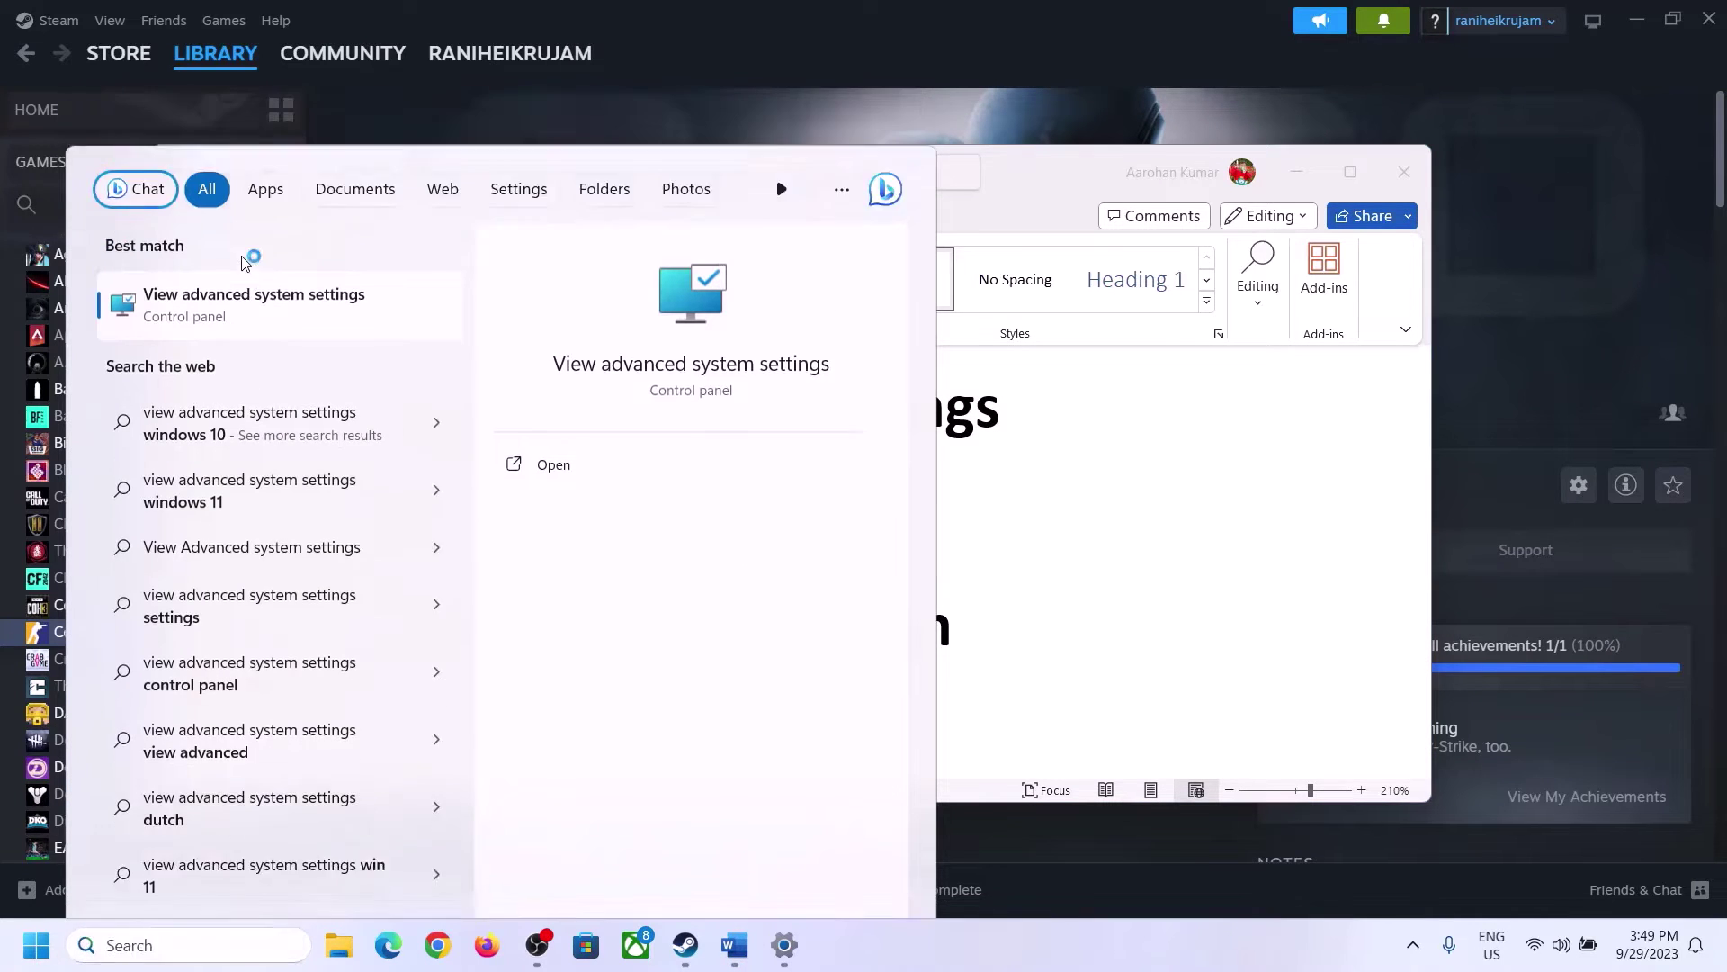
drag(359, 176, 772, 312)
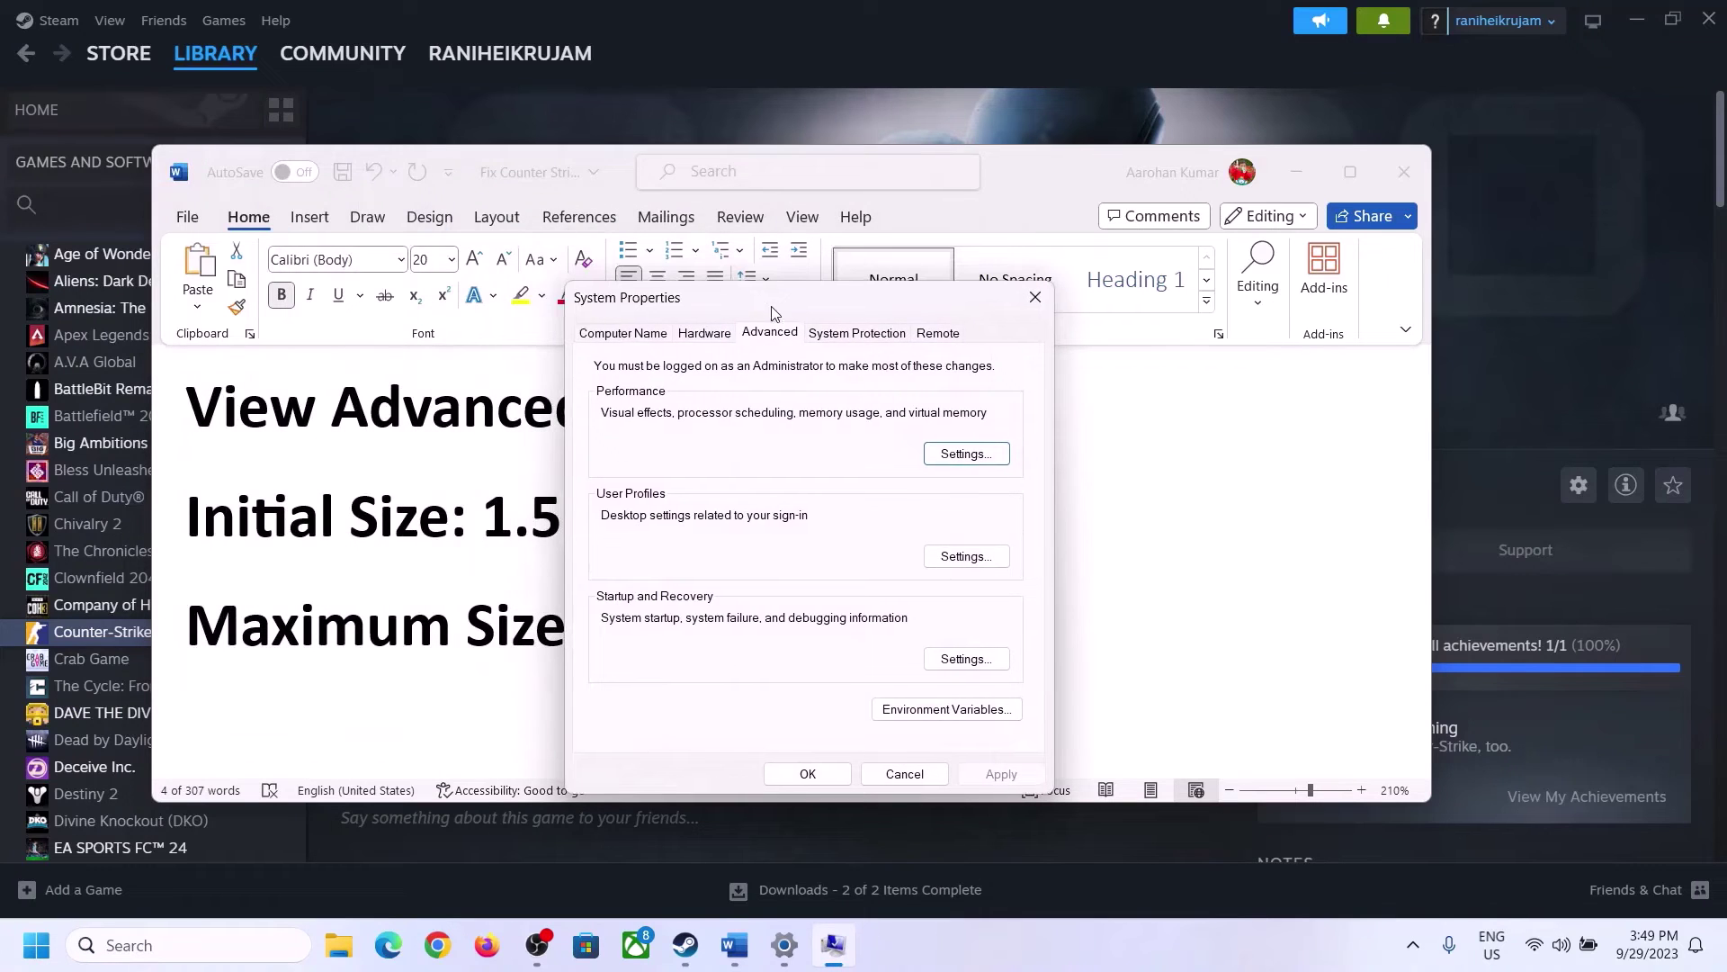
- Open the virtual memory settings, turn off automatic paging file management and choose a custom size for drive C:
click(964, 455)
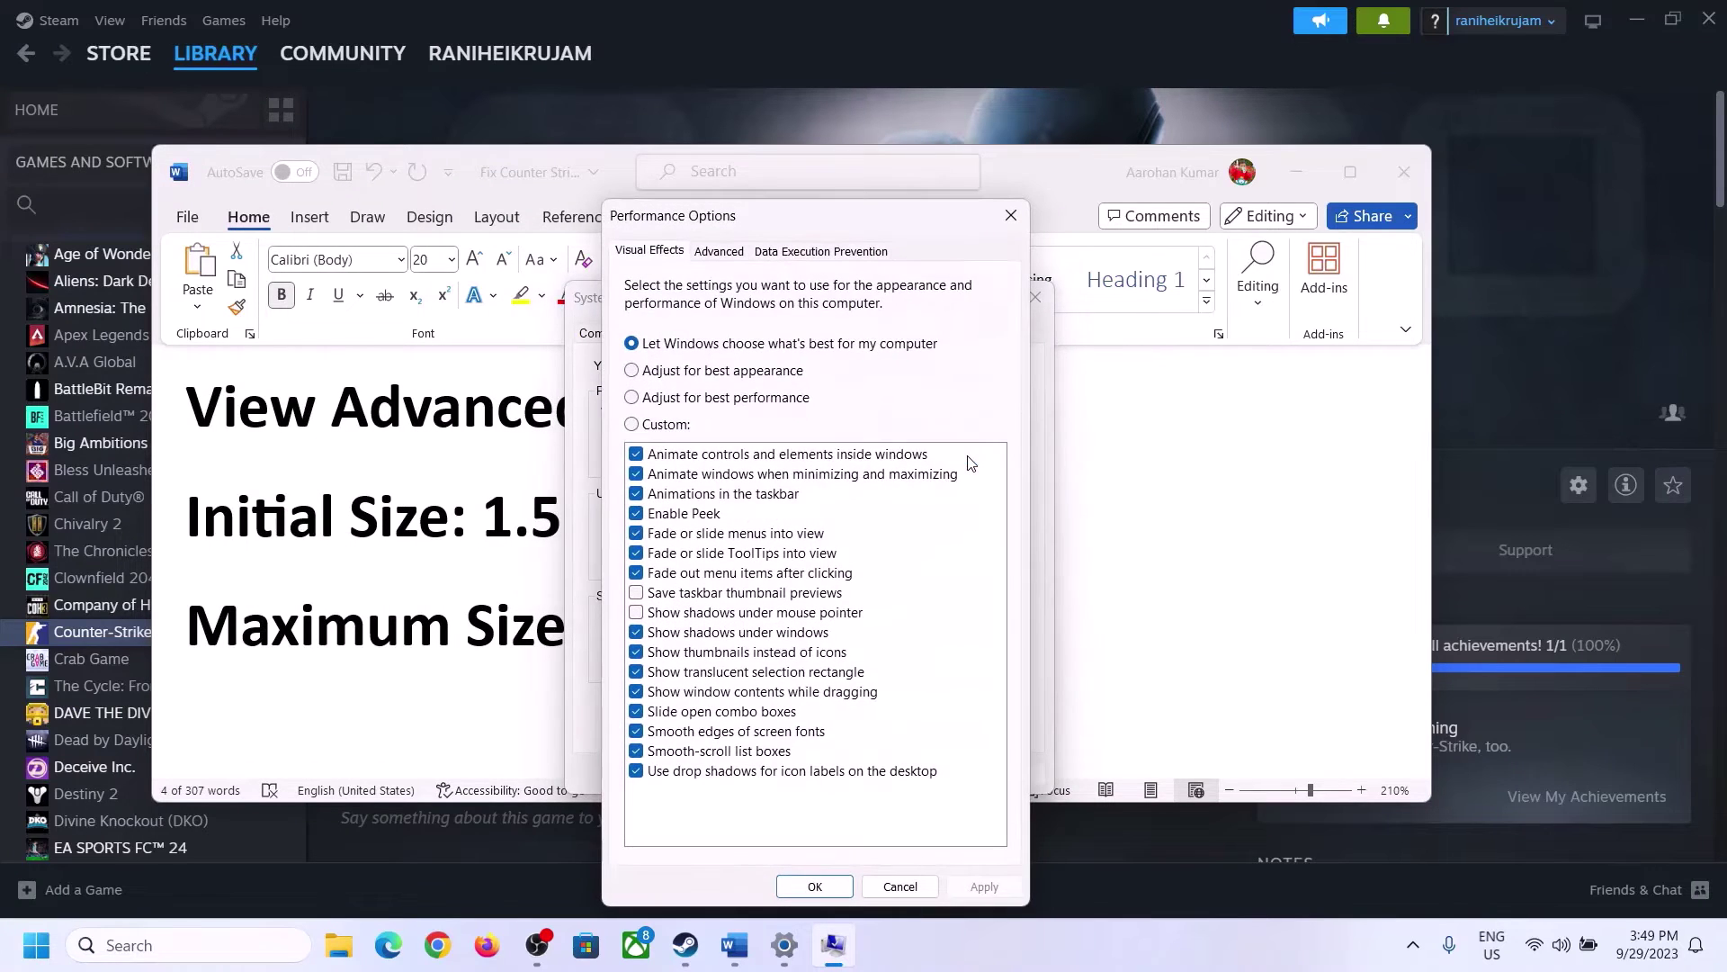
click(727, 258)
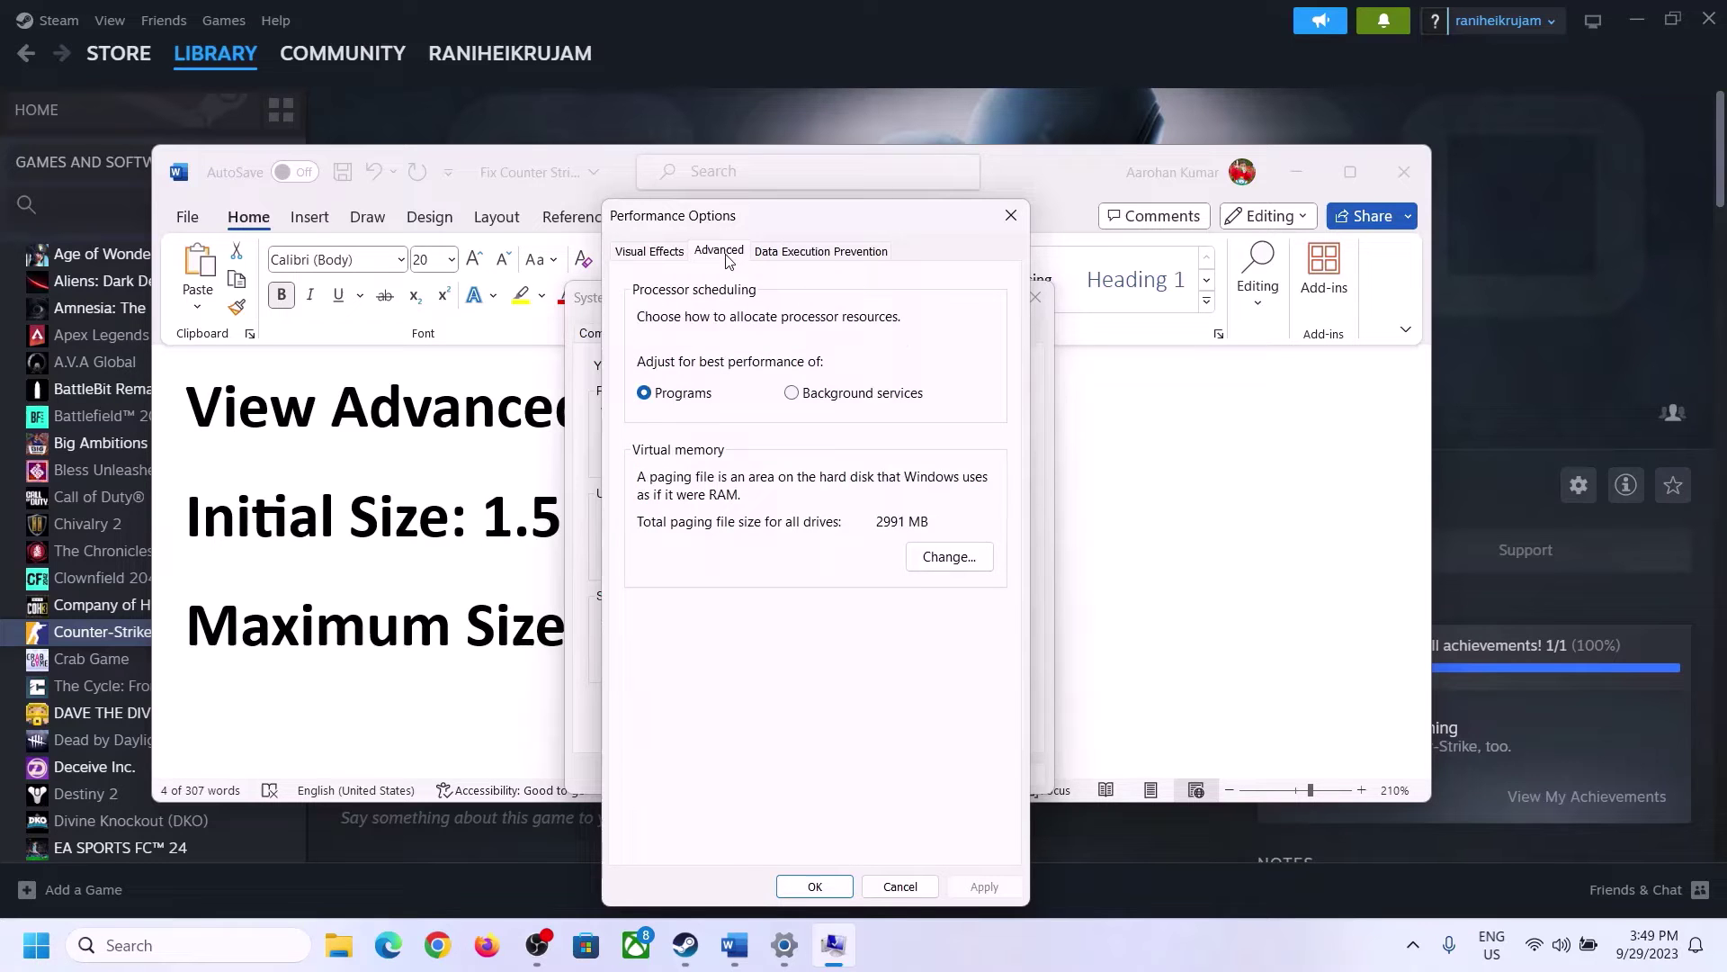
click(952, 557)
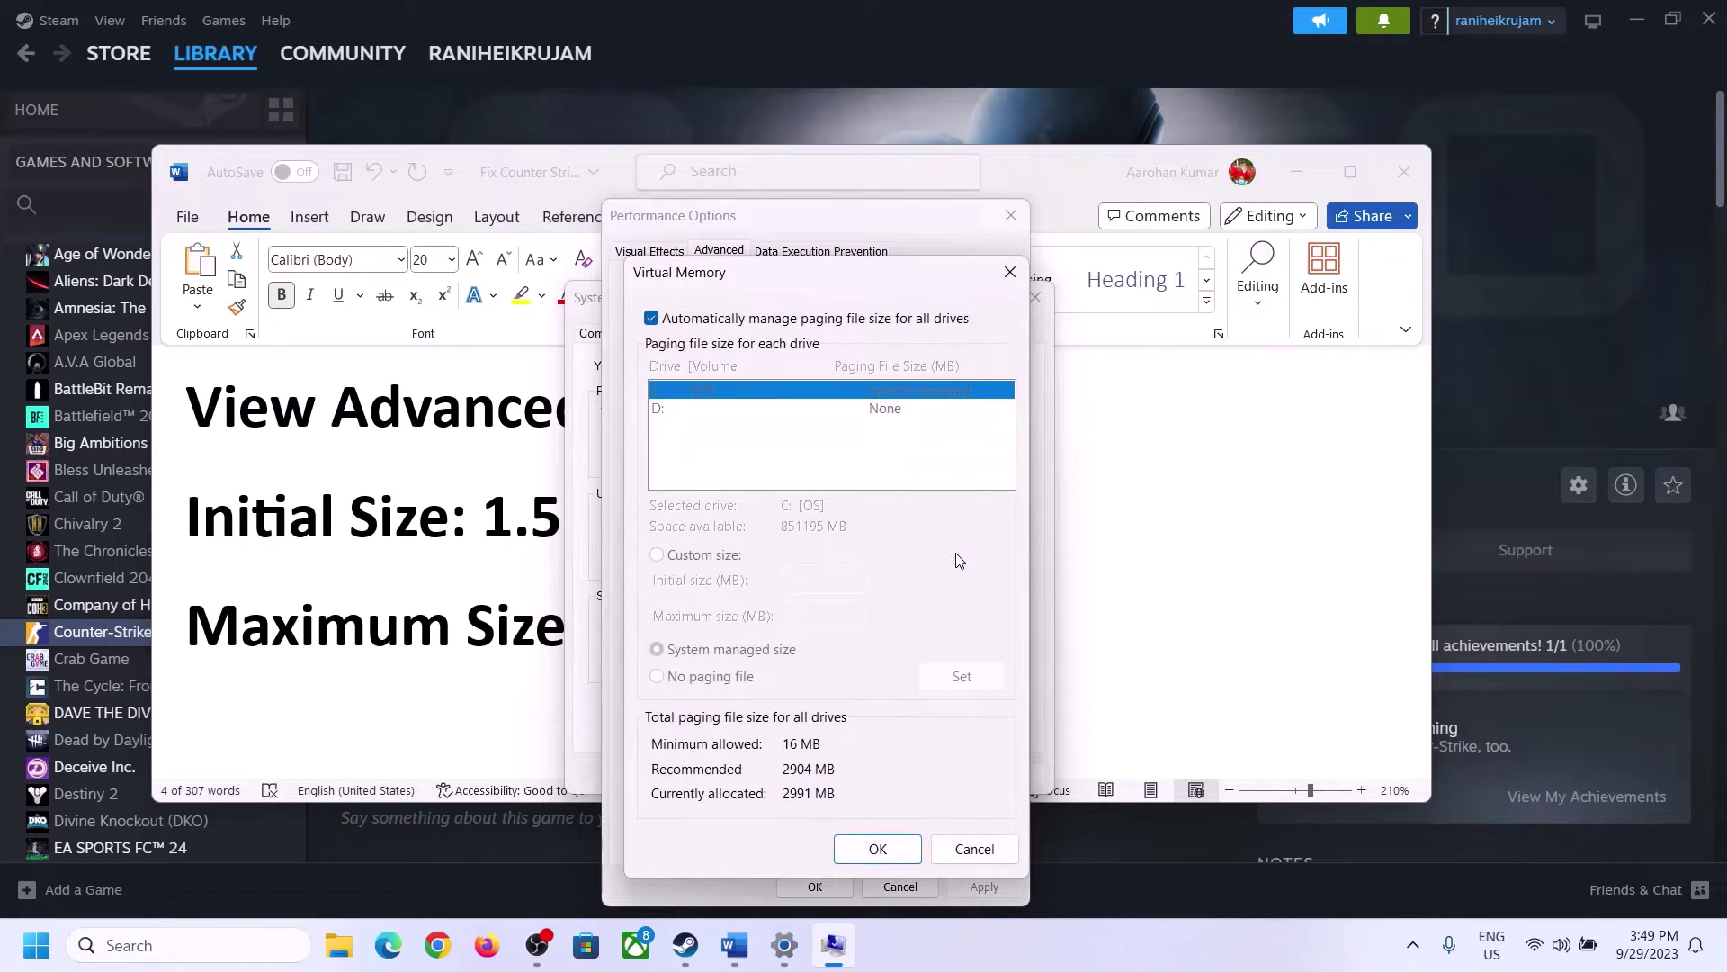
click(652, 318)
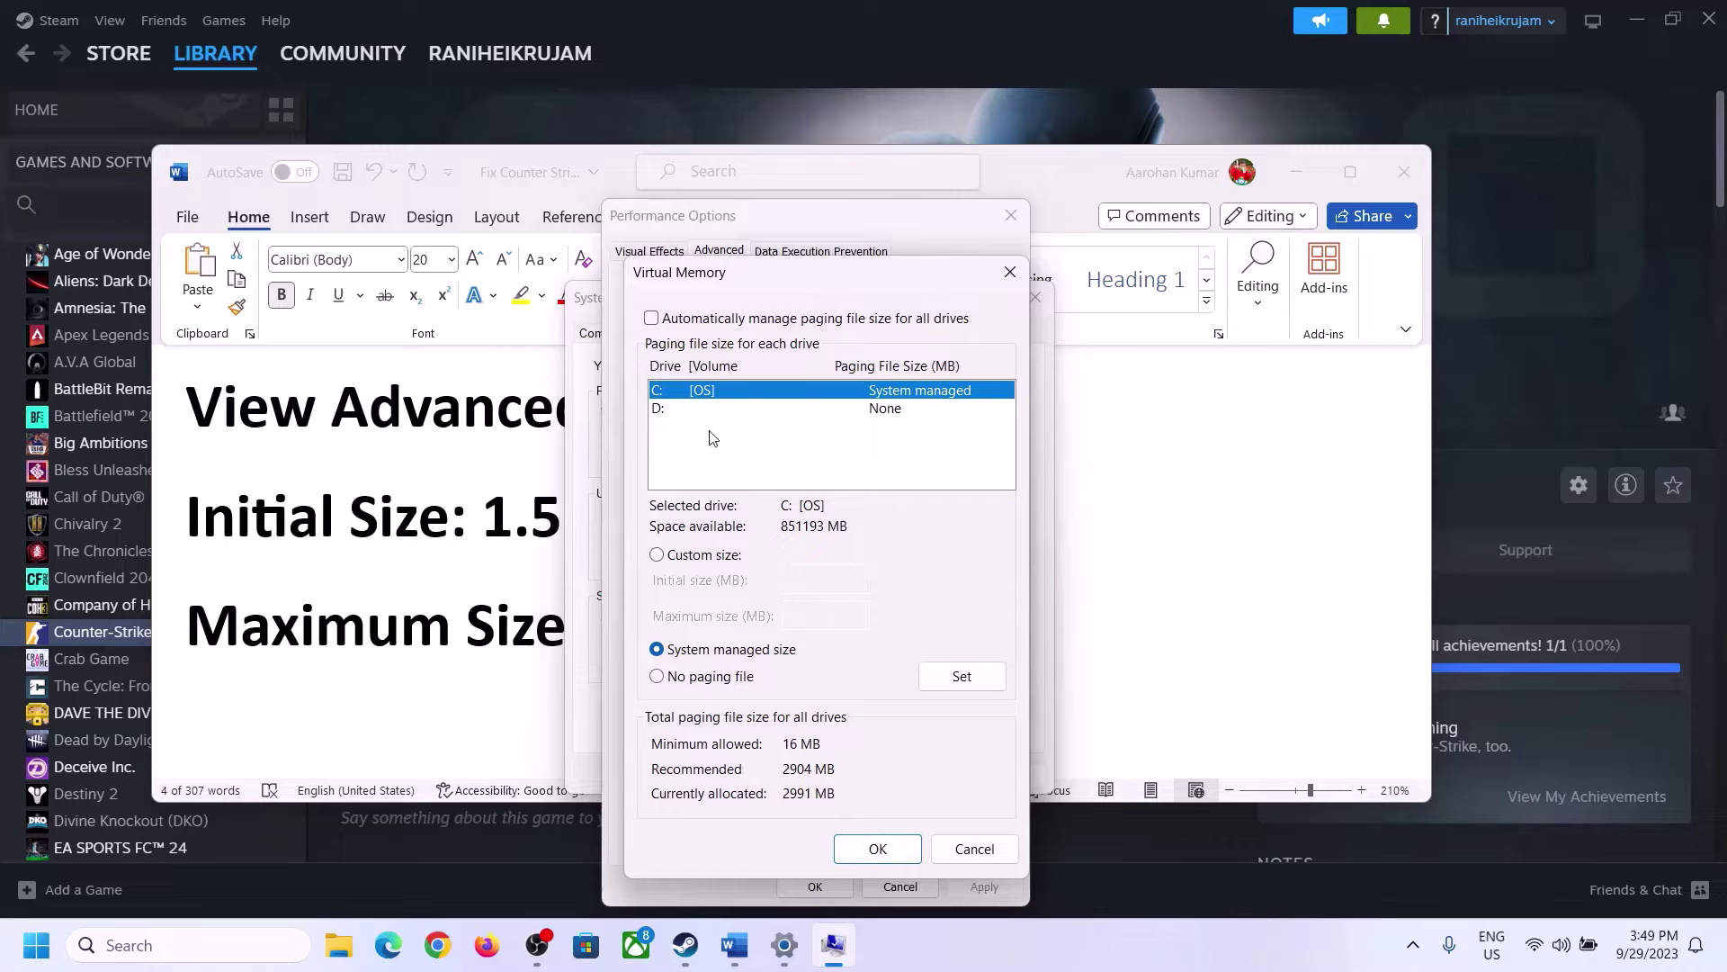
click(658, 556)
click(834, 581)
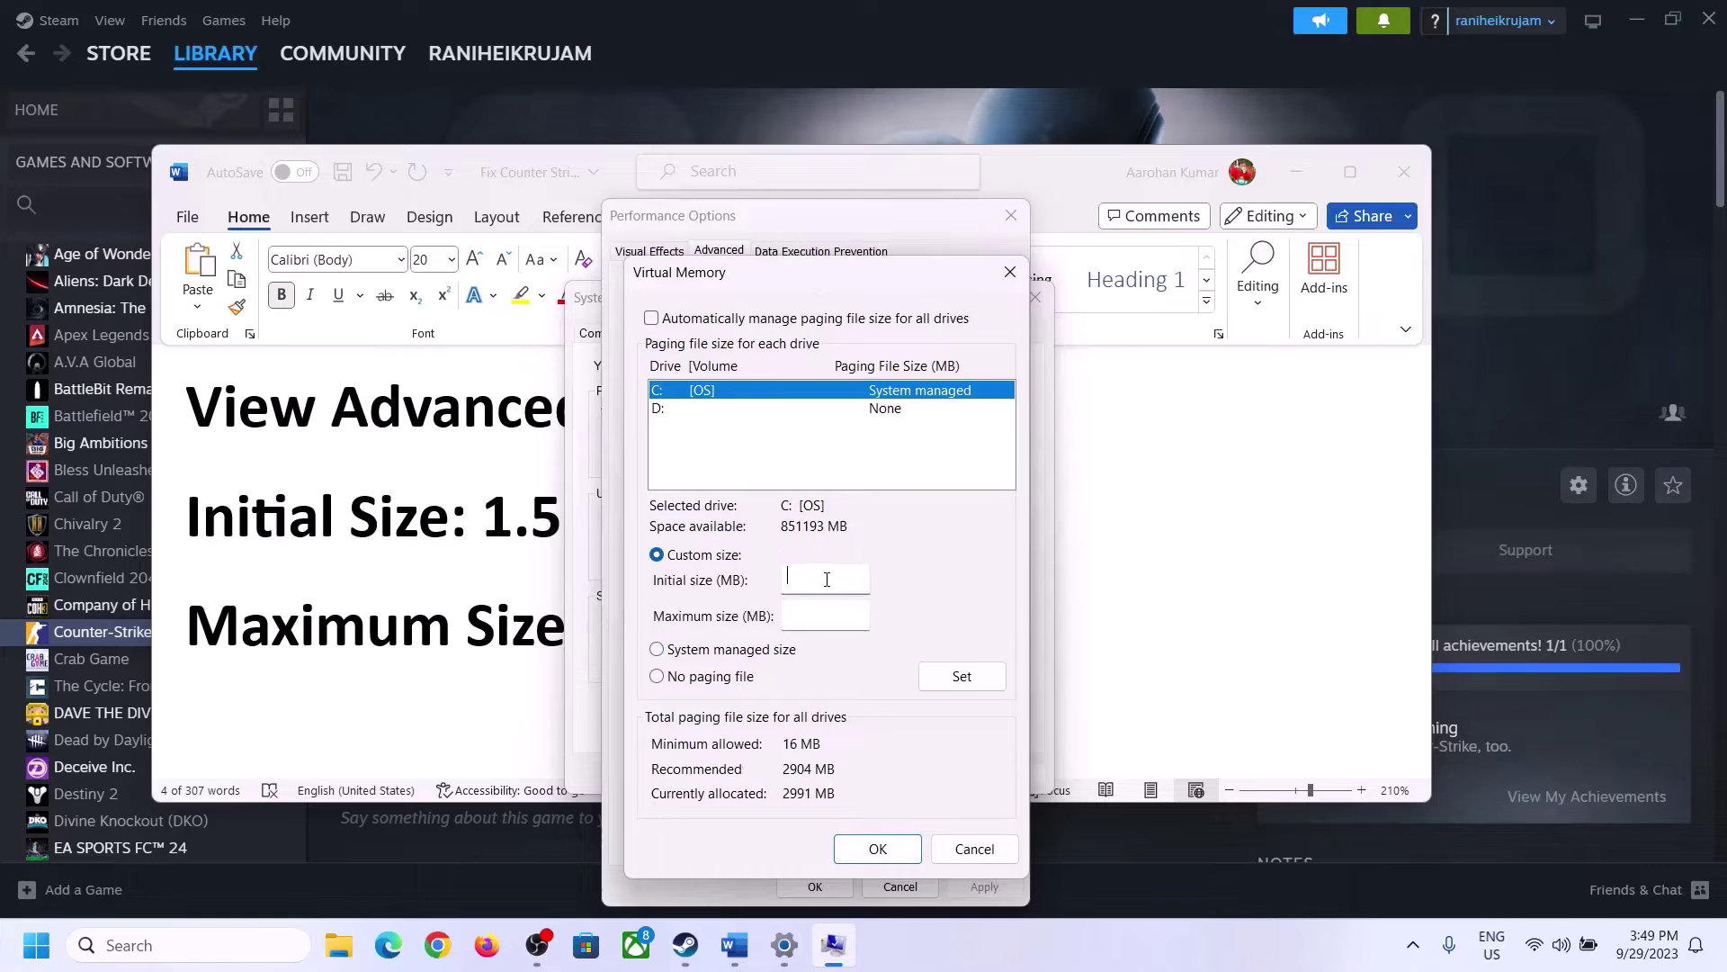
- Highlight the initial size formula "1.5 x Total Ram" in the notes and look up the installed RAM on the System About page
click(467, 537)
drag(477, 537, 801, 537)
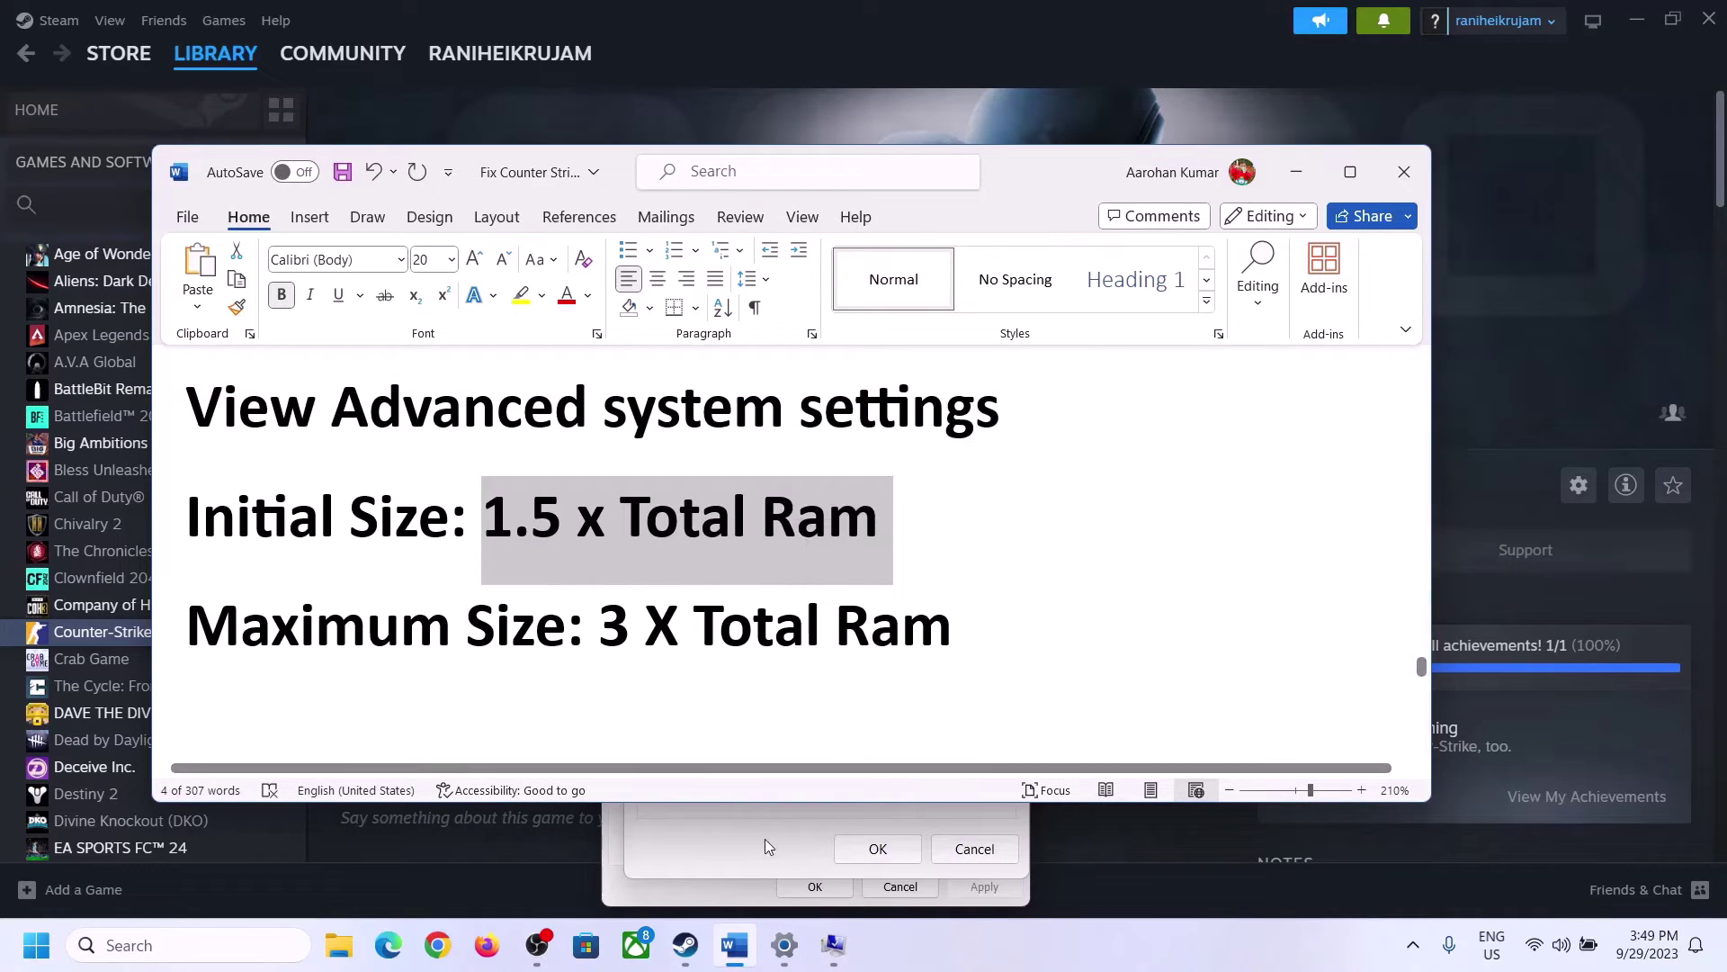
click(786, 948)
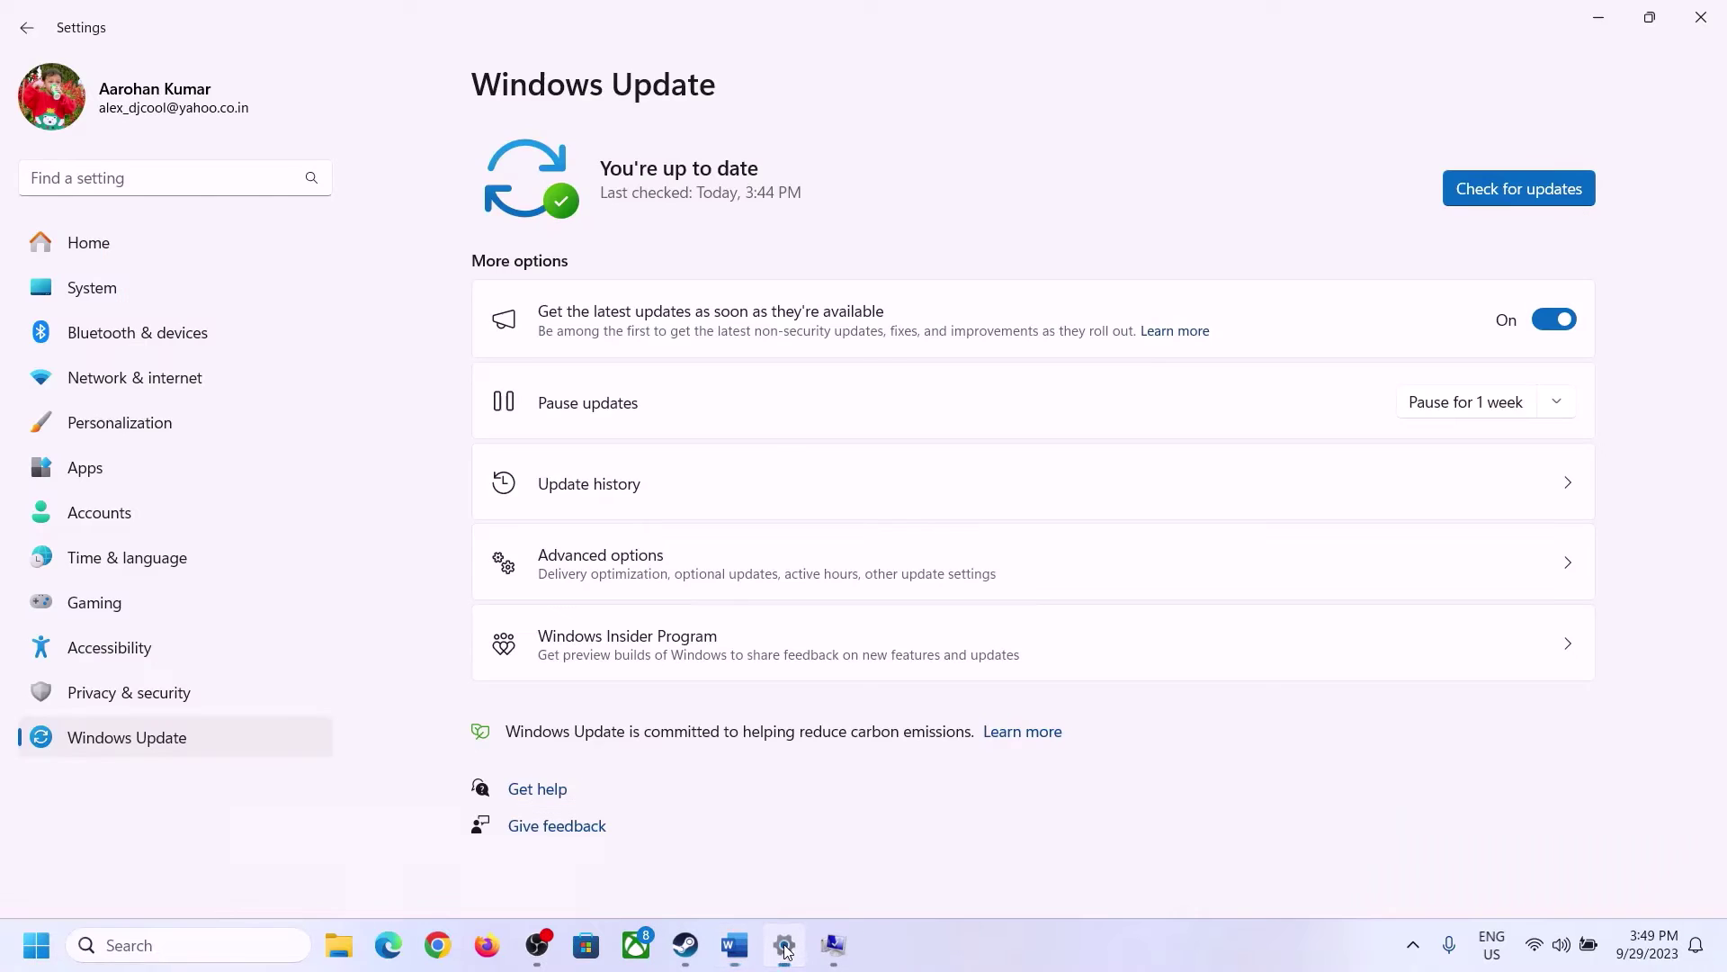
click(79, 301)
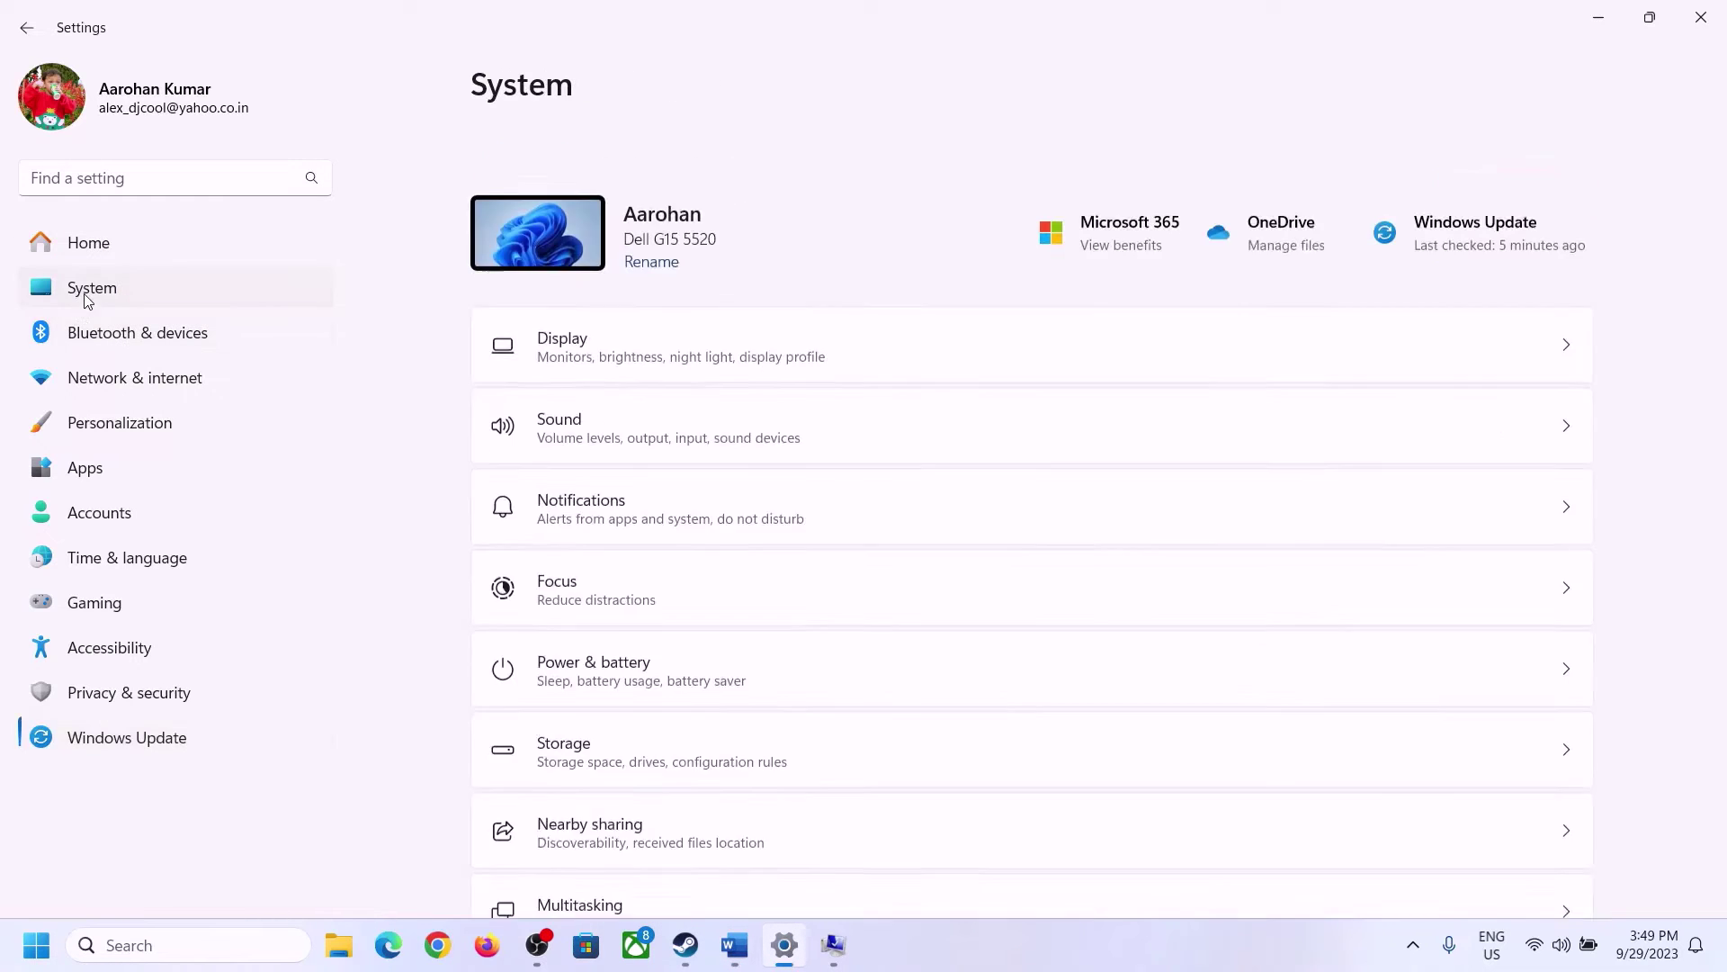
scroll(602, 767, down, 6)
click(570, 856)
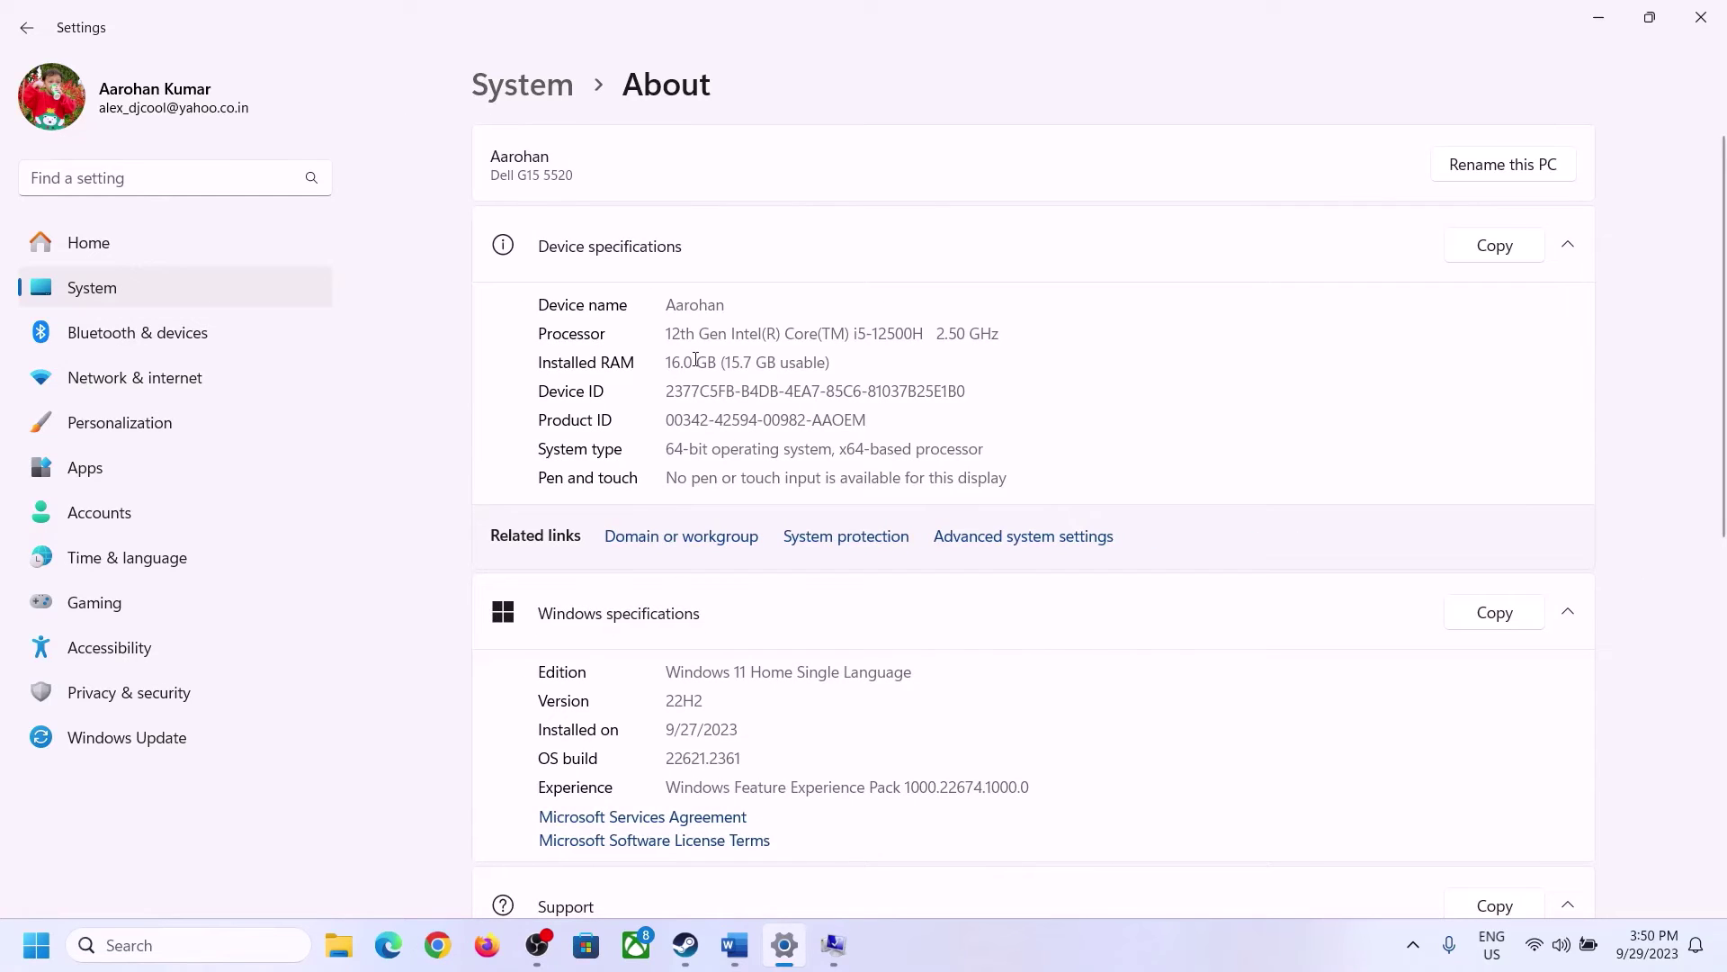
drag(678, 360, 659, 368)
click(680, 361)
drag(683, 352, 657, 354)
- Launch Calculator by running "calc", place it beside the Virtual Memory dialog and recheck the initial size formula in the notes
click(834, 946)
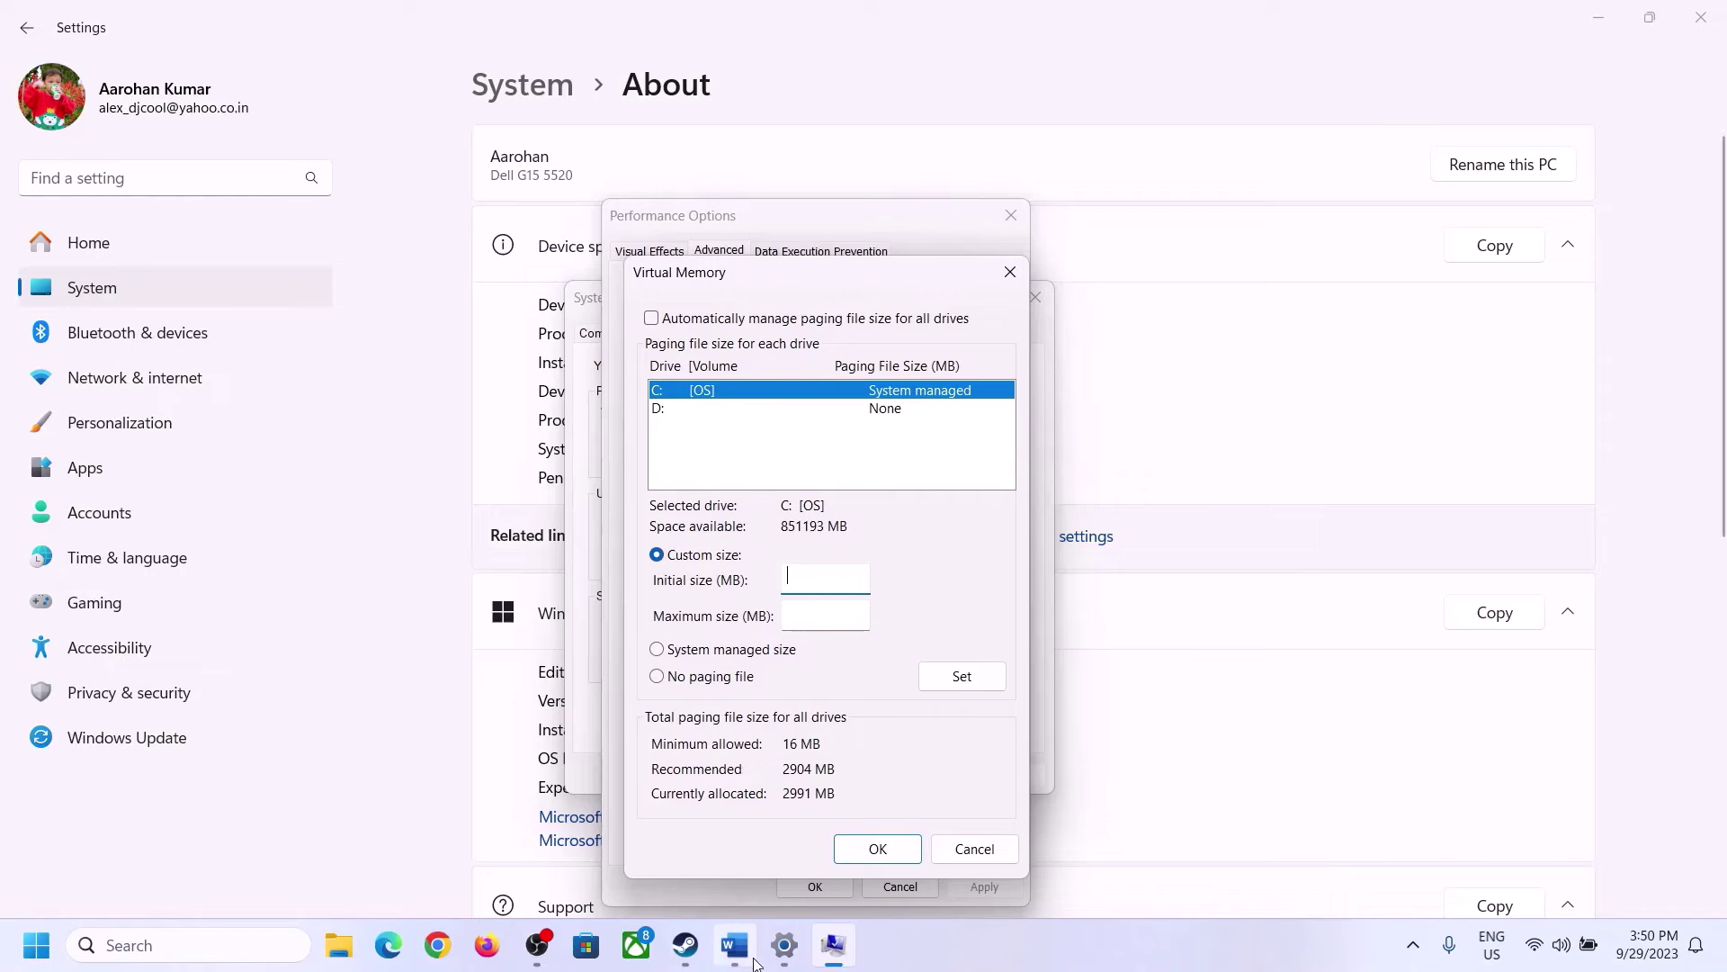
mouse_move(784, 945)
mouse_move(779, 831)
key(super+r)
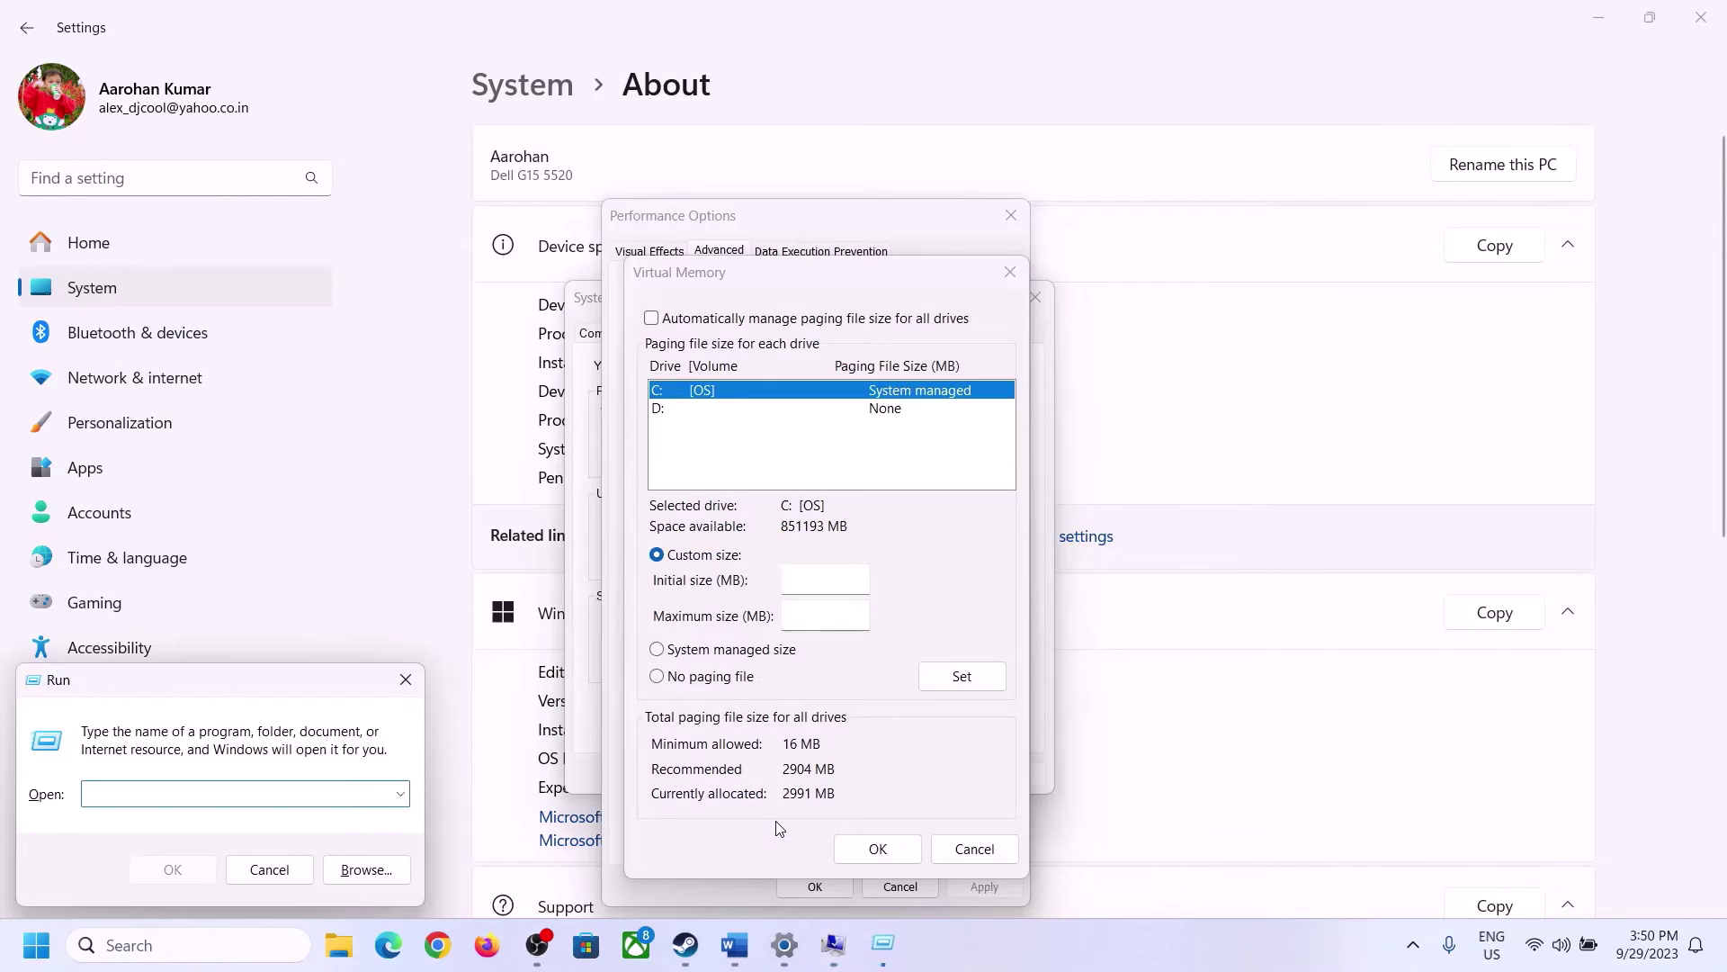
text(calc)
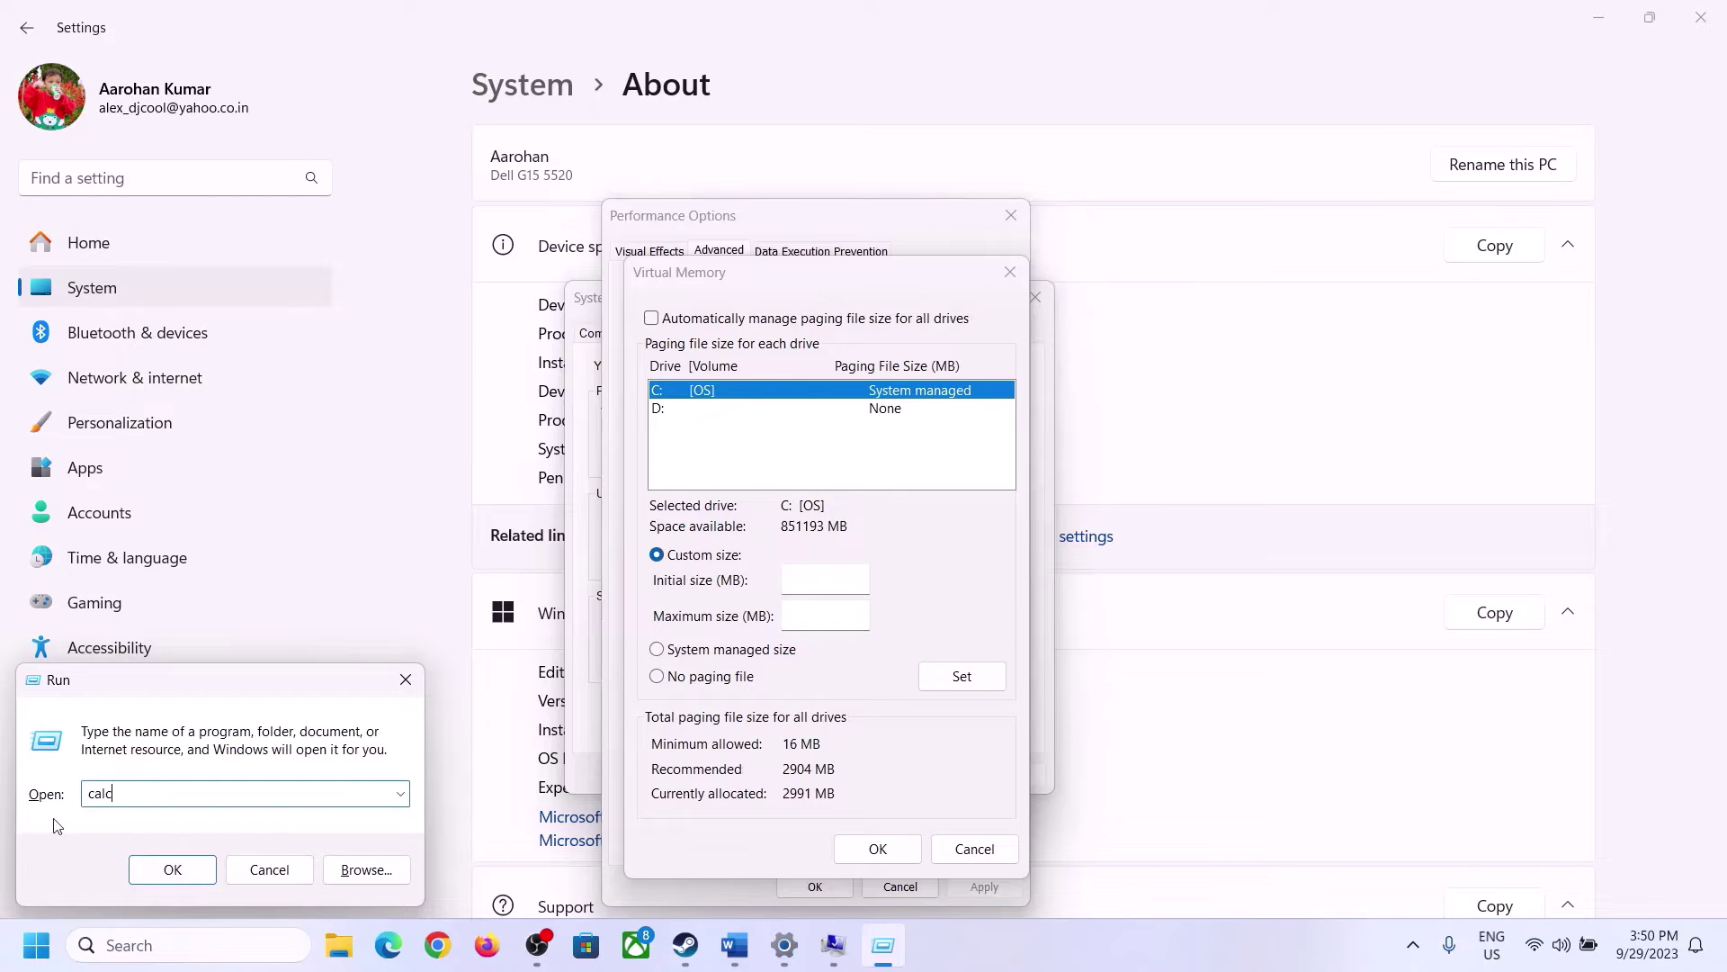
click(173, 868)
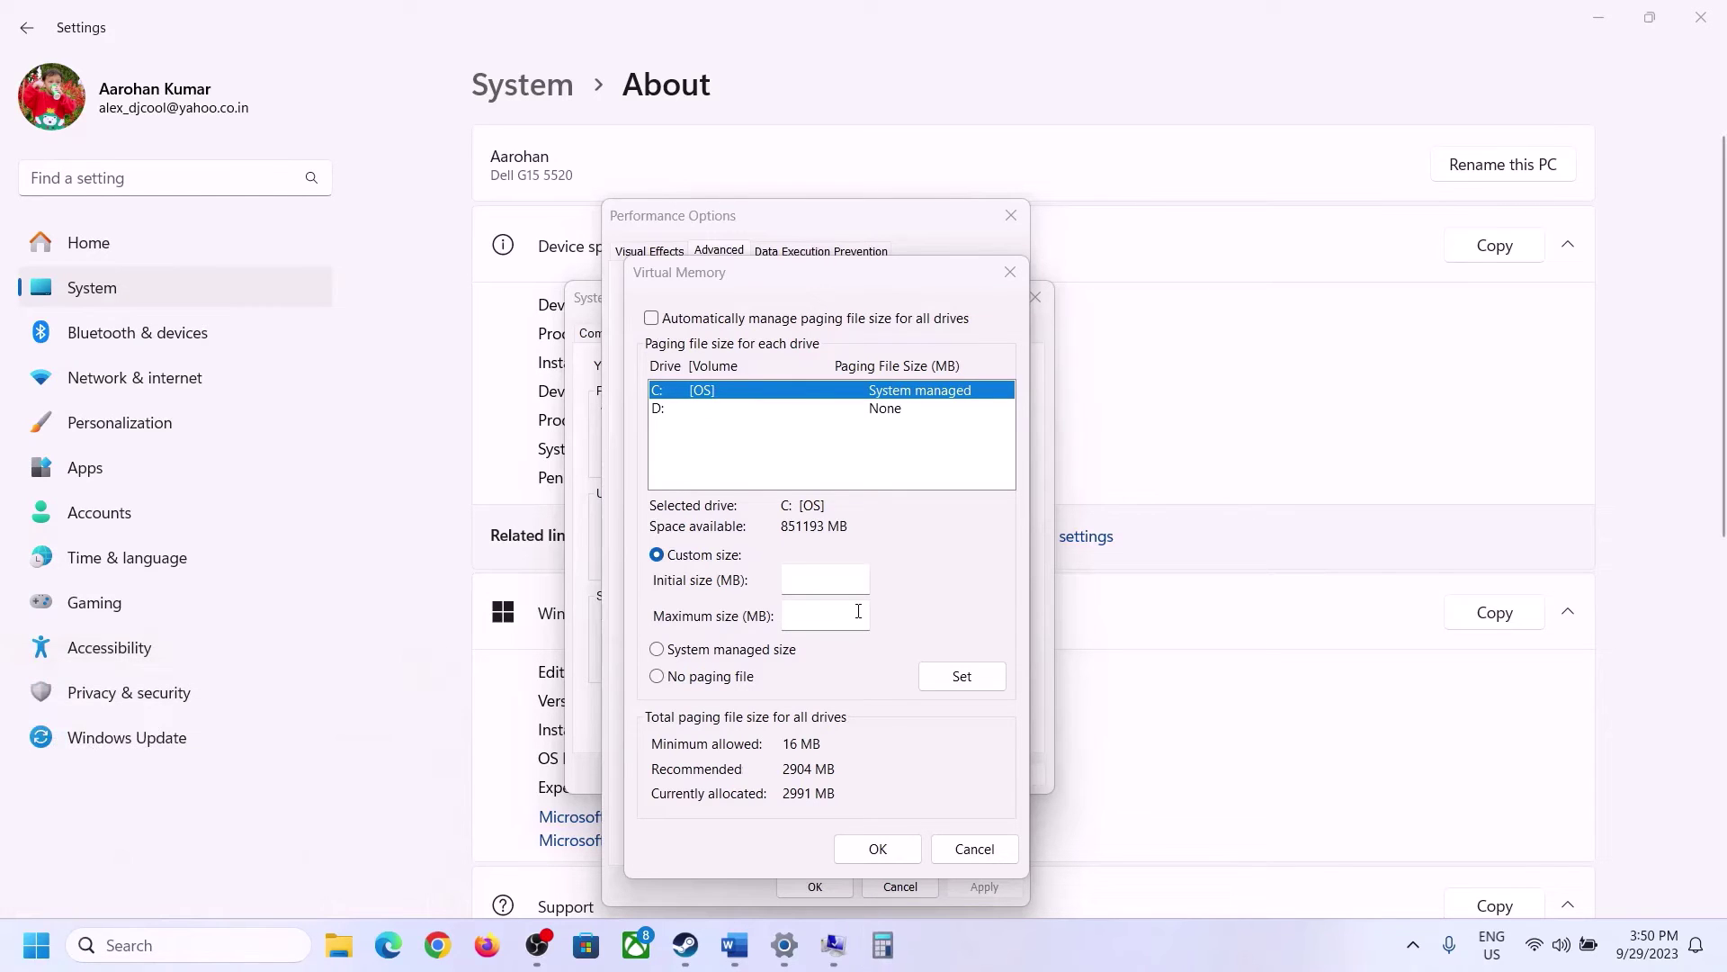
drag(216, 33, 1261, 297)
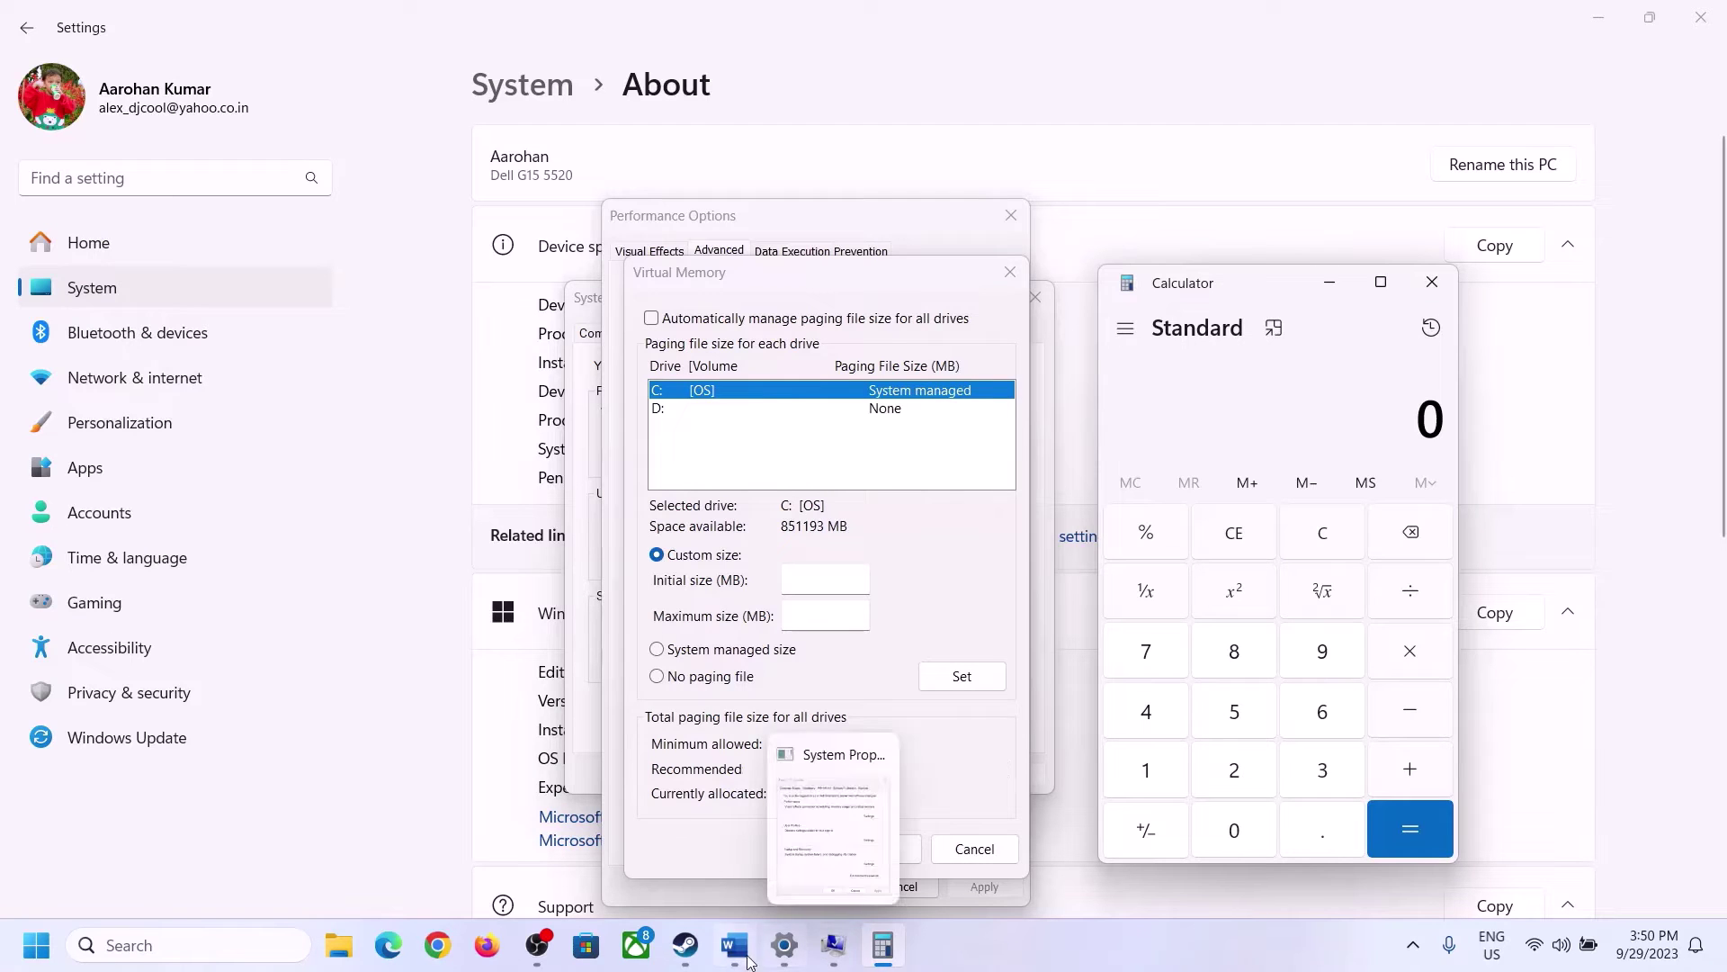
click(666, 840)
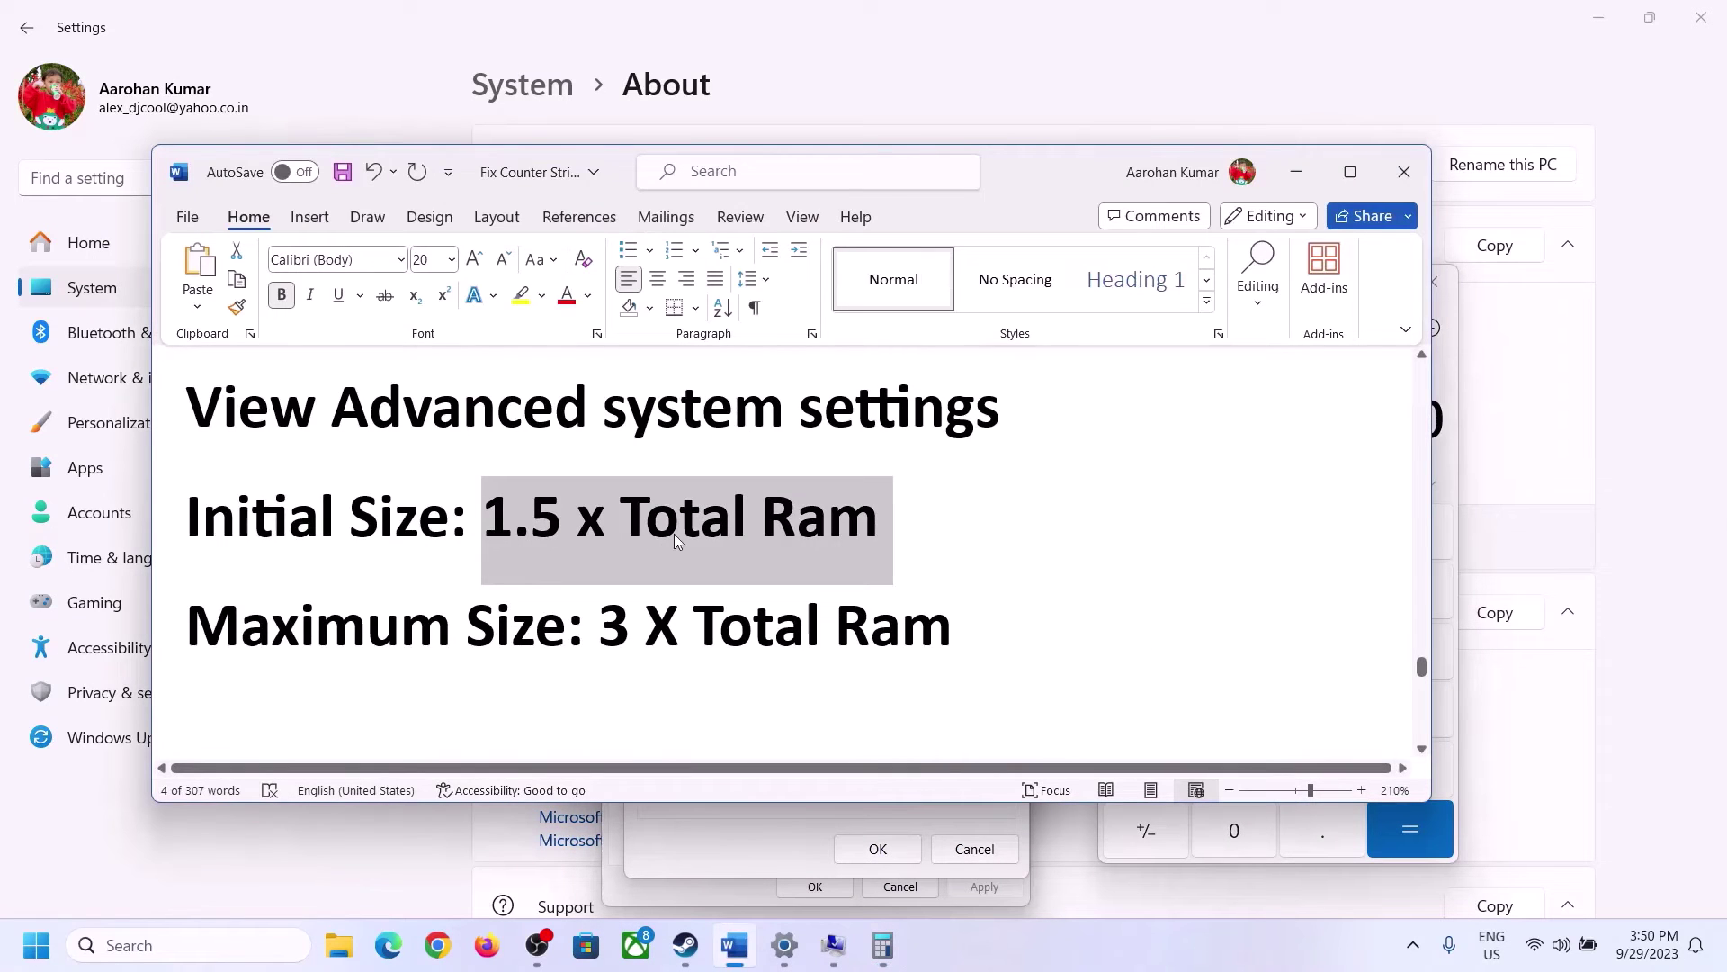
click(1090, 804)
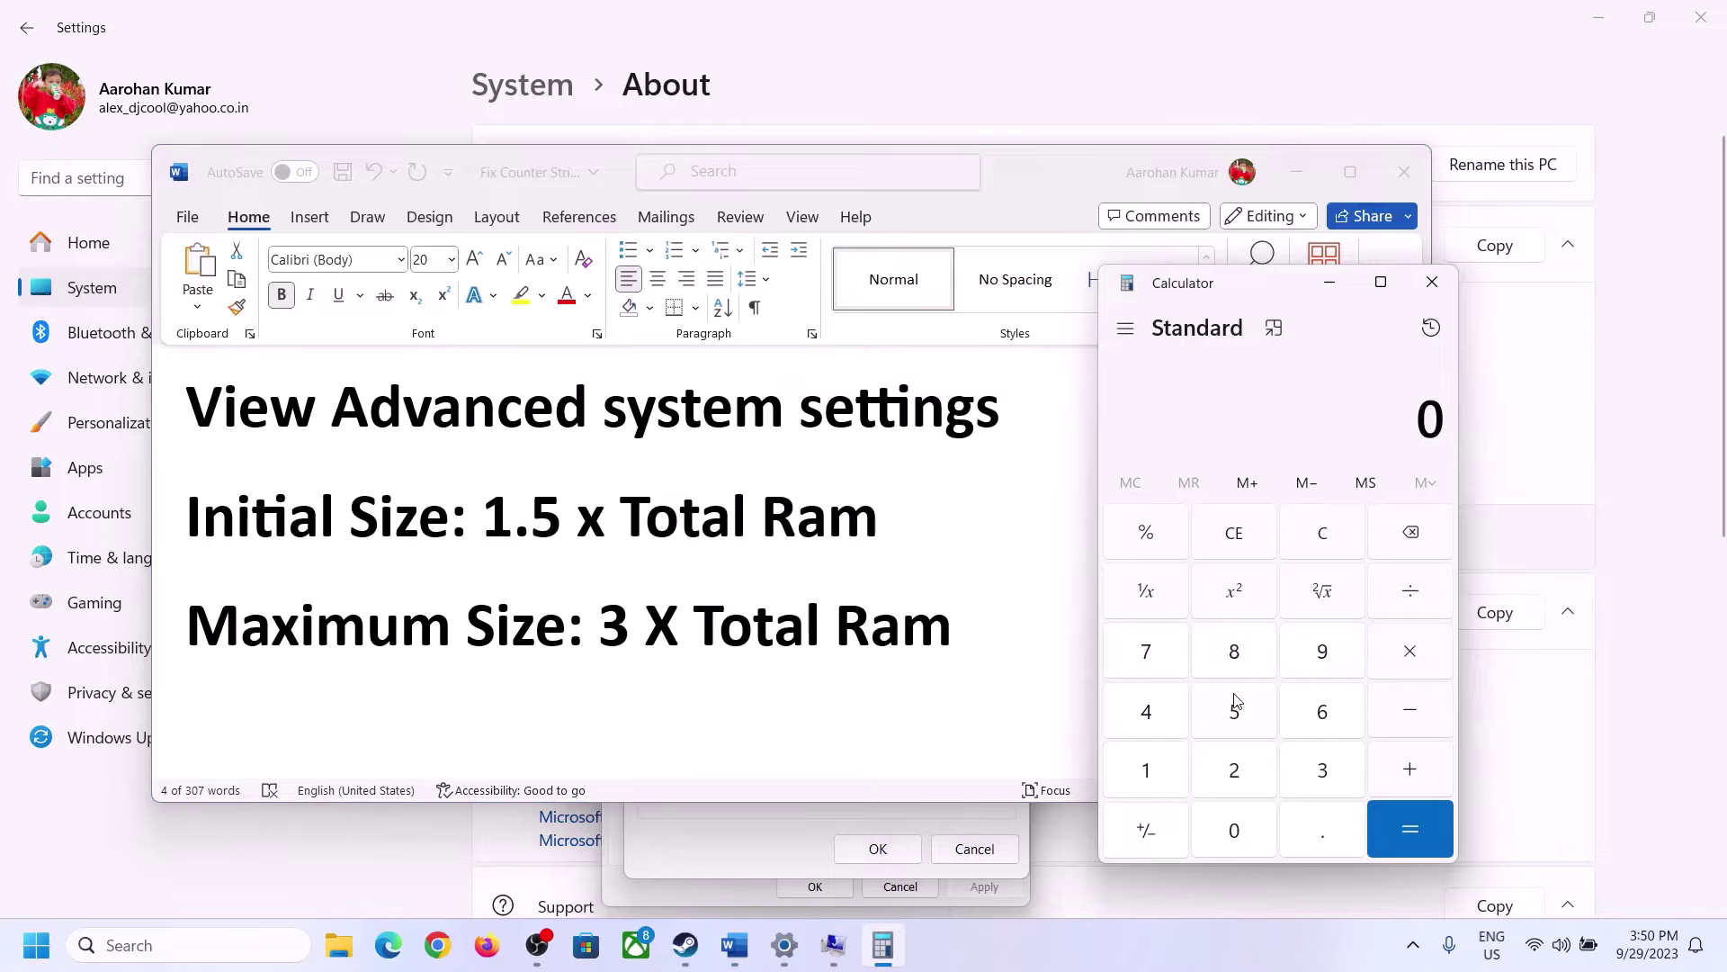
- Convert the 16 GB of installed RAM to megabytes in Calculator by multiplying 16 by 1024
click(1148, 774)
click(1316, 725)
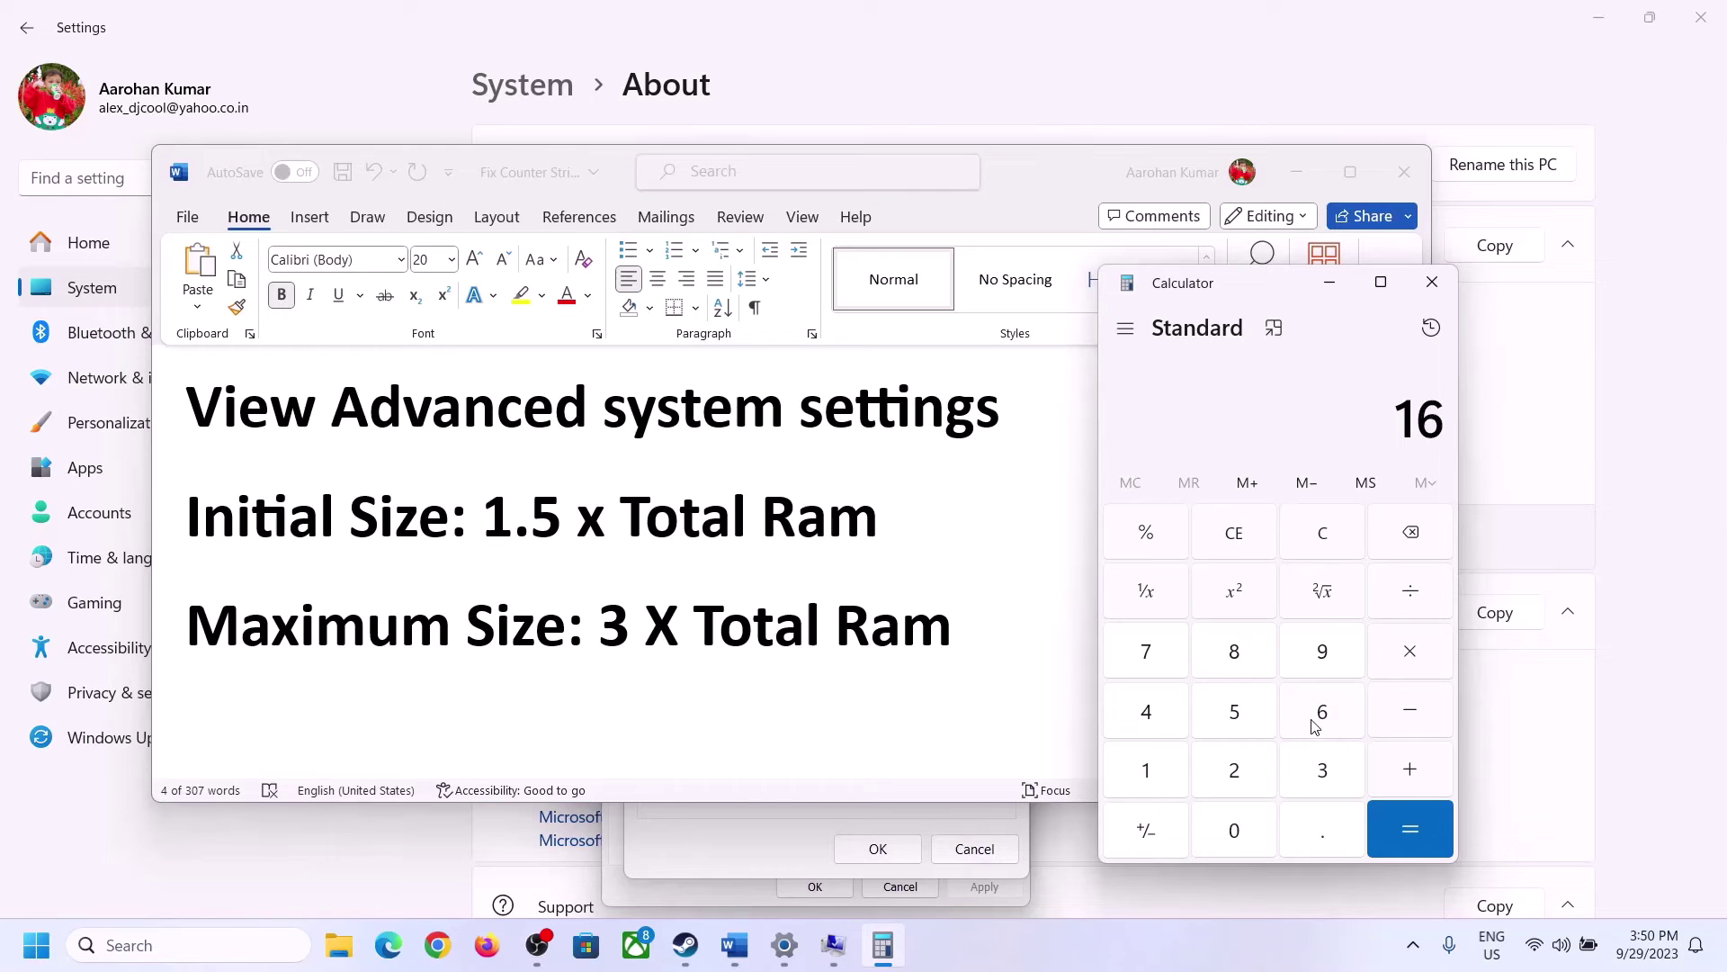
click(1323, 544)
click(1159, 772)
click(1319, 719)
click(1408, 664)
click(1144, 776)
click(1238, 833)
click(1235, 774)
click(1161, 724)
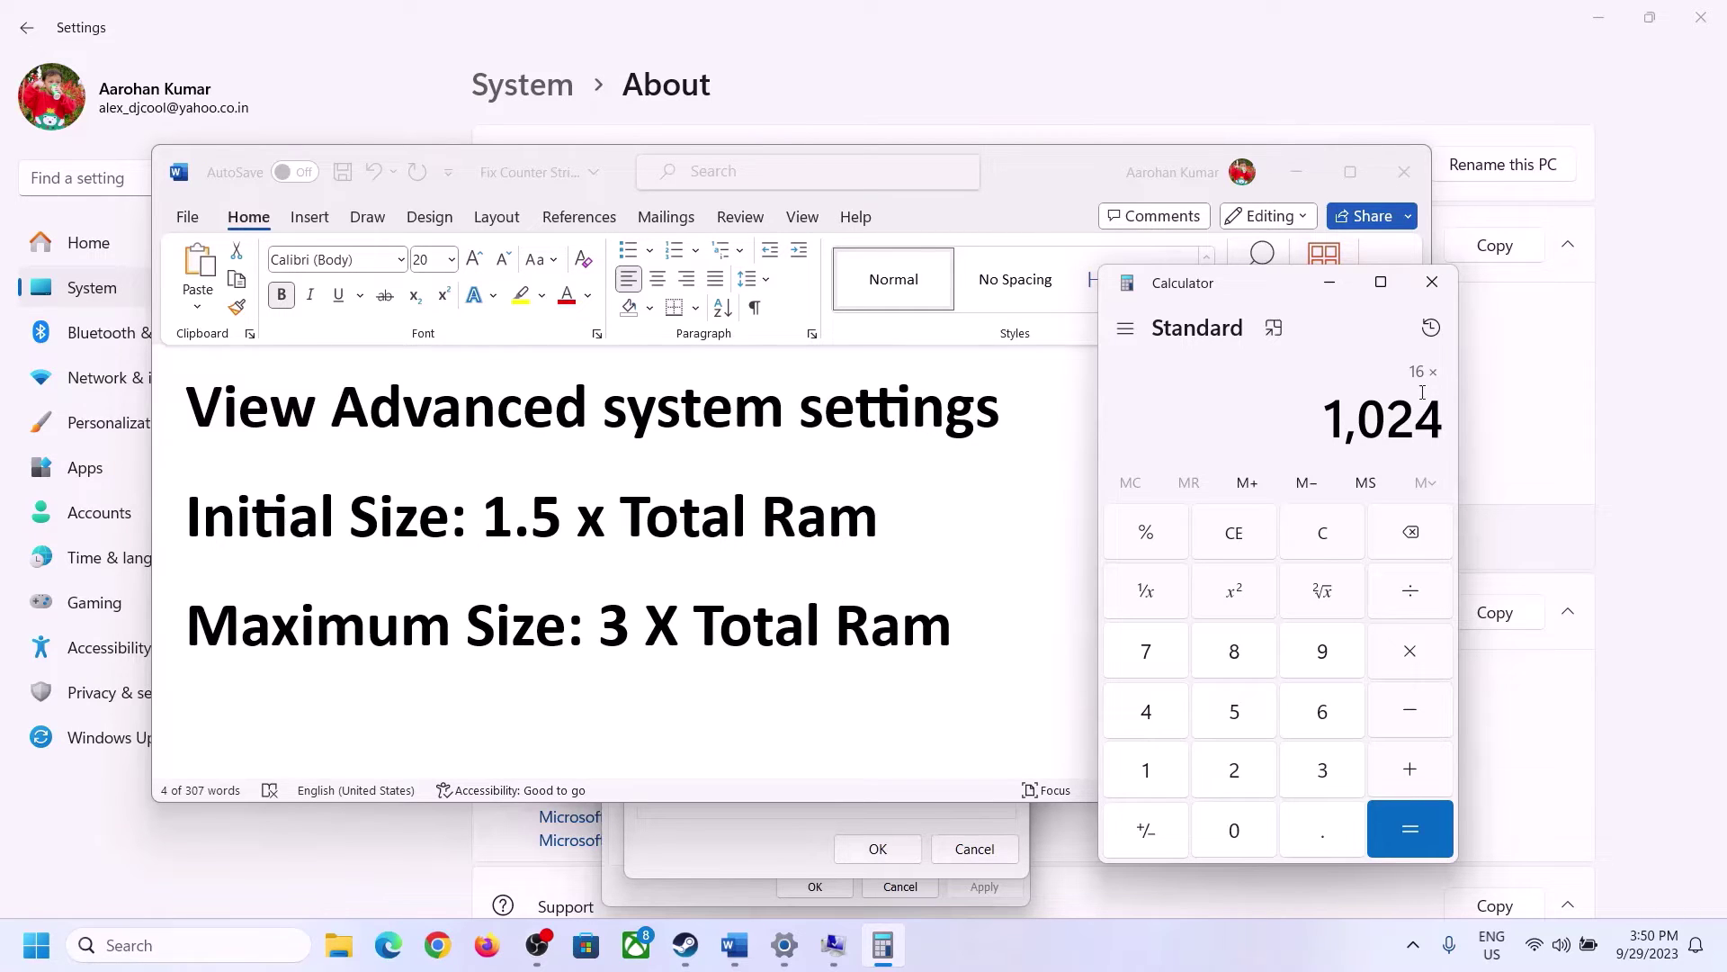
click(1409, 830)
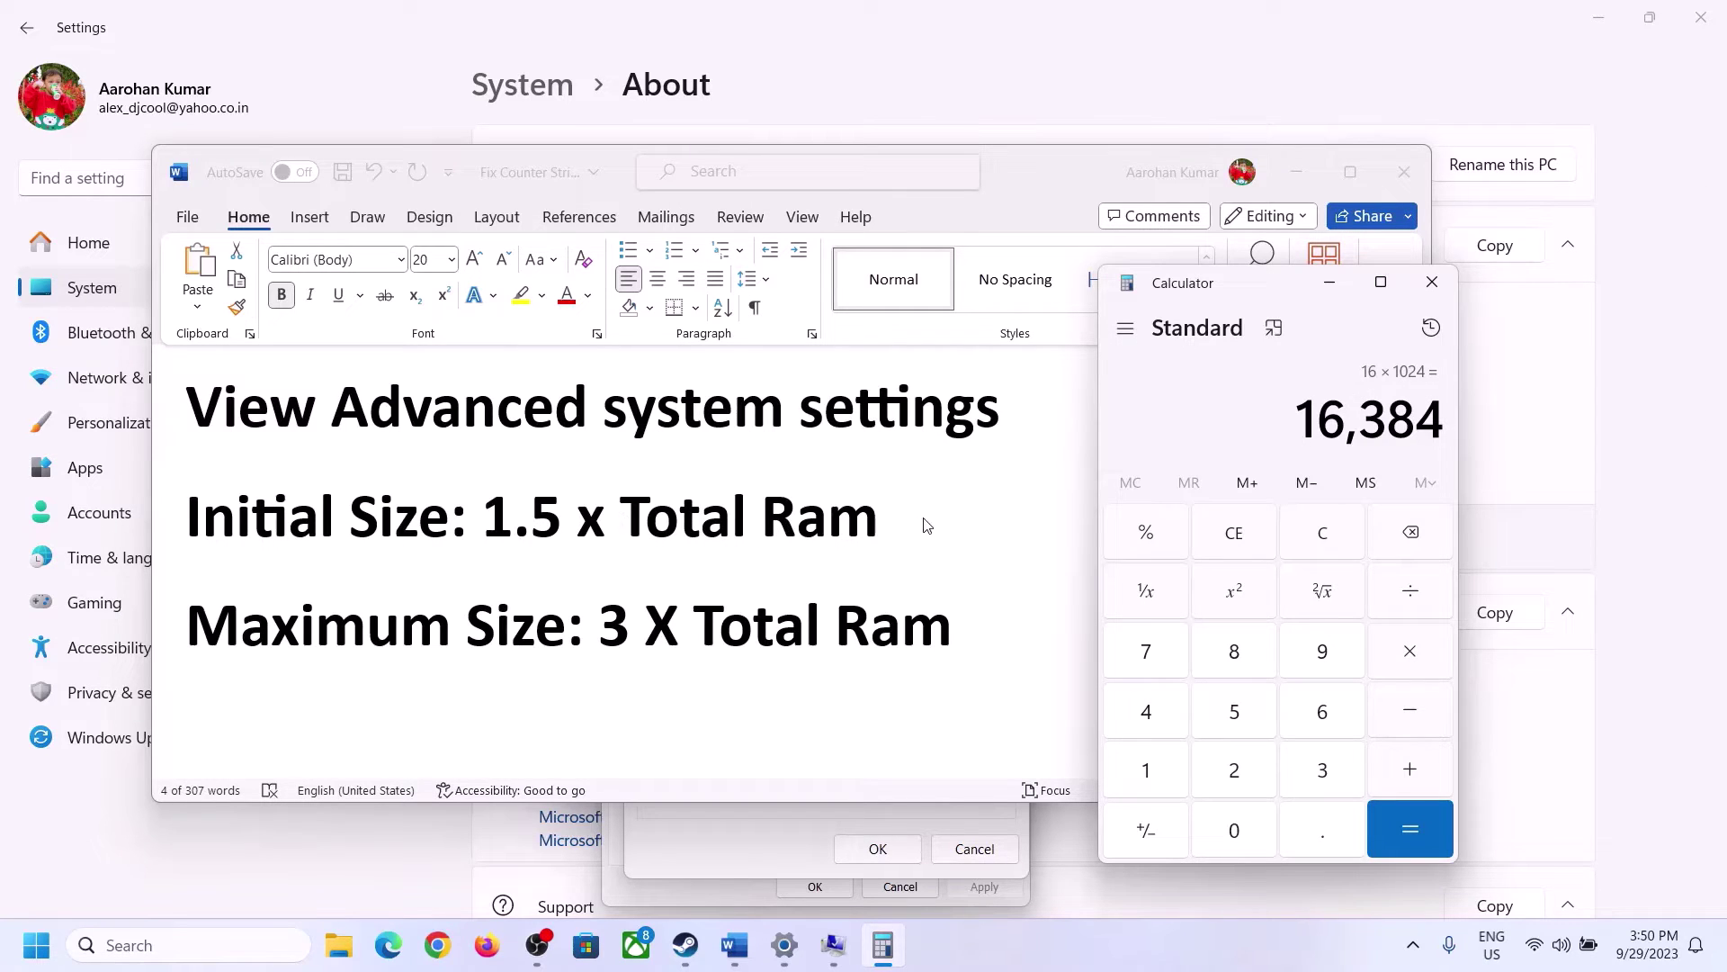
- Multiply the RAM in megabytes by 1.5 and enter 24576 as the initial paging file size for drive C
click(1410, 654)
click(1168, 775)
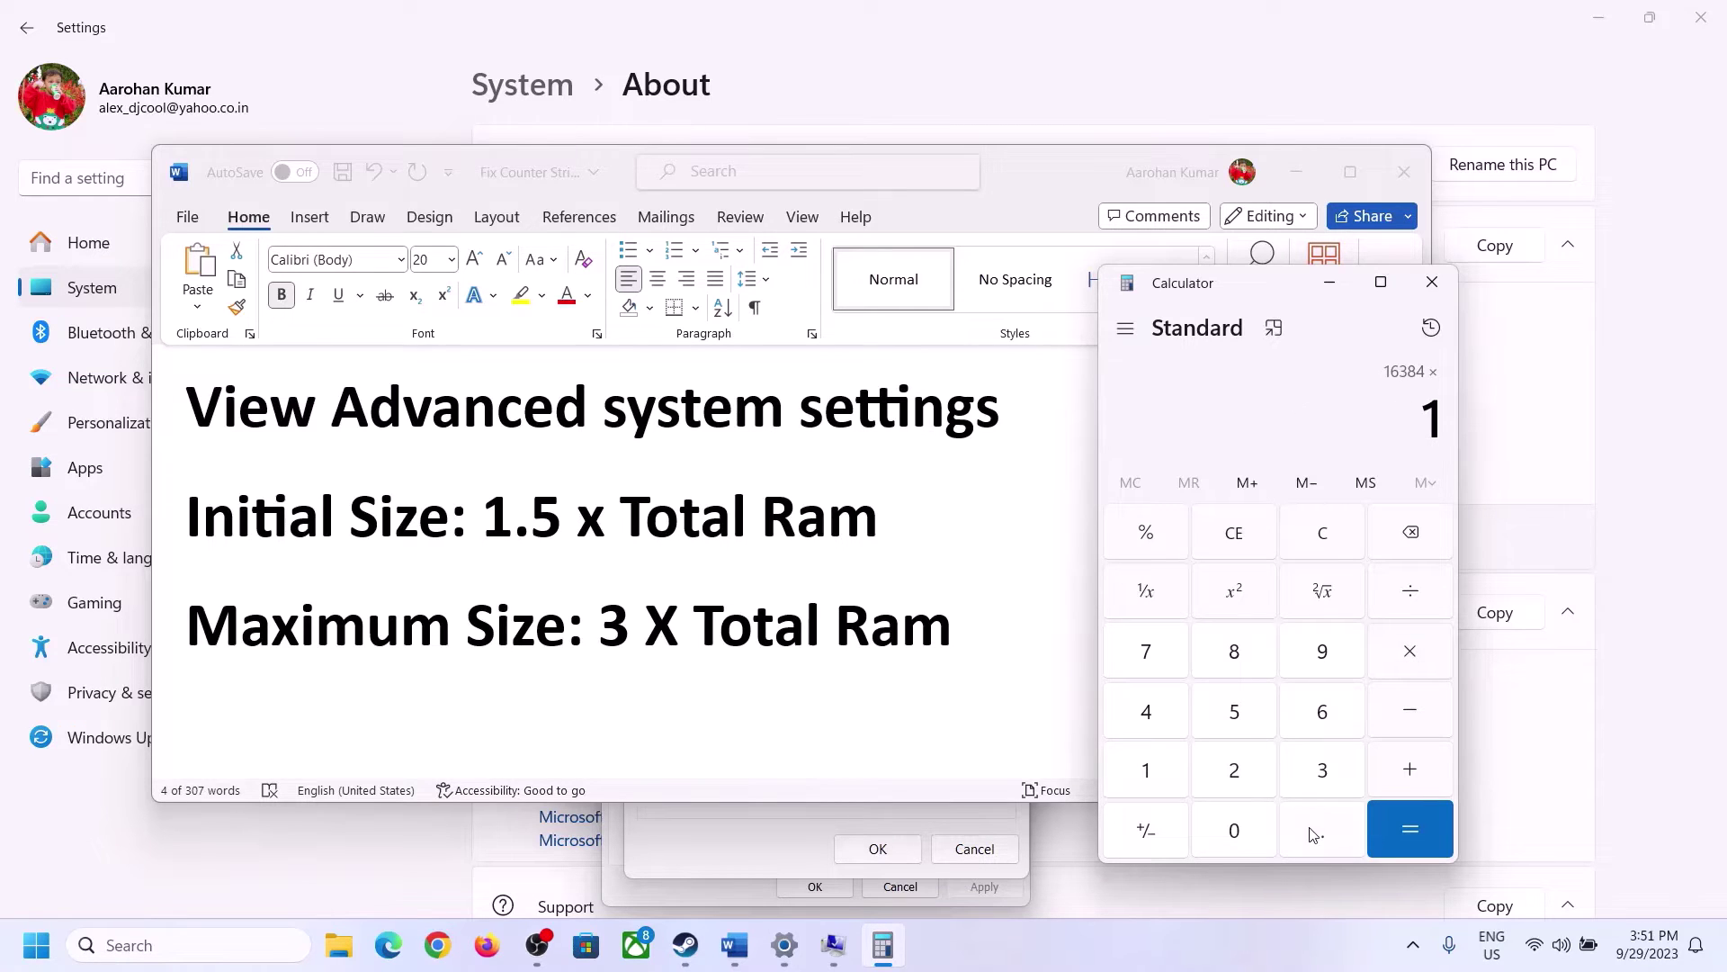
click(1315, 829)
click(1251, 722)
click(1409, 821)
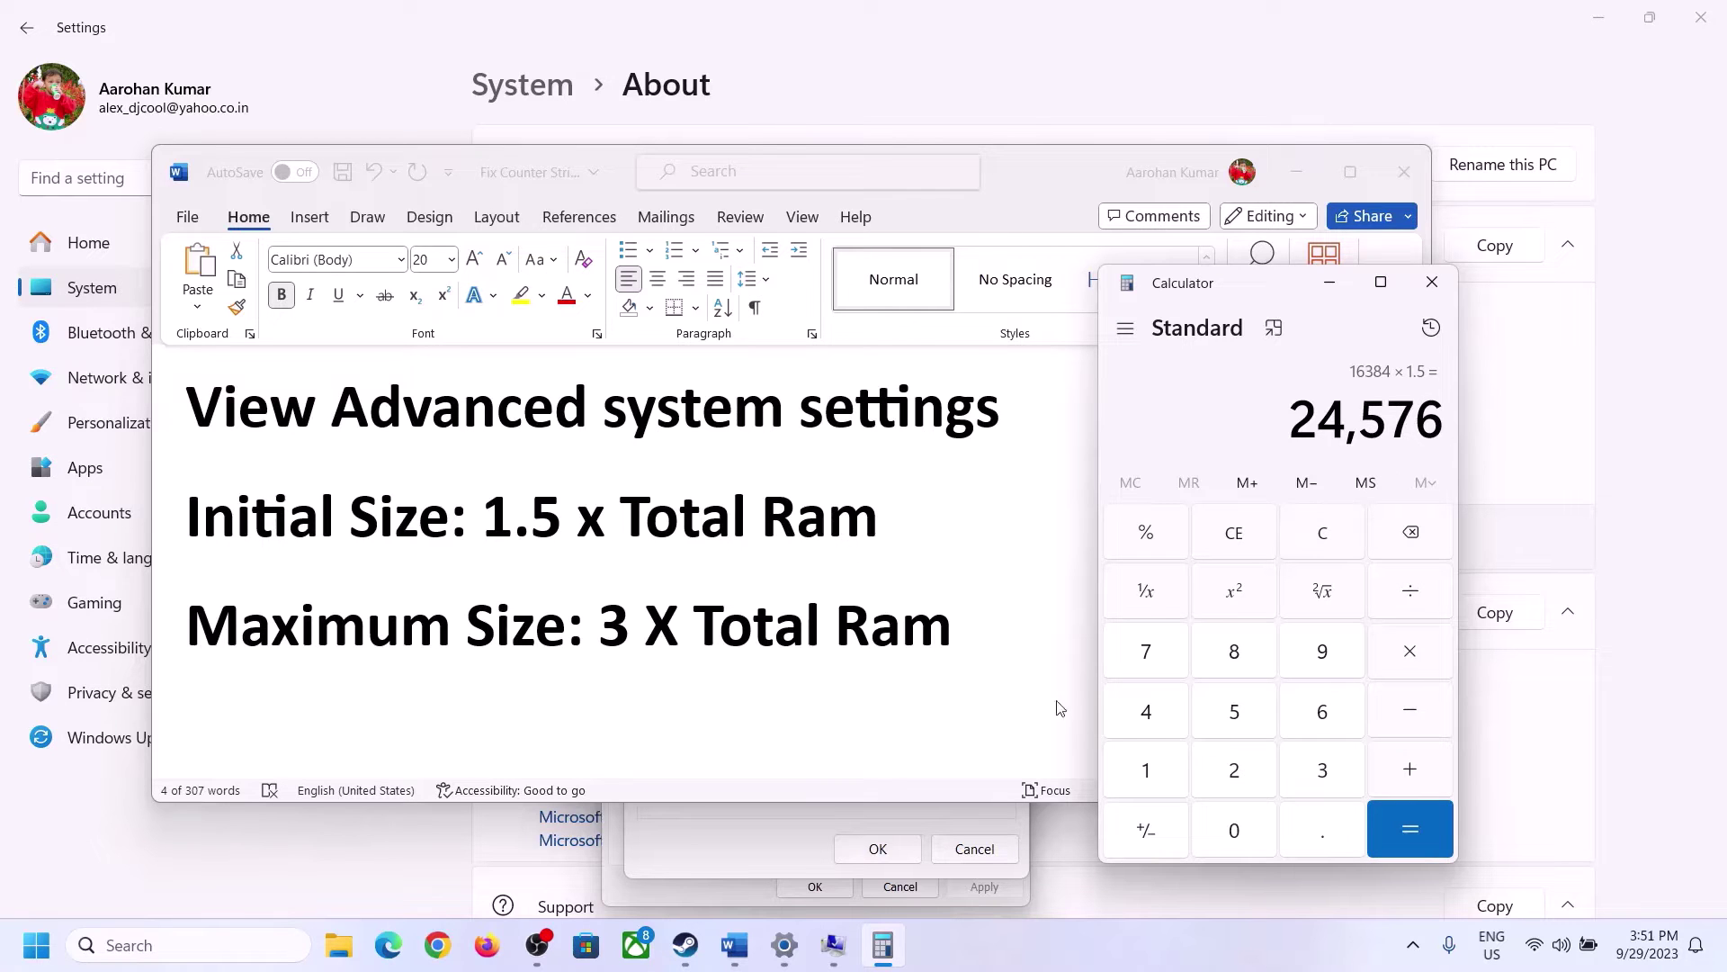
click(791, 817)
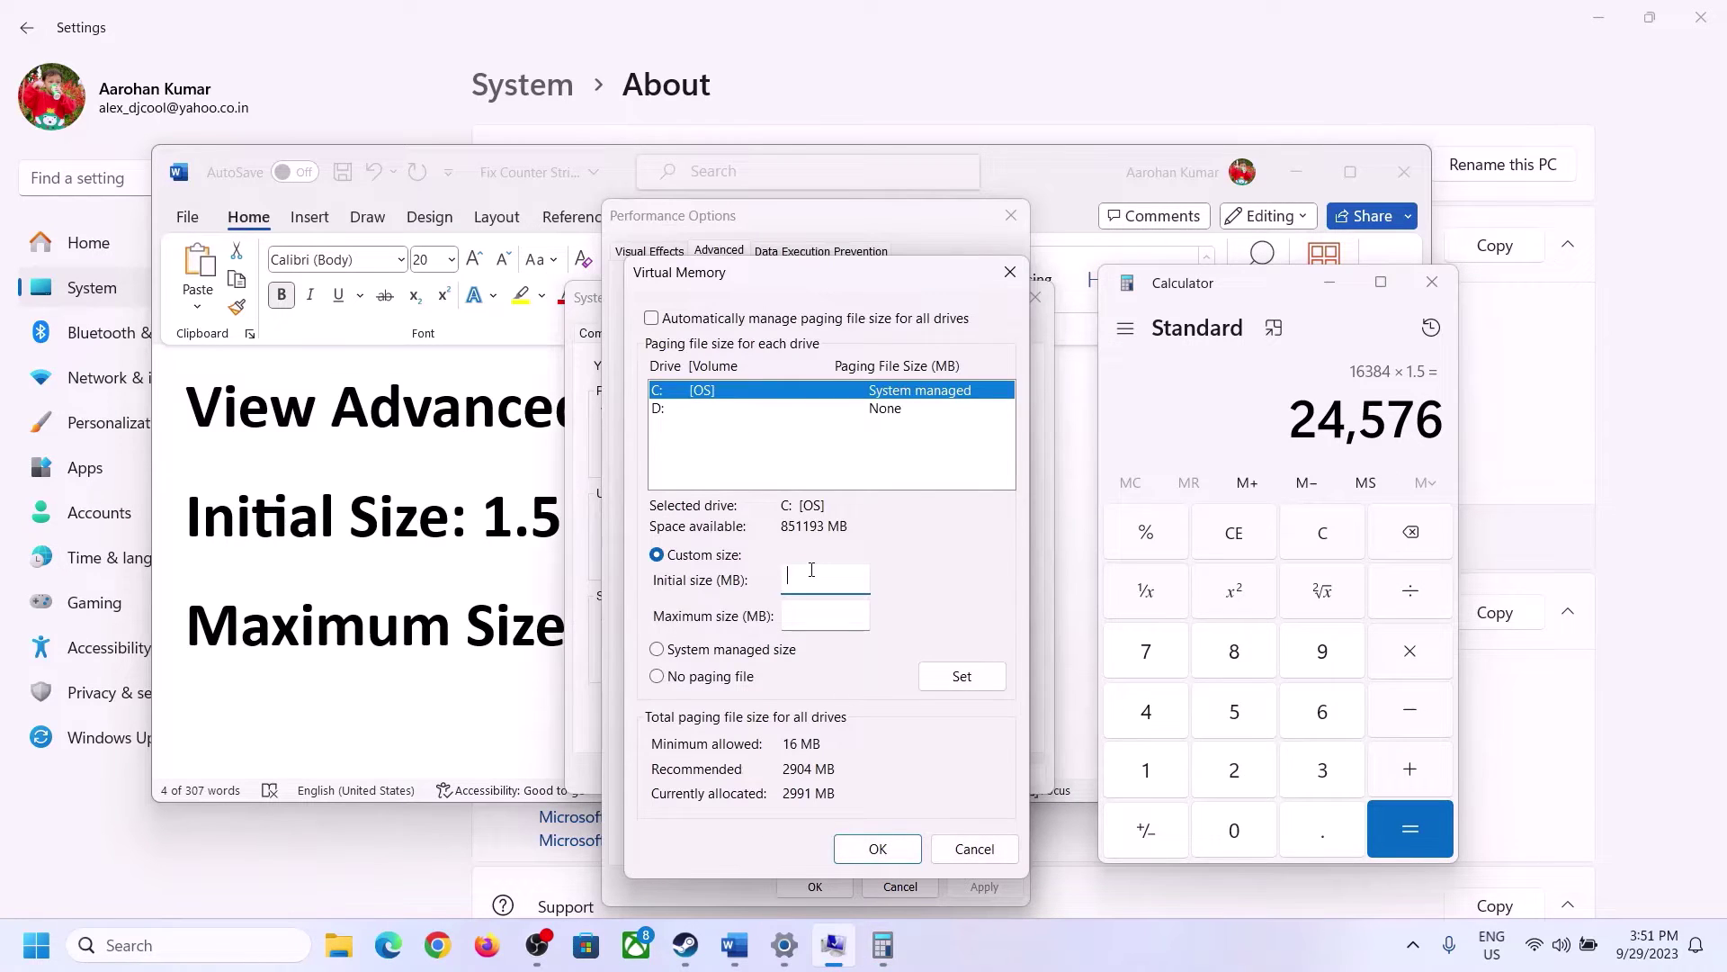
text(24576)
- Check the maximum size formula in the notes, clear Calculator and recheck the installed RAM on the System About page
click(865, 614)
click(526, 634)
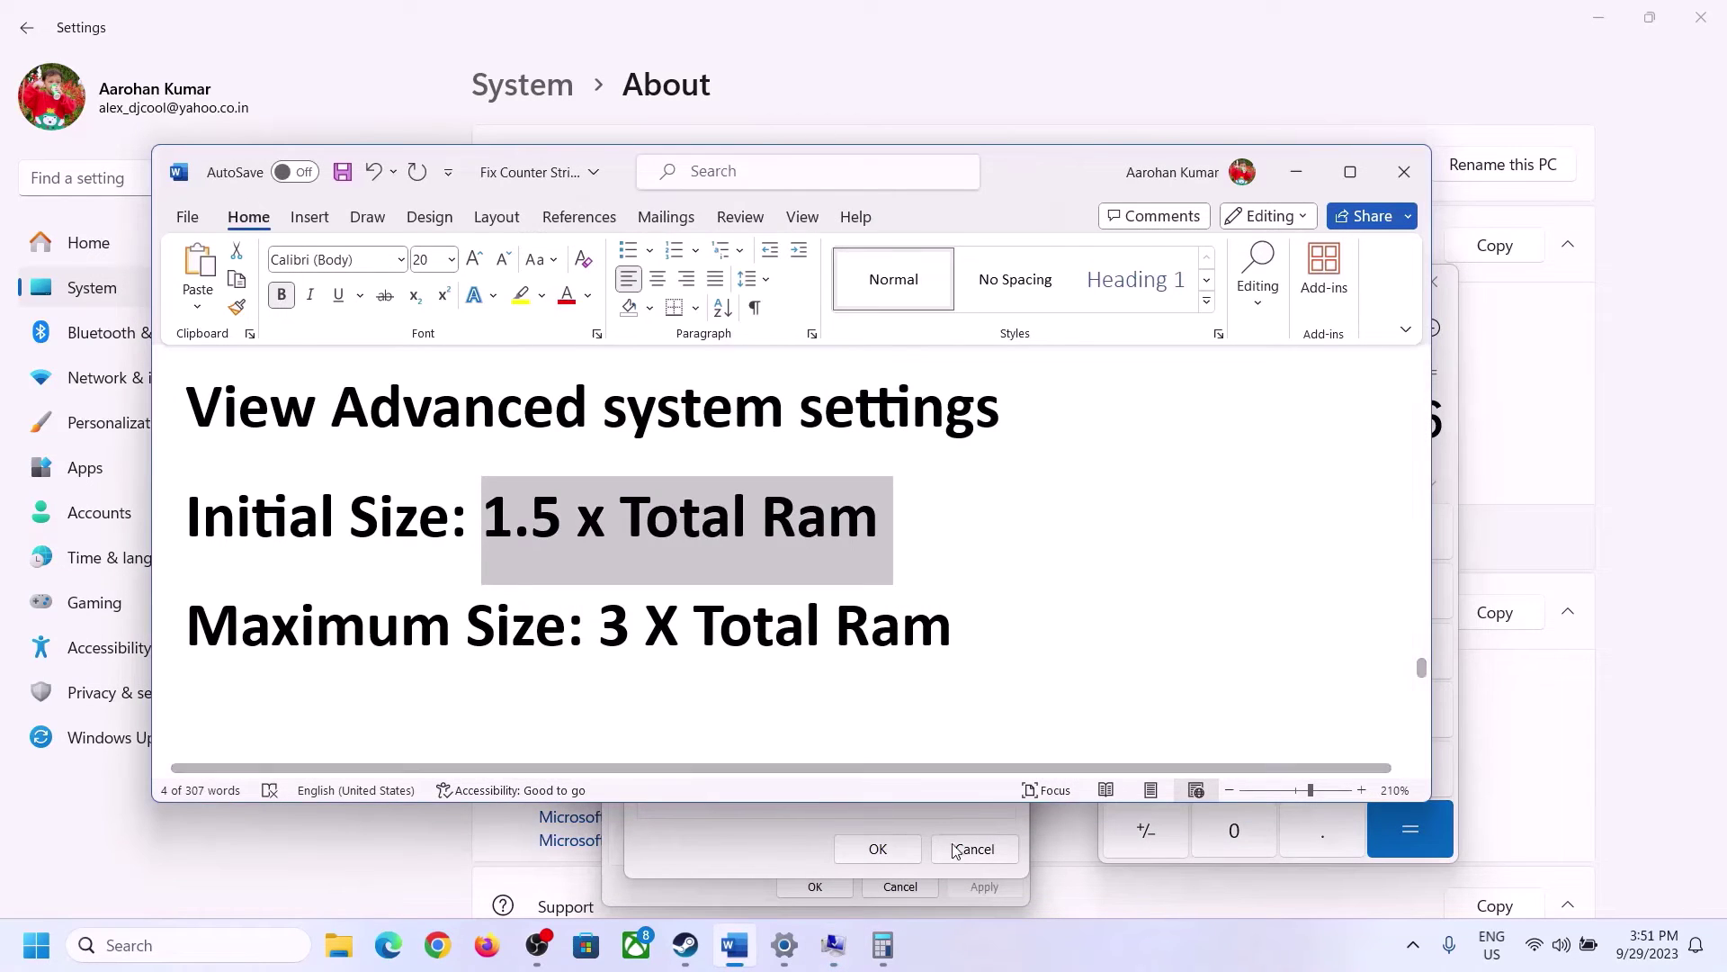
click(1452, 468)
click(1326, 533)
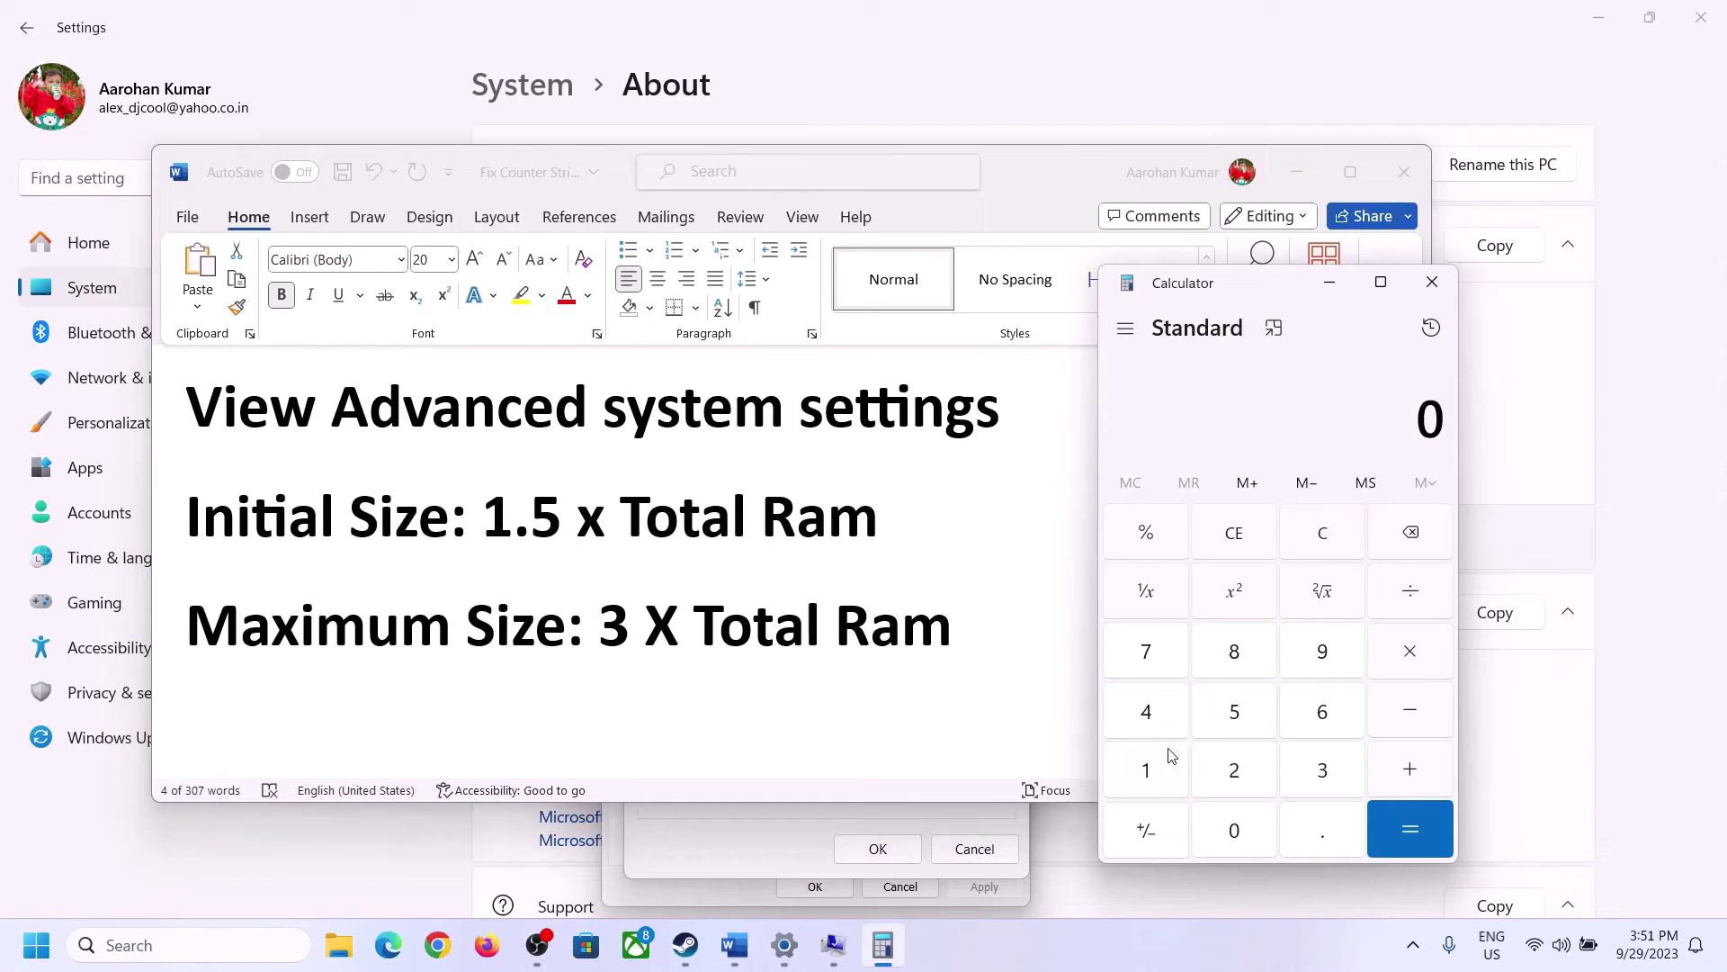
click(785, 945)
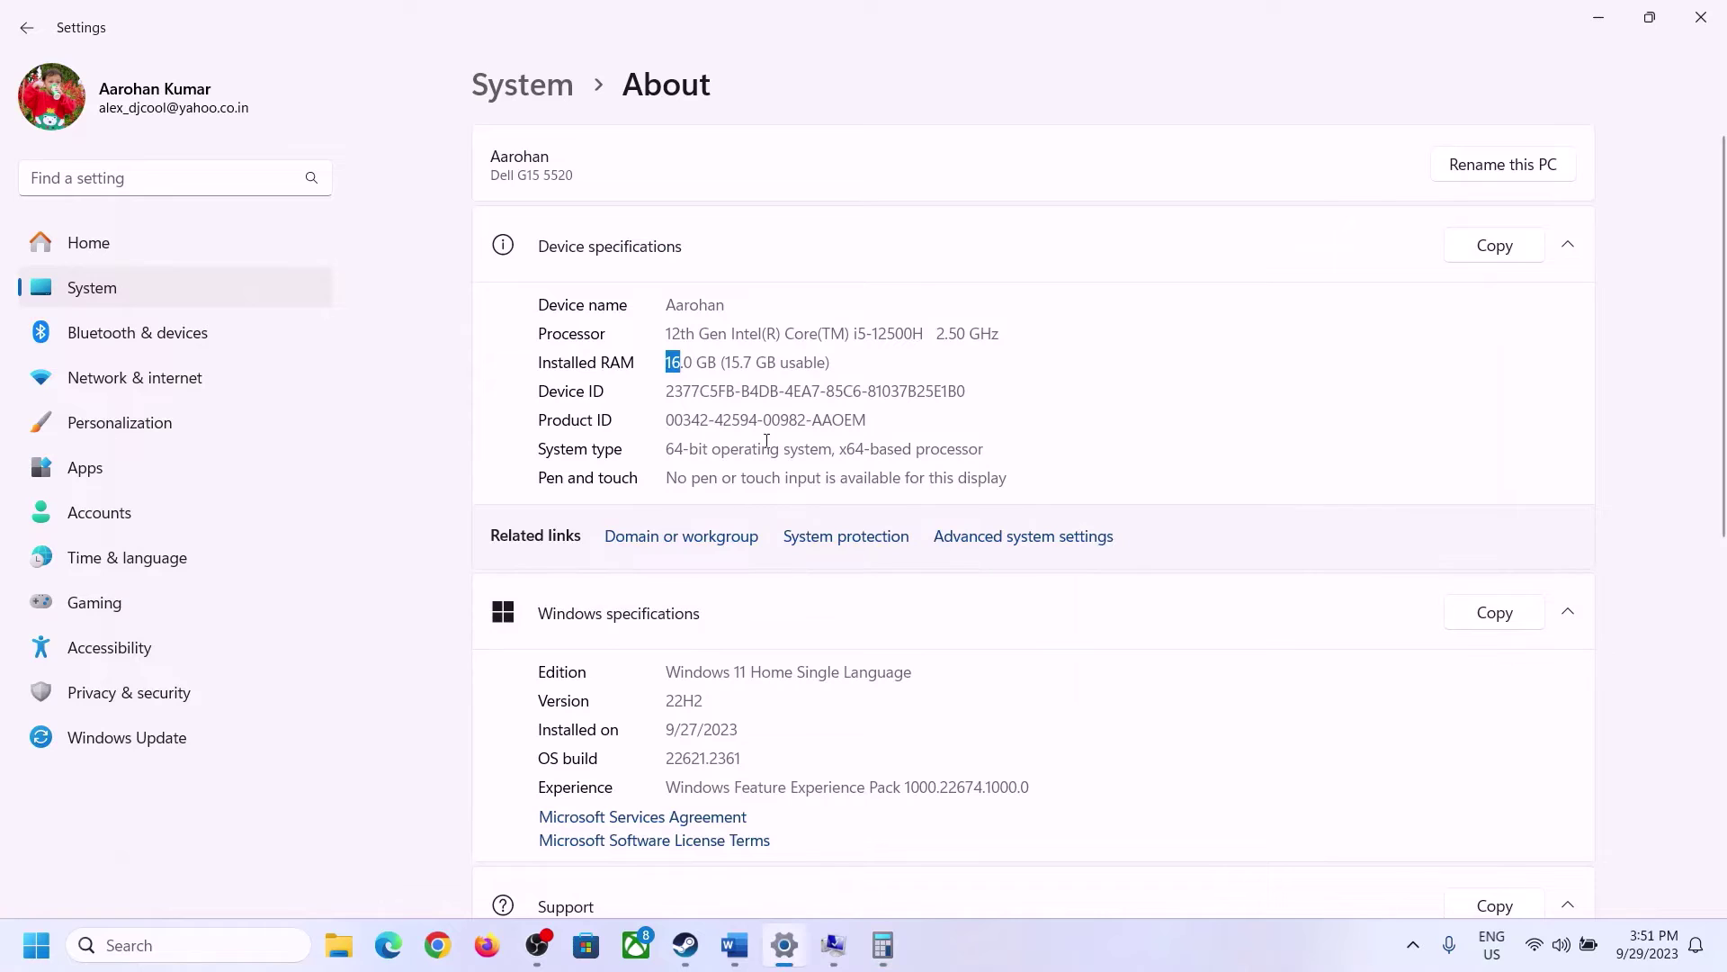
click(882, 945)
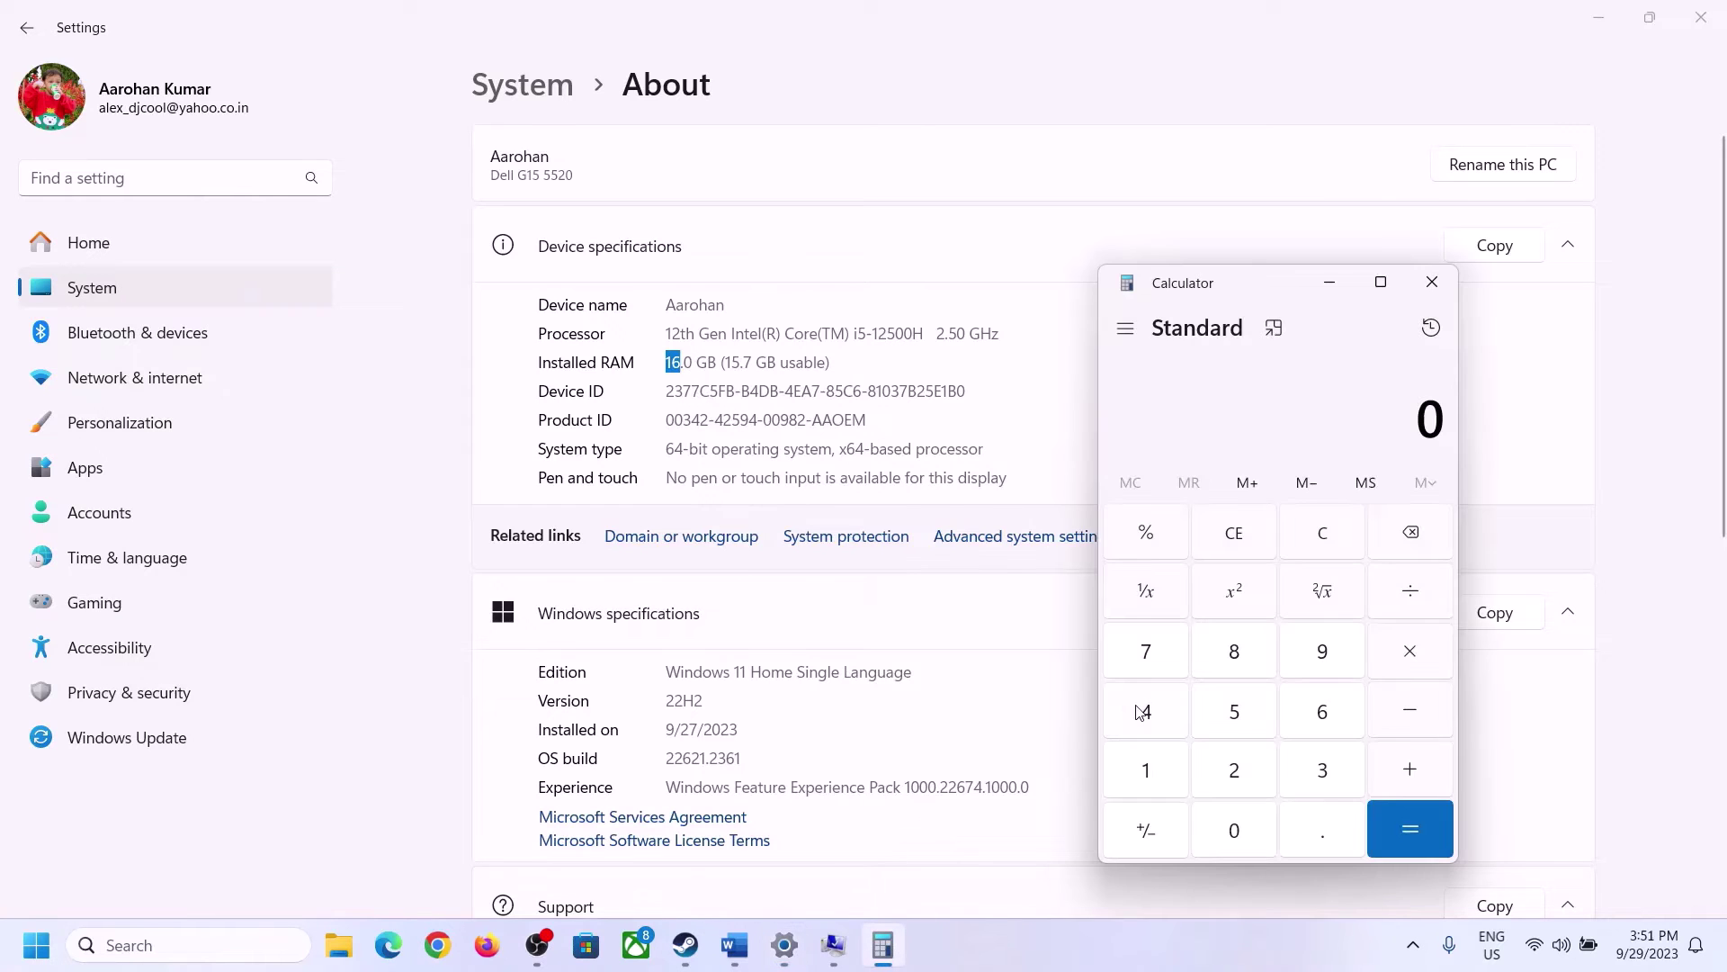
- Calculate 16 x 1024 again as the basis for the maximum paging file size
click(1161, 769)
click(1311, 715)
click(1403, 653)
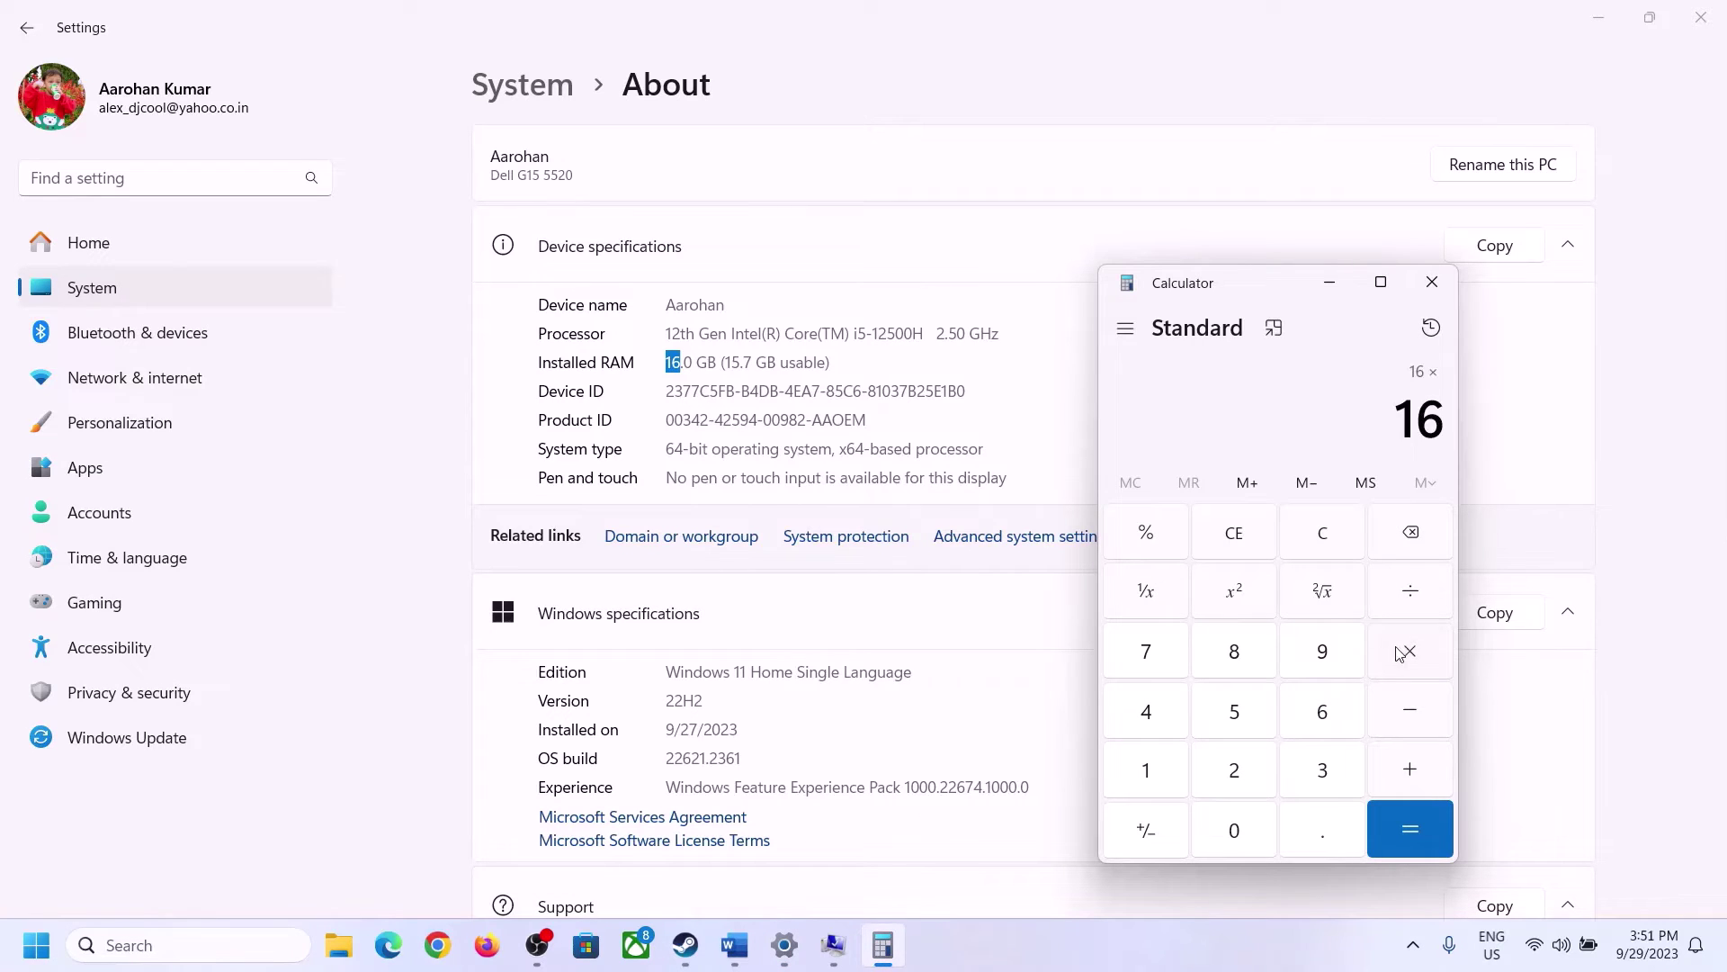
click(1159, 761)
click(1222, 826)
click(1236, 769)
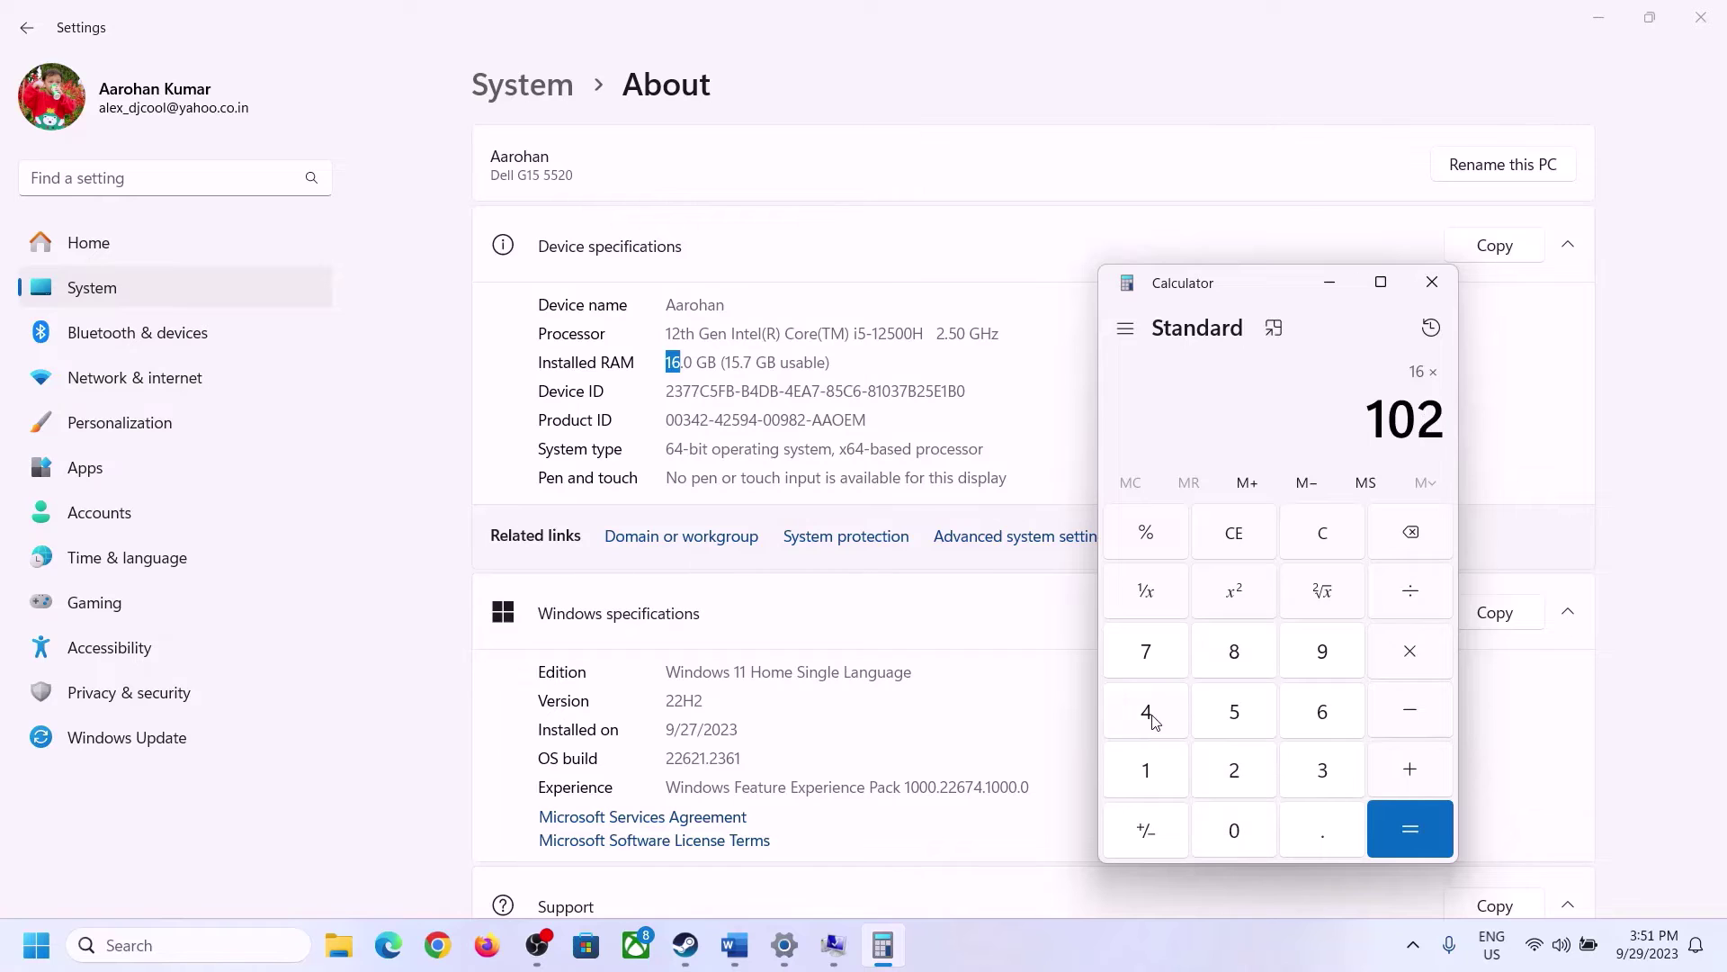
click(1149, 712)
click(1396, 840)
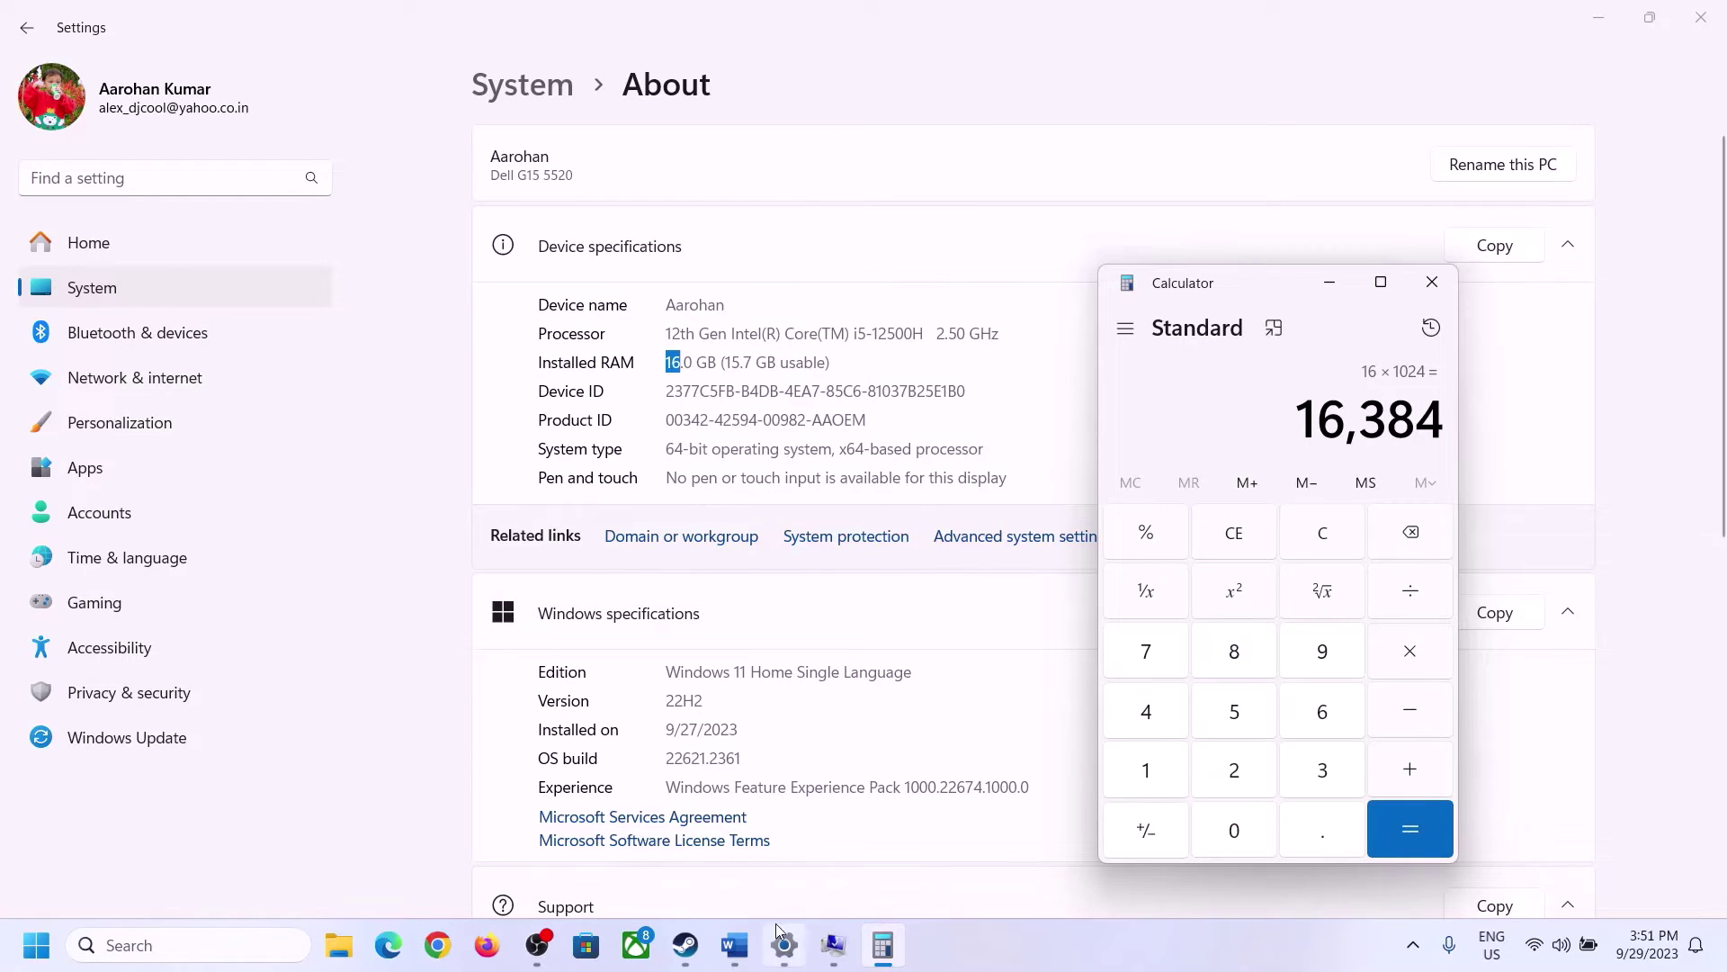
- Multiply the RAM in megabytes by 3 as the notes say and set drive C's maximum paging file size to 49152 MB
click(735, 945)
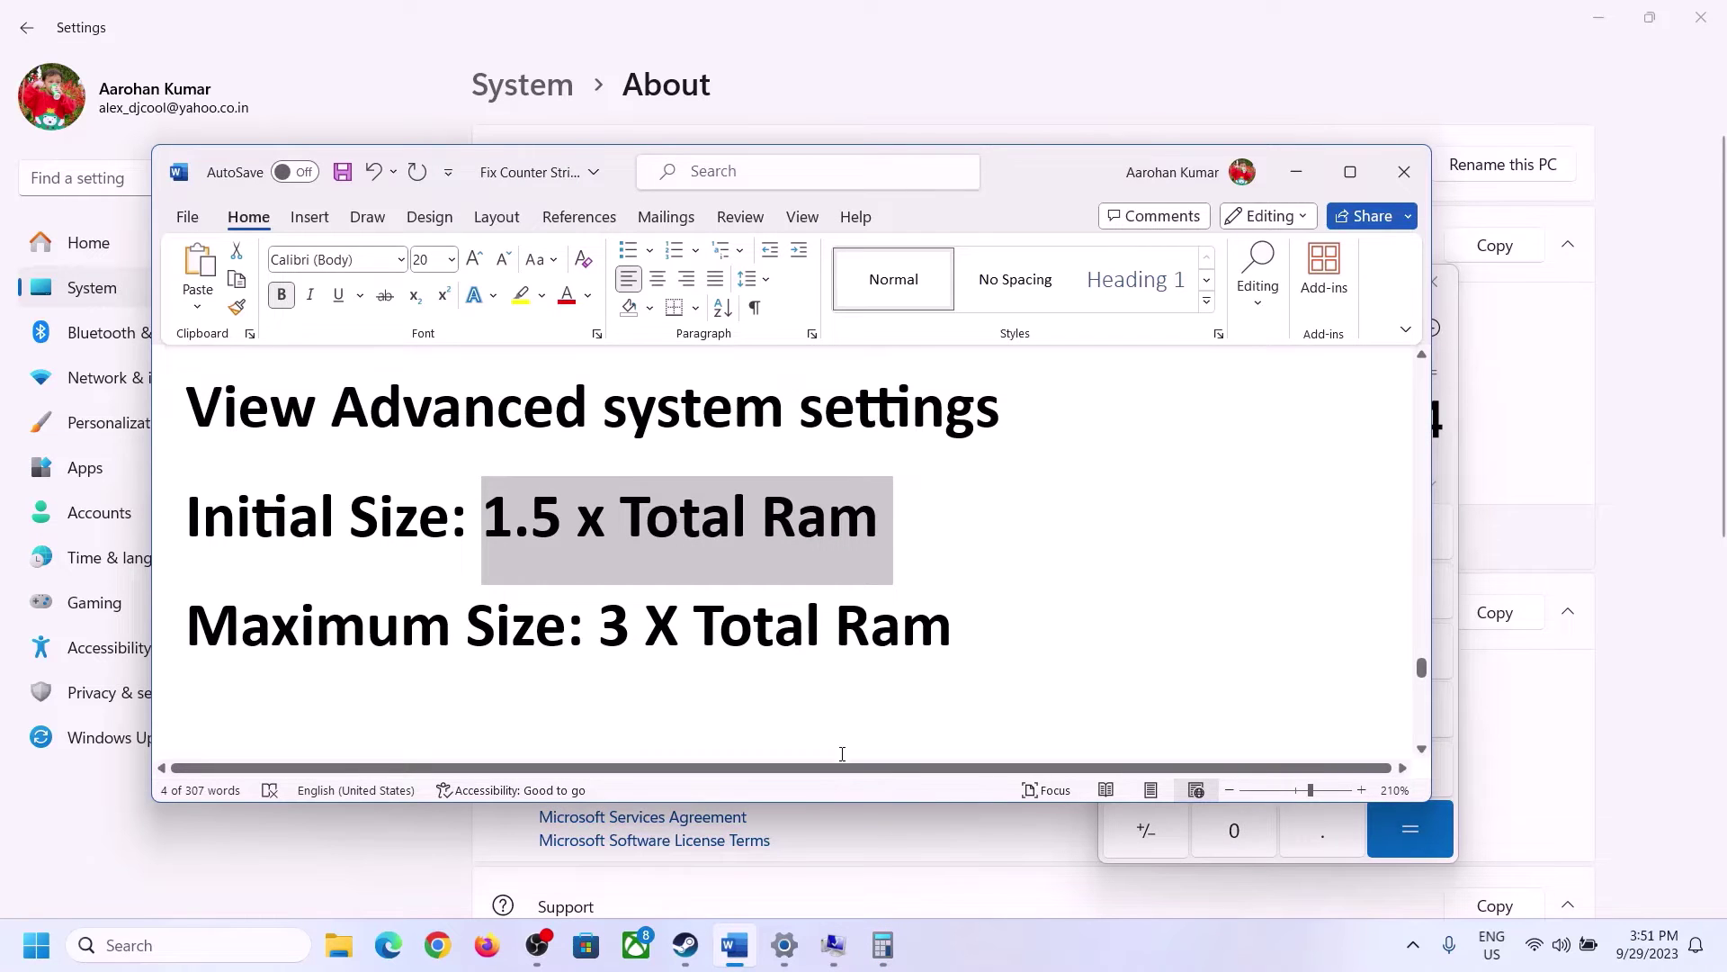
click(883, 945)
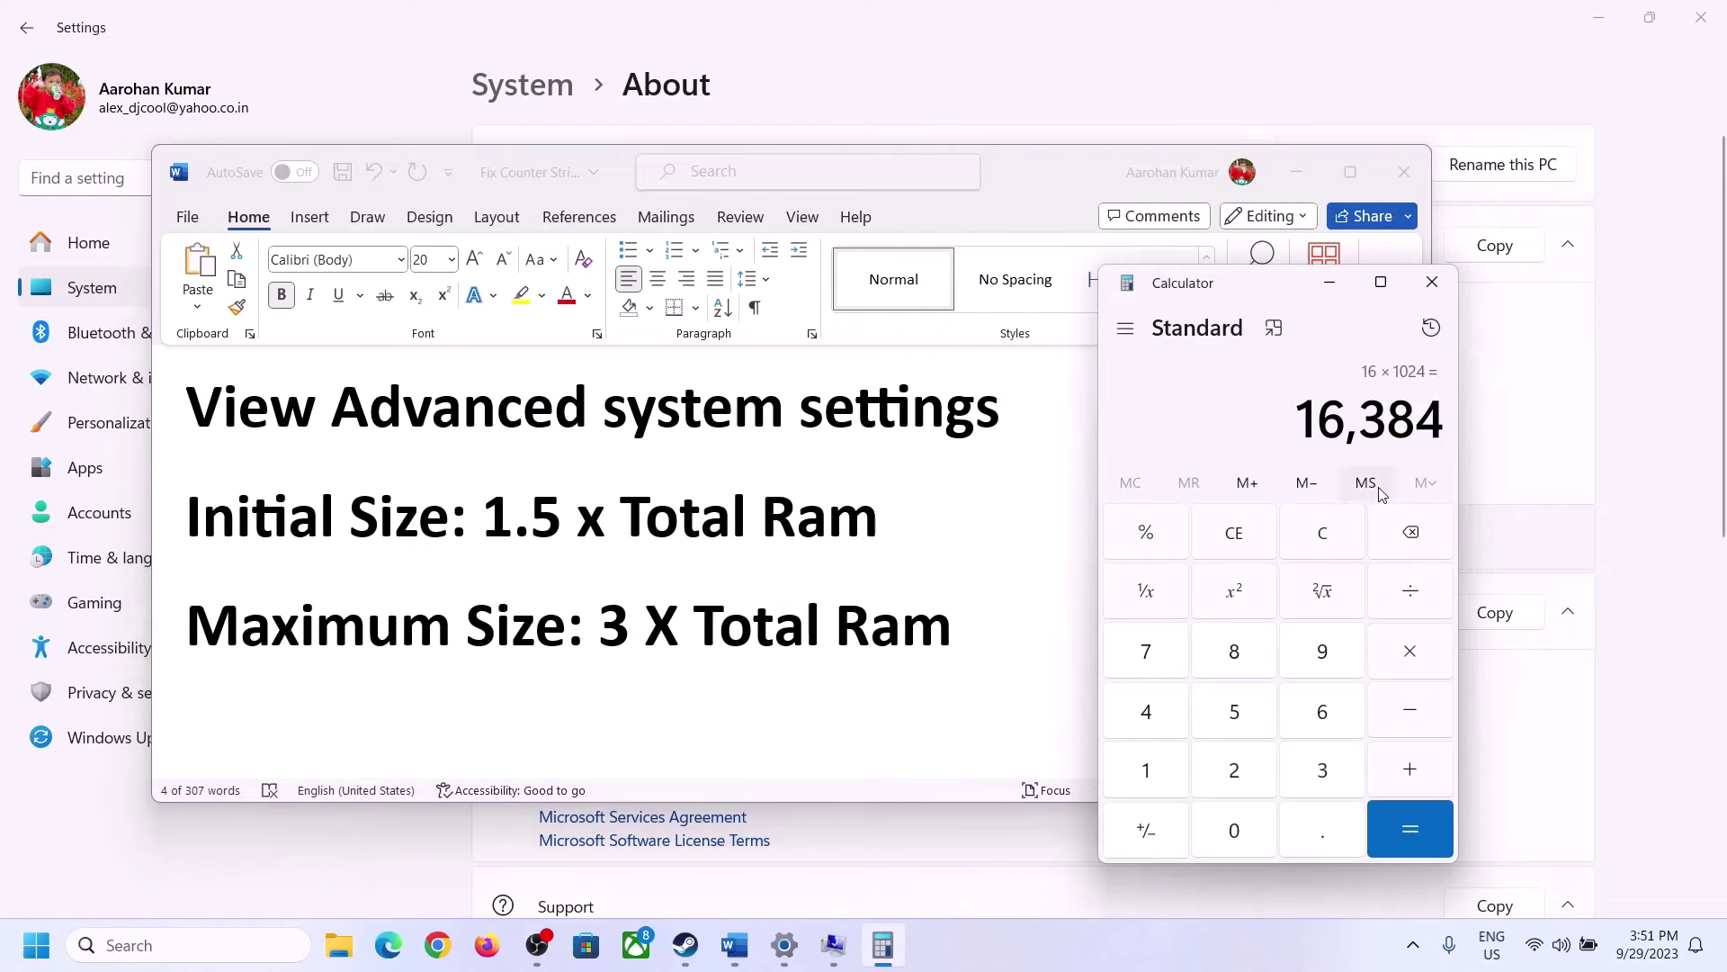
click(1410, 651)
click(1319, 770)
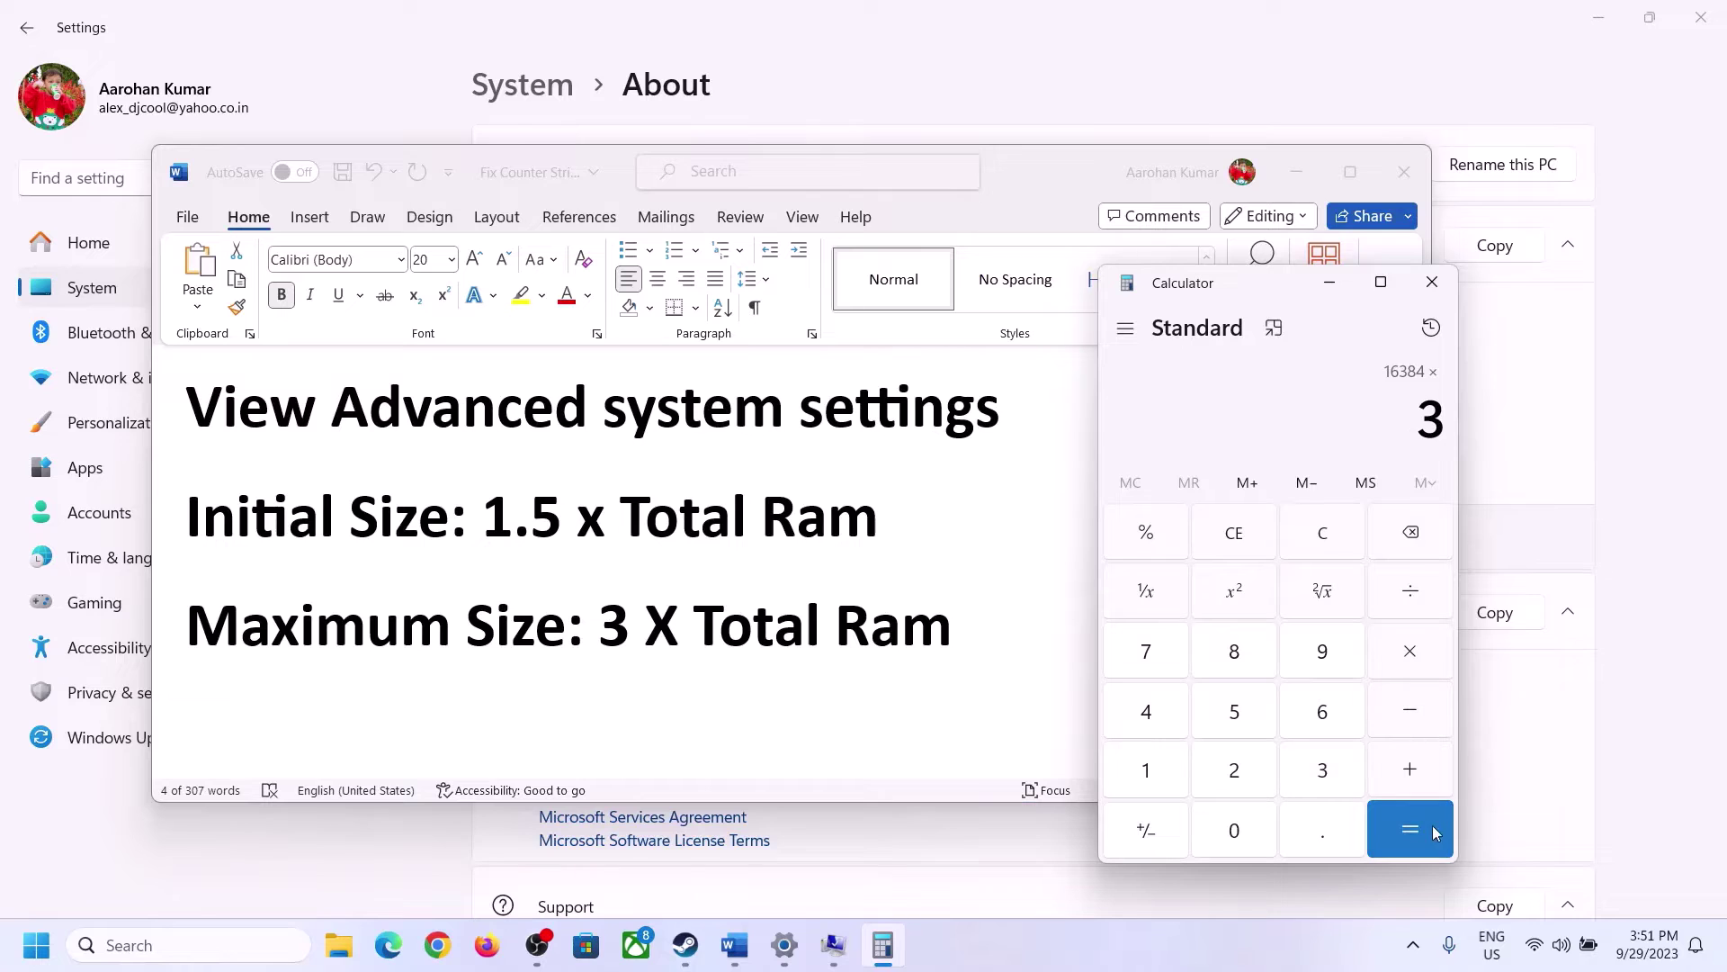
click(1435, 832)
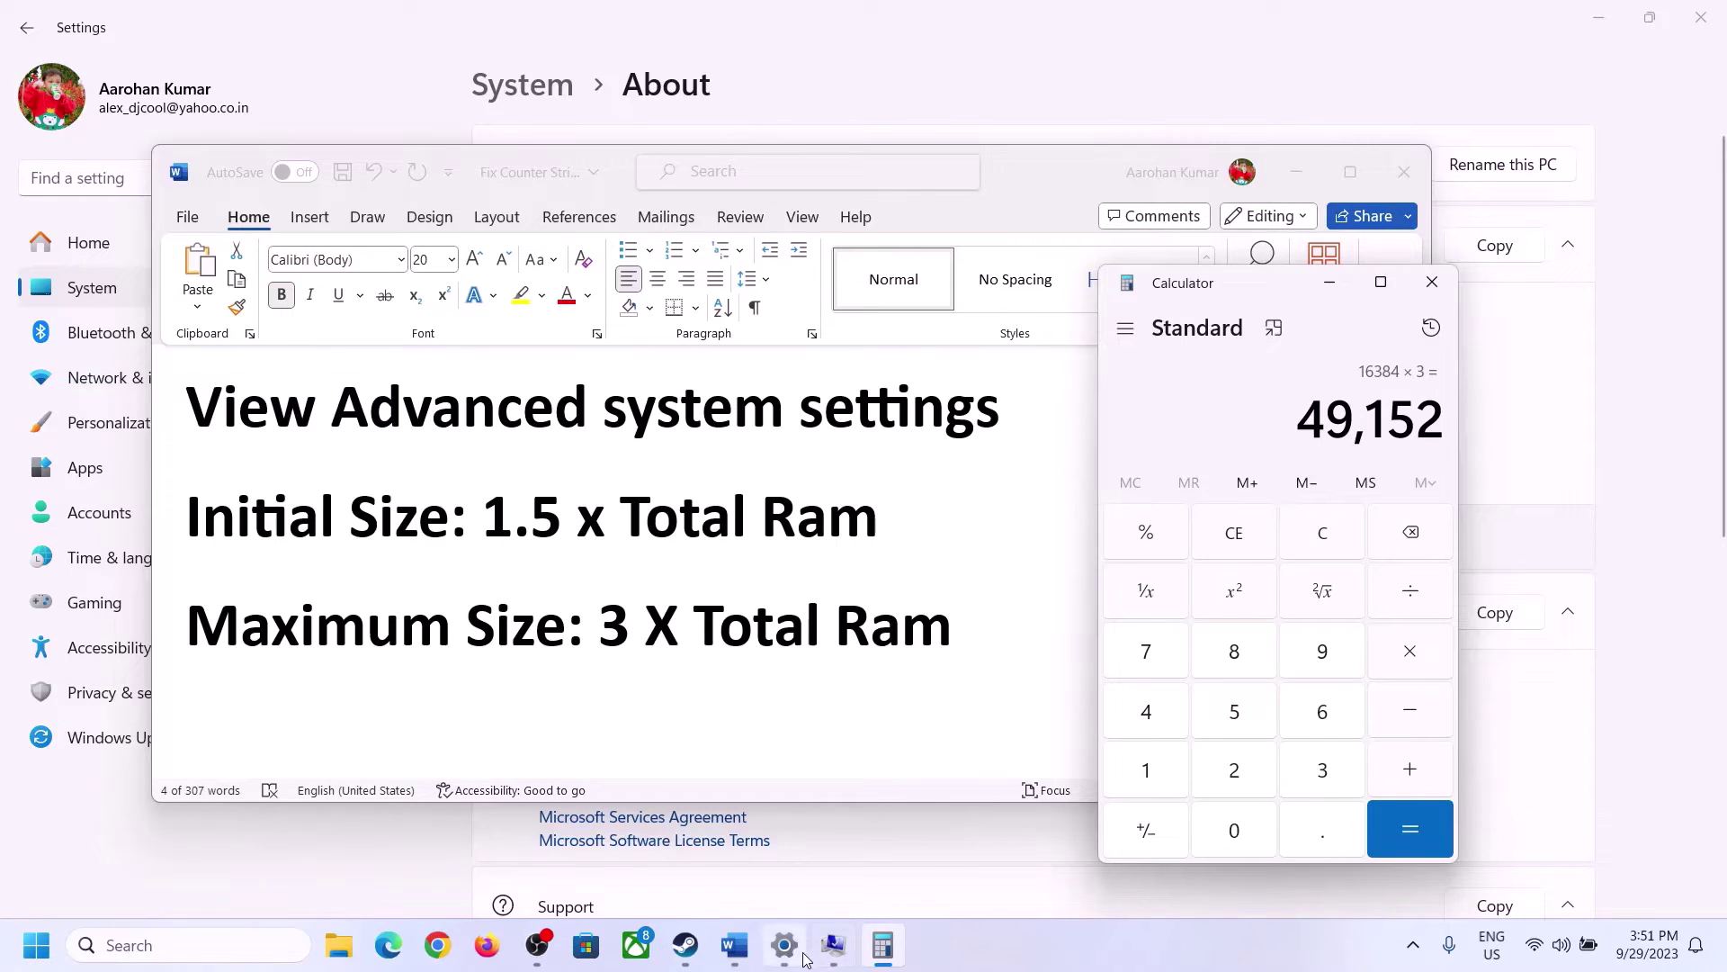
click(833, 952)
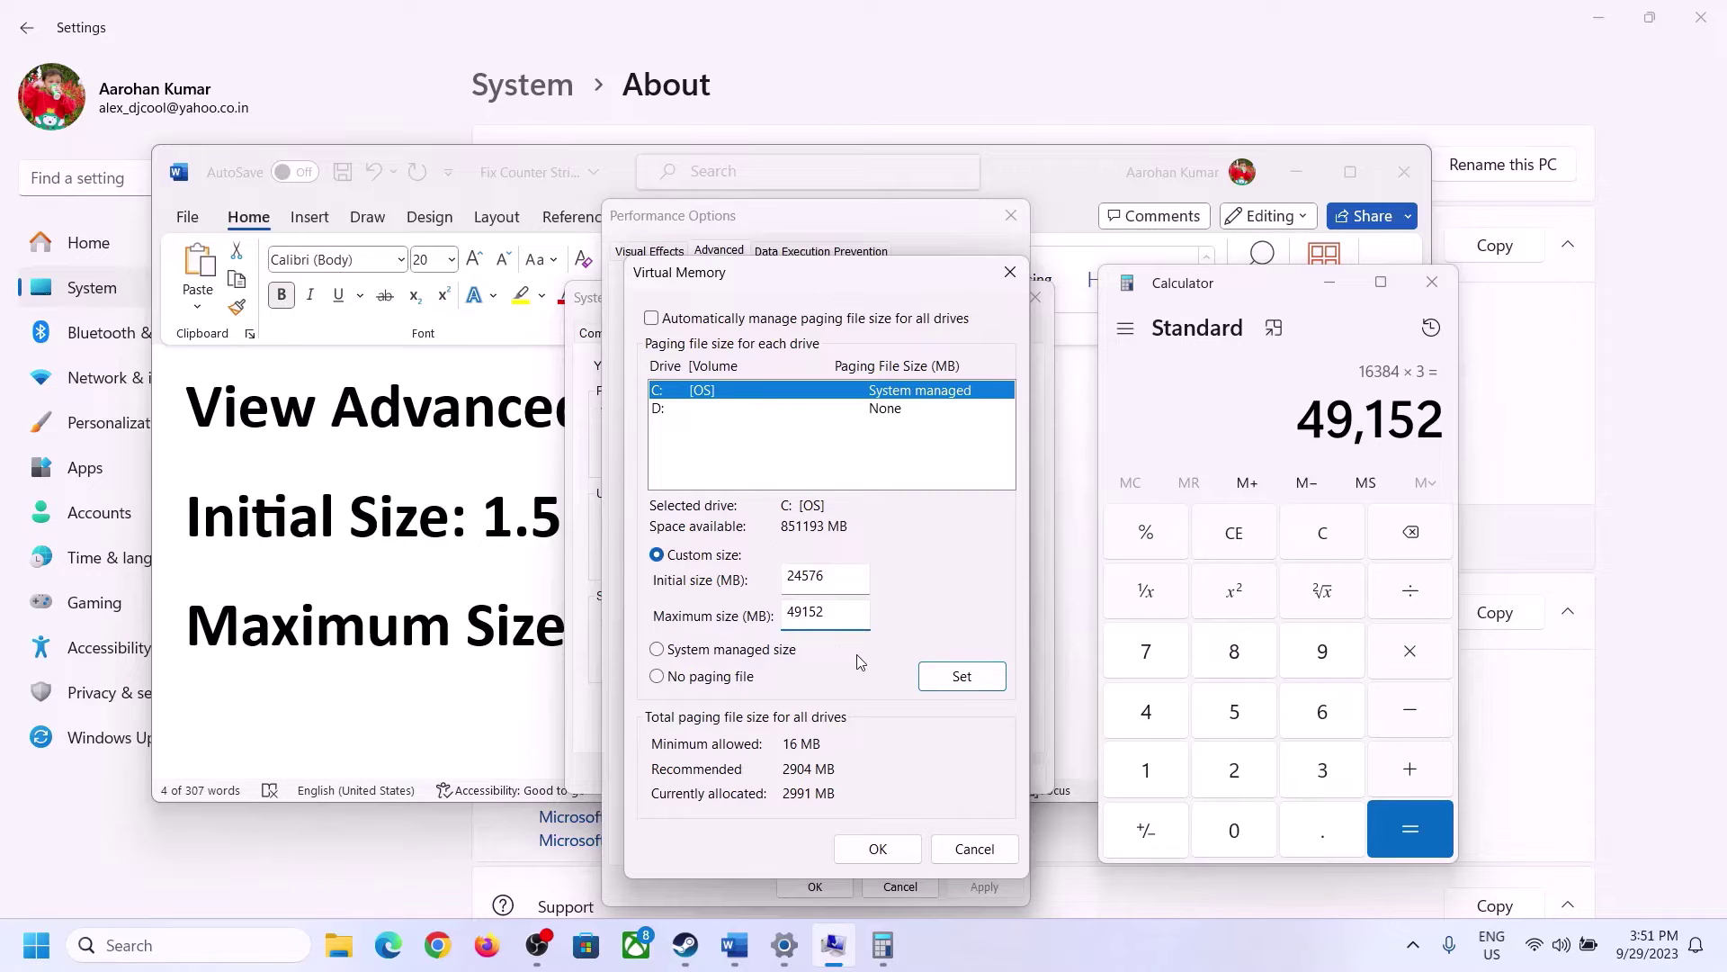
click(961, 677)
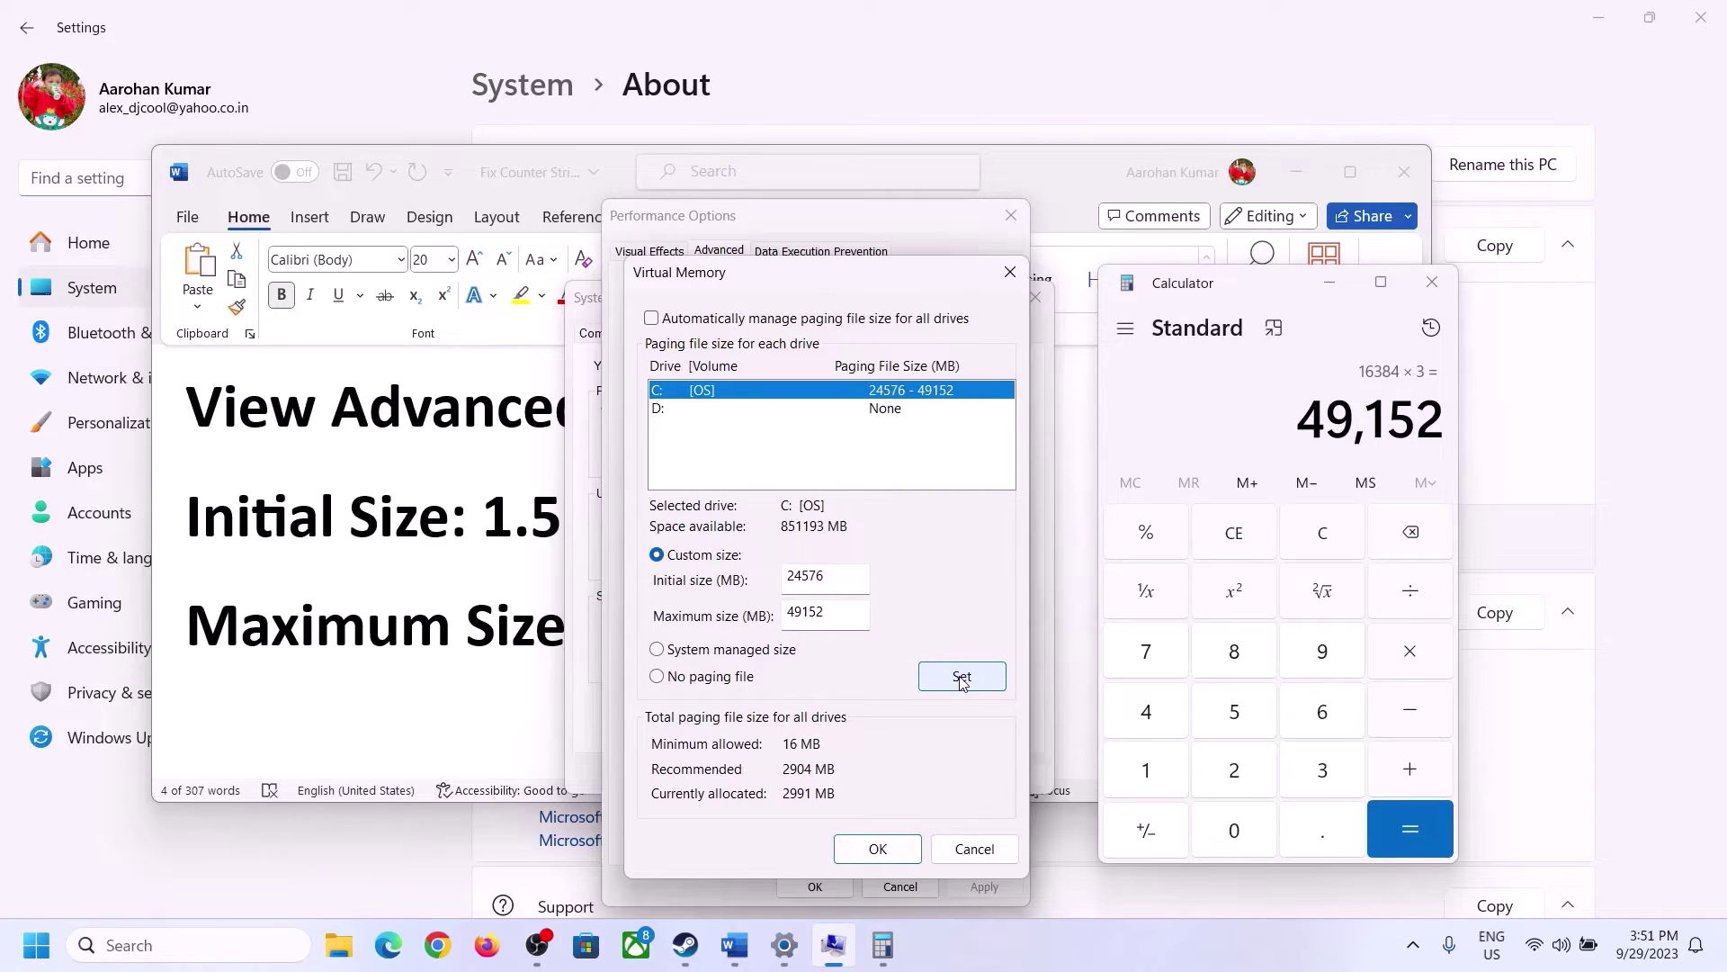
- Confirm the virtual memory changes, accept the open system dialogs and dismiss the restart prompt without restarting
click(885, 852)
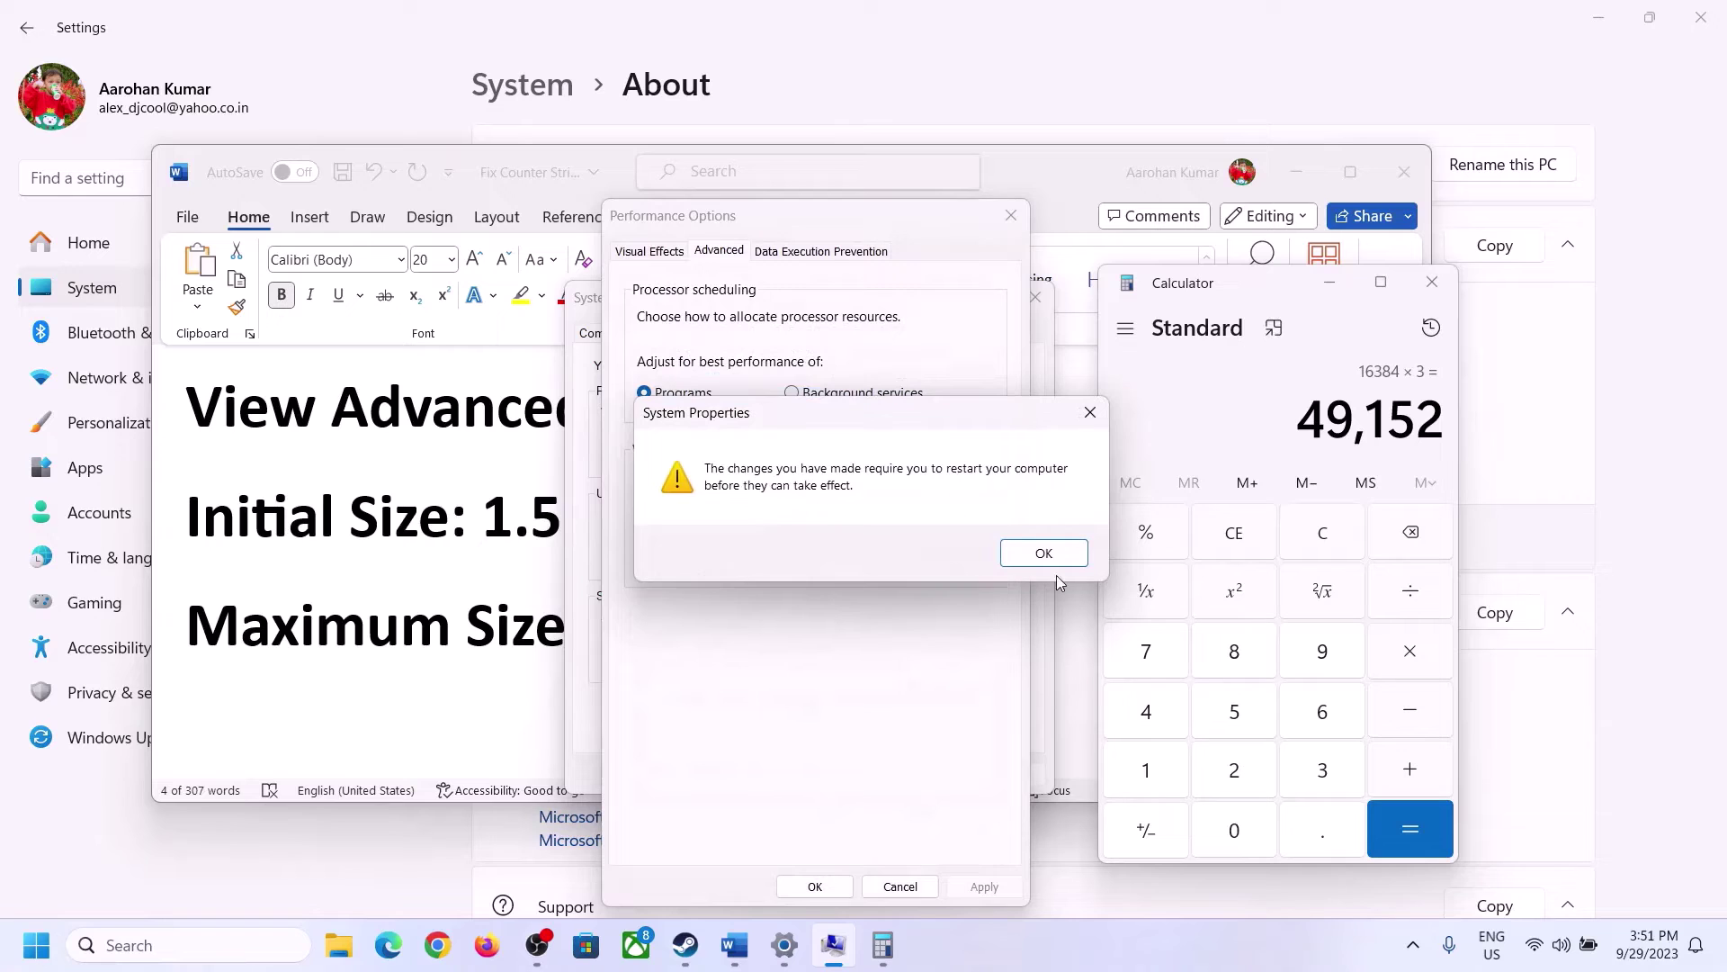
click(1046, 554)
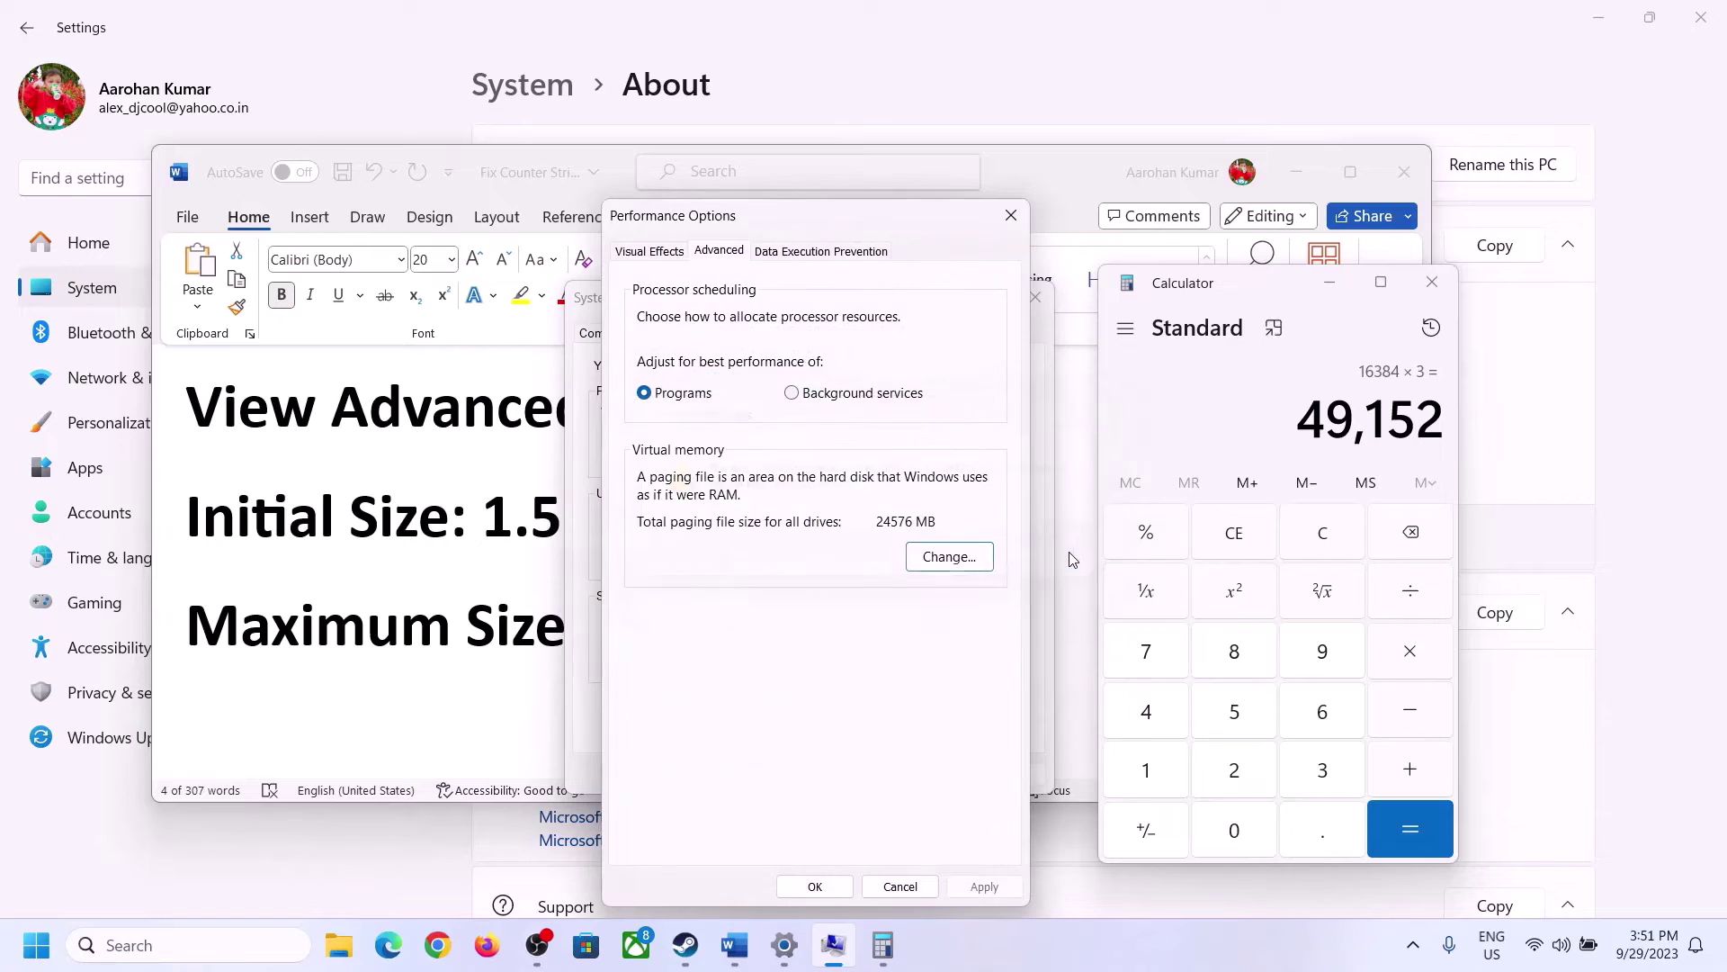
click(821, 889)
click(819, 771)
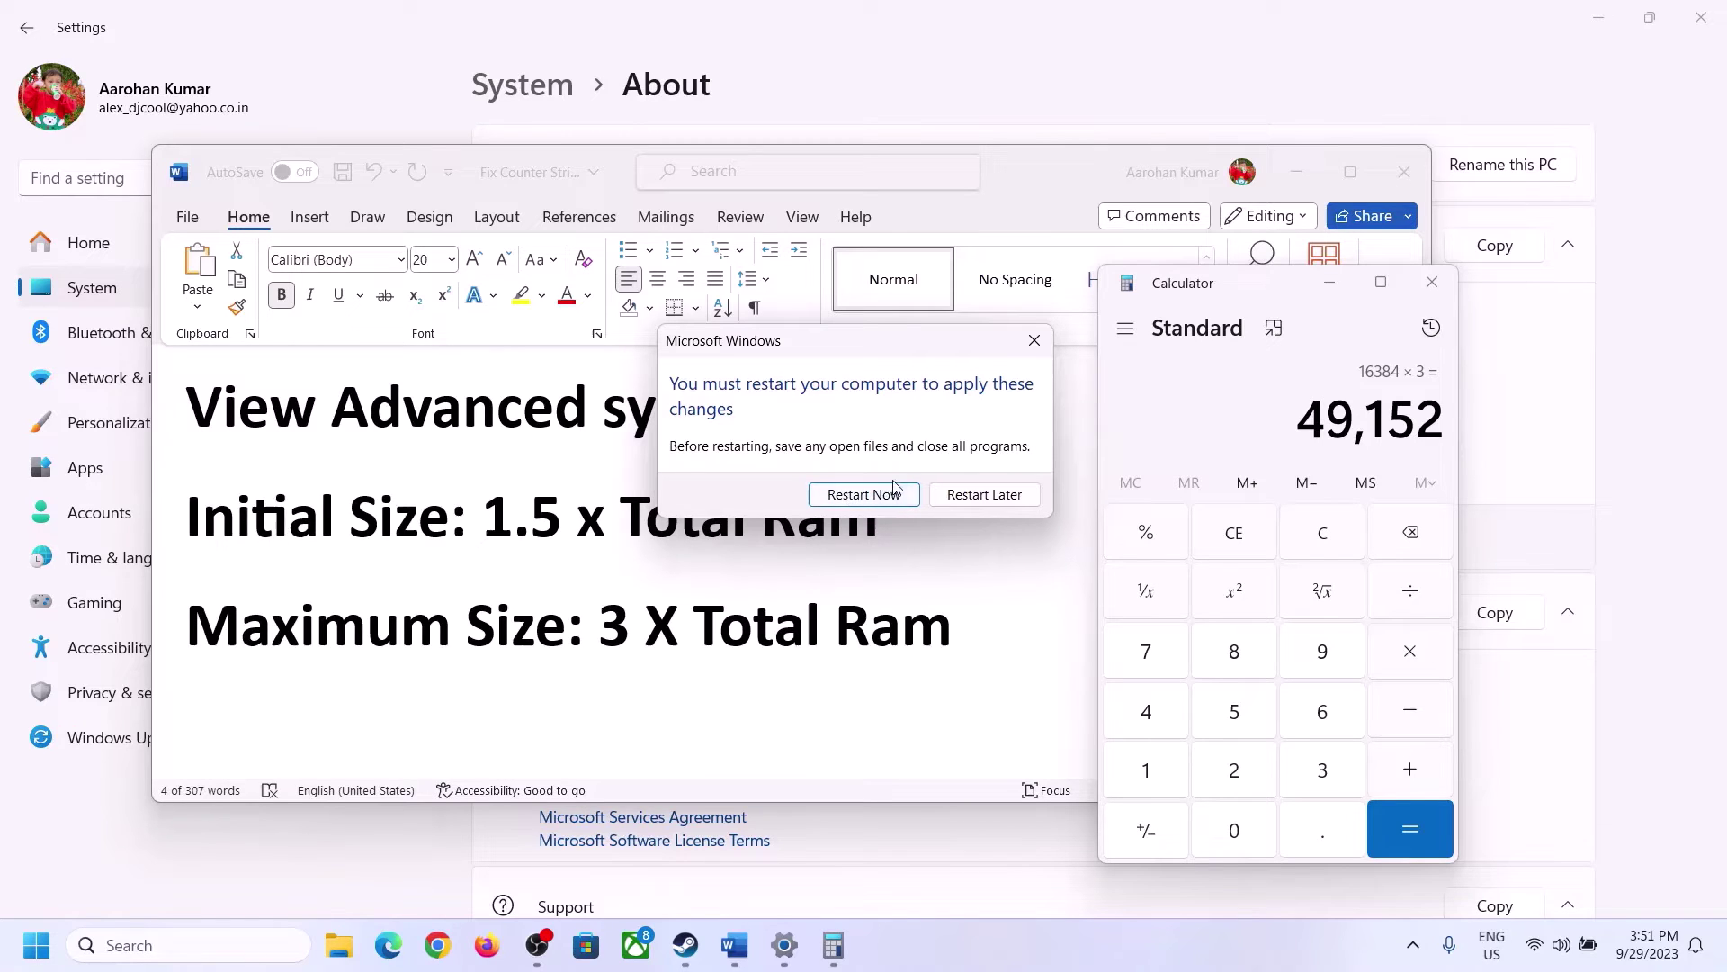
click(1033, 340)
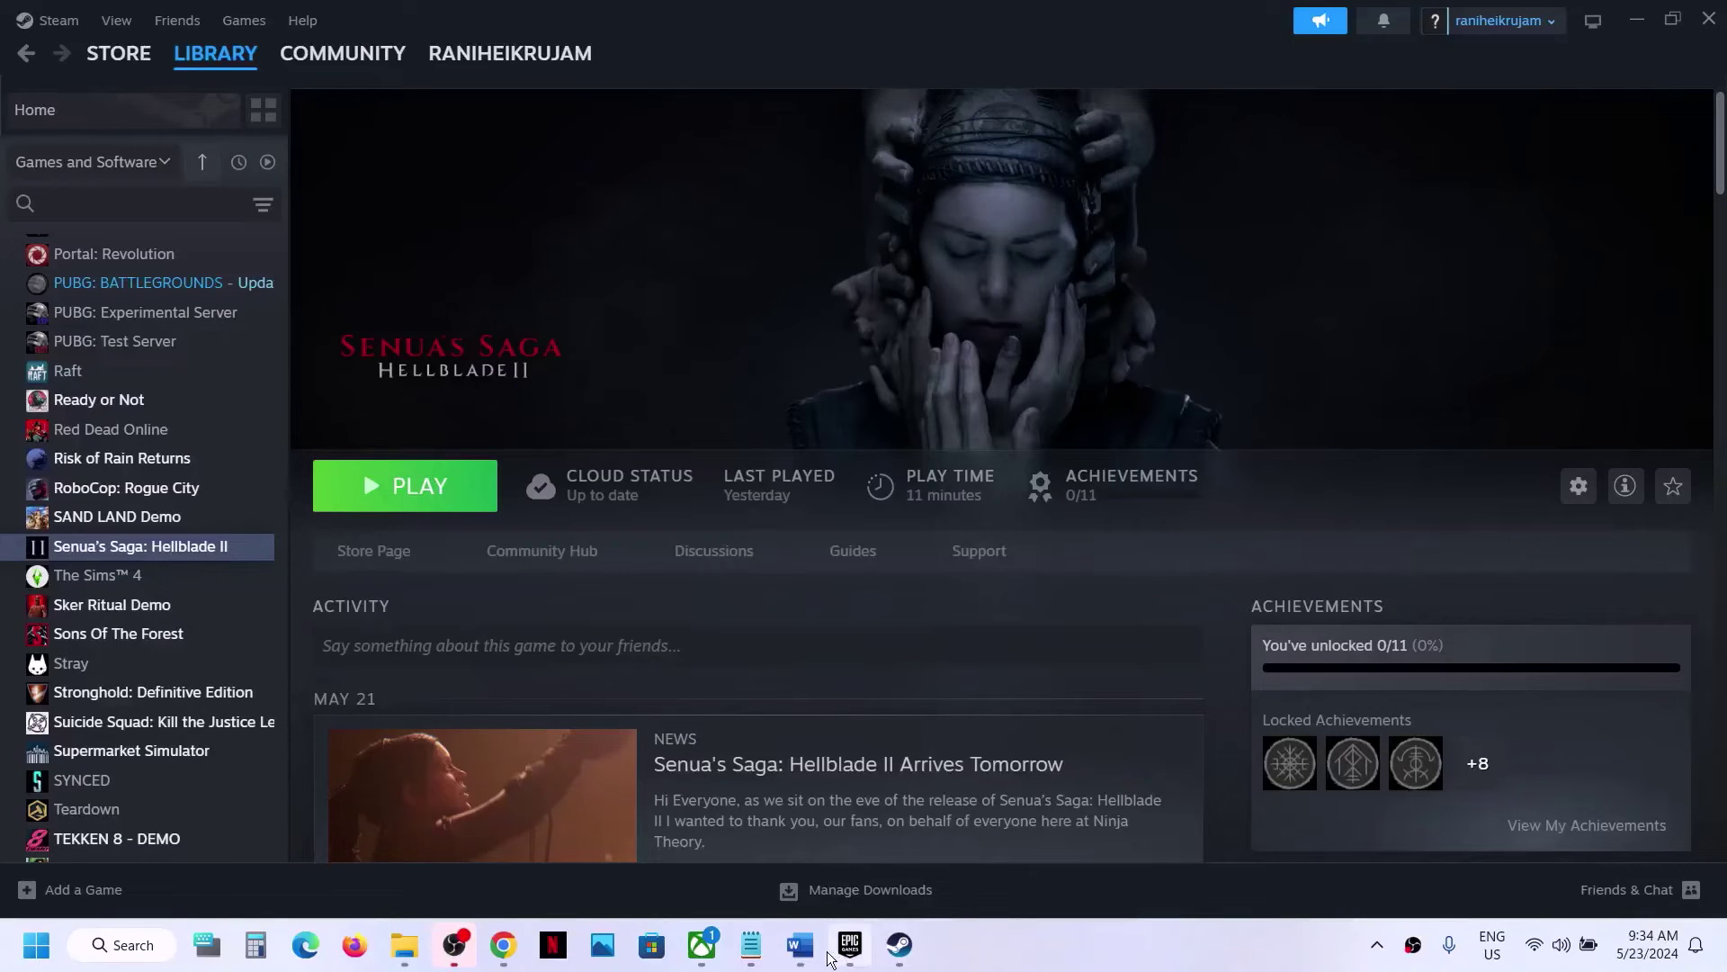
- Switch to the Word notes and highlight the Step 8 advice on unplugging external devices, extra controllers and multiple monitors
click(800, 945)
scroll(577, 557, down, 6)
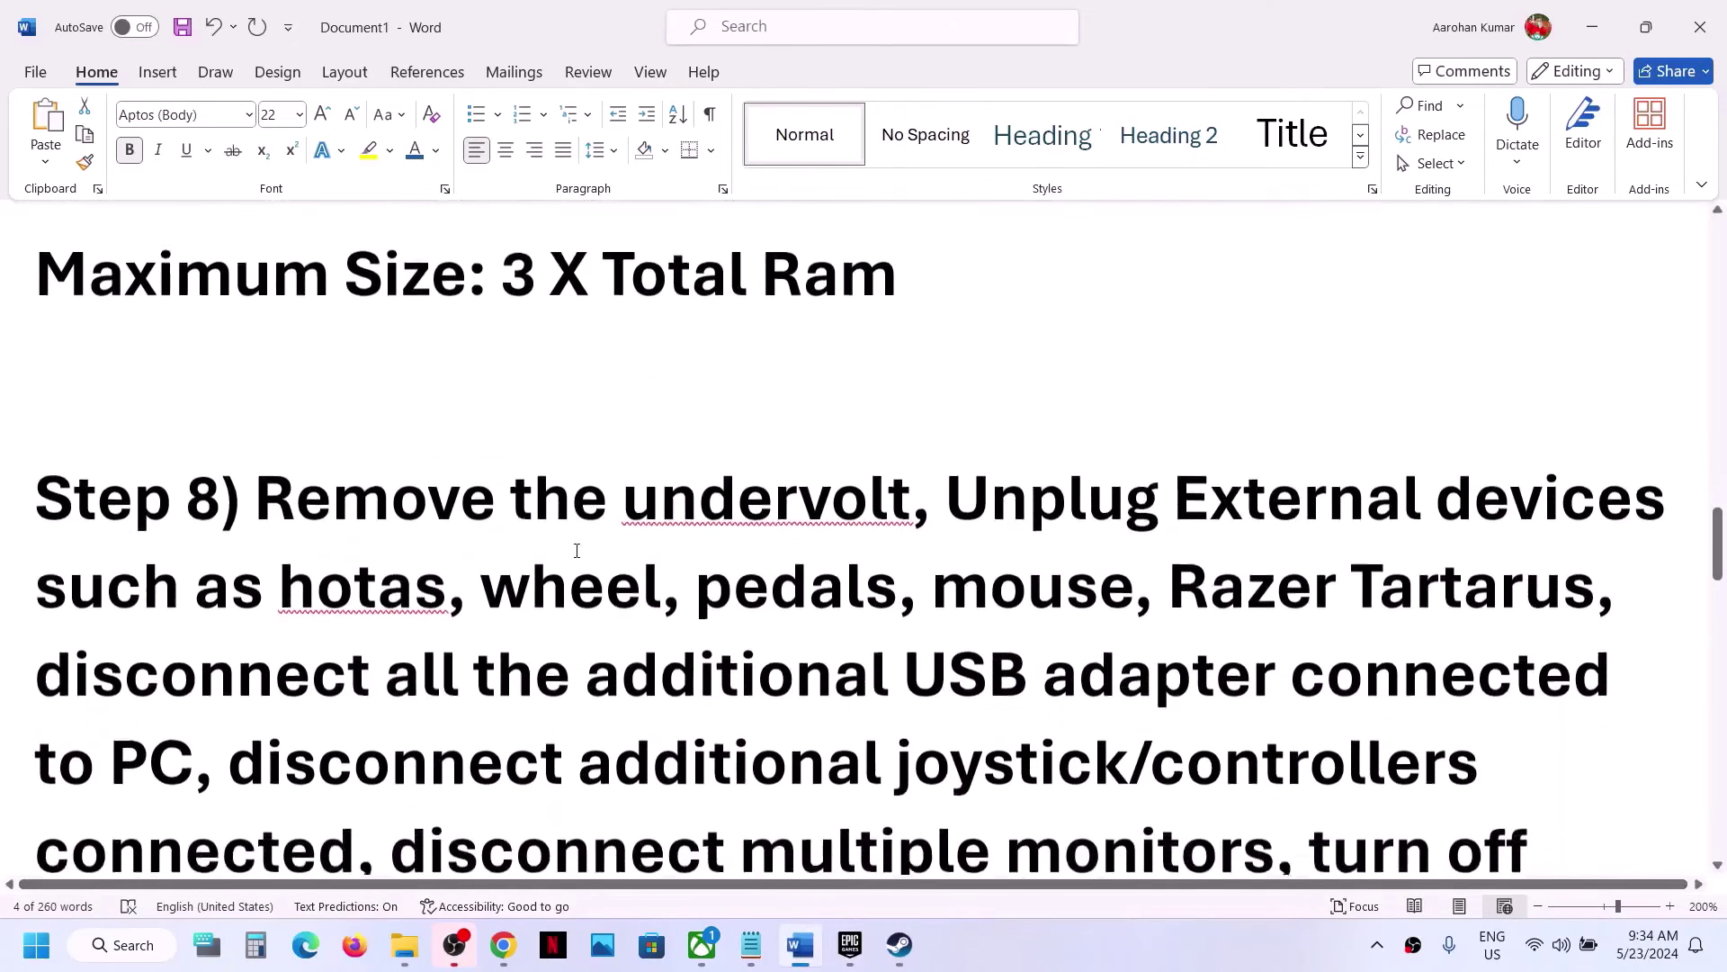
drag(291, 491, 1309, 505)
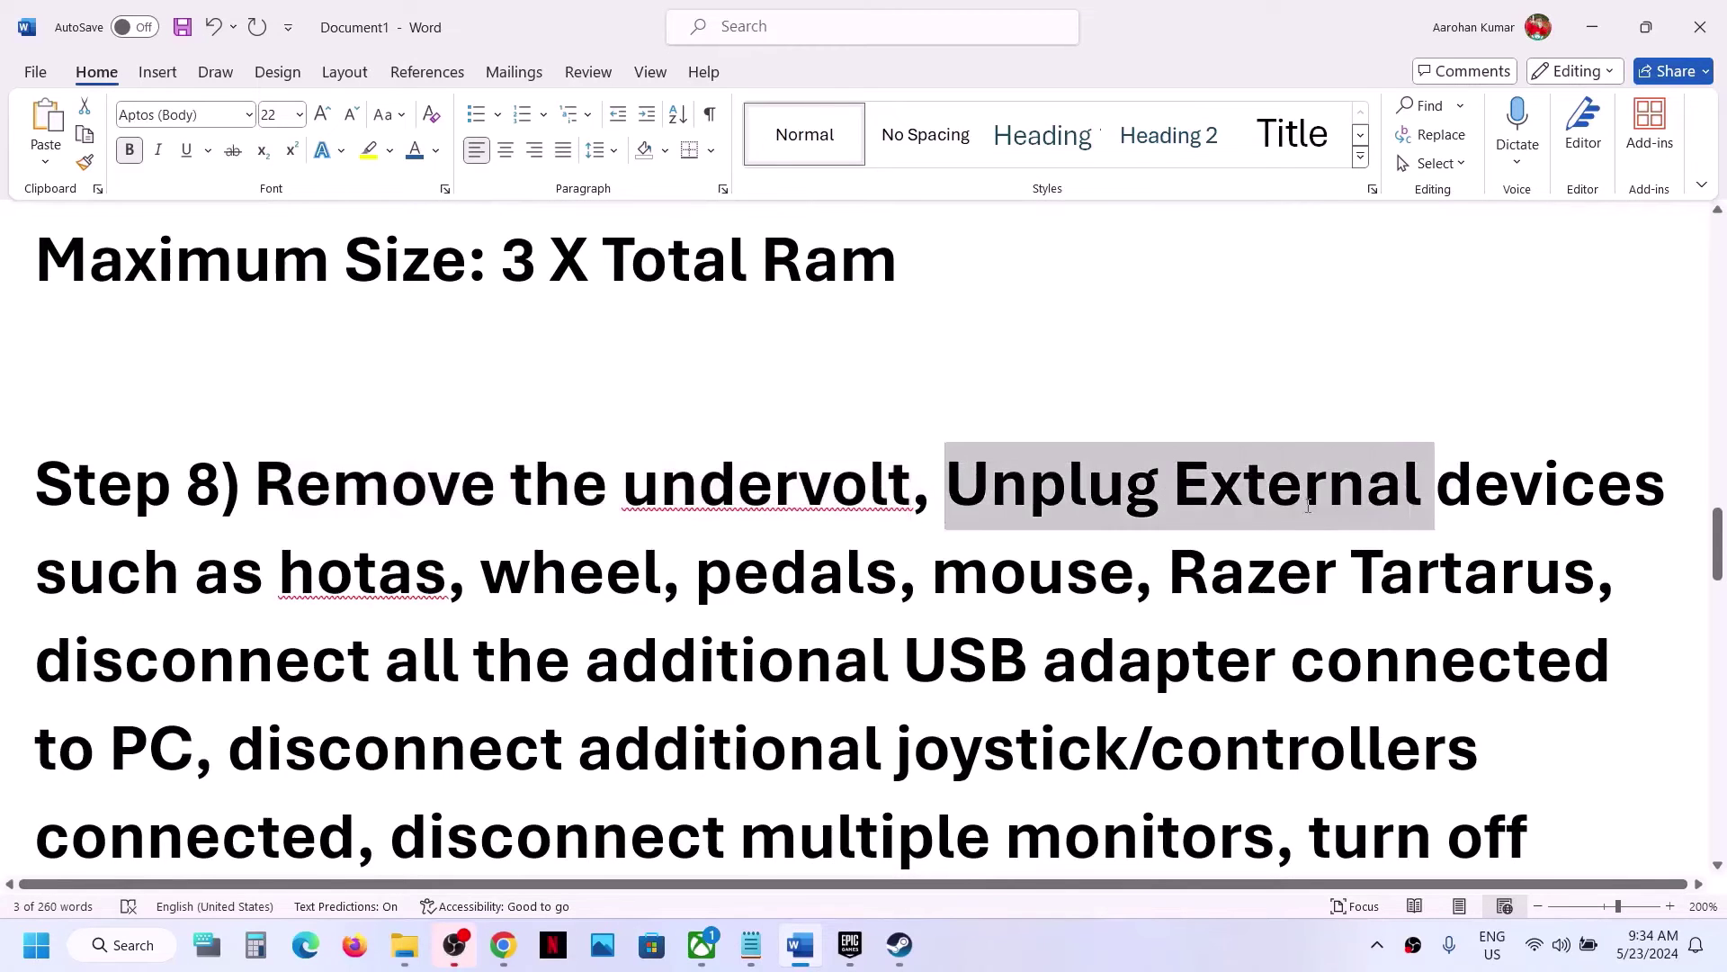
drag(1000, 506, 186, 720)
scroll(671, 489, down, 3)
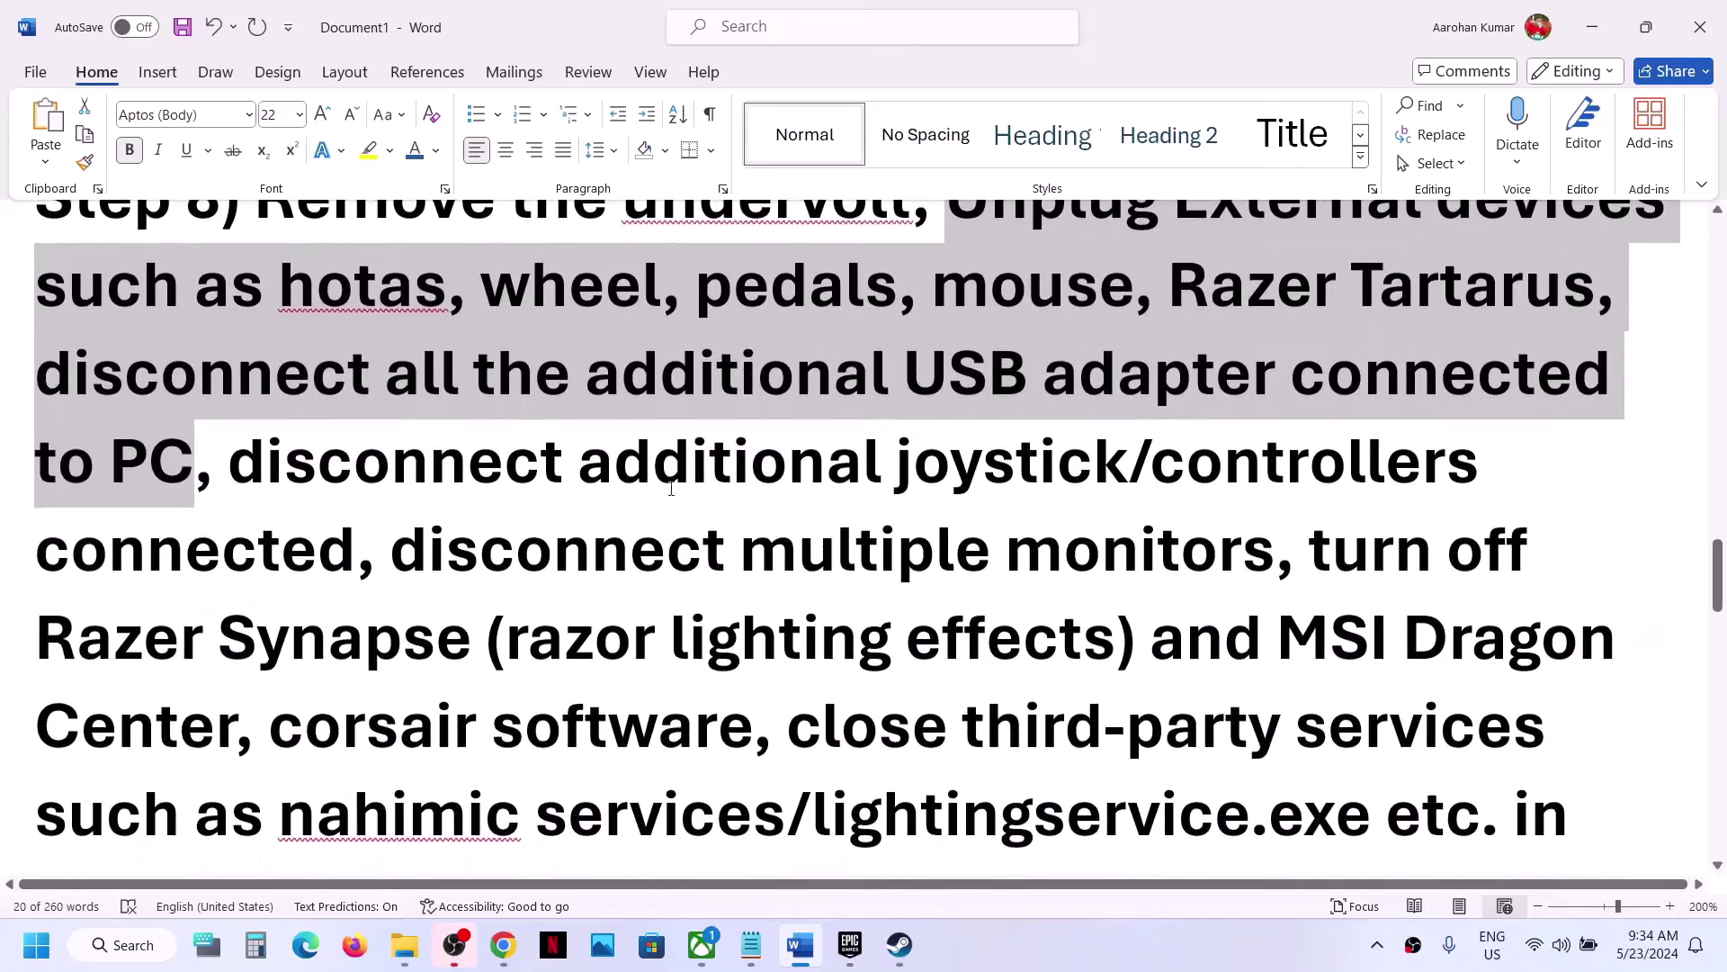
drag(236, 467, 344, 565)
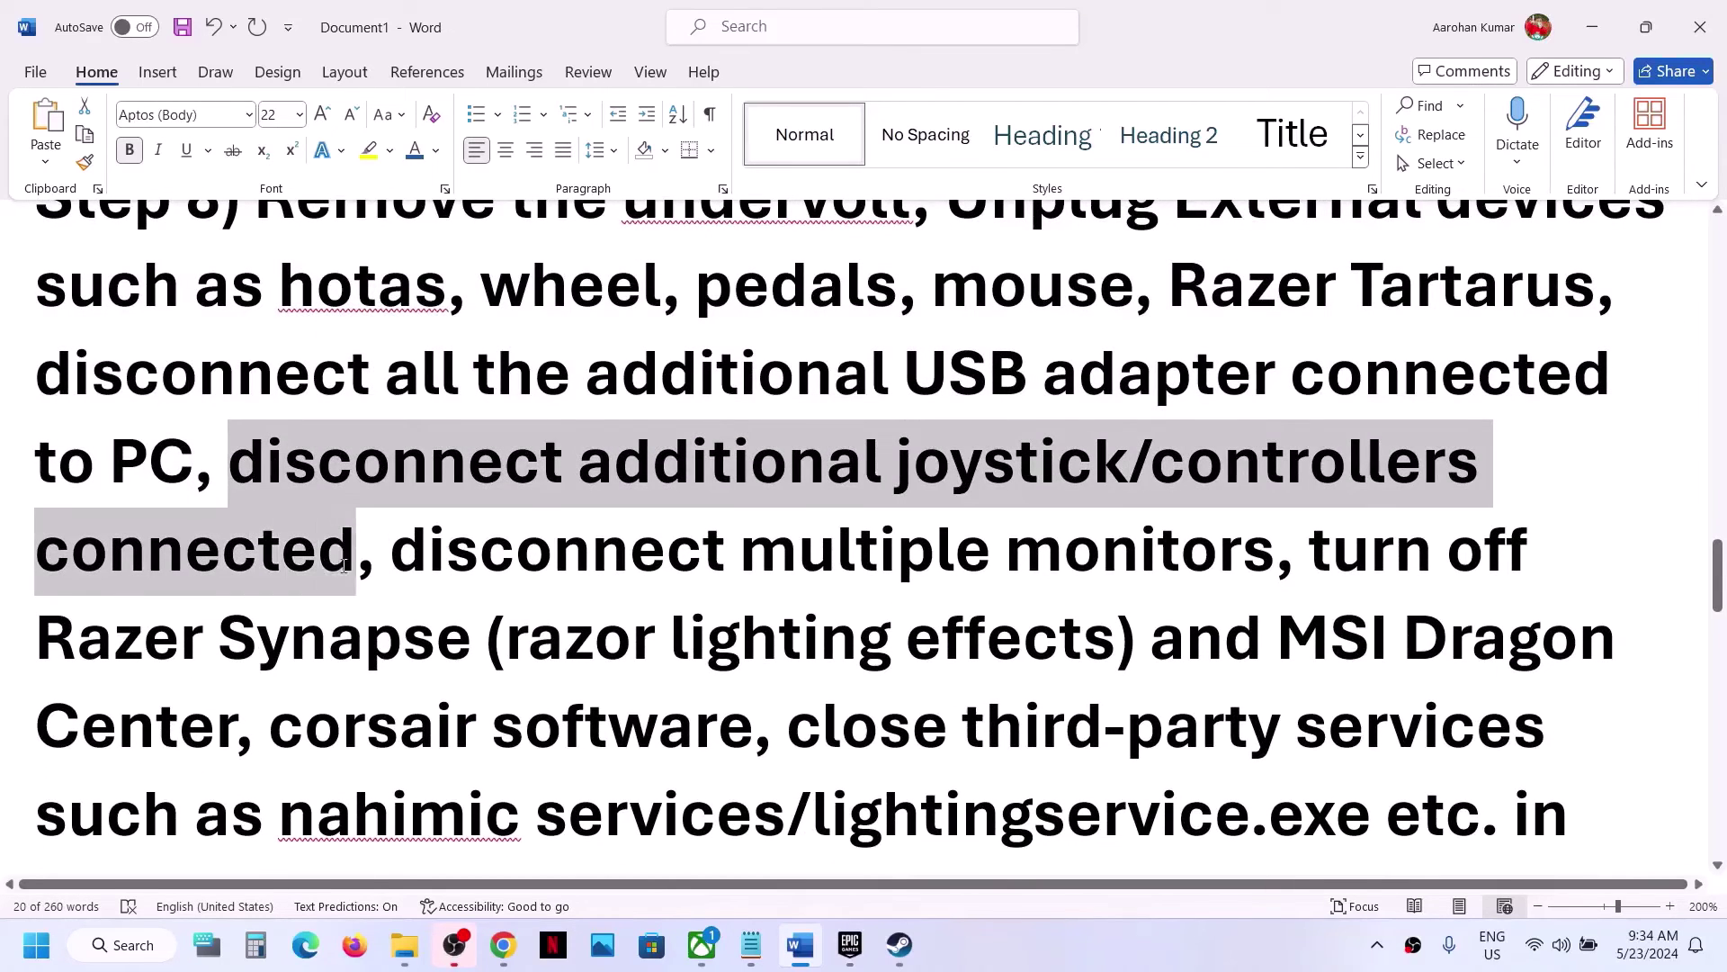
click(392, 566)
shift+click(1275, 553)
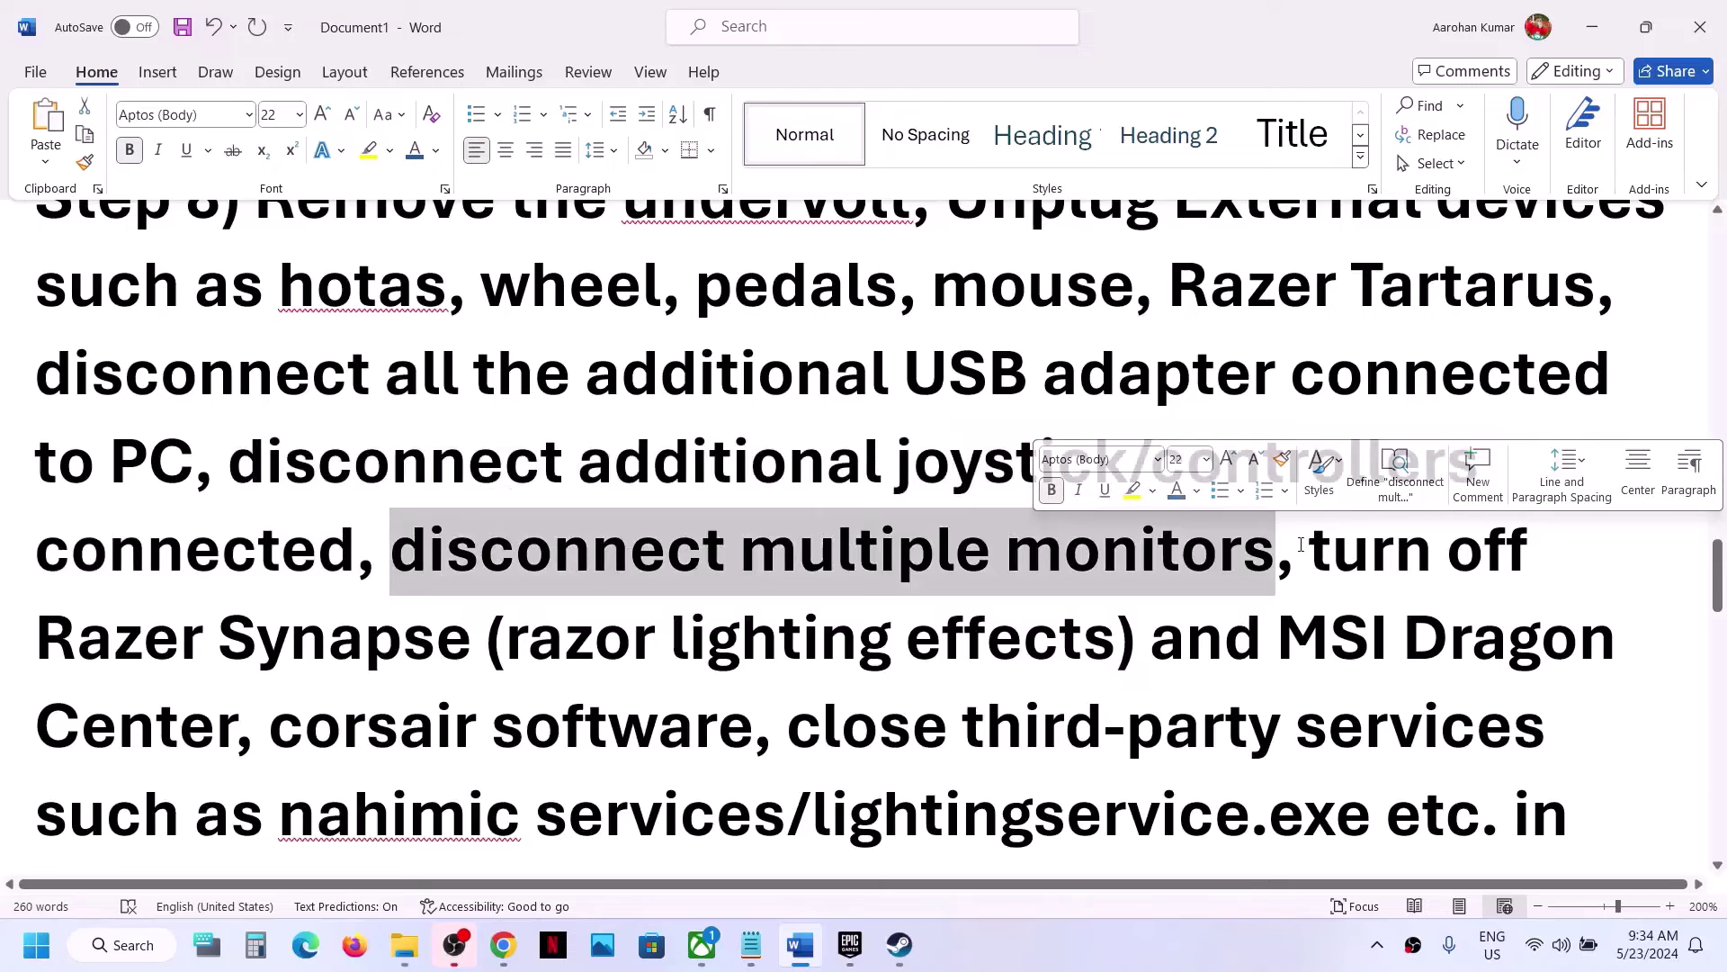
- Highlight the Step 8 advice on turning off lighting software, closing third-party services and disabling Steam Overlay
drag(1277, 551, 1480, 814)
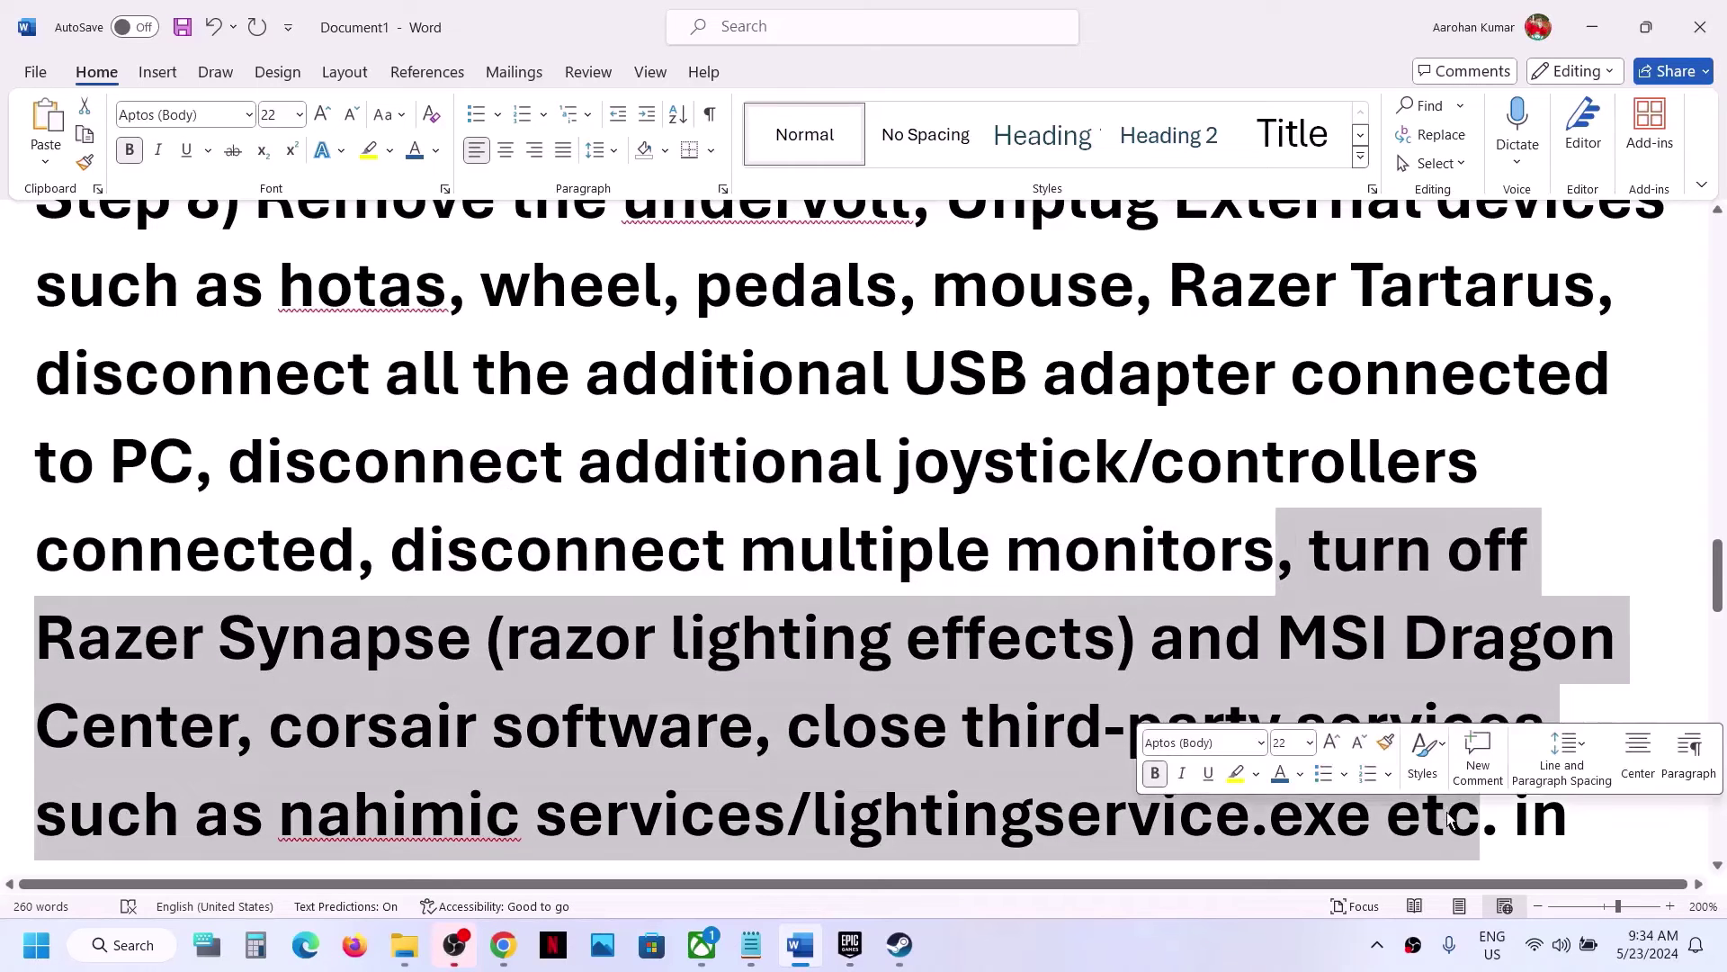
scroll(1003, 666, down, 2)
scroll(1002, 661, down, 1)
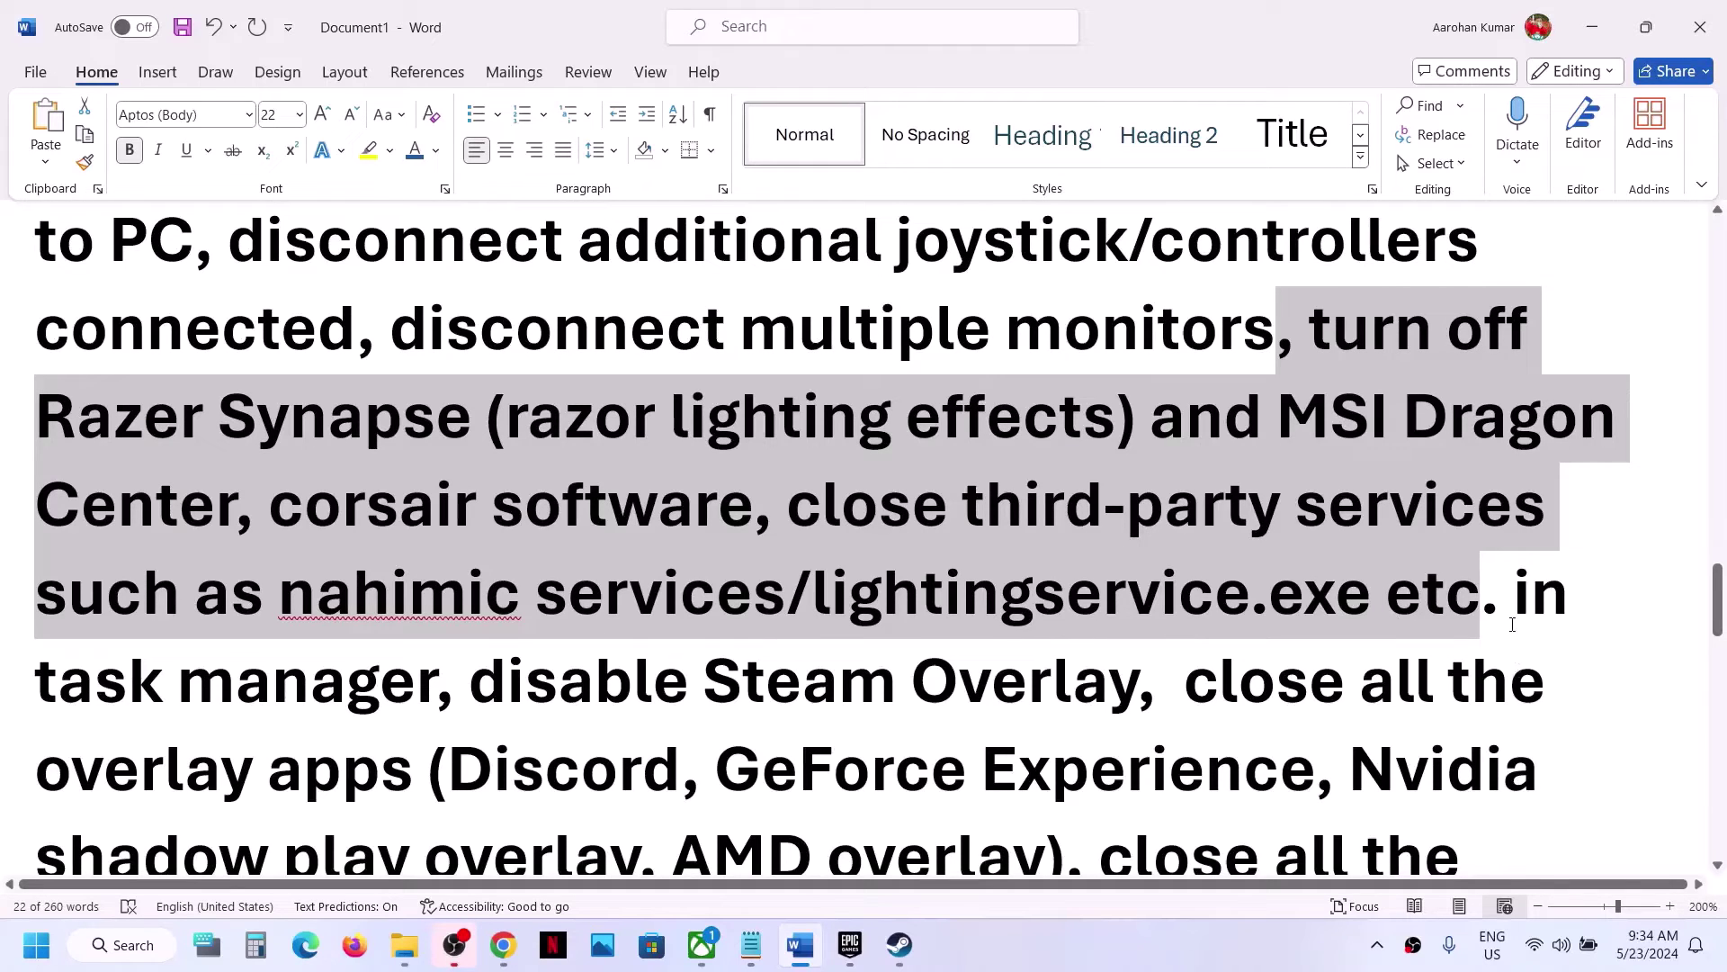
scroll(1232, 642, down, 3)
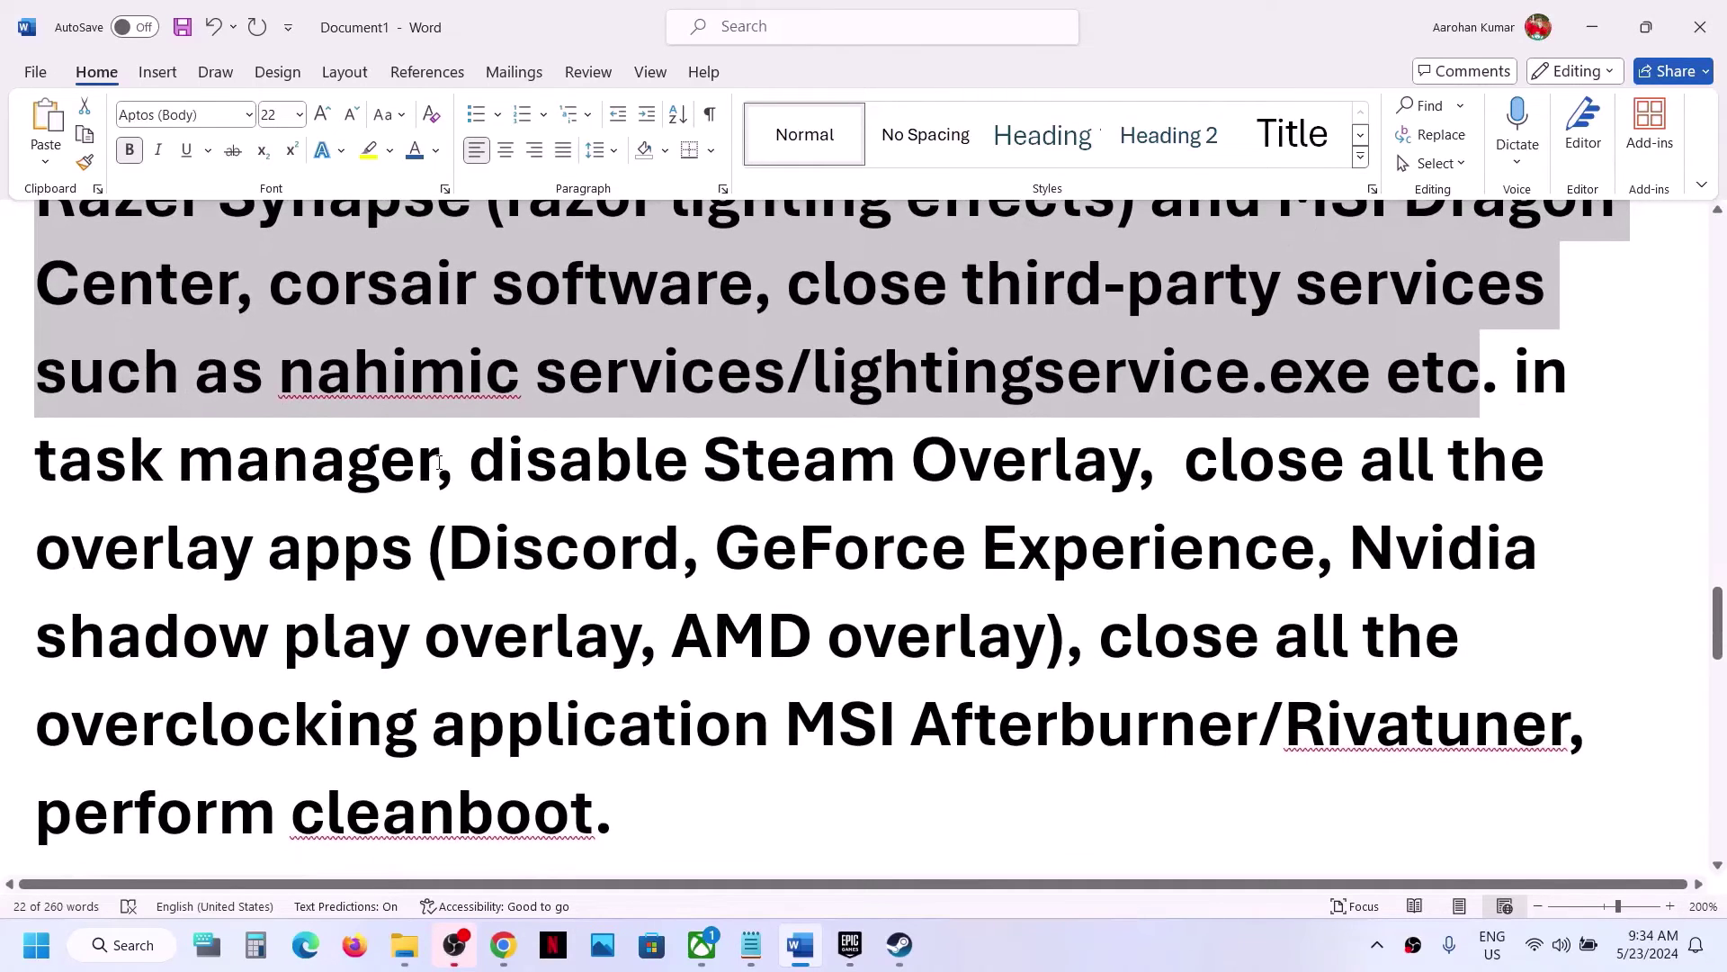
drag(469, 469, 1154, 463)
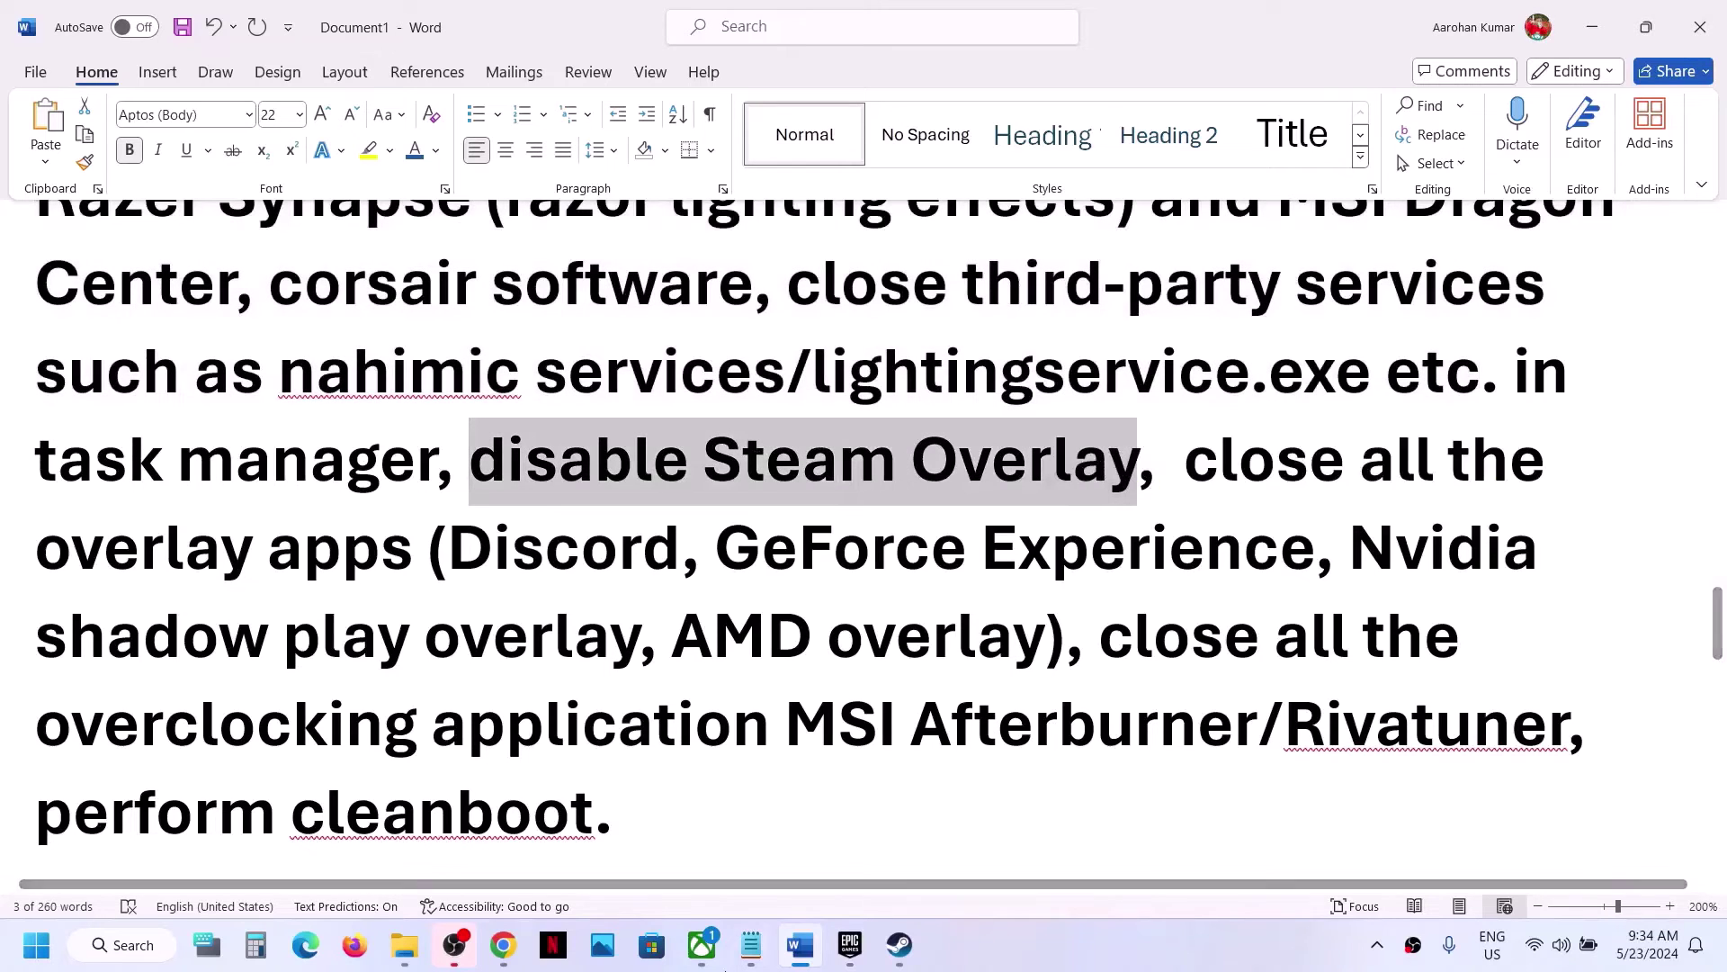
- Switch to Steam, open the properties of Senua's Saga: Hellblade II and turn off the in-game Steam Overlay
click(900, 945)
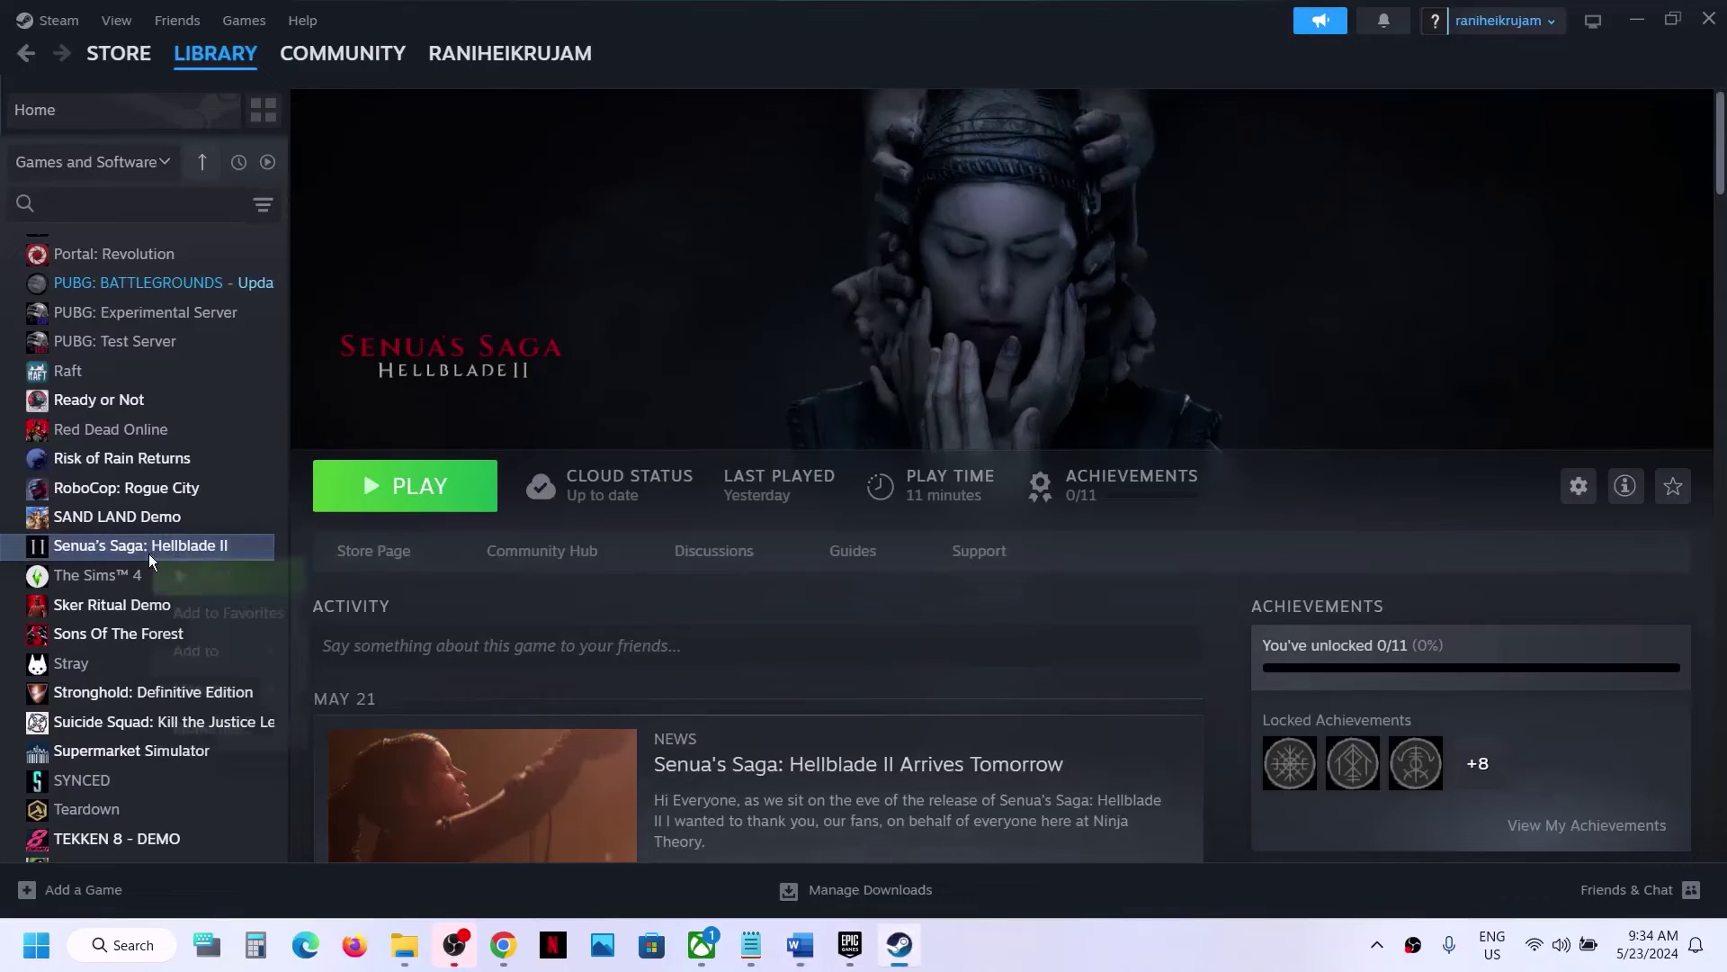
right_click(149, 551)
click(216, 727)
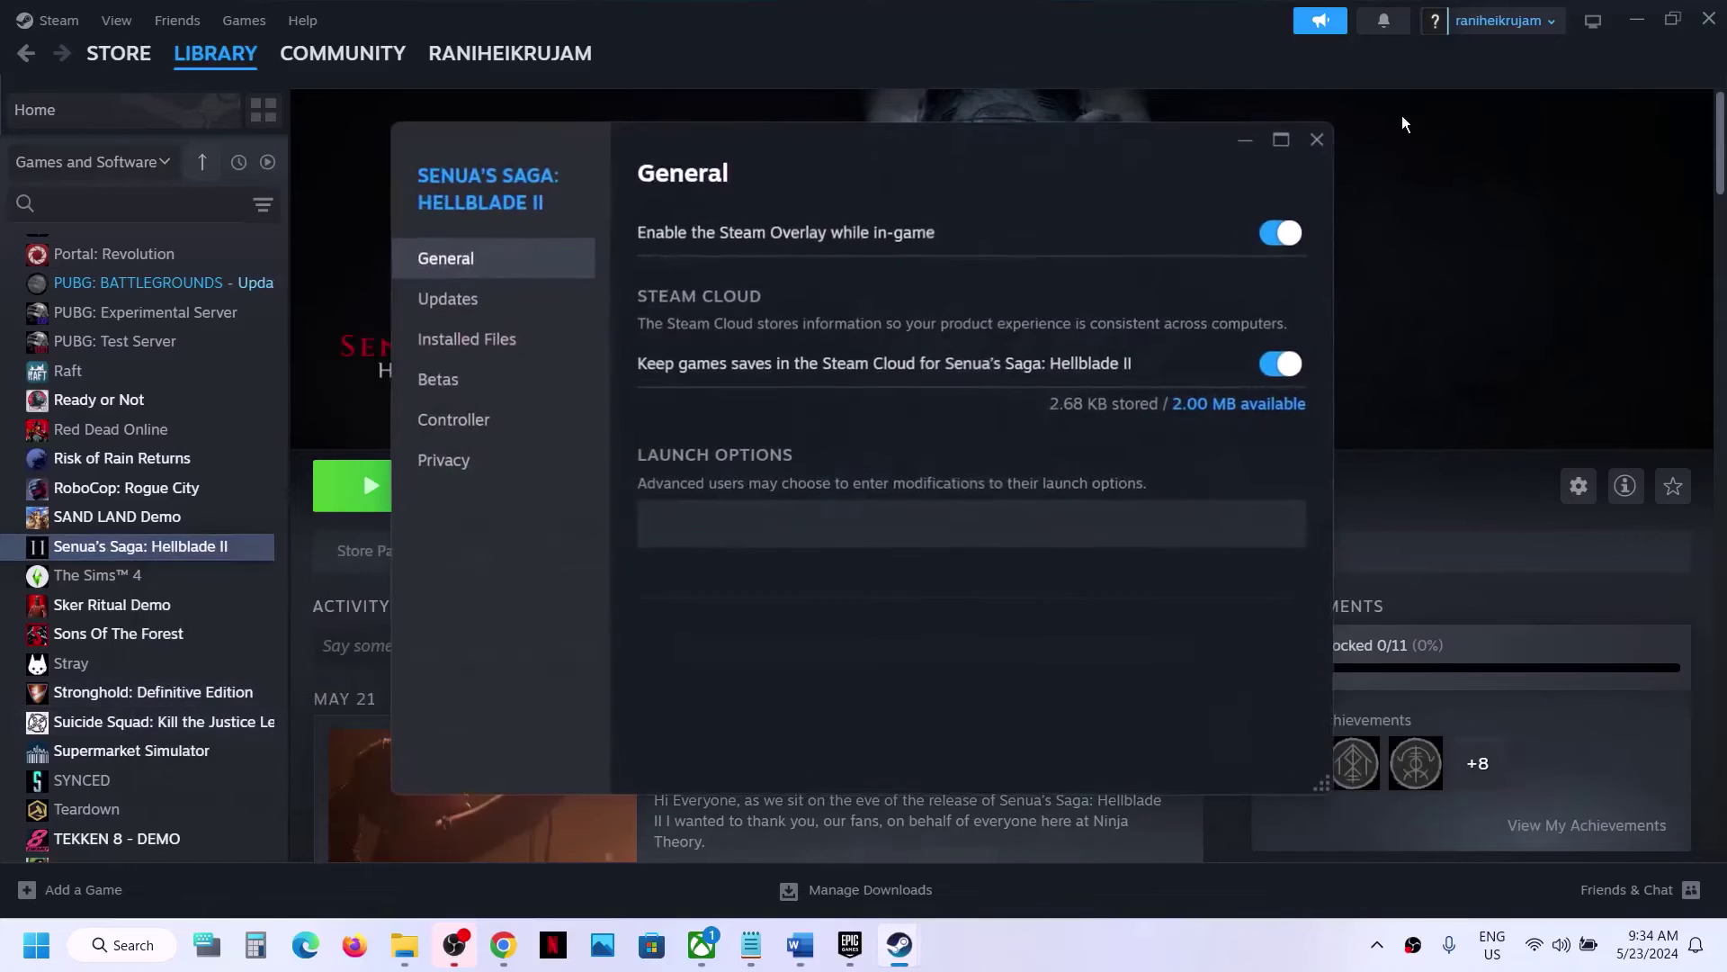
click(1278, 234)
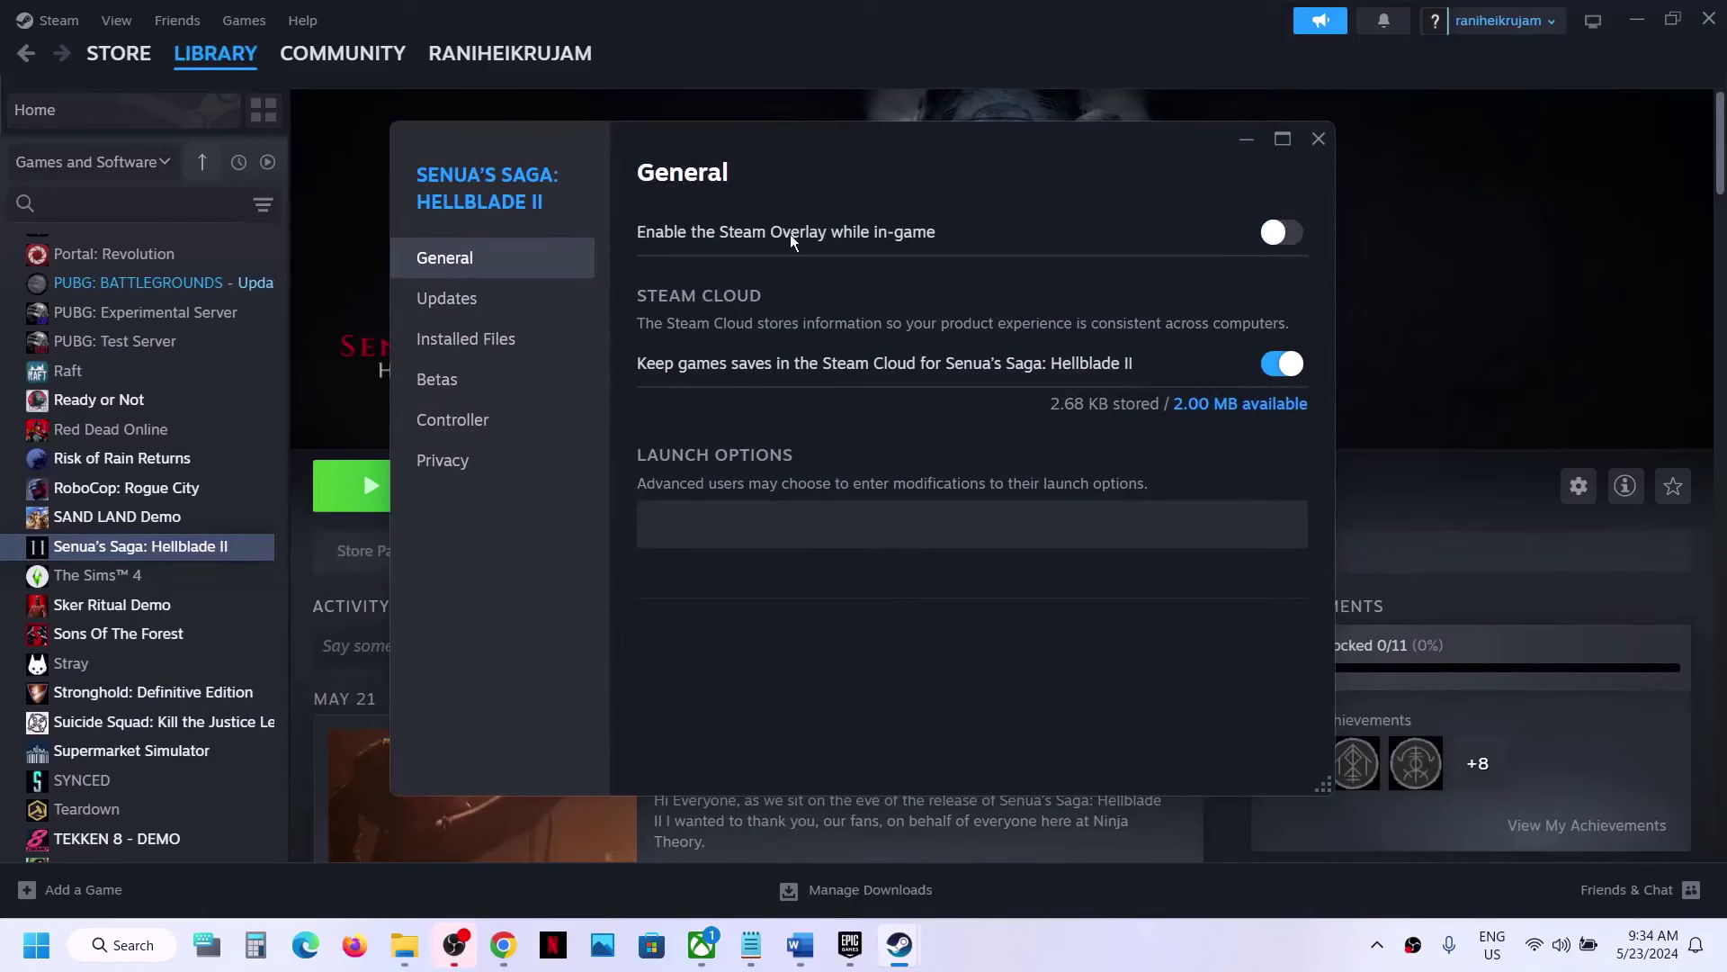
- Close the game's properties, switch to the Word notes and highlight the Step 8 advice on closing overlay apps such as GeForce Experience
click(1319, 140)
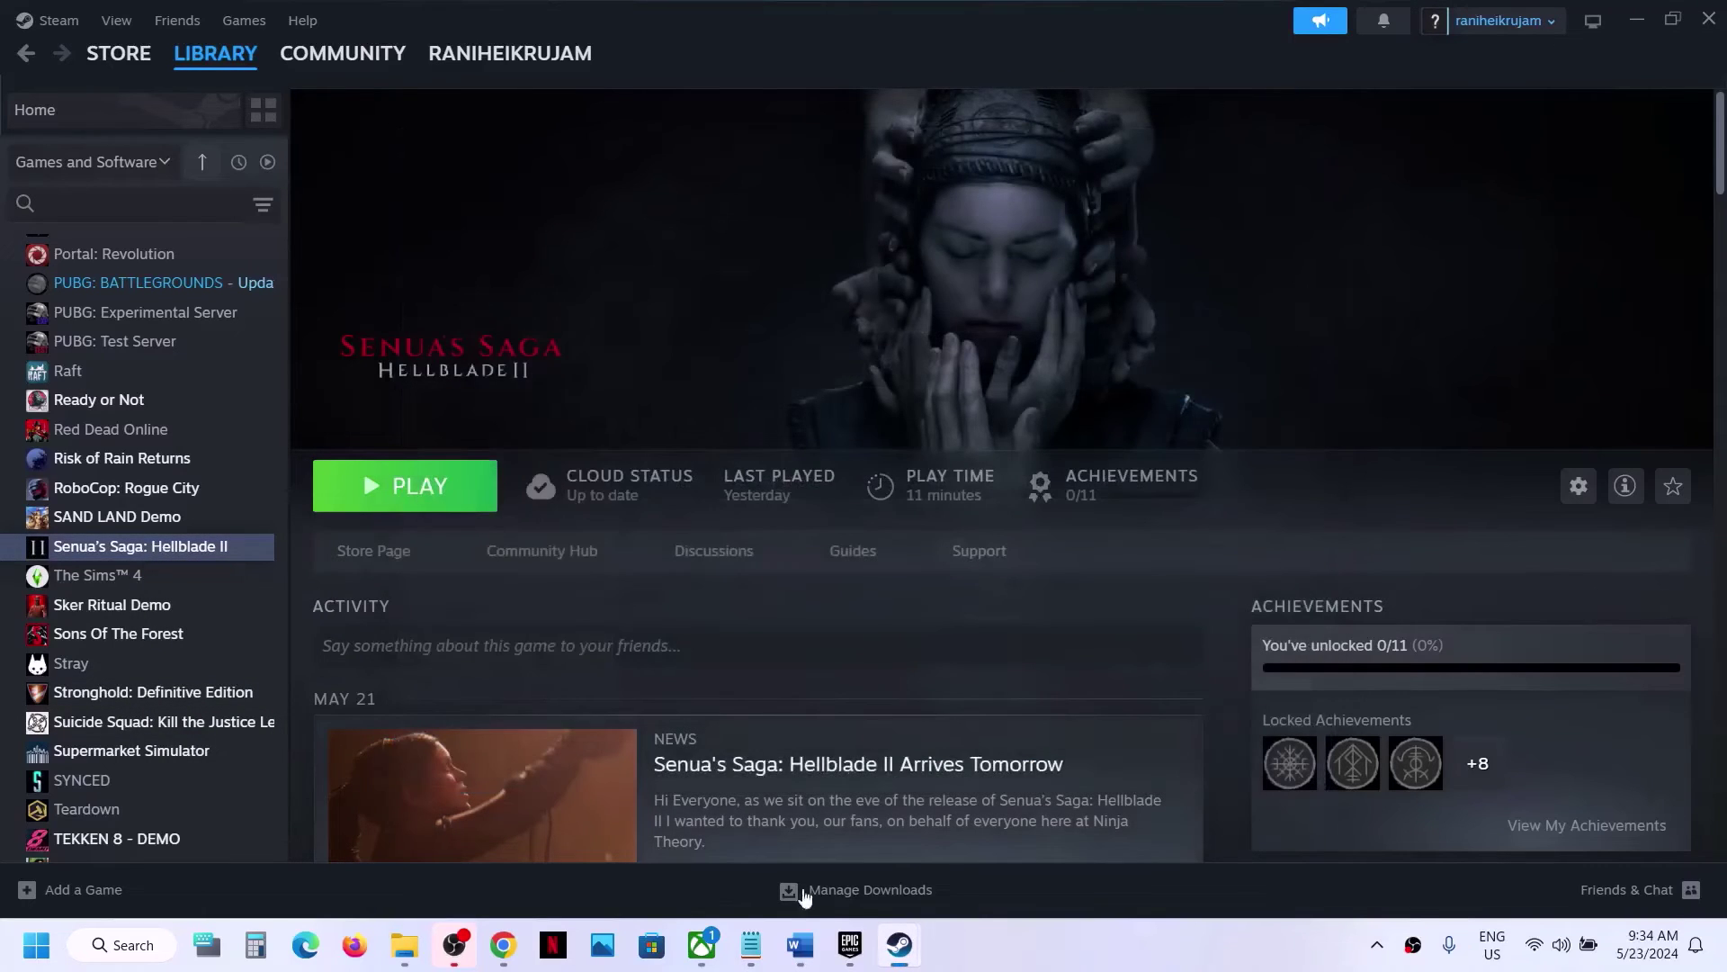
click(801, 945)
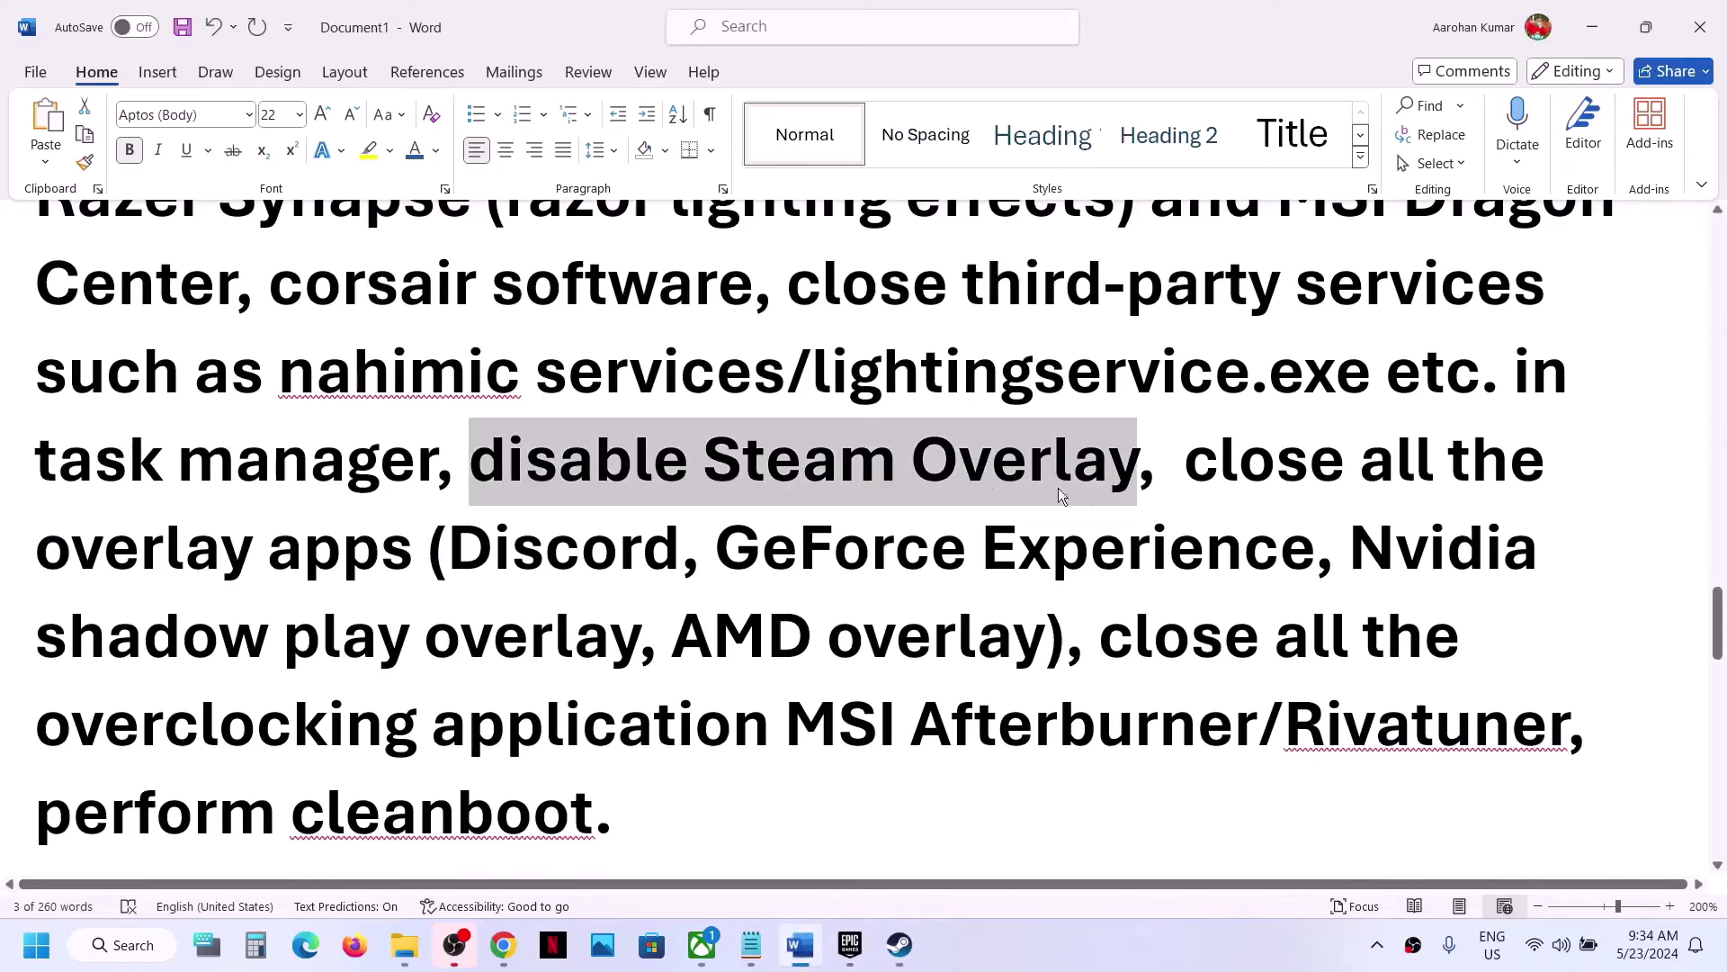
drag(447, 550, 1314, 558)
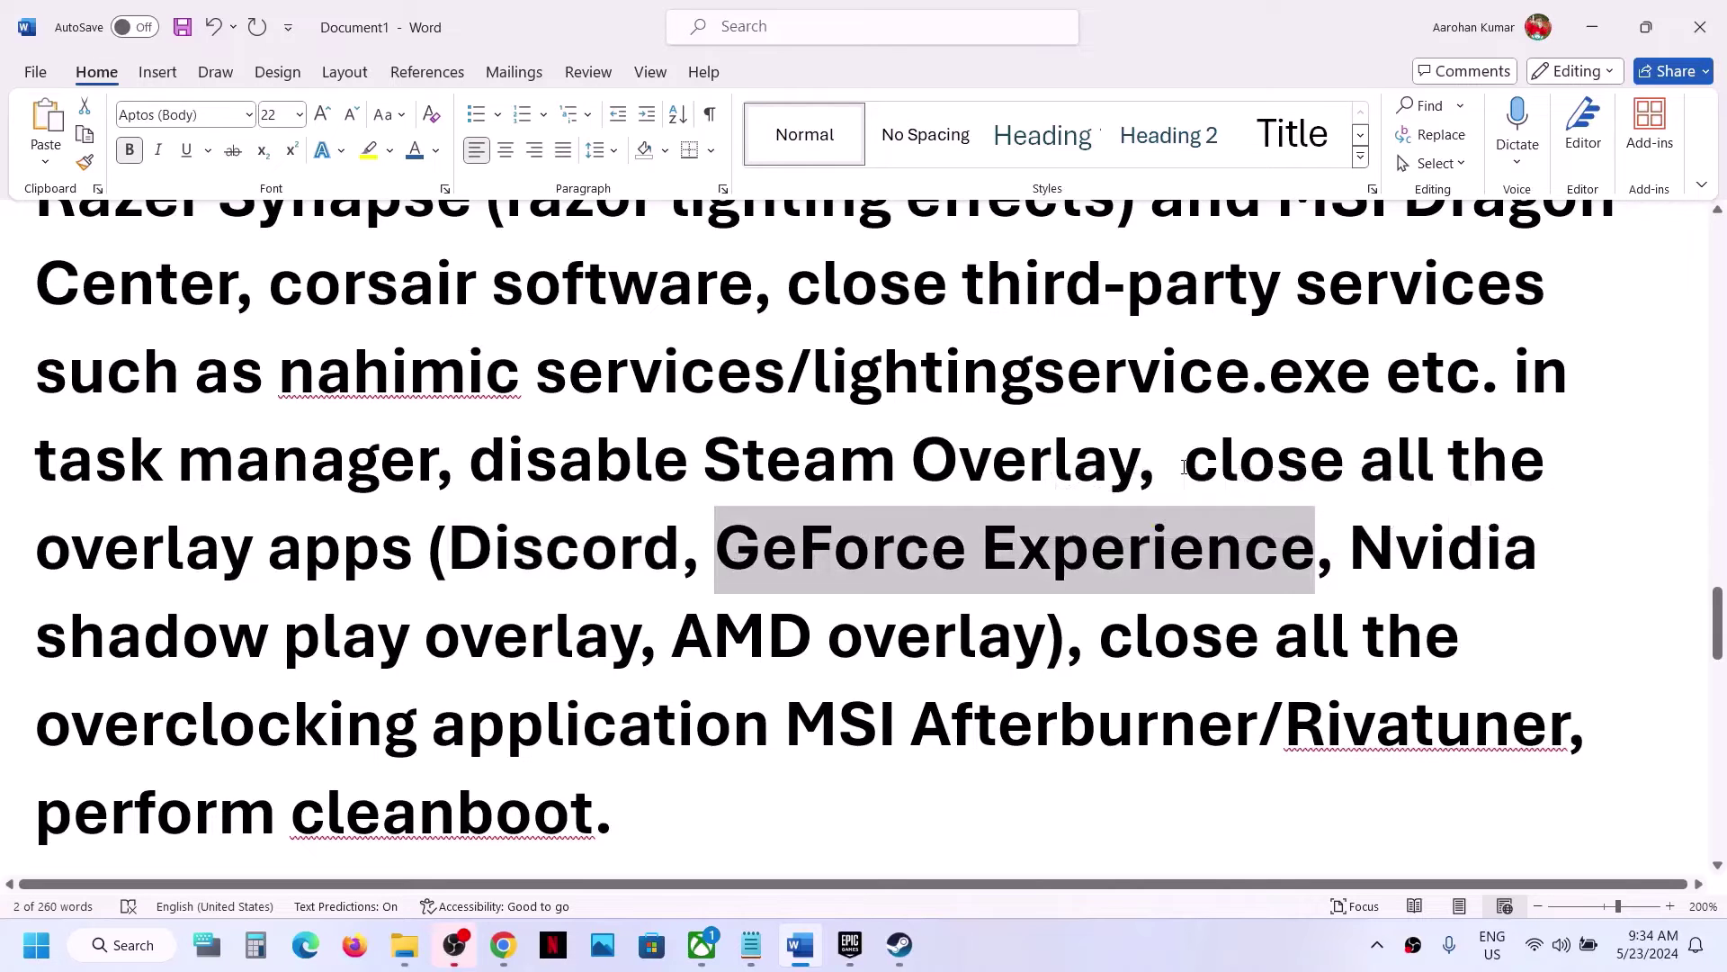
drag(1184, 467, 424, 551)
- Highlight the Step 8 advice on closing overclocking applications and performing a cleanboot
scroll(433, 555, down, 2)
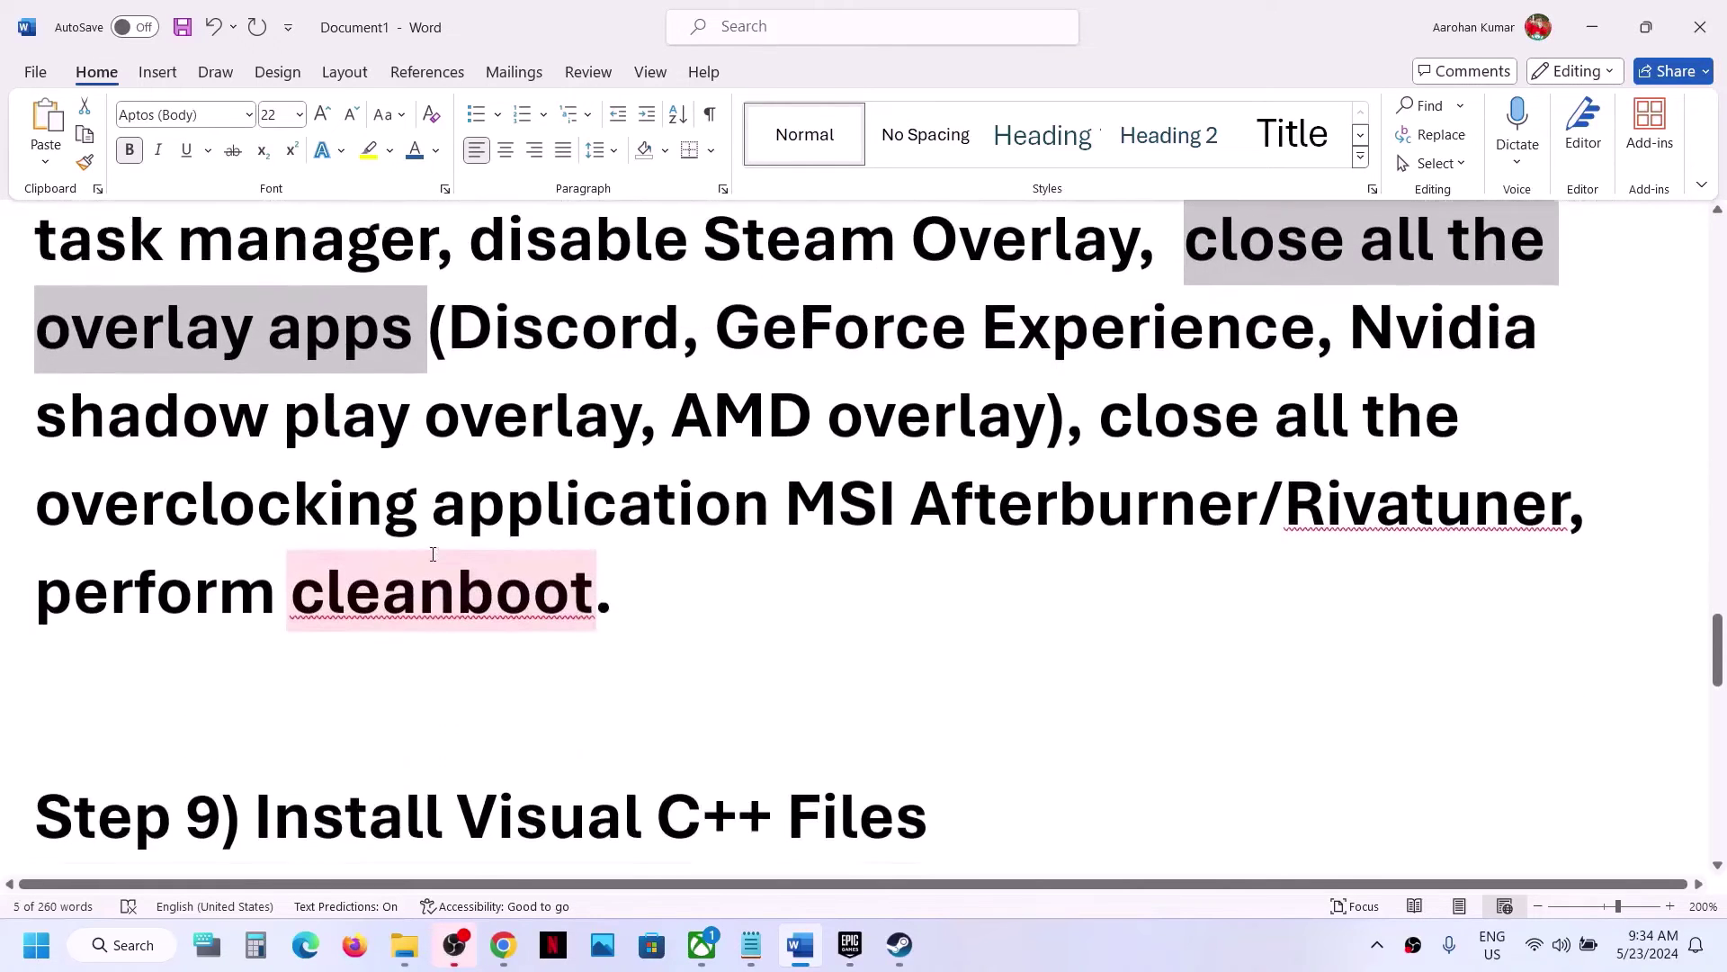
drag(1118, 388, 1051, 488)
click(259, 540)
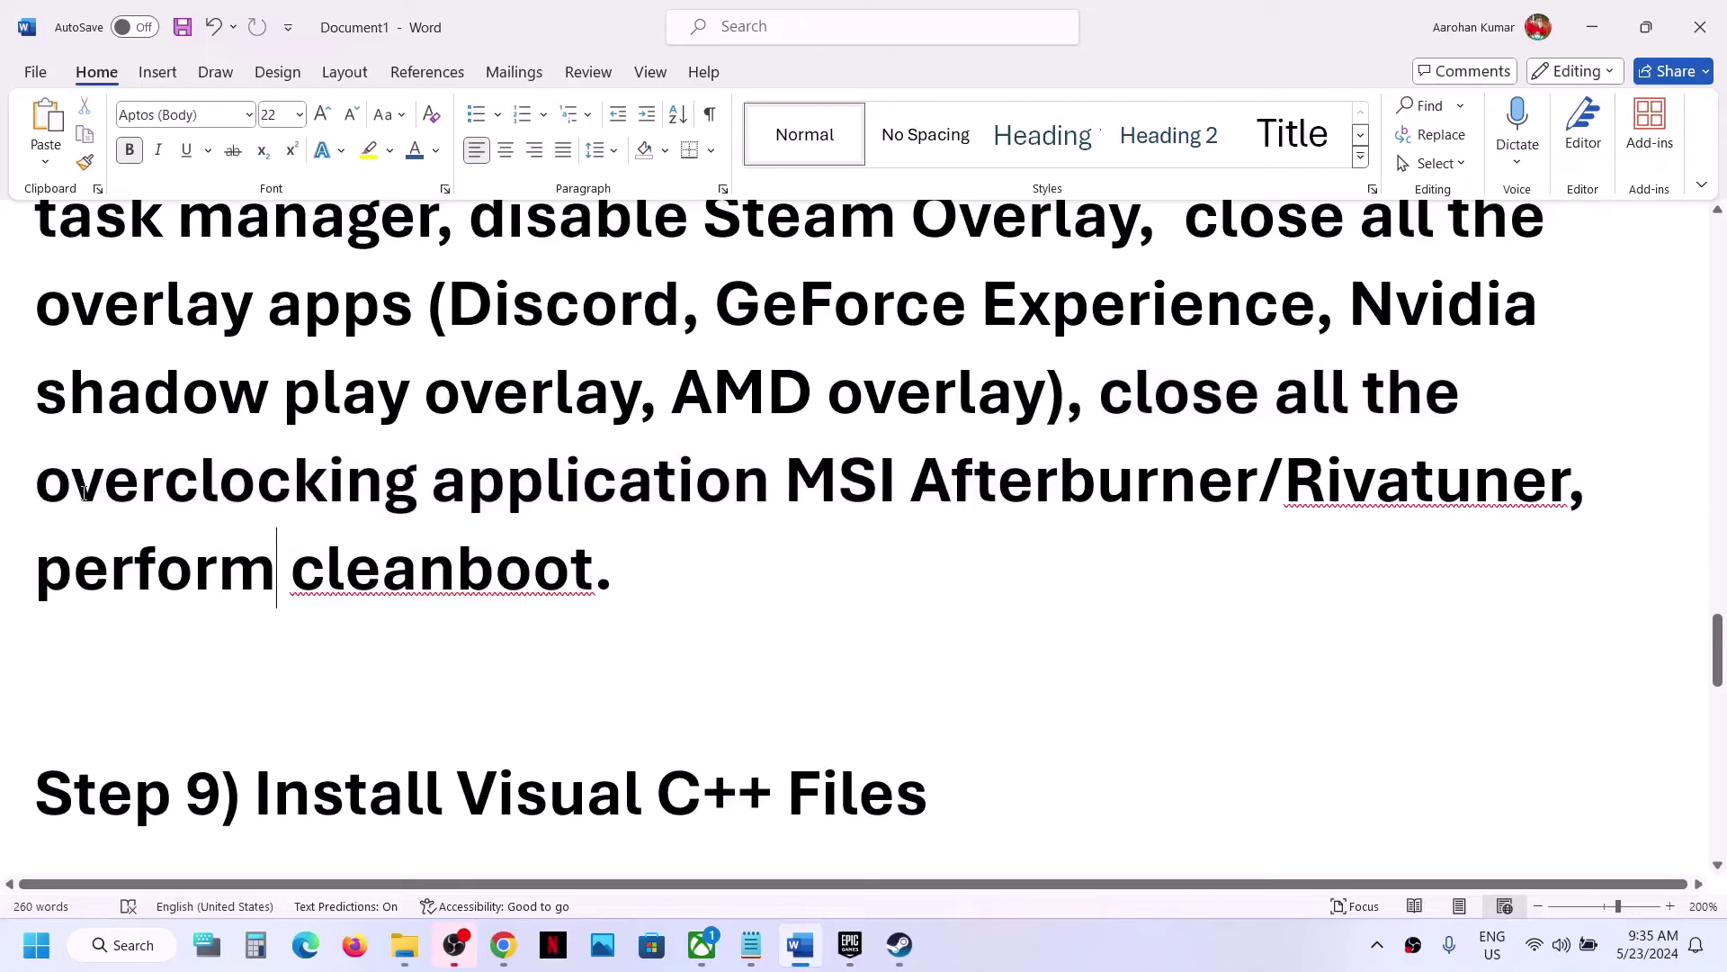
drag(59, 487, 344, 487)
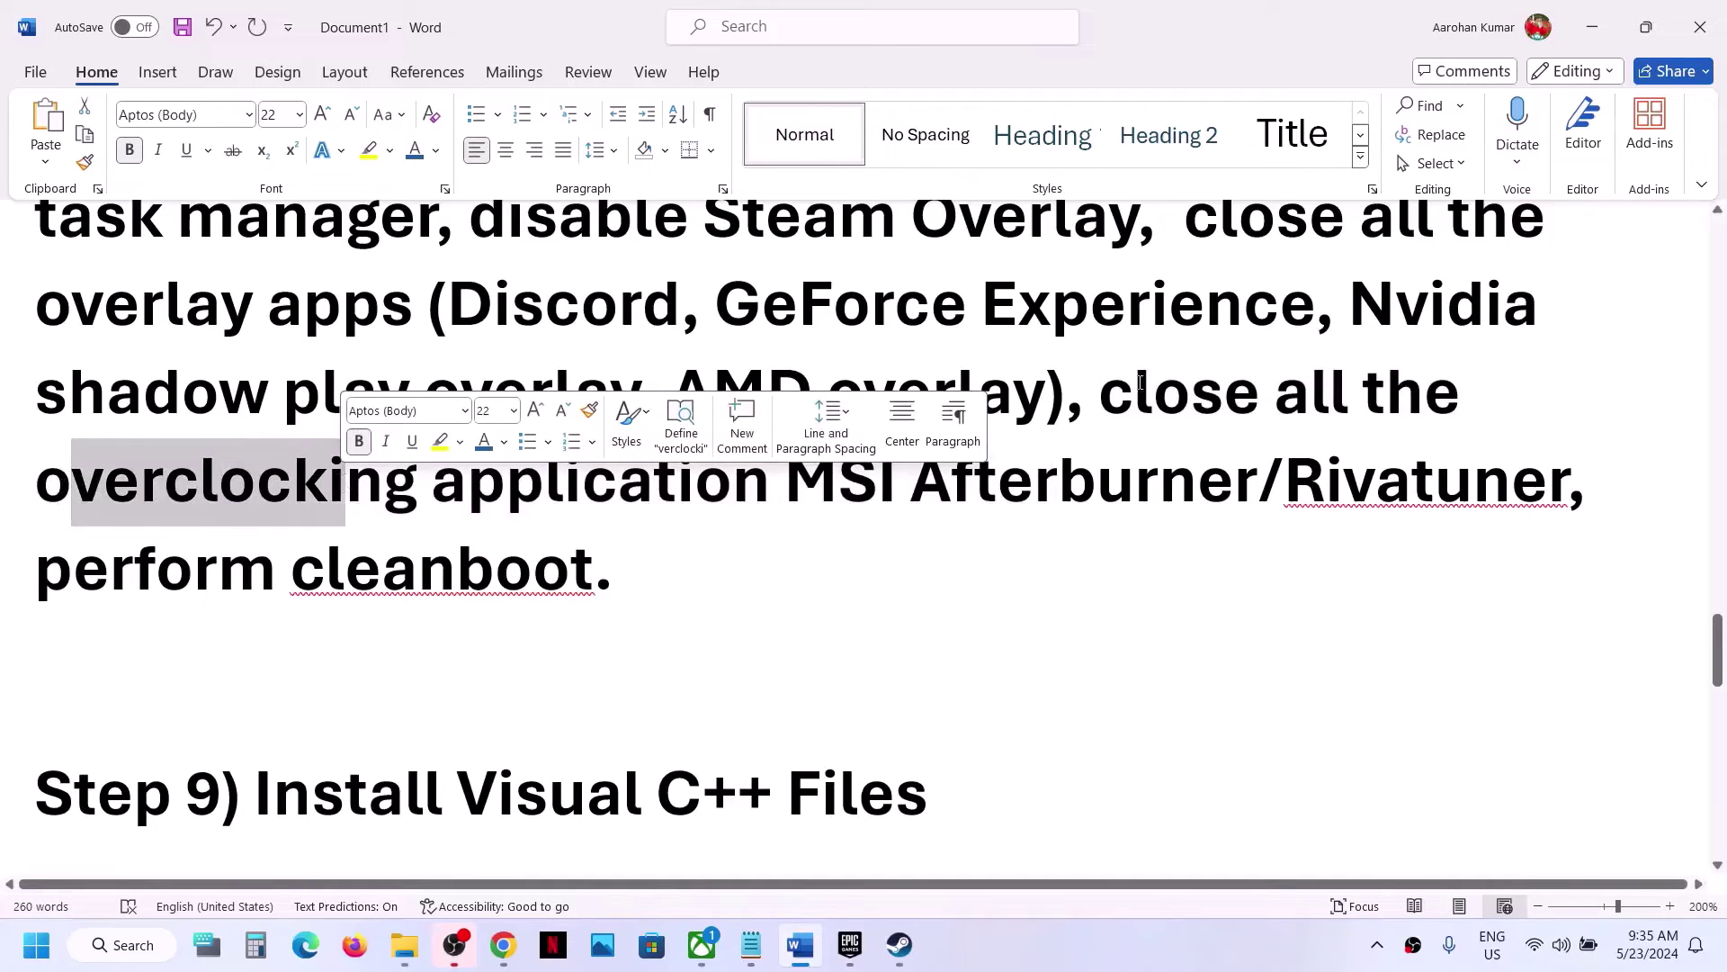
drag(1135, 392, 733, 486)
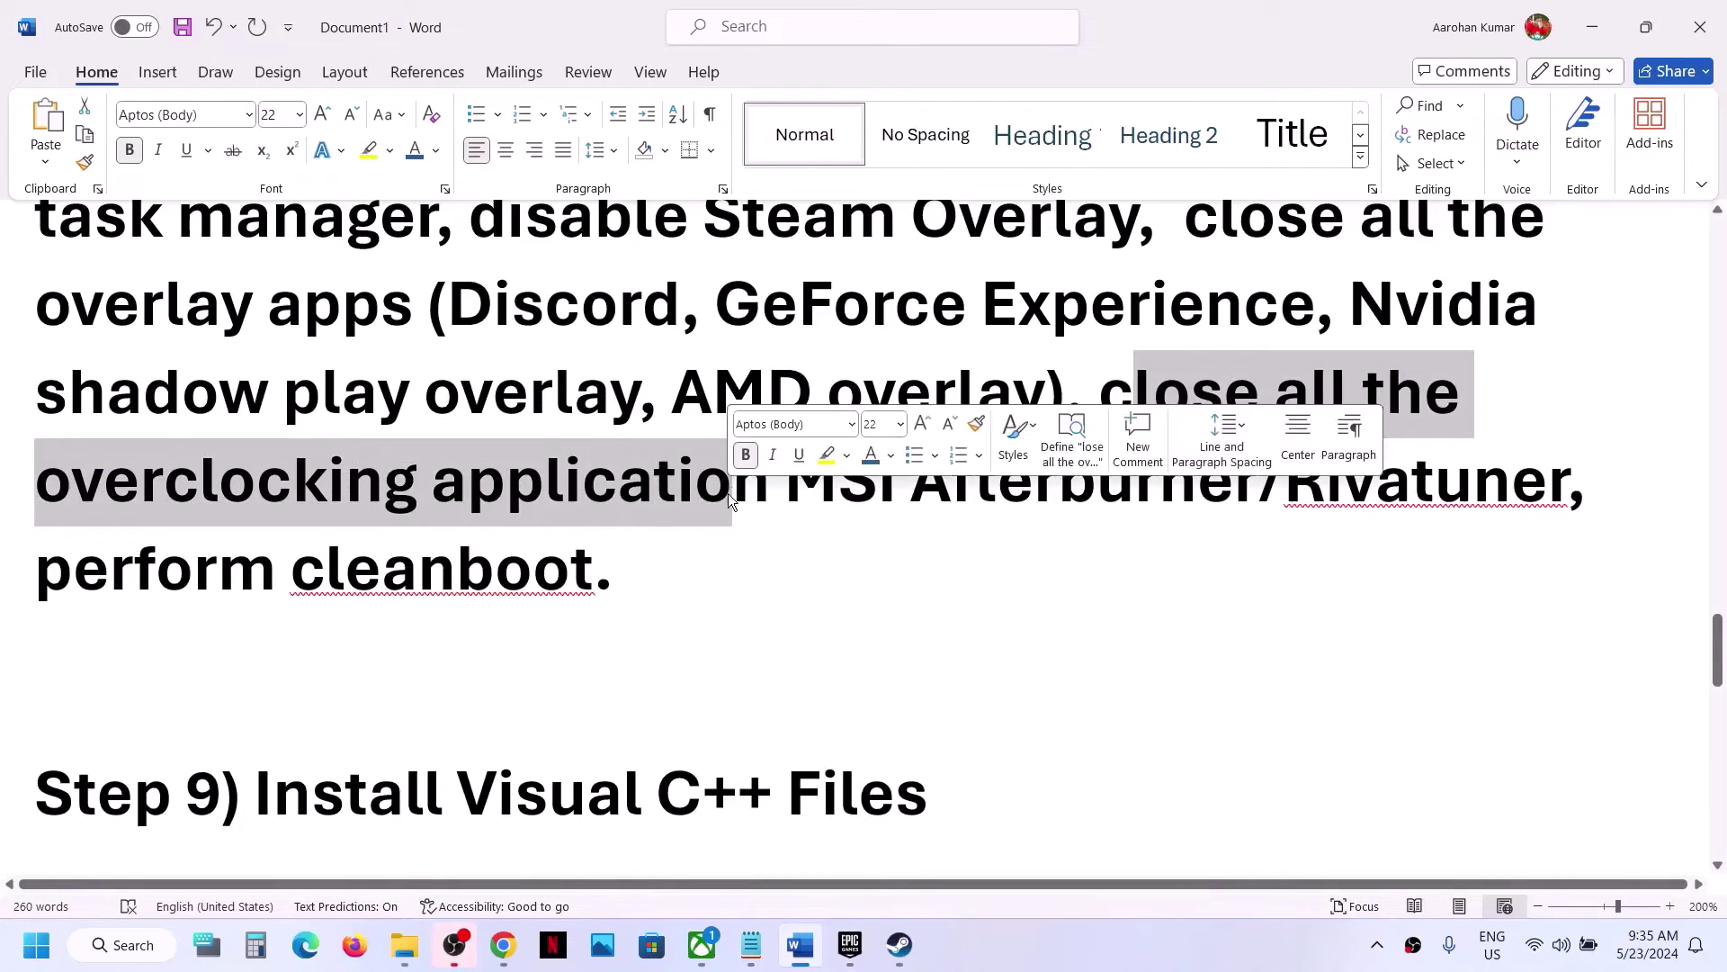
drag(90, 580, 594, 576)
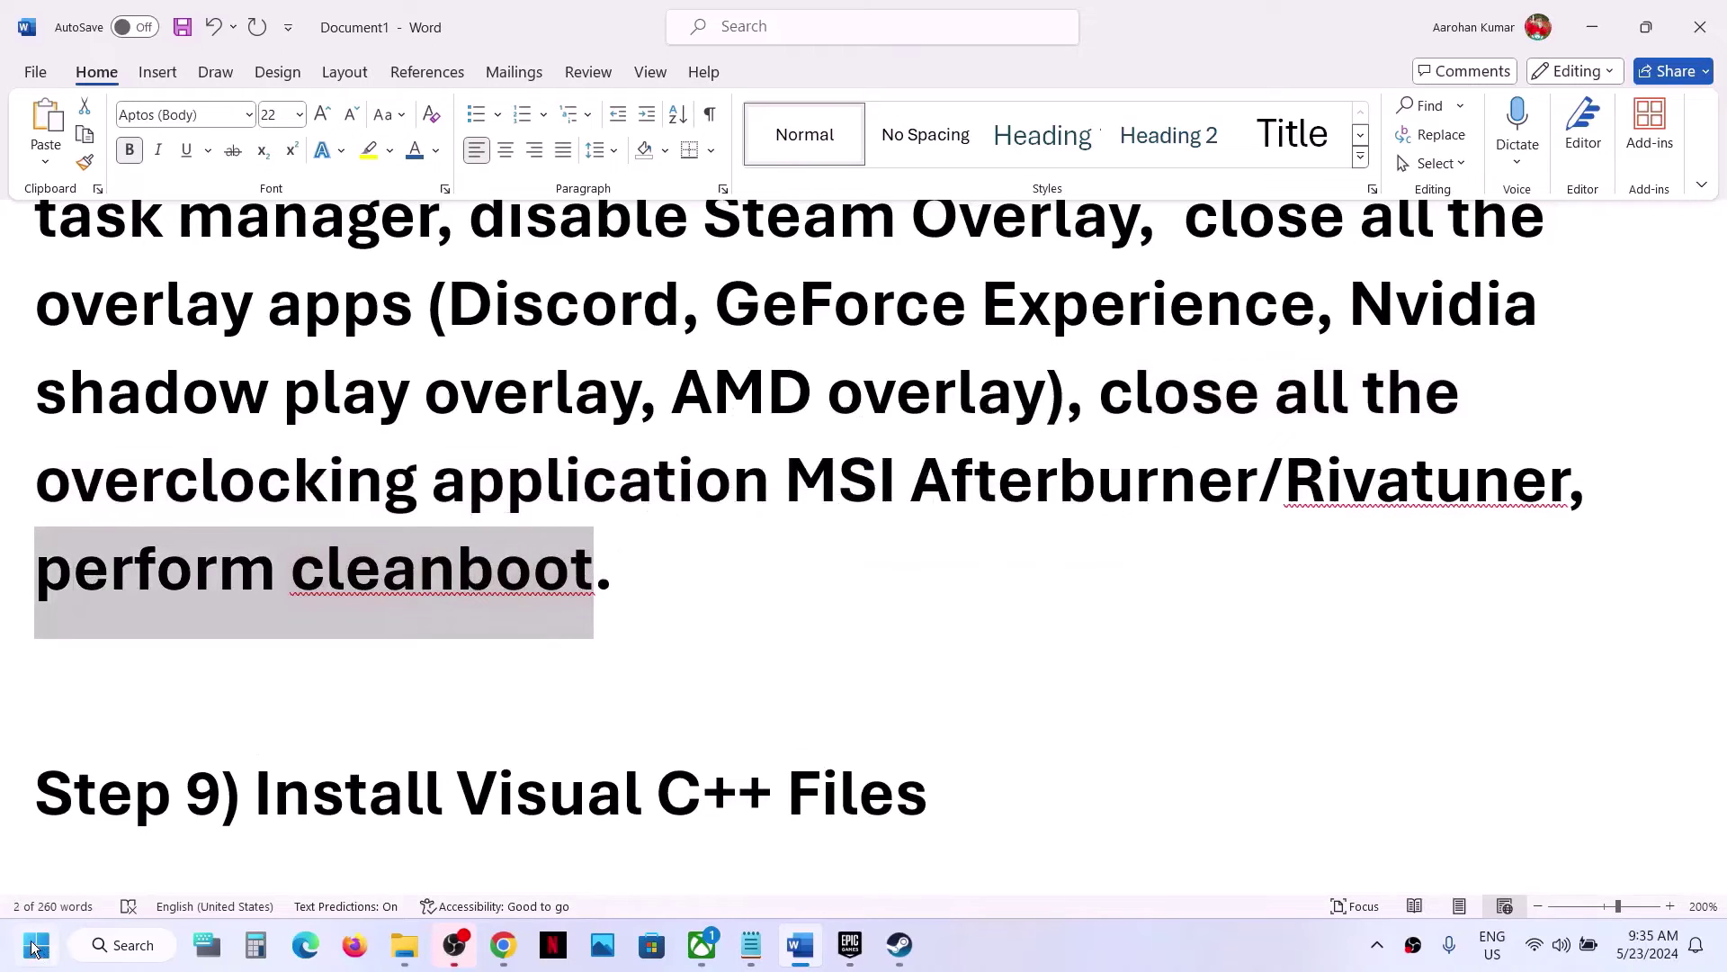
- Search Windows for System Configuration and open it
click(34, 948)
text(system)
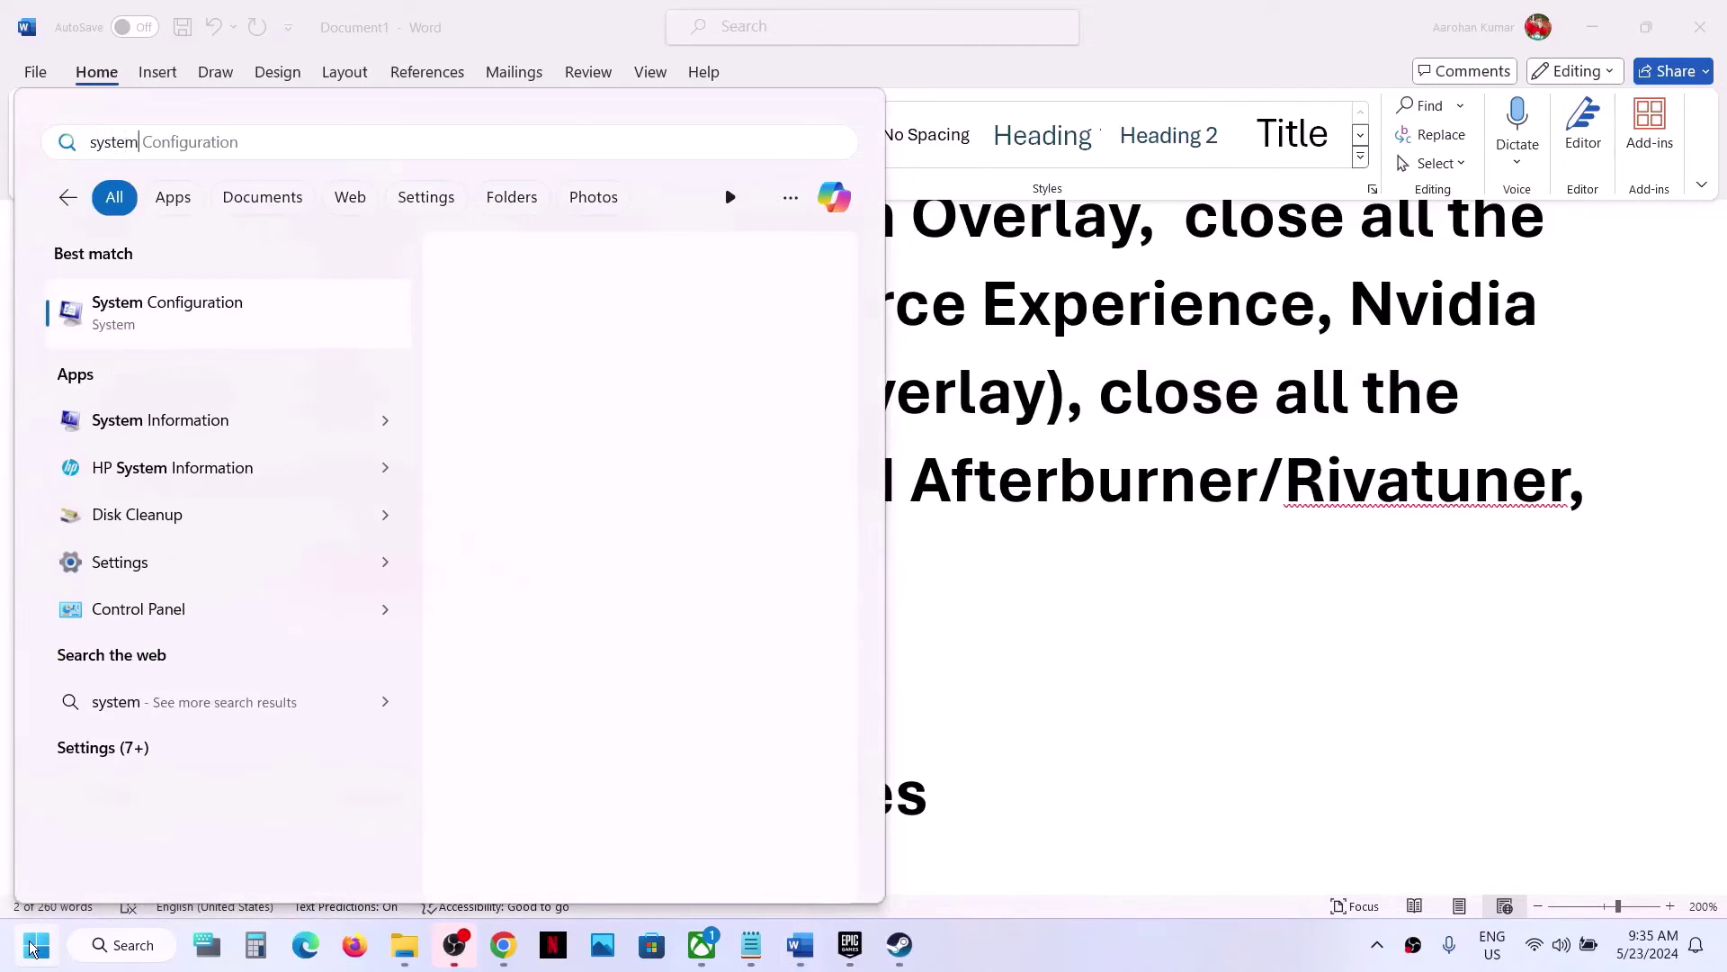
text( co)
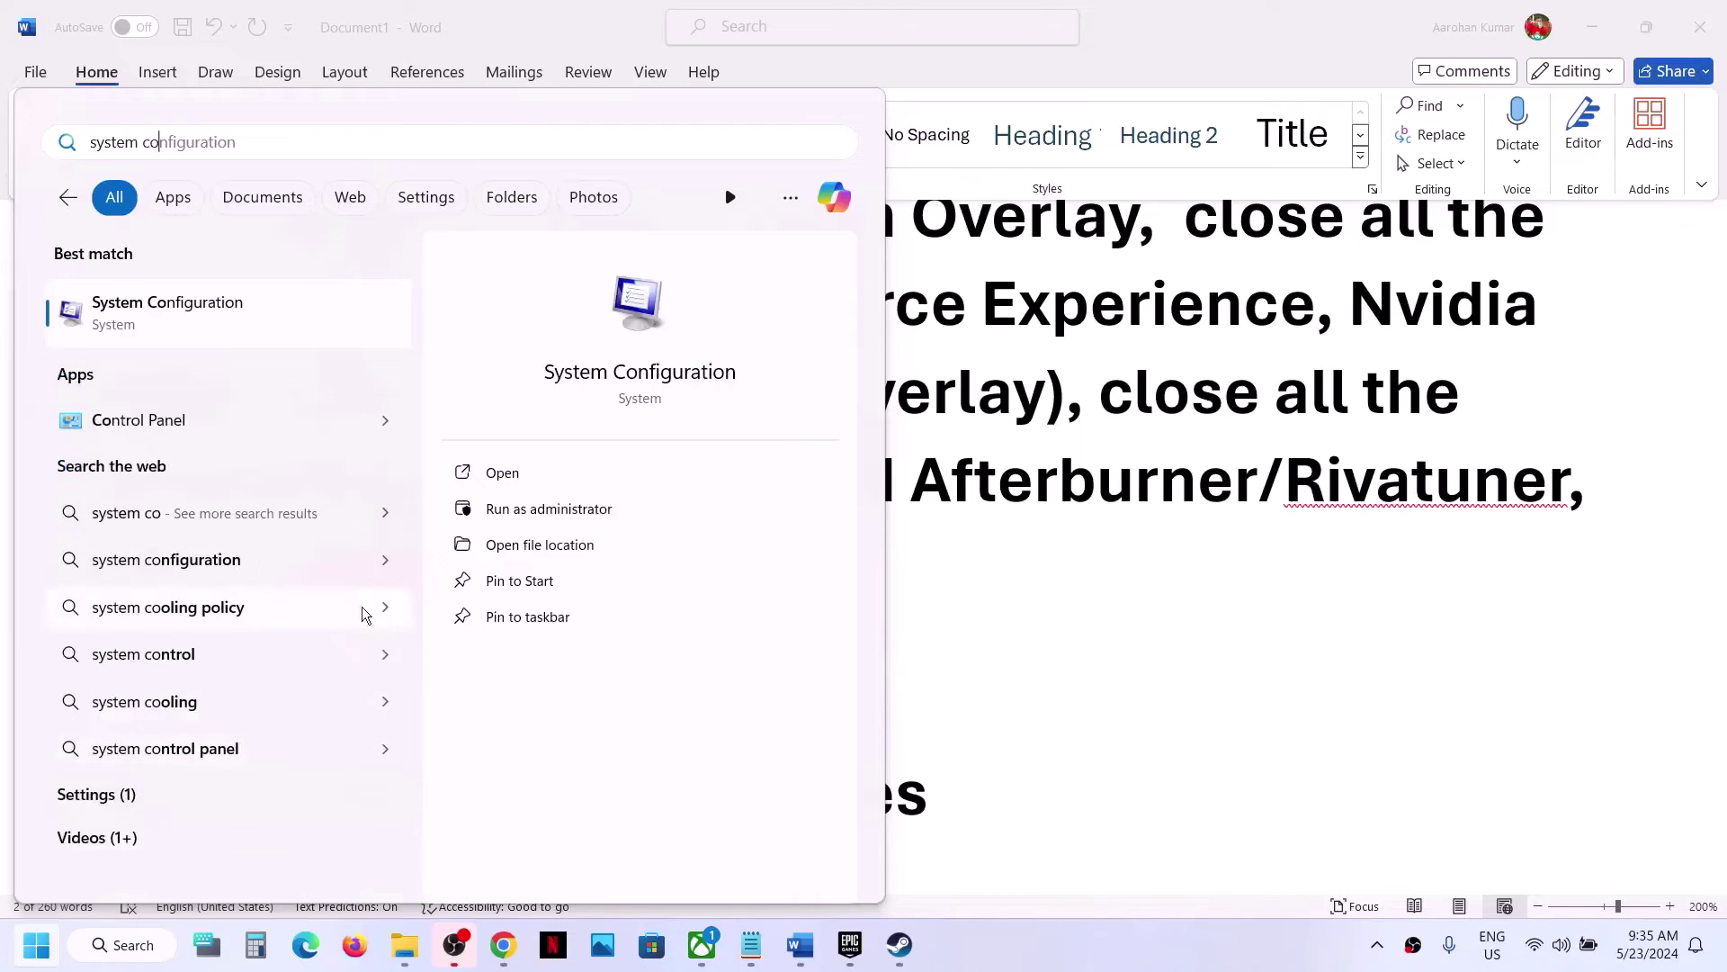
click(216, 331)
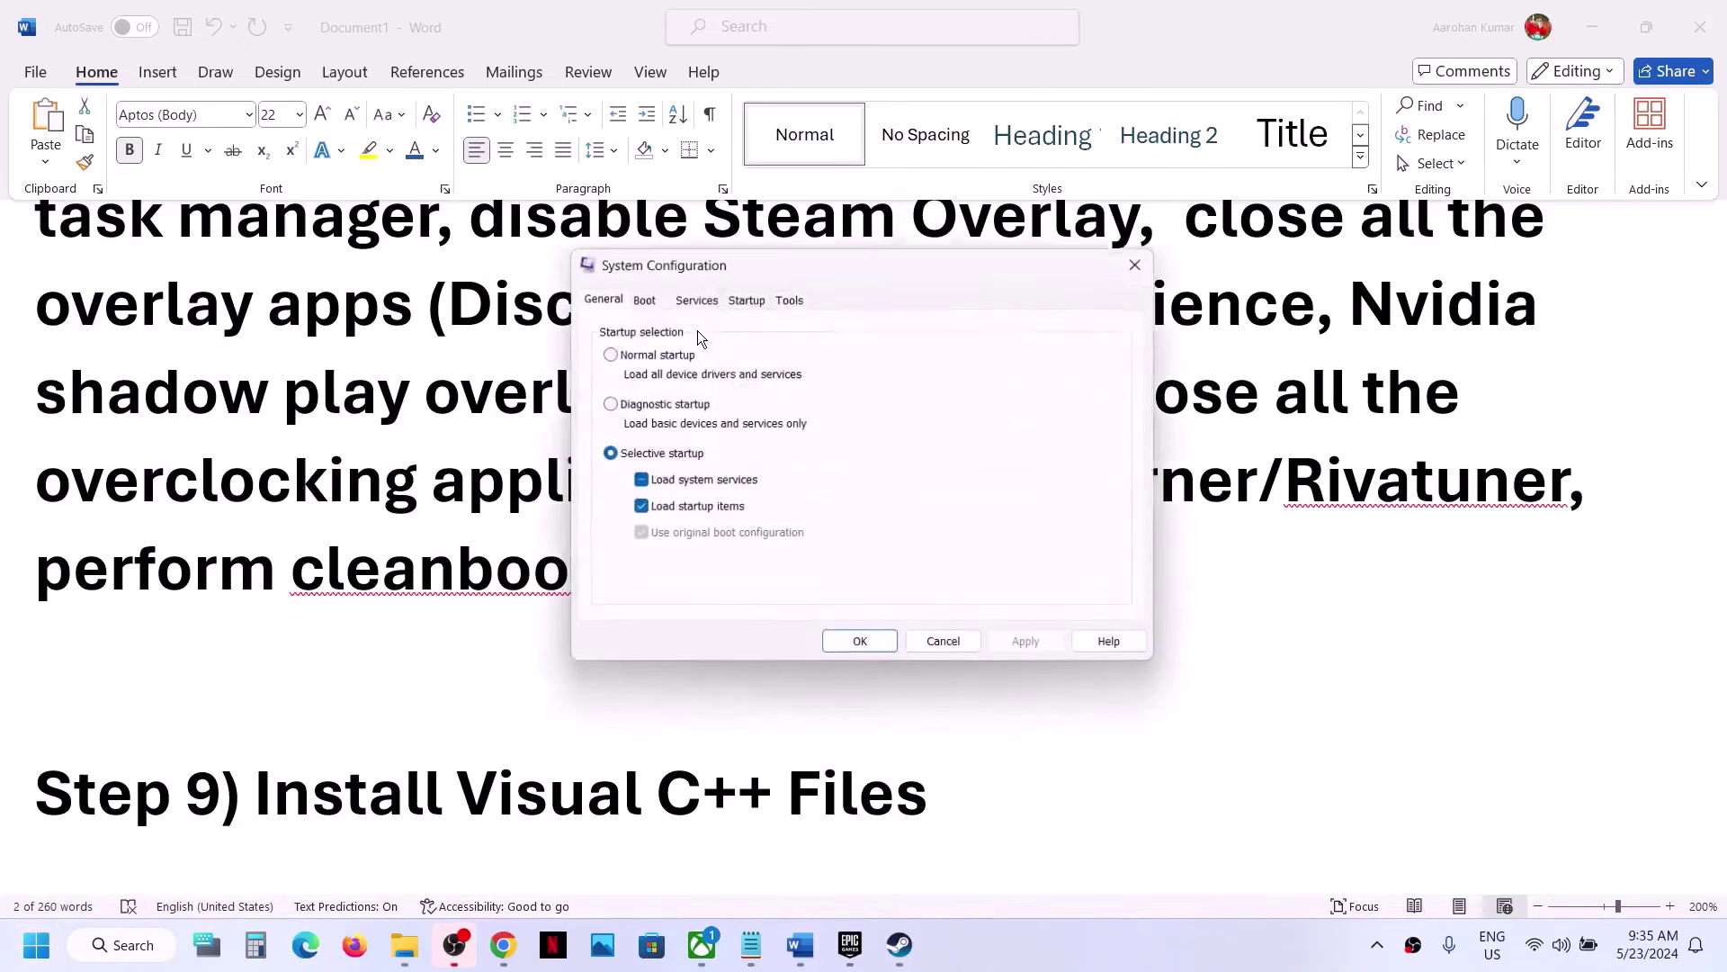